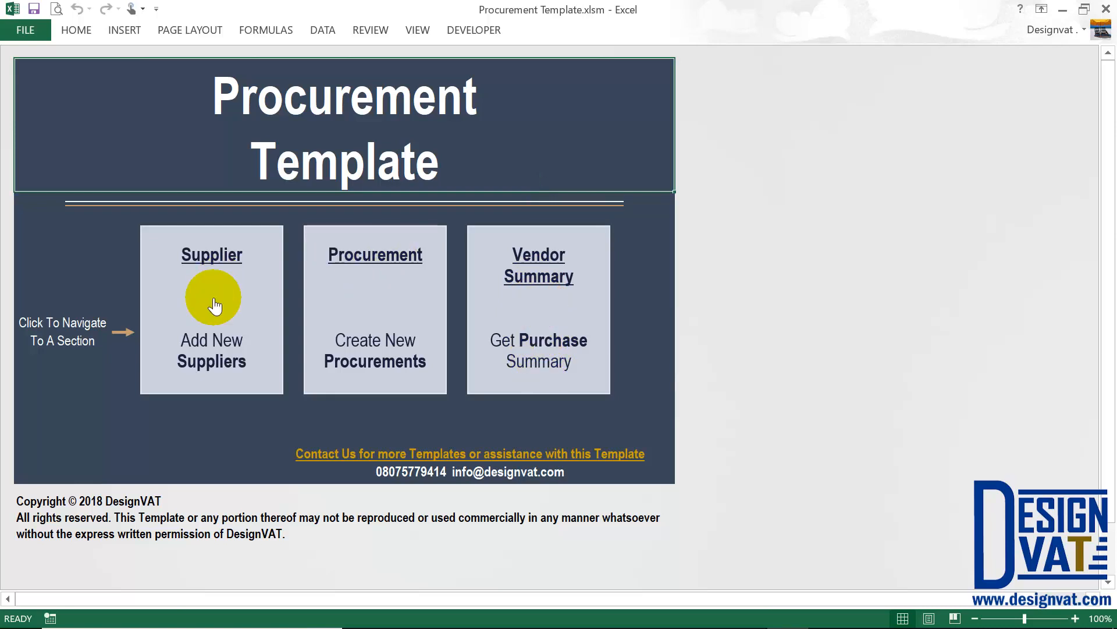
Open the Supplier Information sheet from the Dashboard's Supplier tile.
{"action": "left_click", "coordinate": [213, 262]}
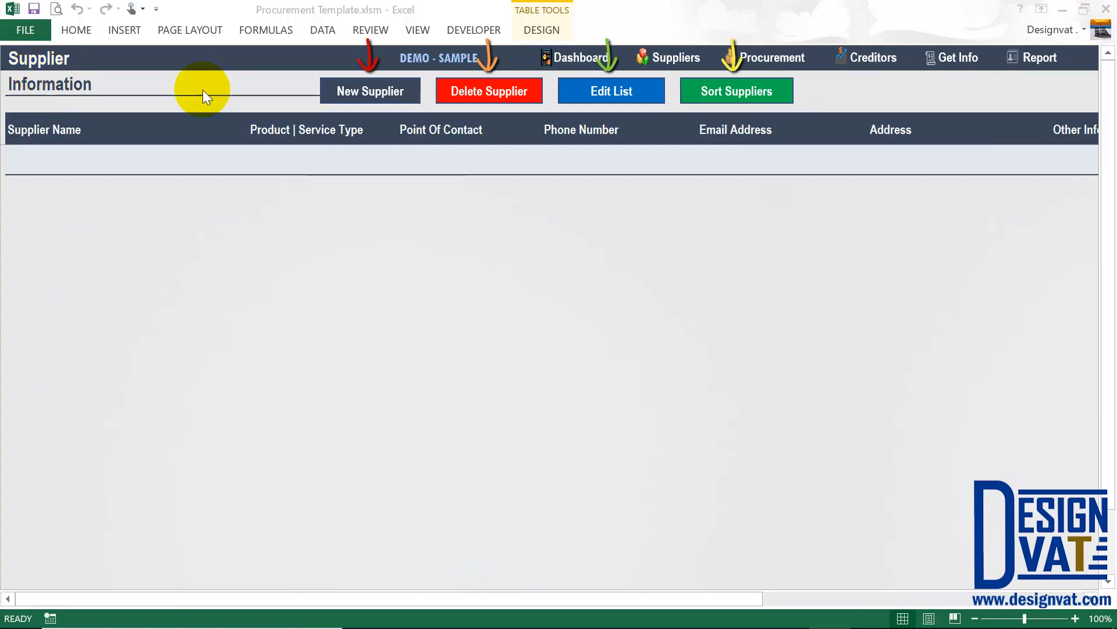
{"action": "left_click", "coordinate": [471, 92]}
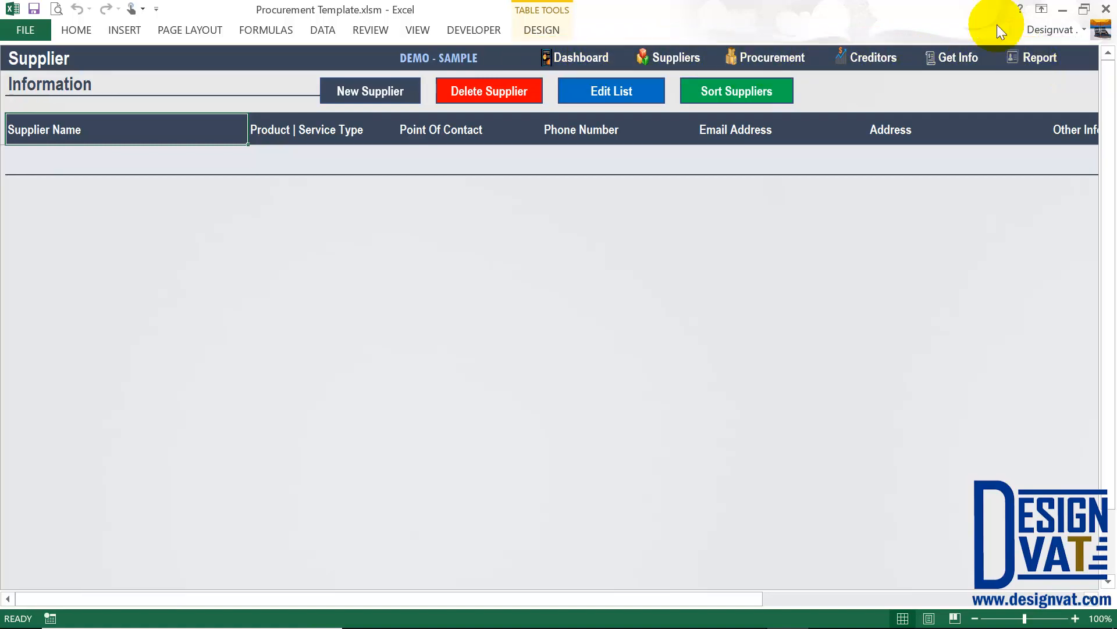
{"action": "left_click", "coordinate": [589, 59]}
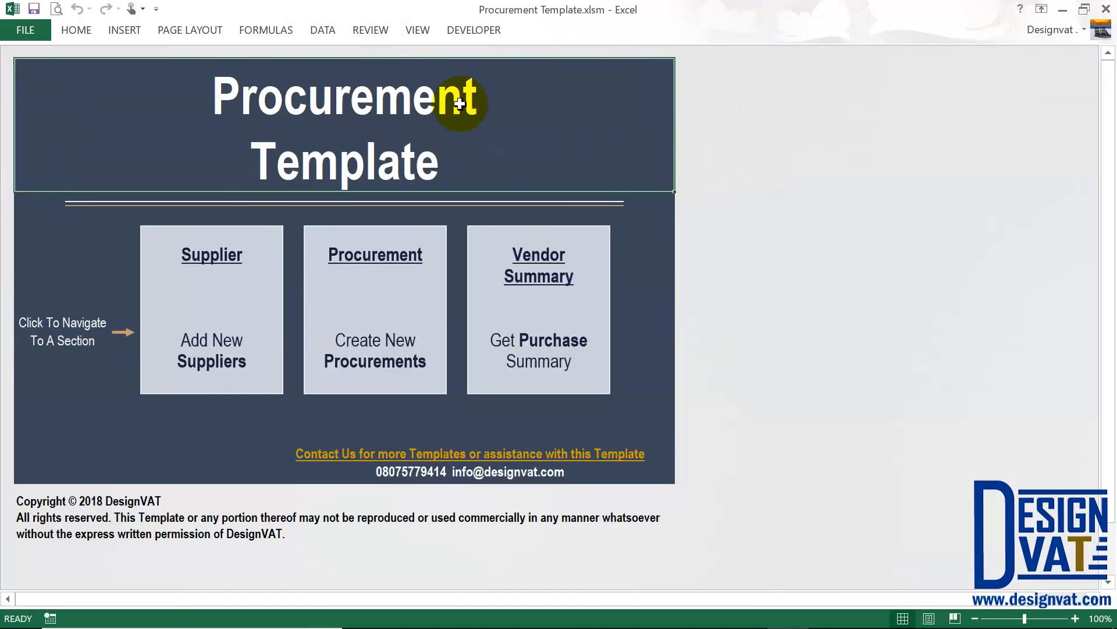
{"action": "left_click", "coordinate": [215, 308]}
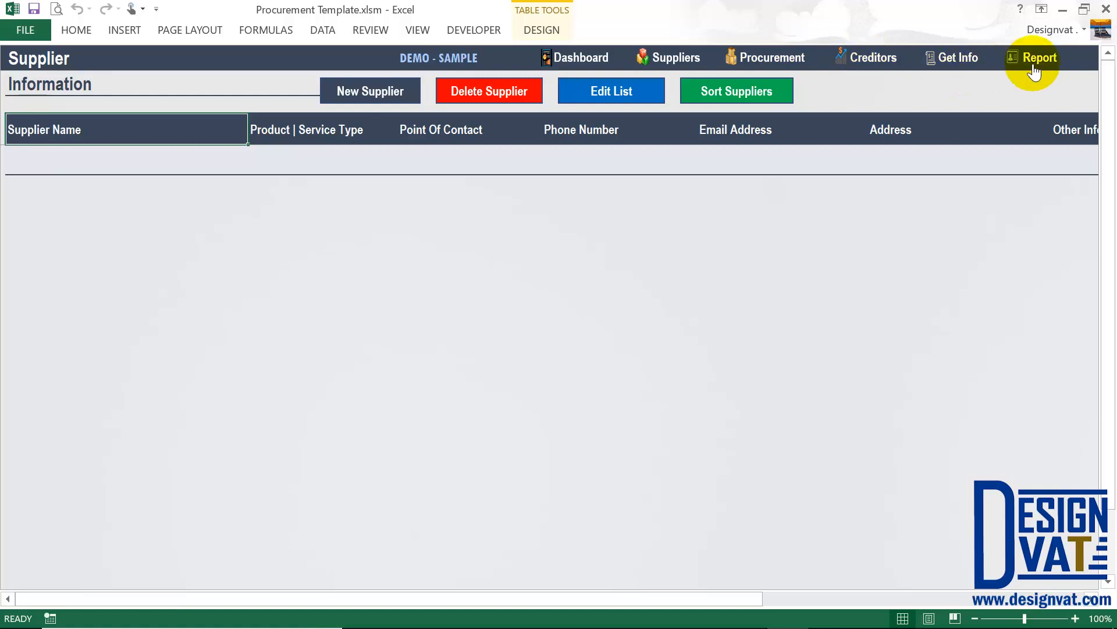
{"action": "left_click", "coordinate": [771, 96]}
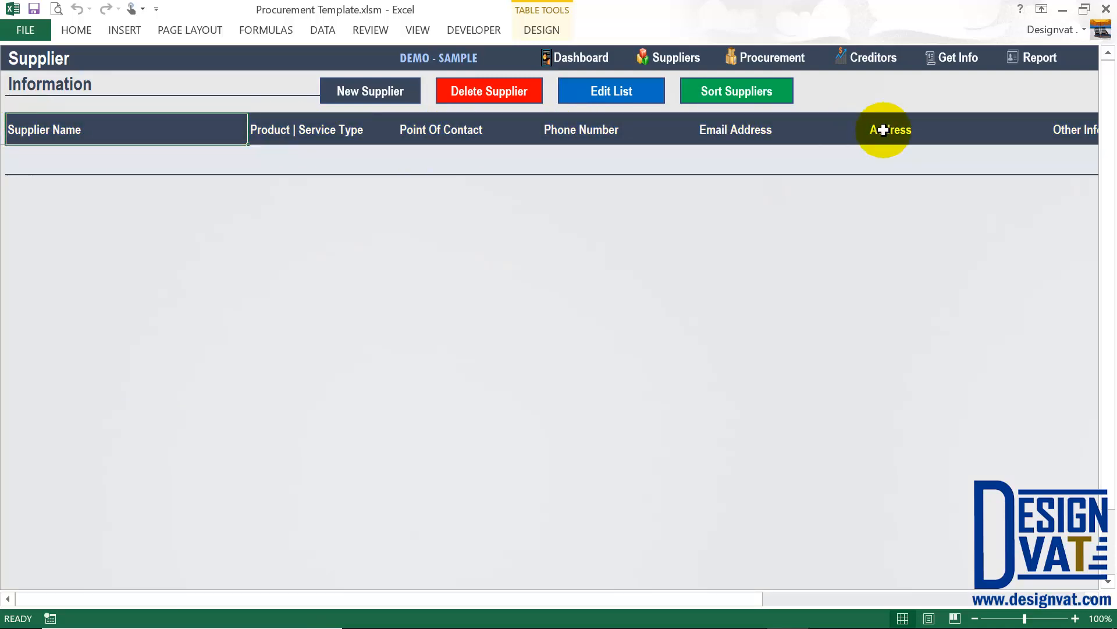
Open the New Supplier form, move it aside, and enter the supplier's company name.
{"action": "left_click", "coordinate": [369, 98]}
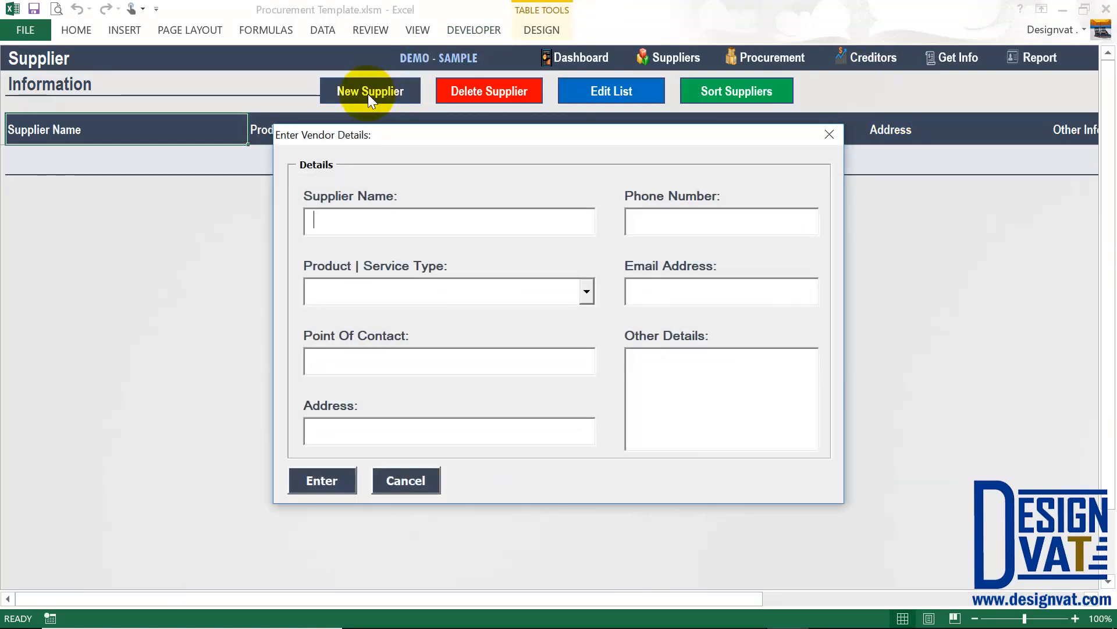
{"action": "left_click_drag", "start_coordinate": [396, 134], "coordinate": [393, 177]}
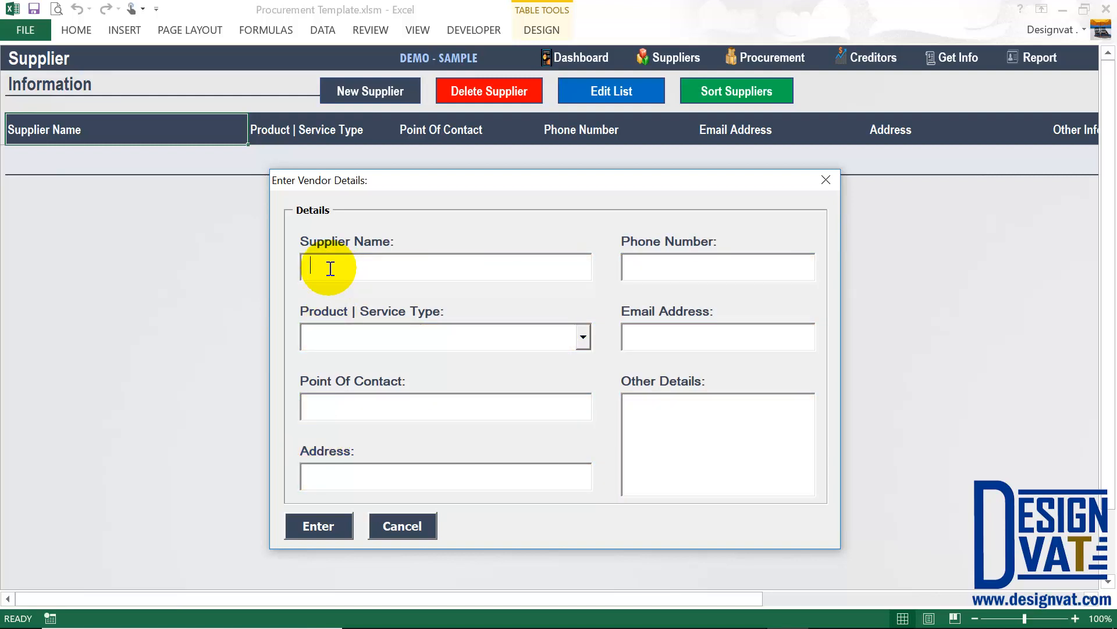
{"action": "type", "text": "Mike Dell"}
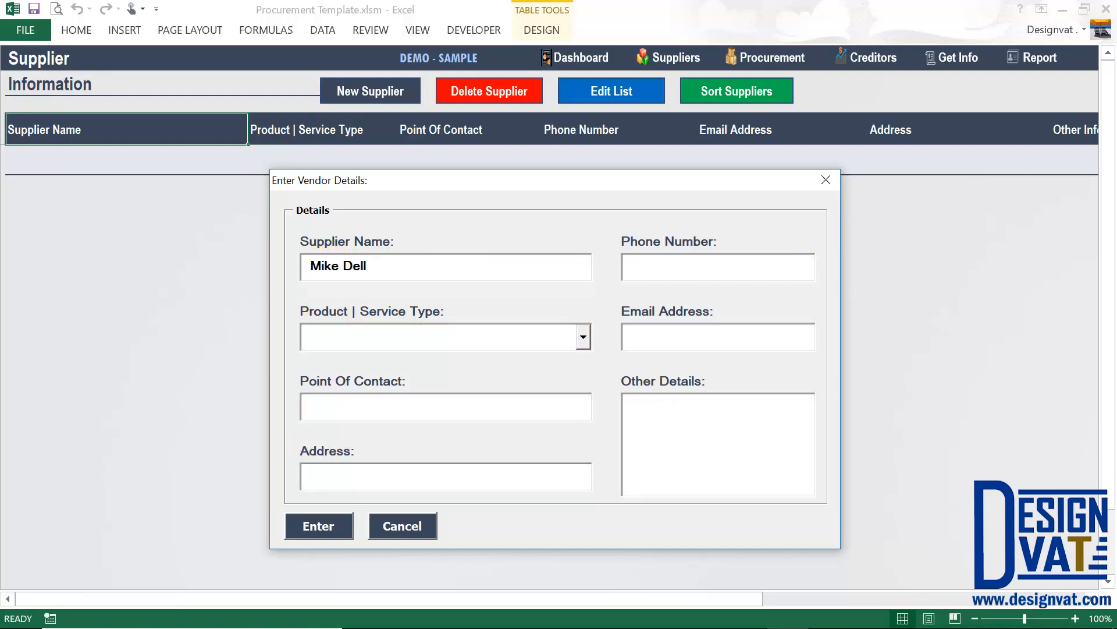
{"action": "type", "text": " Suppliers"}
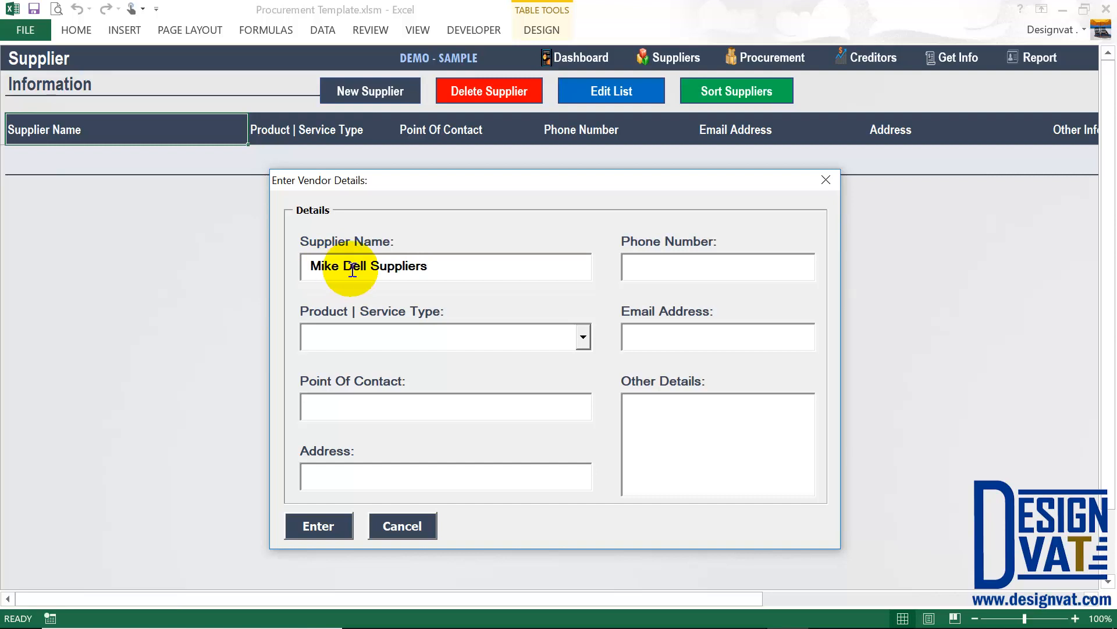
{"action": "left_click_drag", "start_coordinate": [368, 263], "coordinate": [346, 265]}
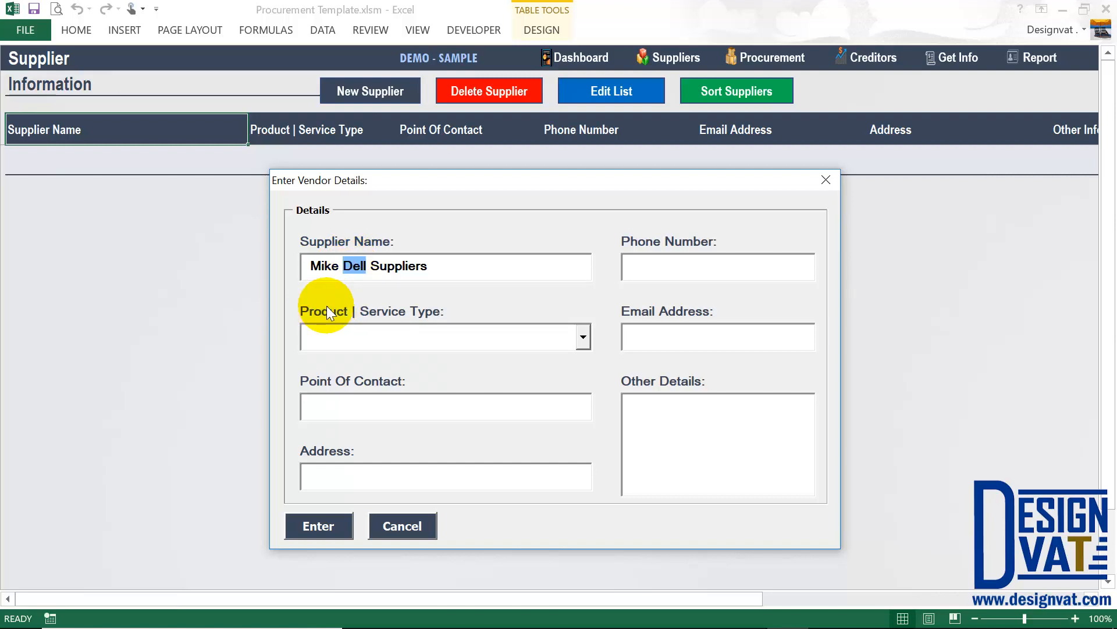
{"action": "left_click", "coordinate": [318, 340]}
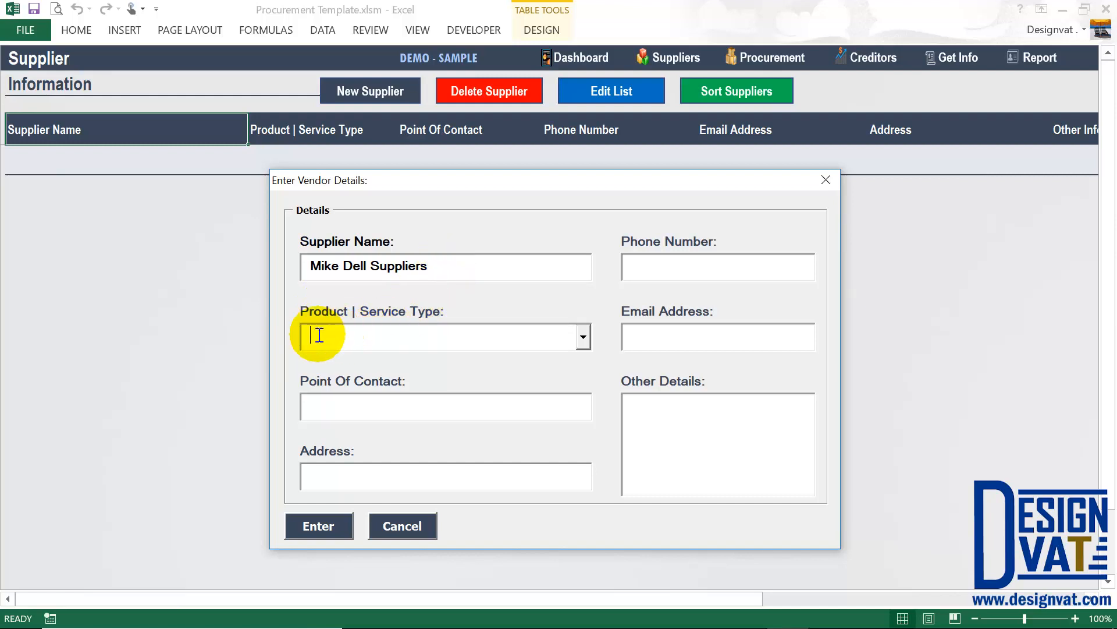
{"action": "key", "text": "Tab"}
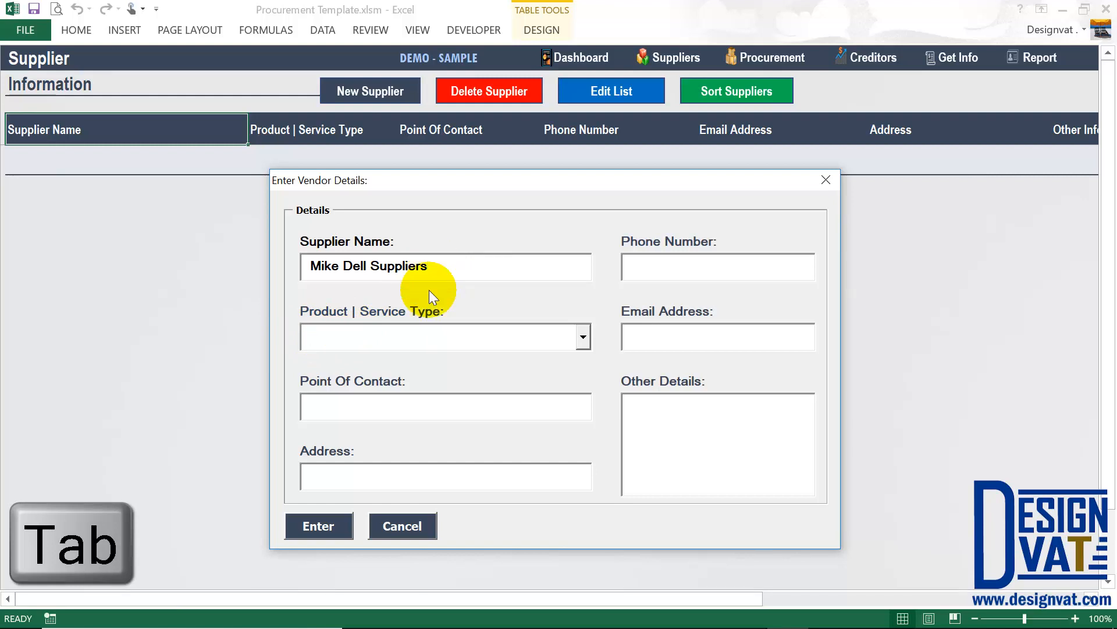
{"action": "key", "text": "Tab"}
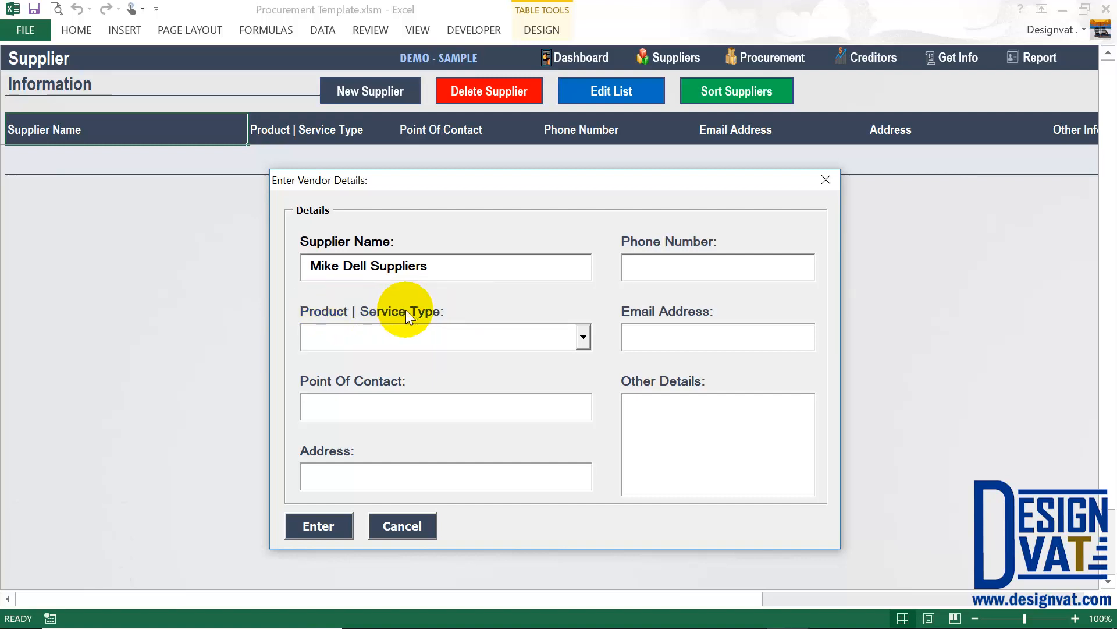
Choose Computers & Accessories as the product type and fill in the contact and address.
{"action": "left_click", "coordinate": [582, 337]}
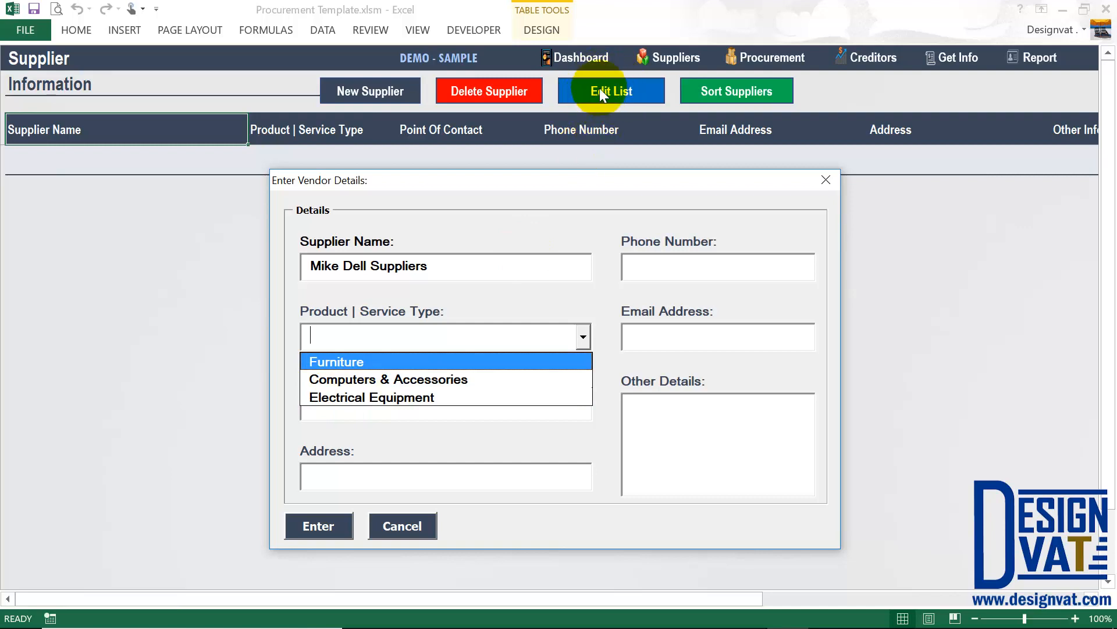
{"action": "left_click", "coordinate": [329, 379]}
{"action": "left_click", "coordinate": [325, 406]}
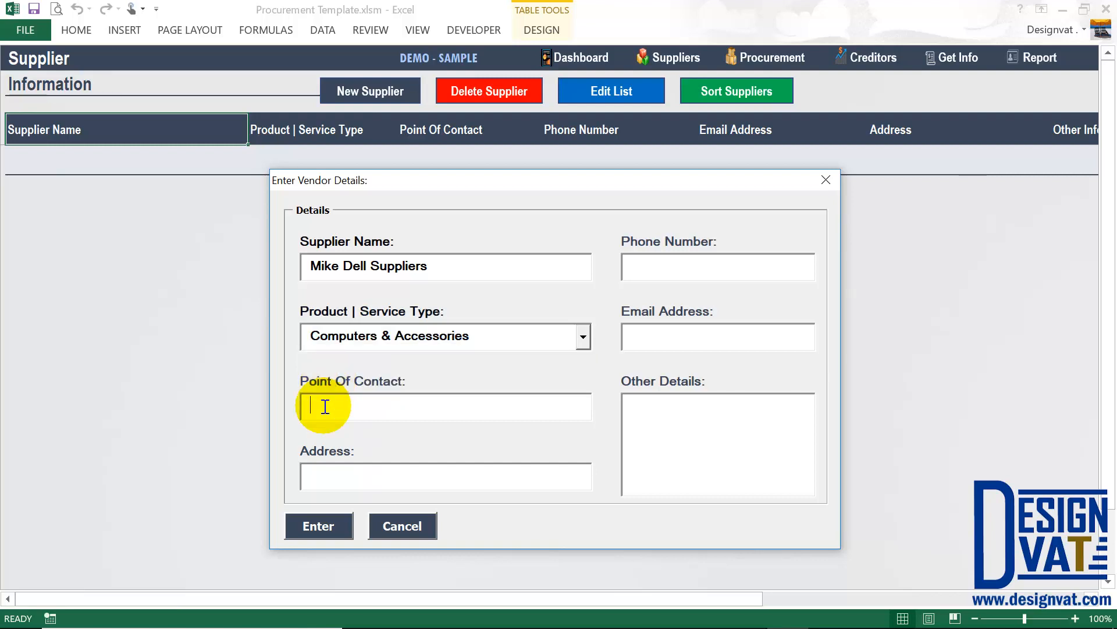
{"action": "type", "text": "Mike Era"}
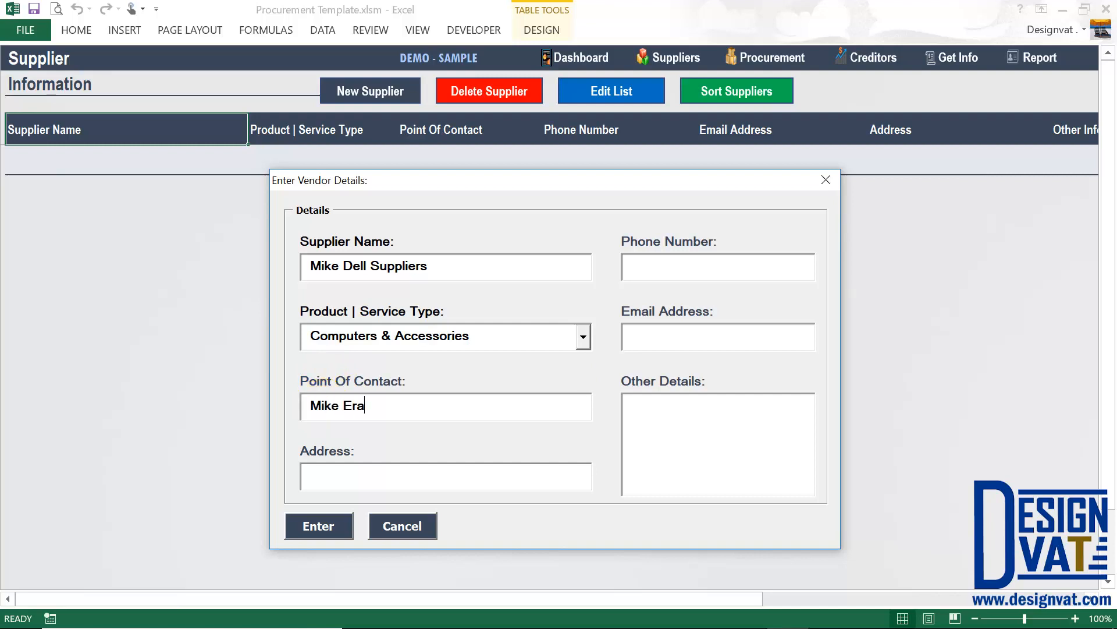
{"action": "key", "text": "BackSpace"}
{"action": "key", "text": "BackSpace"}
{"action": "key", "text": "BackSpace"}
{"action": "type", "text": "Random"}
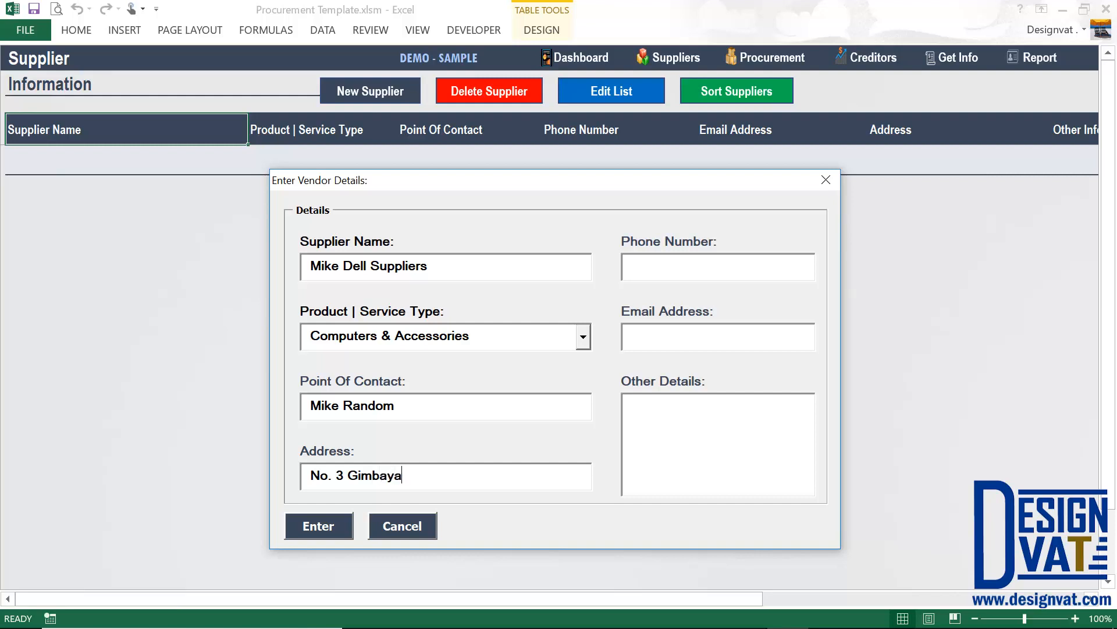
Enter the supplier's phone number and e-mail address.
{"action": "key", "text": "Tab"}
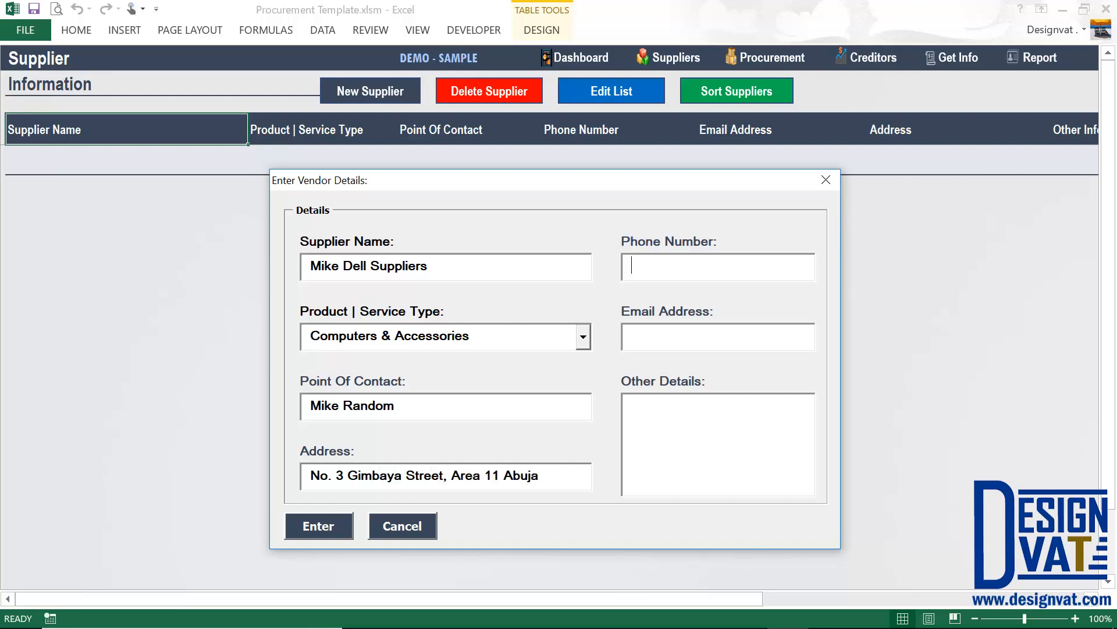
{"action": "type", "text": "0909 999 99"}
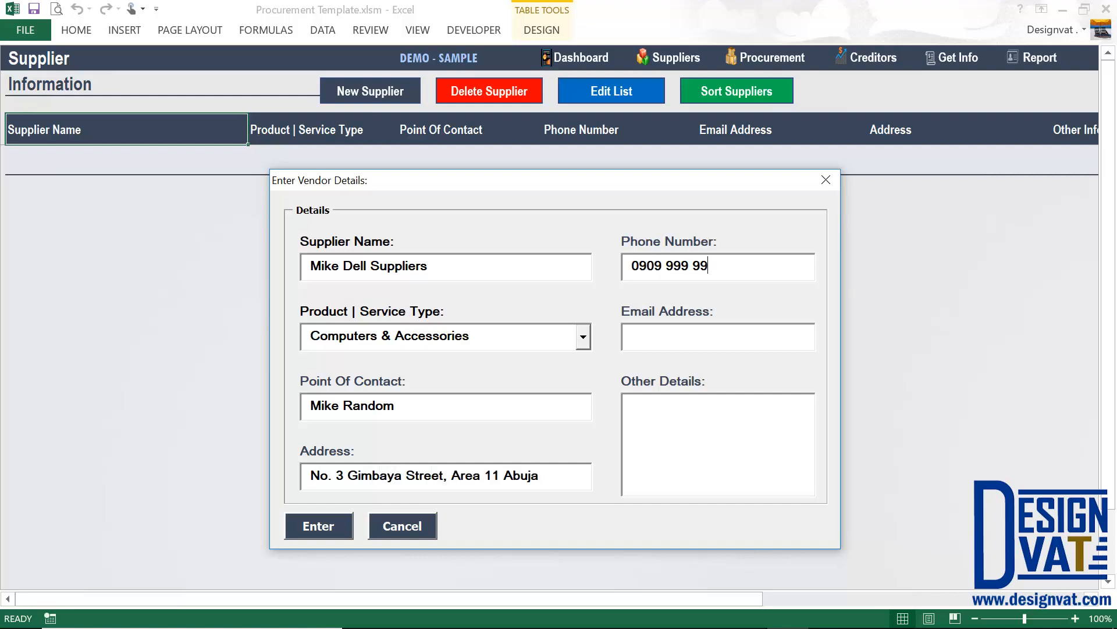
{"action": "type", "text": "99"}
{"action": "key", "text": "Tab"}
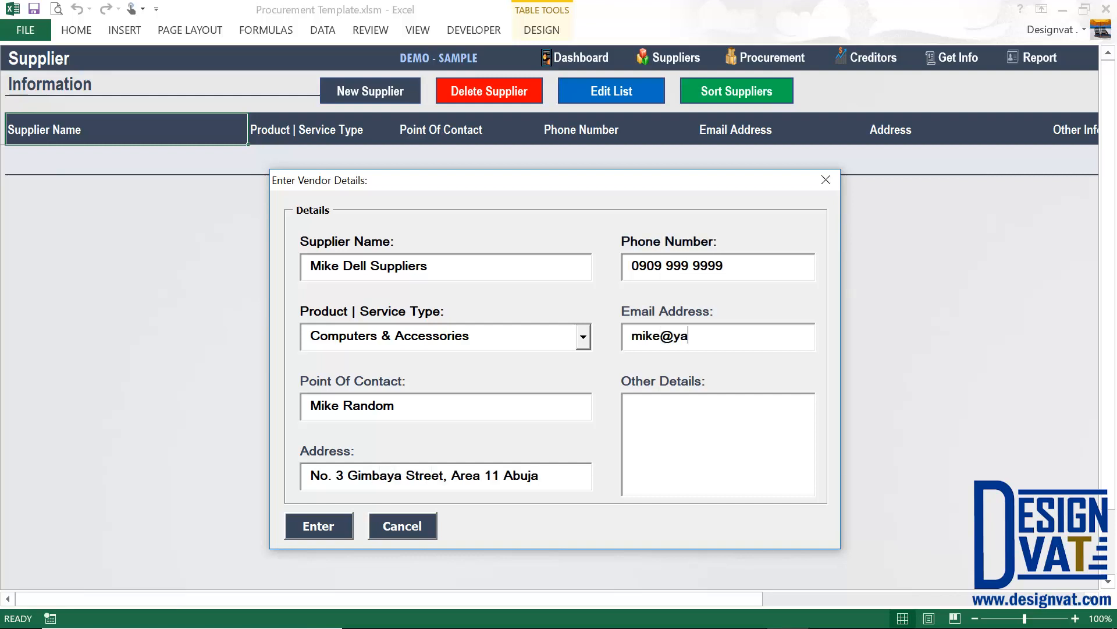
Add '2 Weeks Delivery, Upfront Payment' as other details and submit the supplier.
{"action": "left_click", "coordinate": [694, 415]}
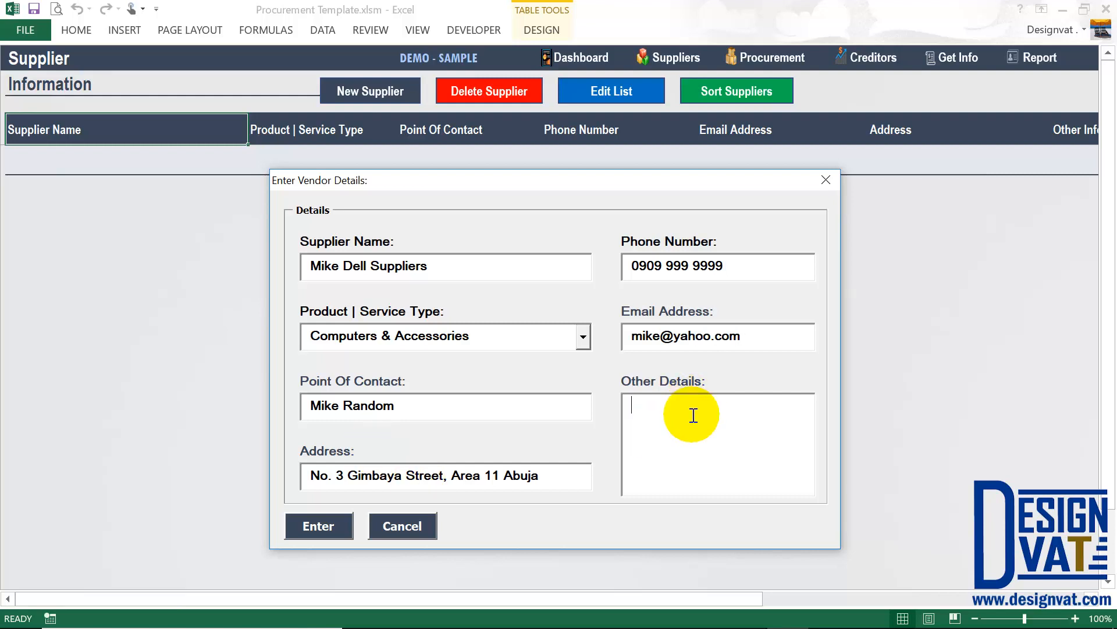
{"action": "left_click_drag", "start_coordinate": [439, 265], "coordinate": [309, 266]}
{"action": "left_click", "coordinate": [667, 423]}
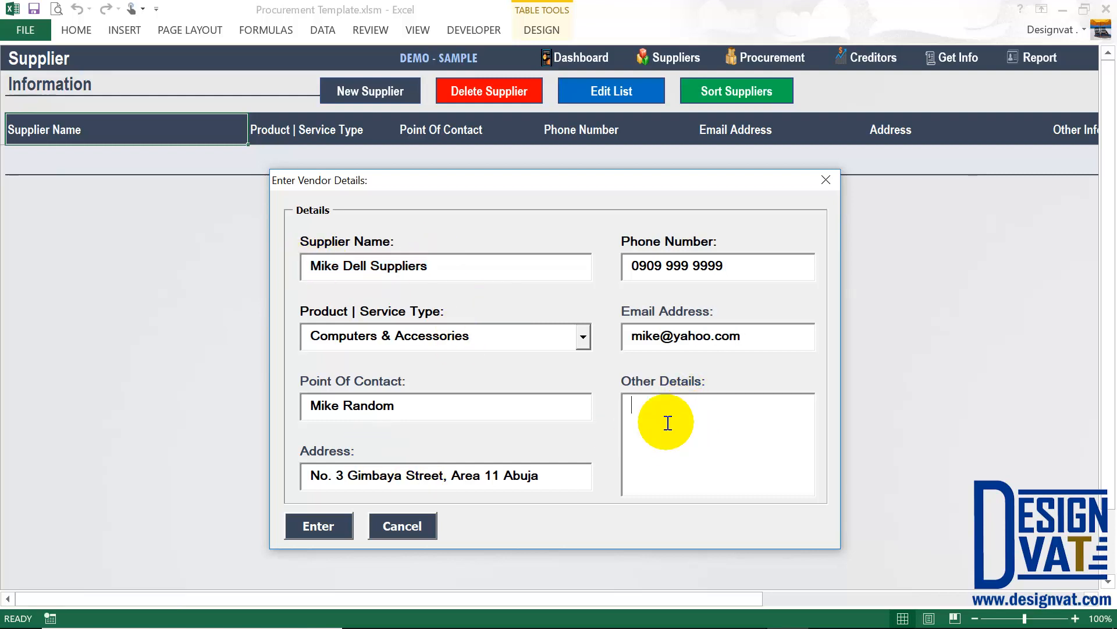
{"action": "type", "text": "2 Weeks De"}
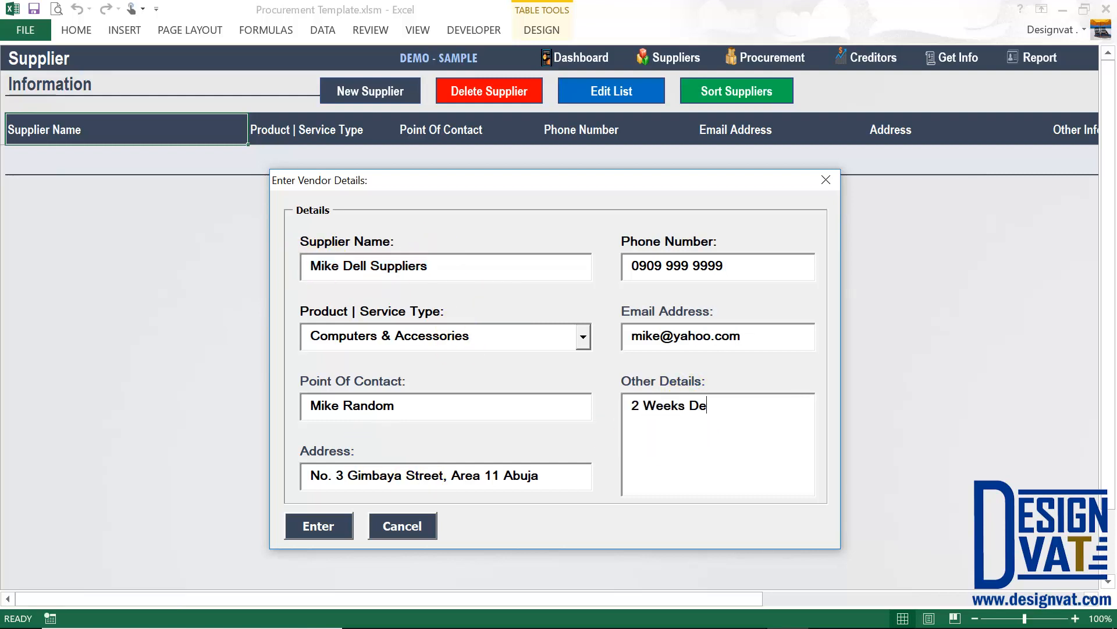
{"action": "type", "text": "livery, Upfront P"}
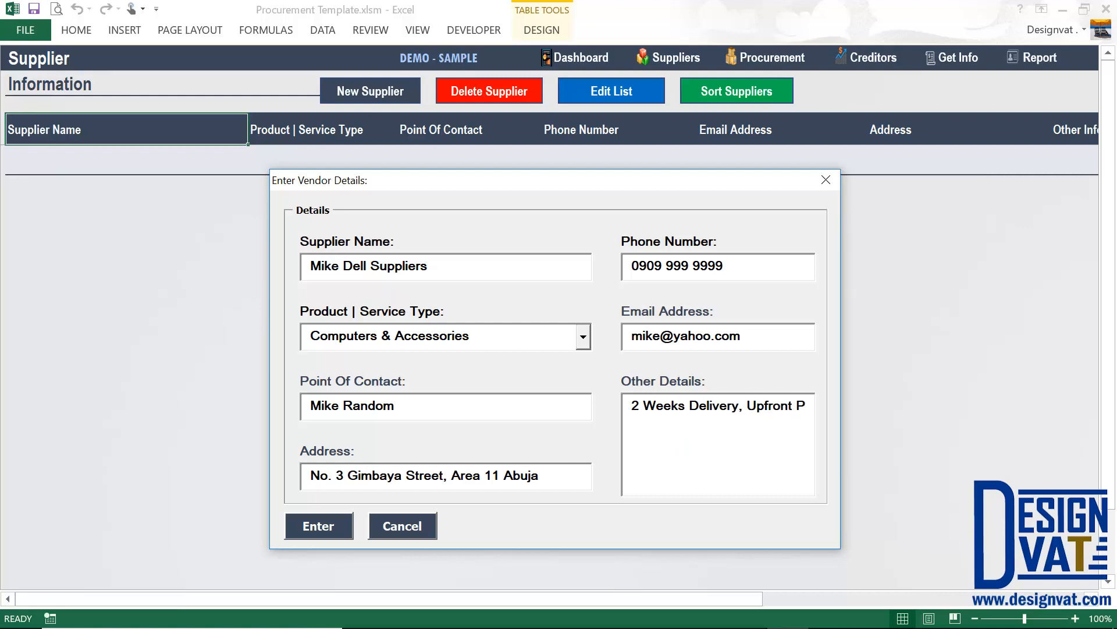
{"action": "type", "text": "ayment"}
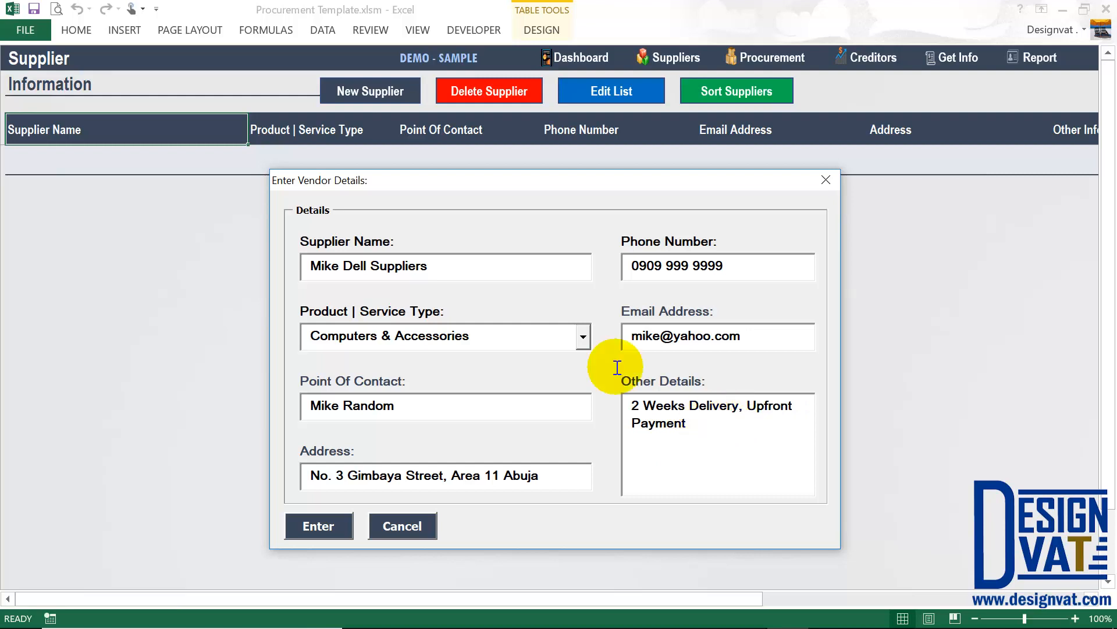
{"action": "key", "text": "ctrl+a"}
{"action": "left_click_drag", "start_coordinate": [429, 268], "coordinate": [312, 282]}
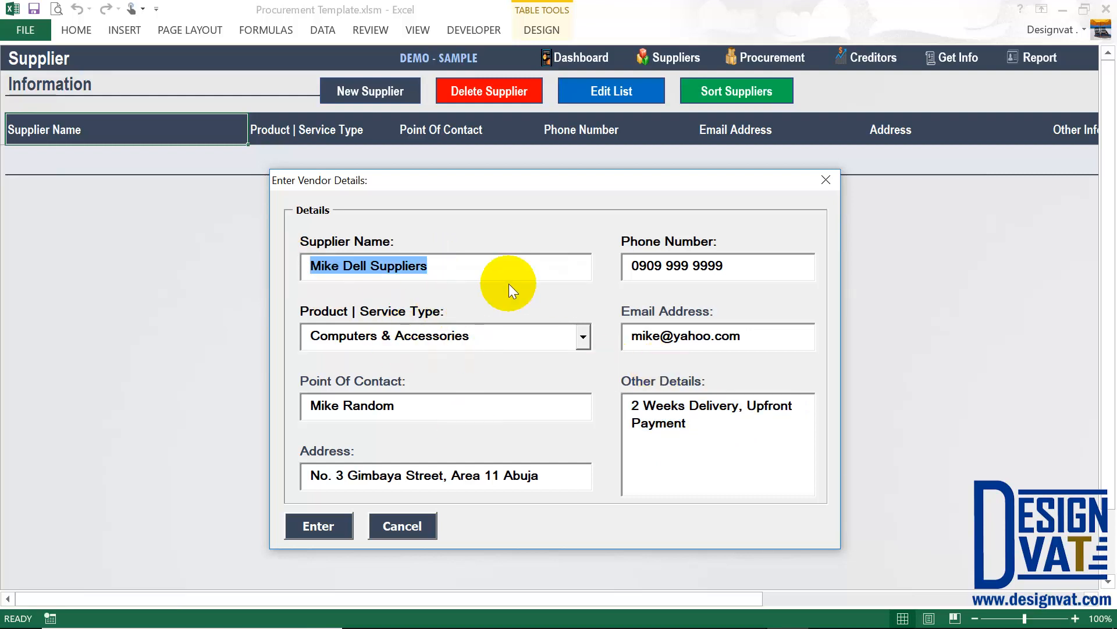
{"action": "left_click", "coordinate": [322, 534]}
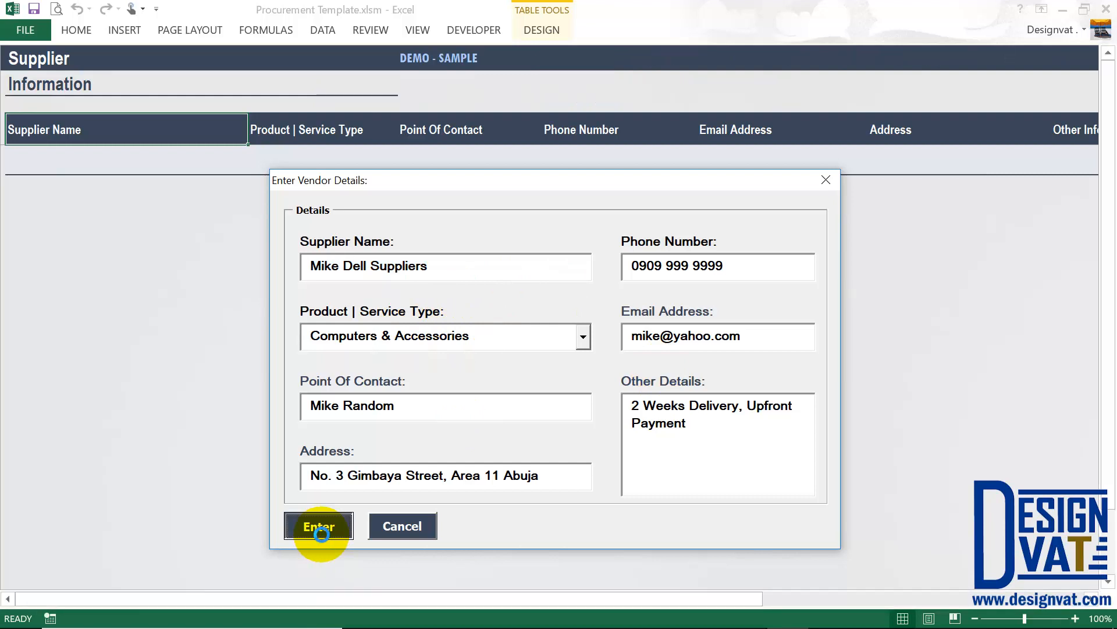
Dismiss the confirmation, review the new row's Other Information and Outstanding Balance cells, then return to column A.
{"action": "left_click", "coordinate": [562, 375]}
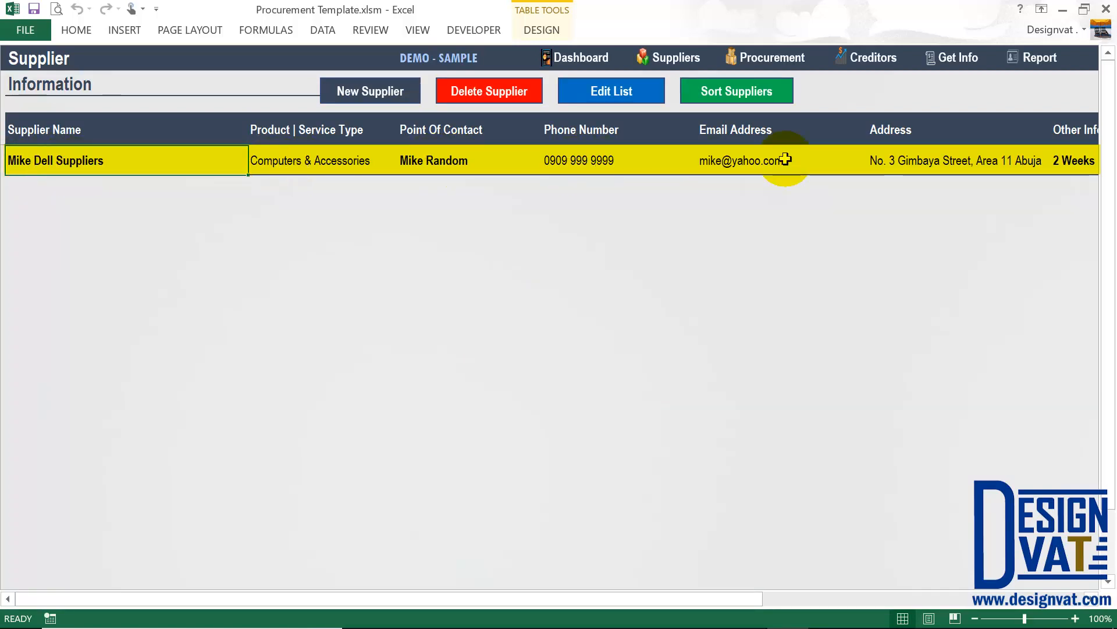
{"action": "left_click_drag", "start_coordinate": [731, 599], "coordinate": [1033, 599]}
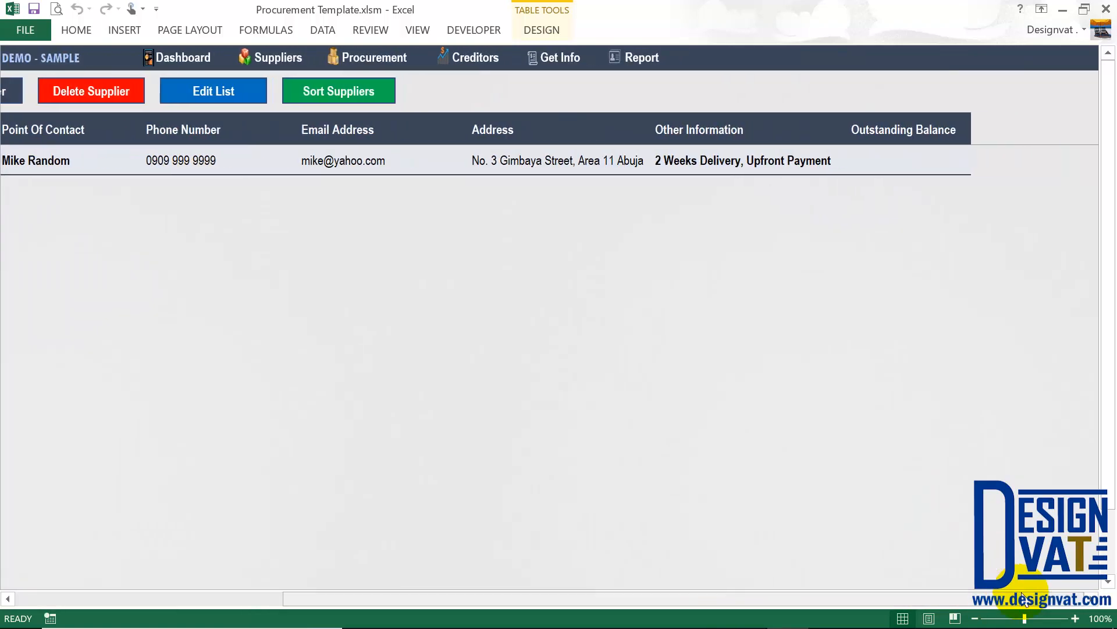
{"action": "left_click", "coordinate": [727, 140]}
{"action": "left_click", "coordinate": [724, 150]}
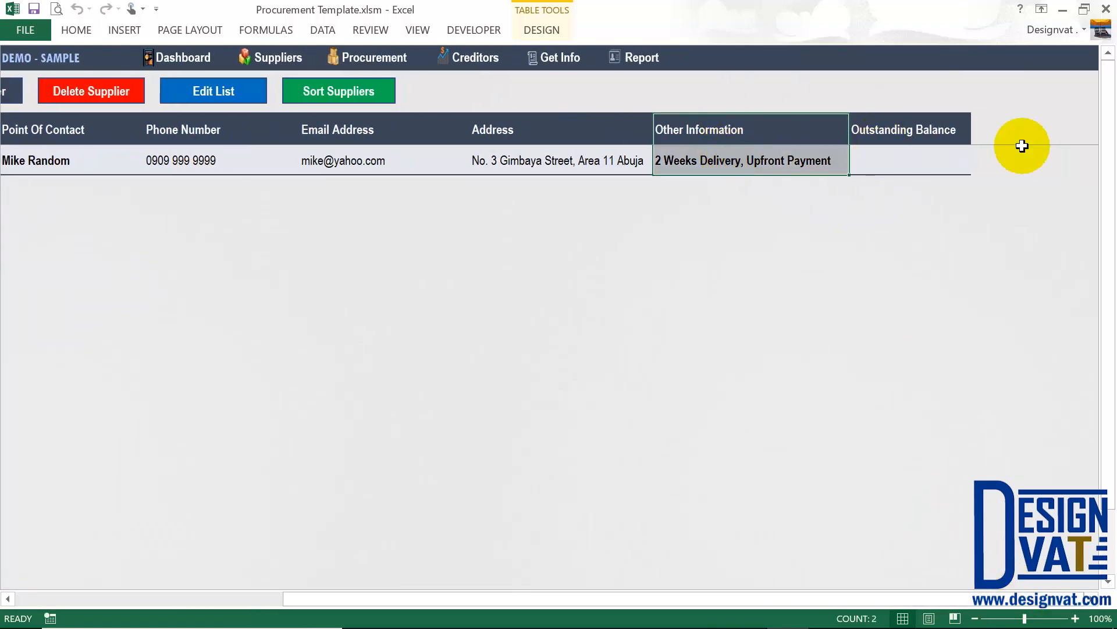
{"action": "left_click", "coordinate": [911, 122]}
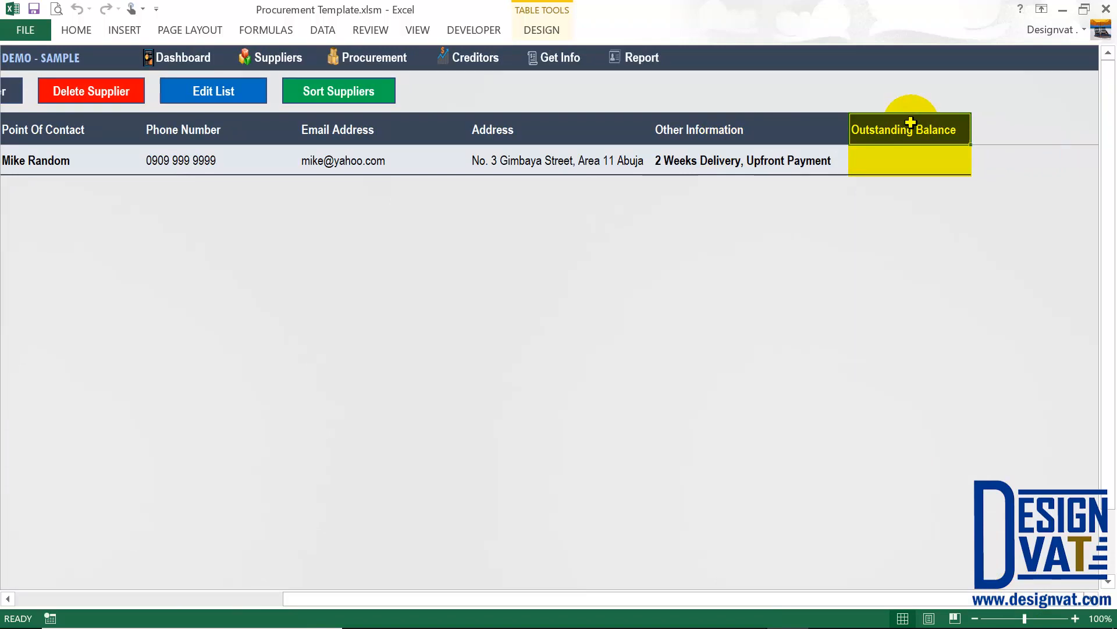
{"action": "left_click", "coordinate": [898, 155]}
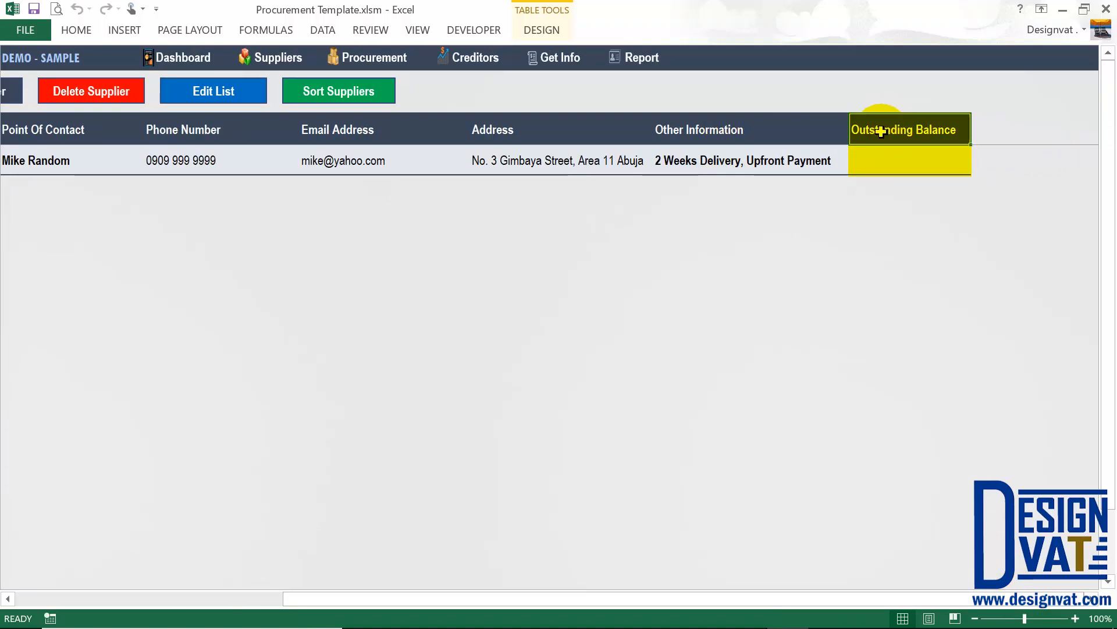
{"action": "left_click", "coordinate": [888, 156]}
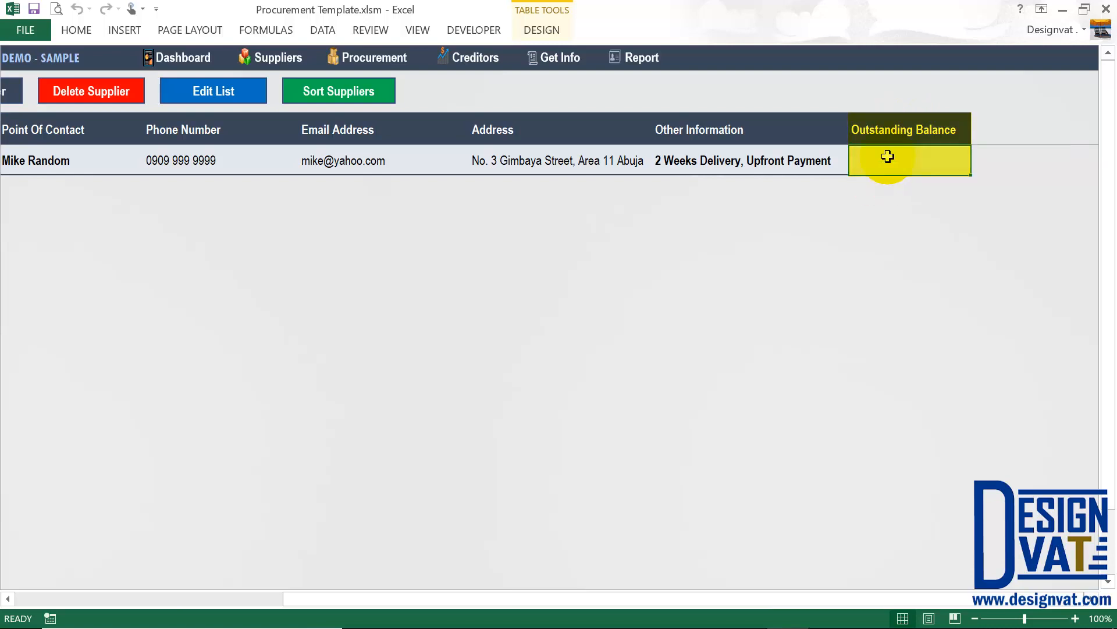
{"action": "left_click", "coordinate": [84, 158]}
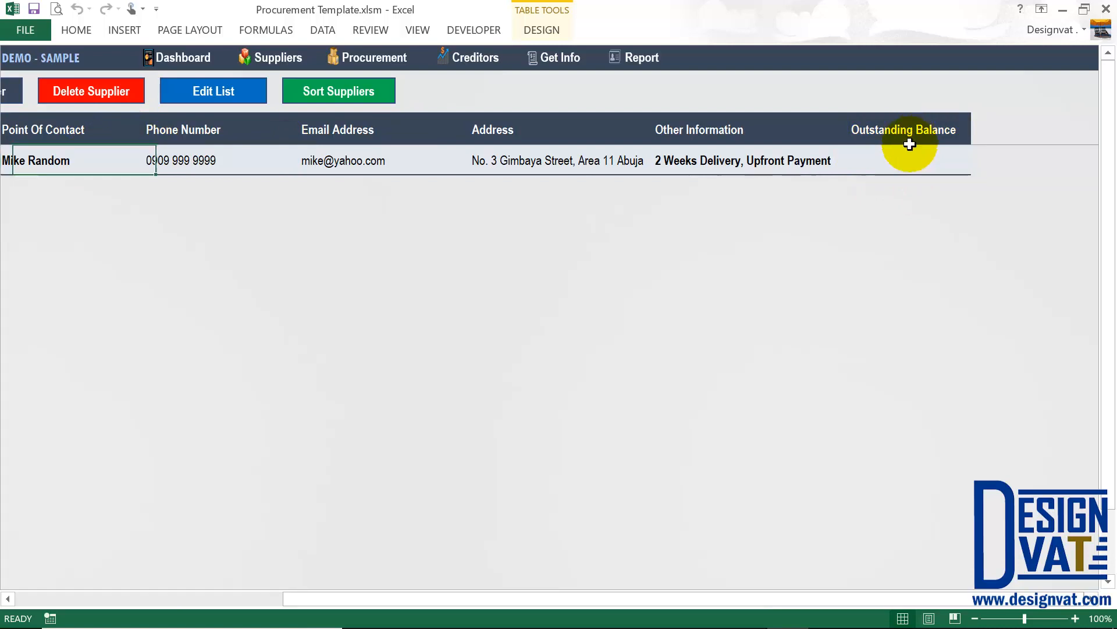
{"action": "left_click_drag", "start_coordinate": [909, 142], "coordinate": [908, 160]}
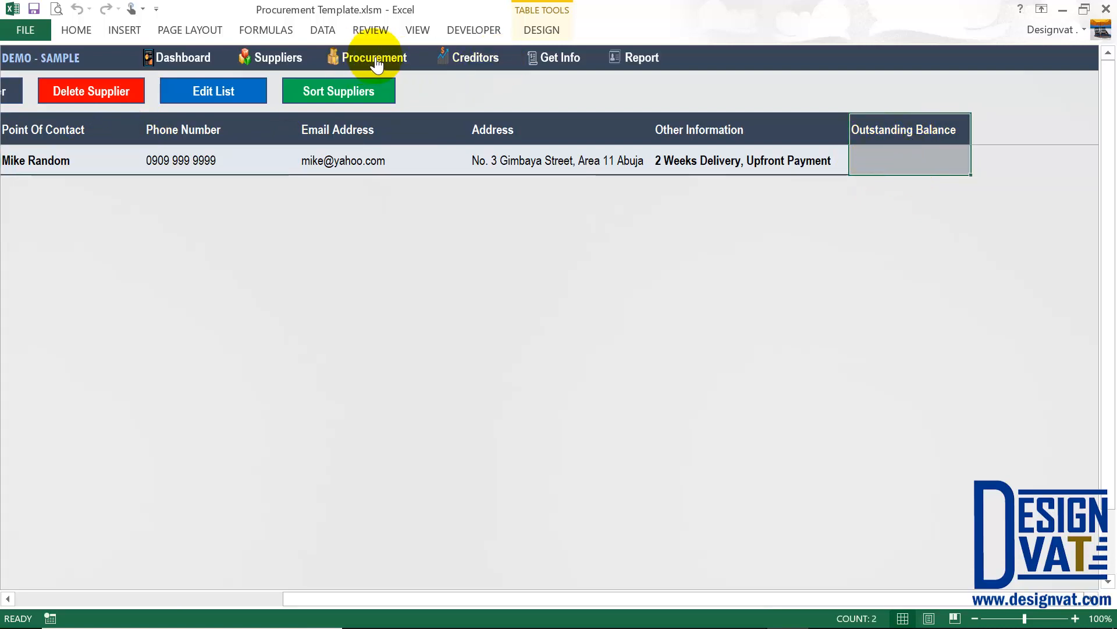
{"action": "left_click", "coordinate": [40, 602]}
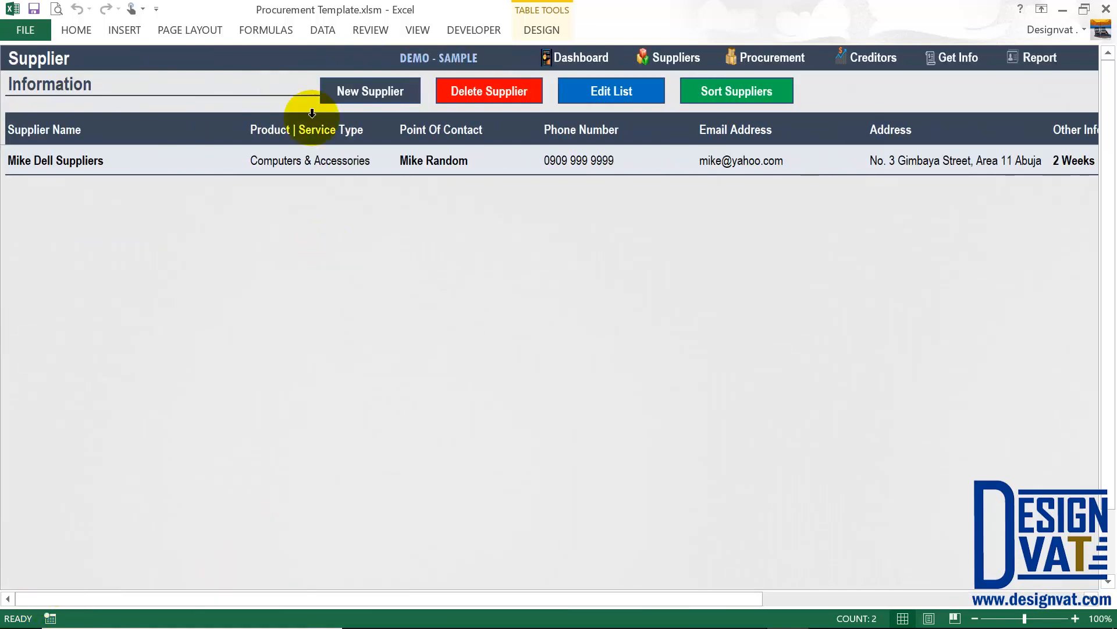
Start a new supplier entry for Anderson Furniture with Furniture as the product type and a contact.
{"action": "left_click", "coordinate": [373, 93]}
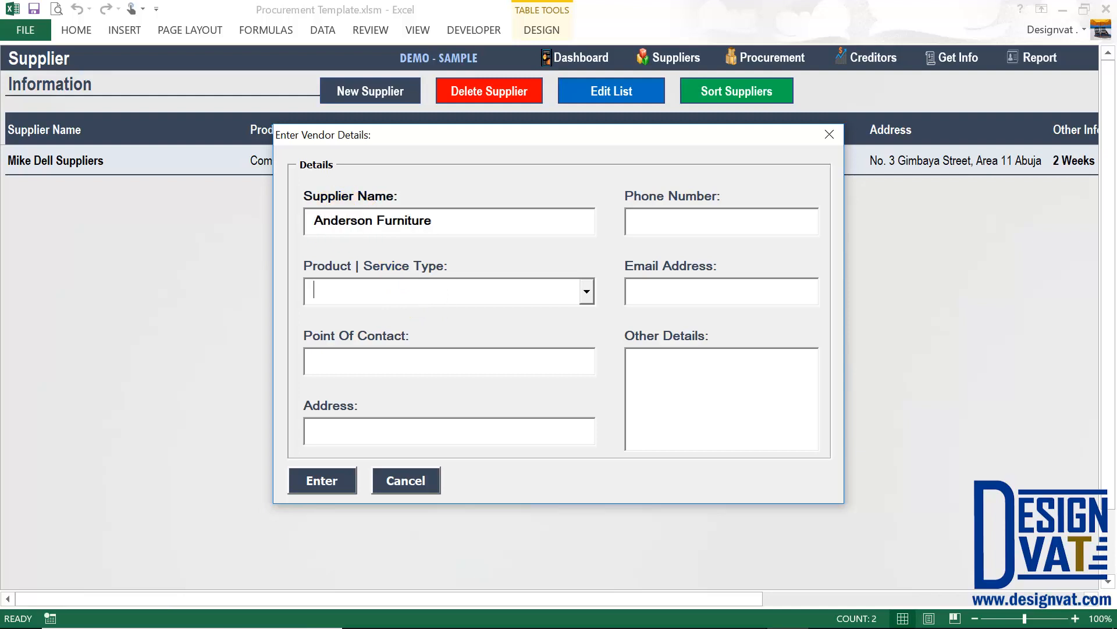
{"action": "left_click", "coordinate": [340, 286]}
{"action": "type", "text": "Furniture"}
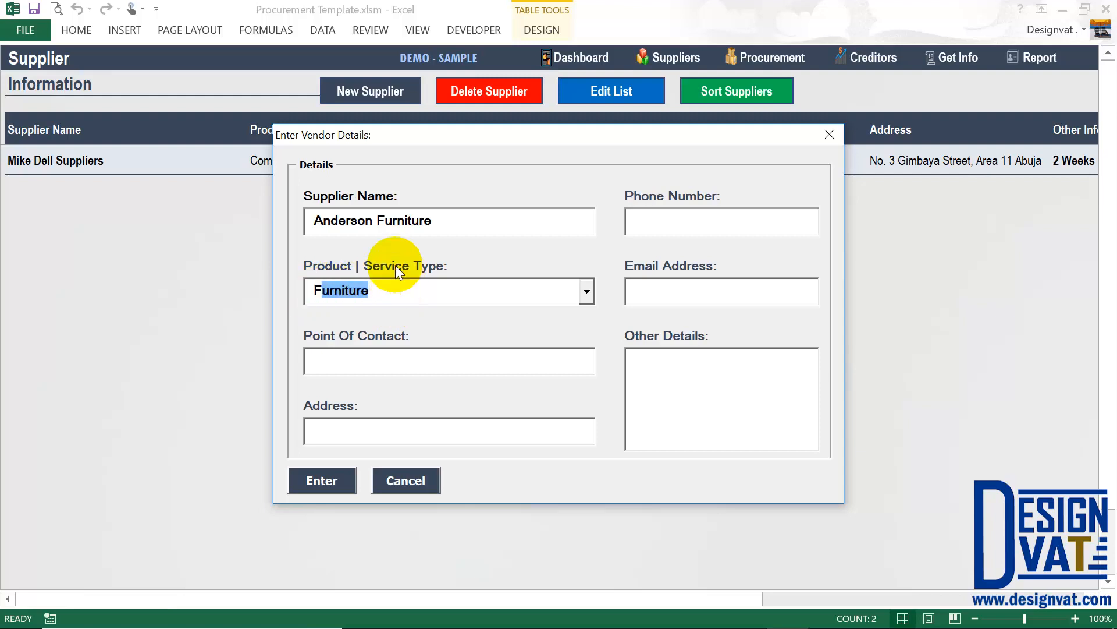
{"action": "key", "text": "Tab"}
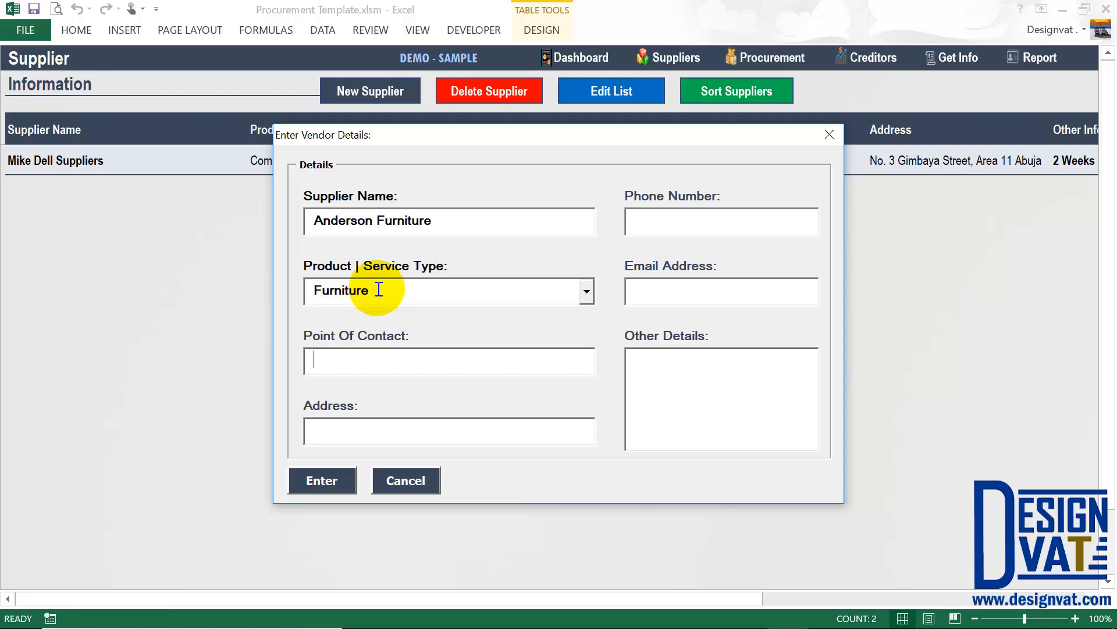
{"action": "type", "text": "Anderson Random"}
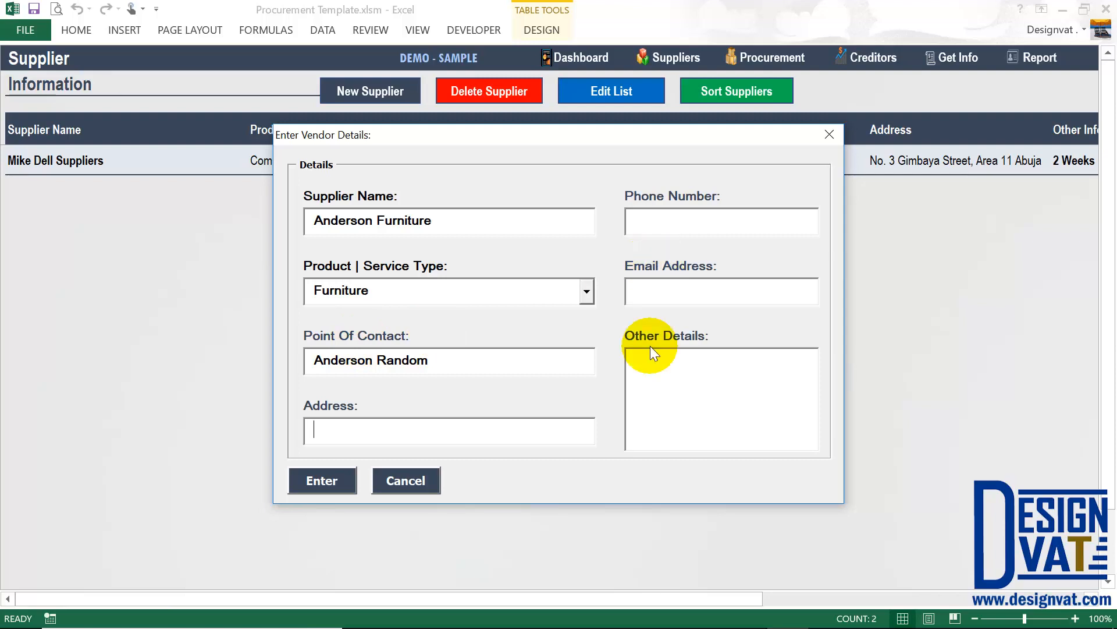
{"action": "left_click_drag", "start_coordinate": [444, 217], "coordinate": [314, 213]}
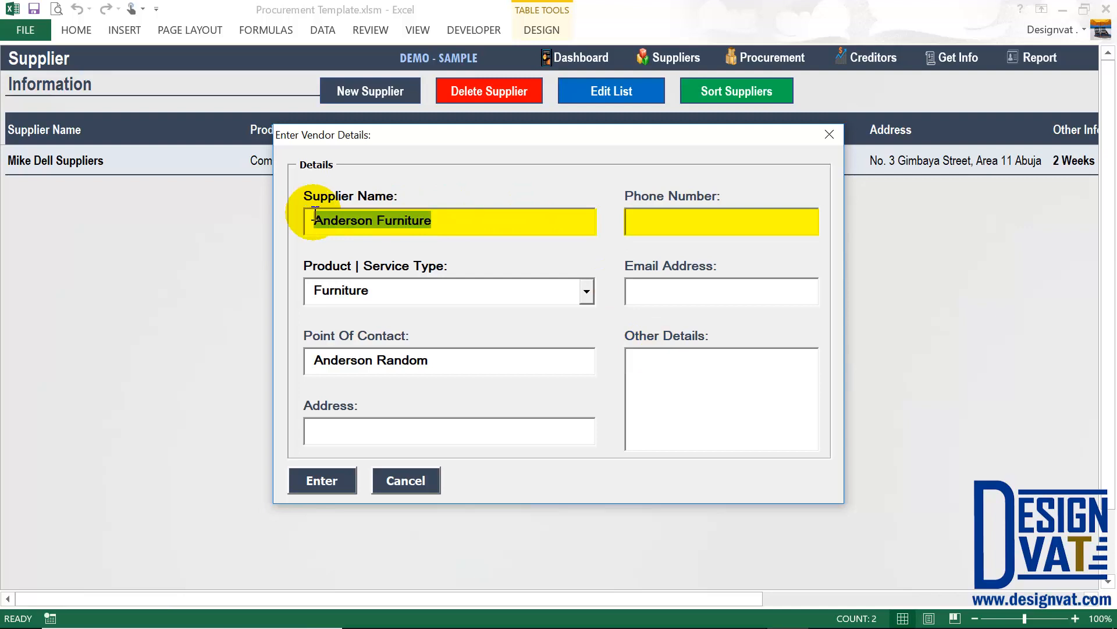
{"action": "left_click", "coordinate": [649, 227]}
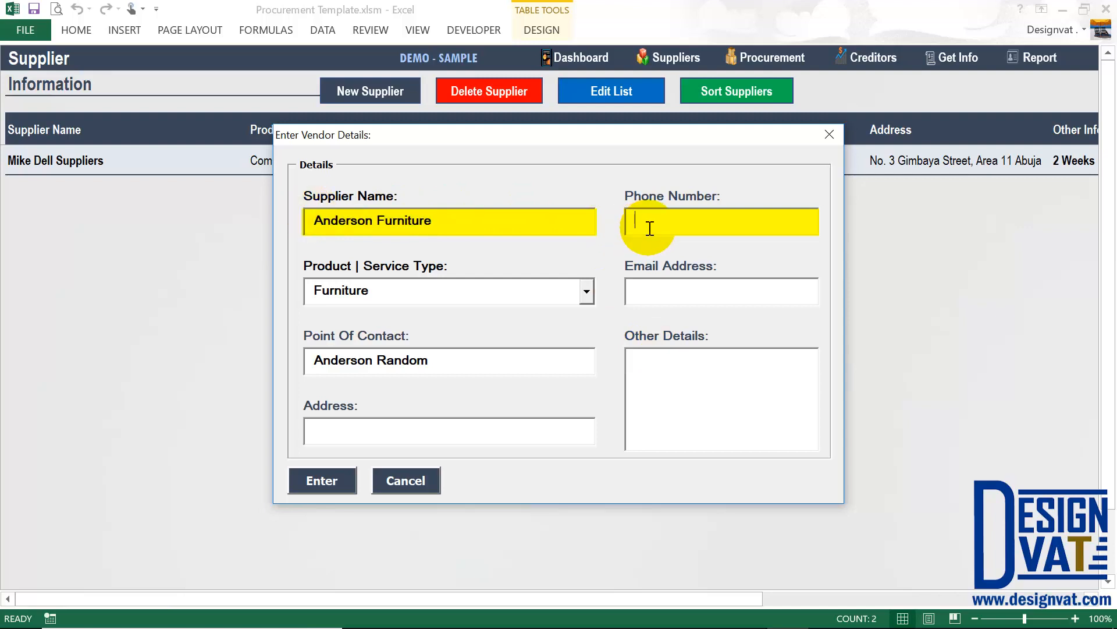
Add the missing required phone number and submit the Anderson Furniture supplier.
{"action": "left_click", "coordinate": [321, 481]}
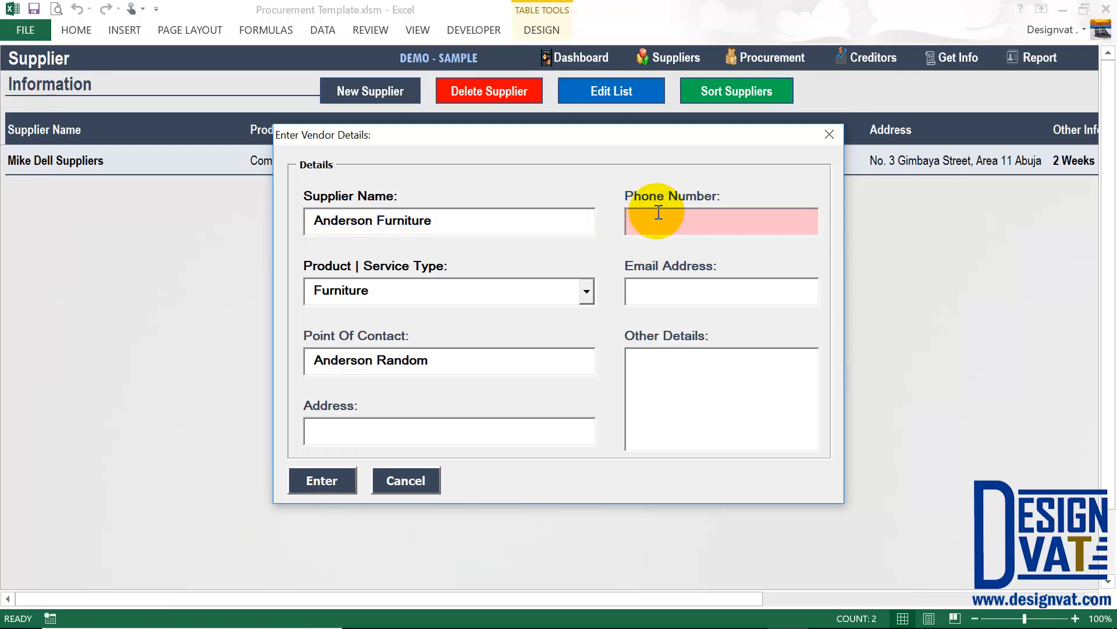
{"action": "left_click_drag", "start_coordinate": [381, 213], "coordinate": [295, 205]}
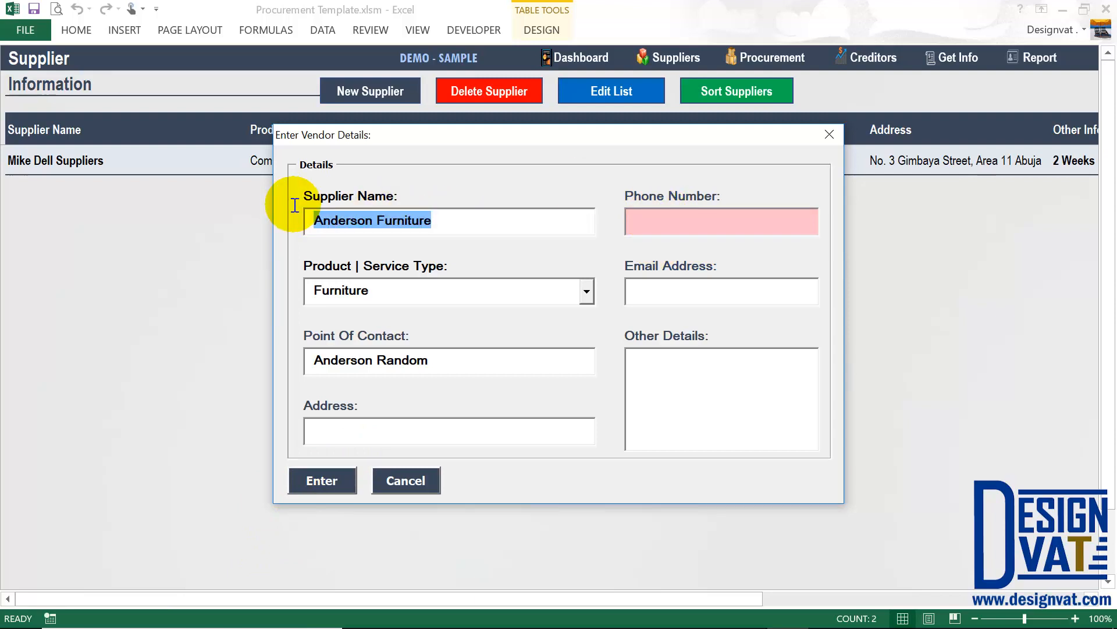
{"action": "left_click", "coordinate": [659, 209]}
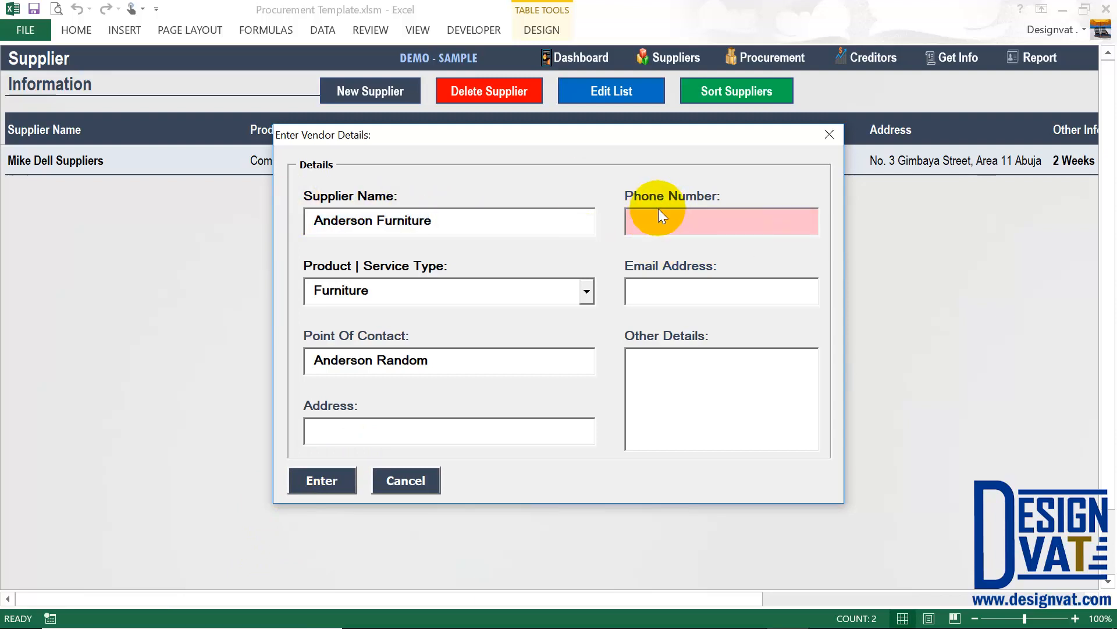
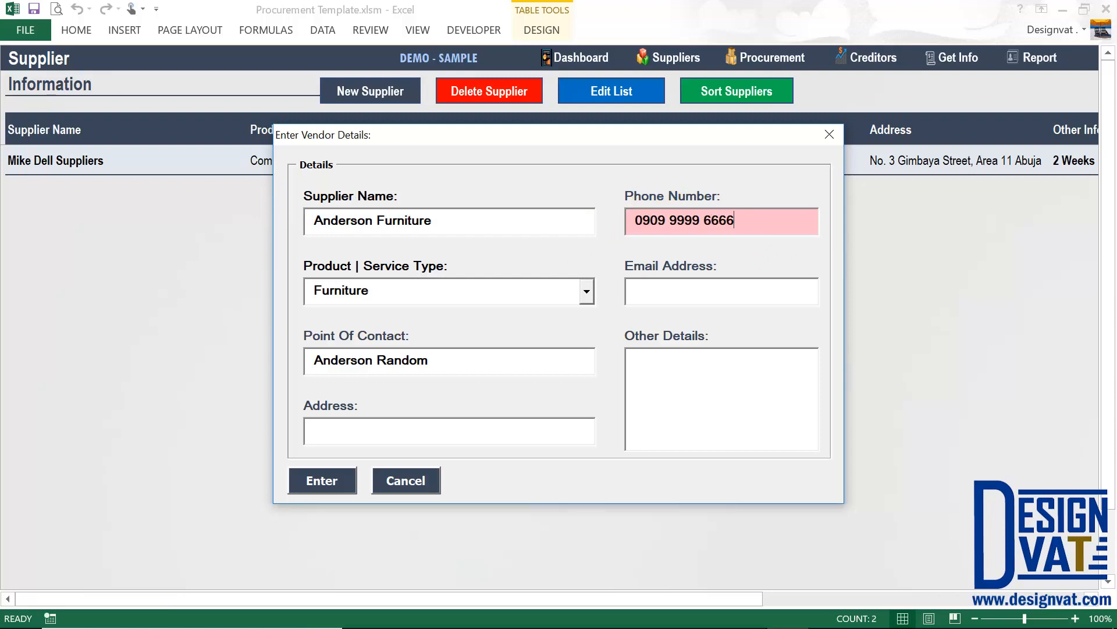
{"action": "left_click", "coordinate": [310, 480]}
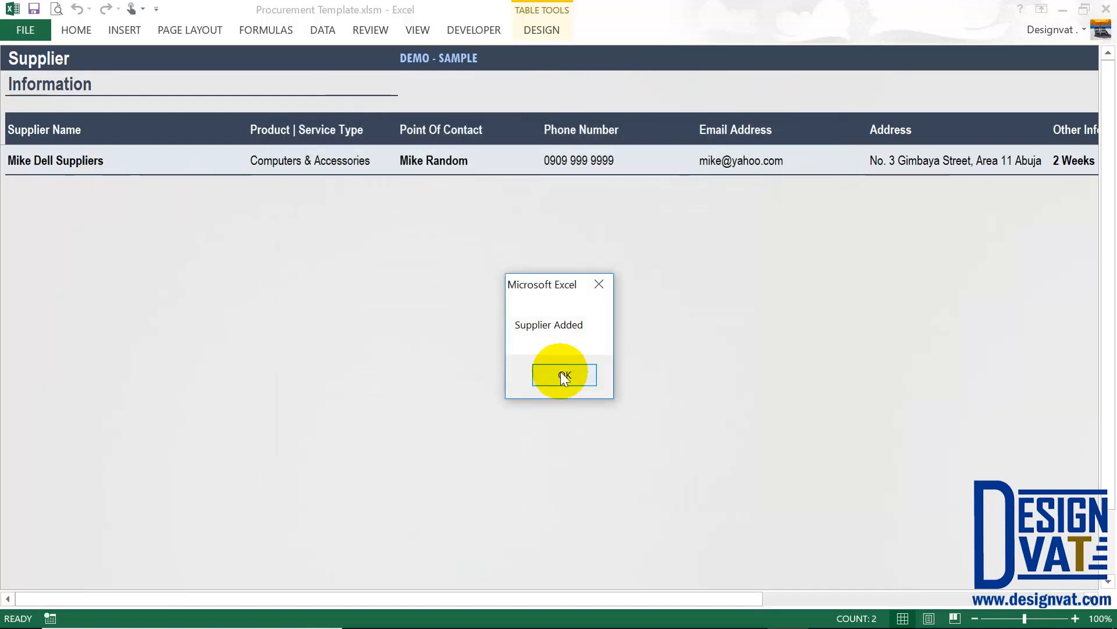
{"action": "left_click", "coordinate": [564, 376]}
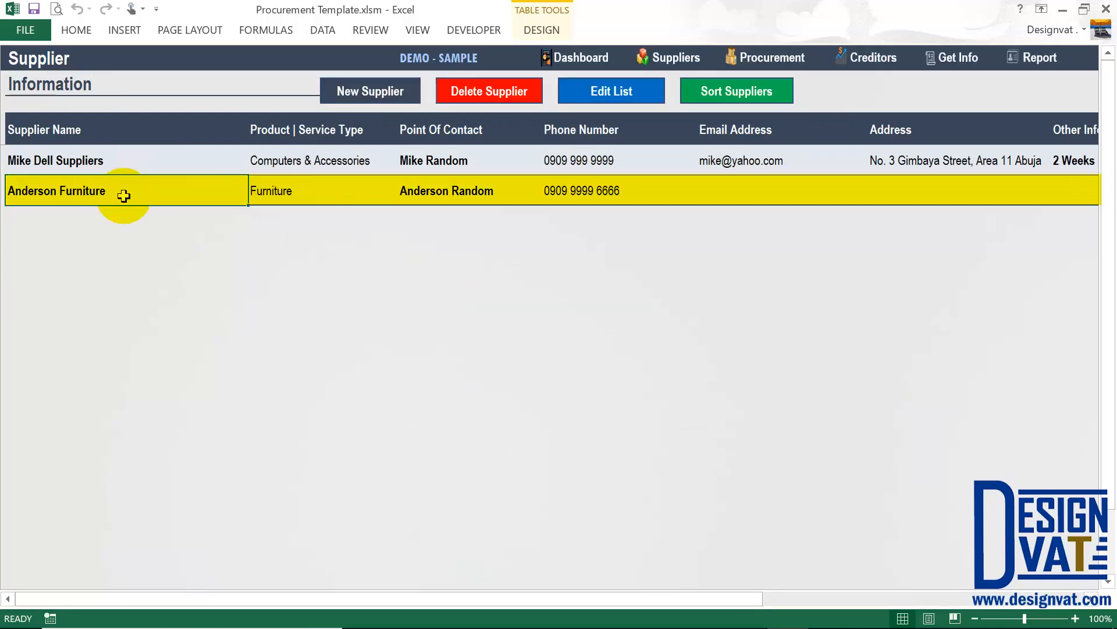
{"action": "double_click", "coordinate": [582, 189]}
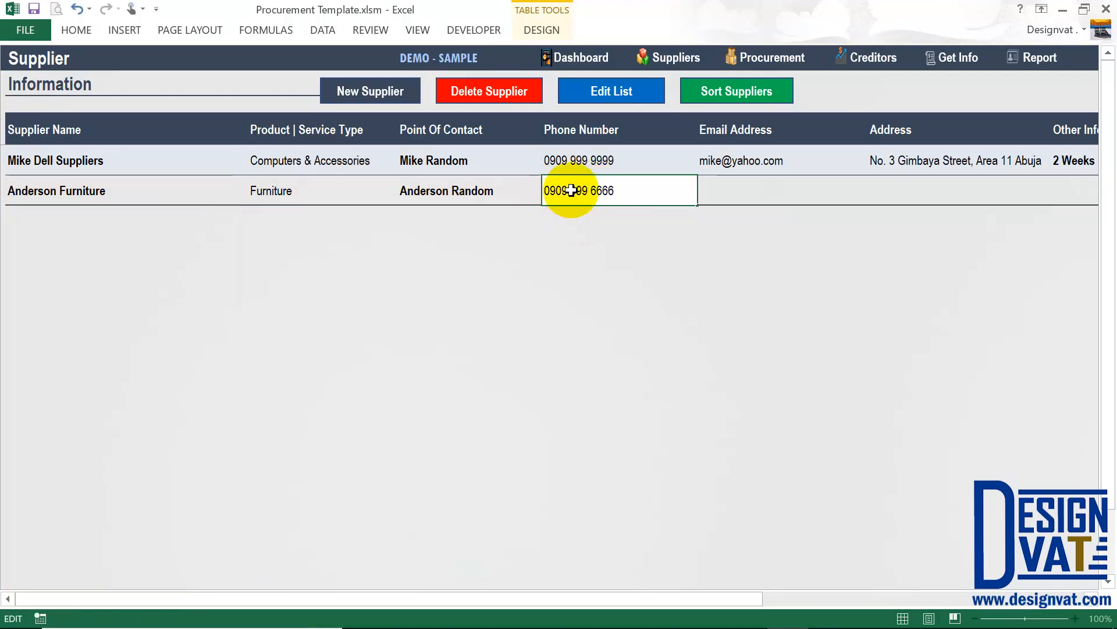
{"action": "key", "text": "Return"}
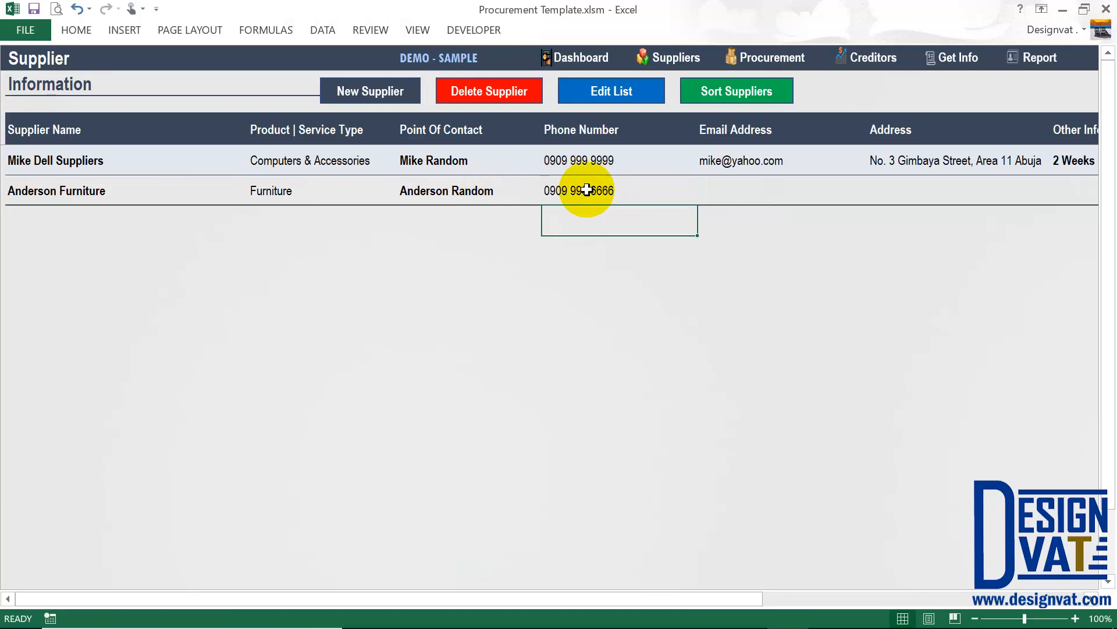
{"action": "double_click", "coordinate": [588, 190]}
{"action": "left_click_drag", "start_coordinate": [588, 191], "coordinate": [575, 192]}
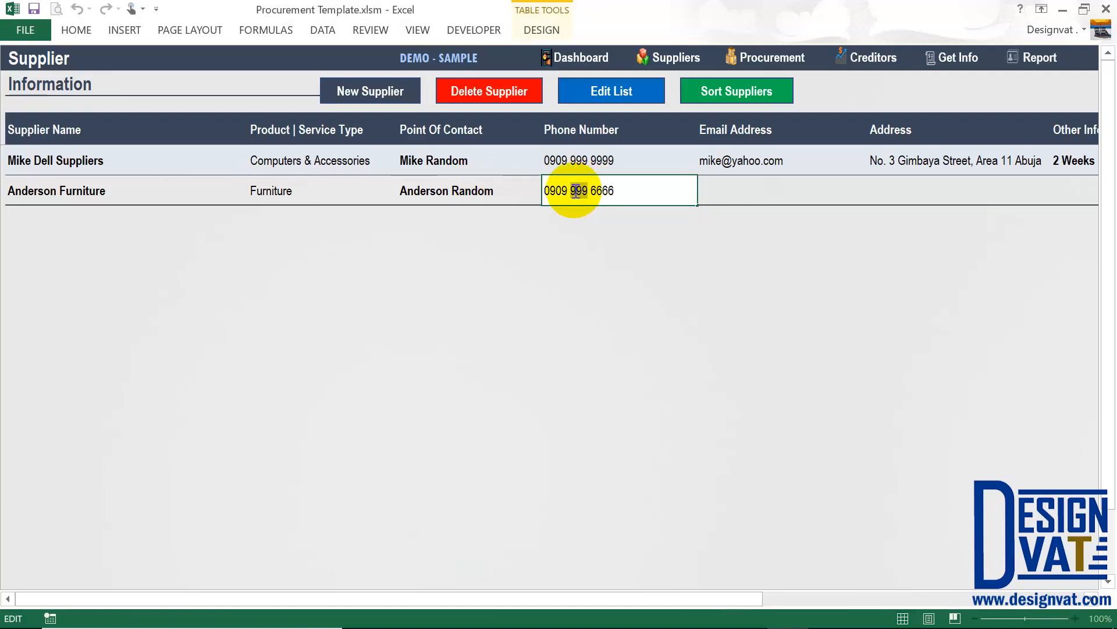
{"action": "left_click", "coordinate": [480, 191]}
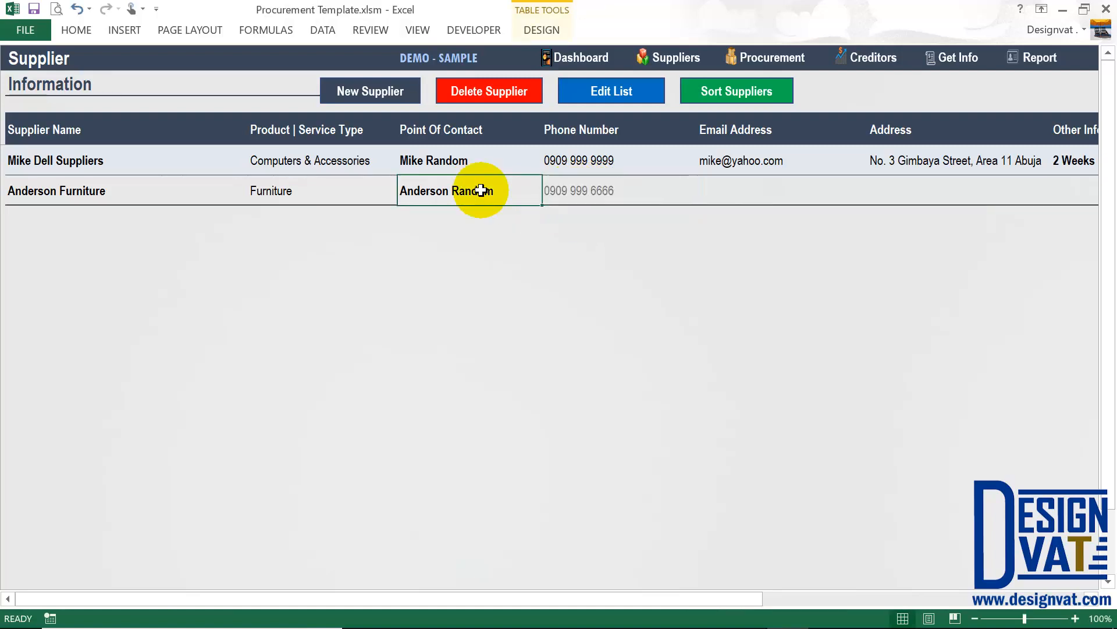
{"action": "left_click", "coordinate": [106, 157]}
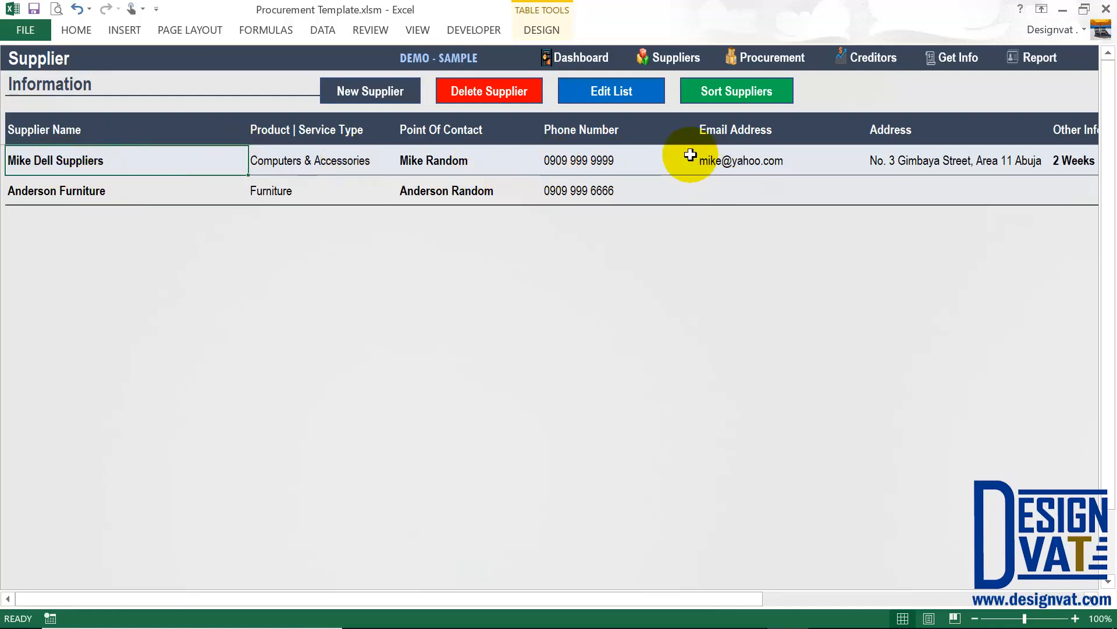
{"action": "left_click", "coordinate": [96, 191]}
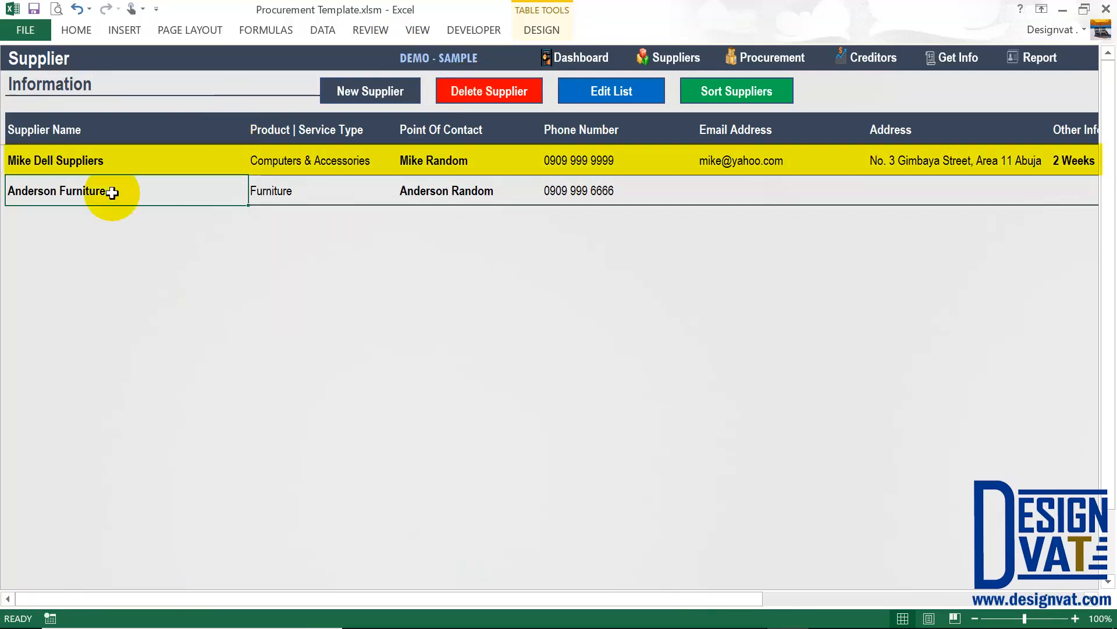
{"action": "left_click", "coordinate": [132, 158]}
{"action": "left_click", "coordinate": [88, 191]}
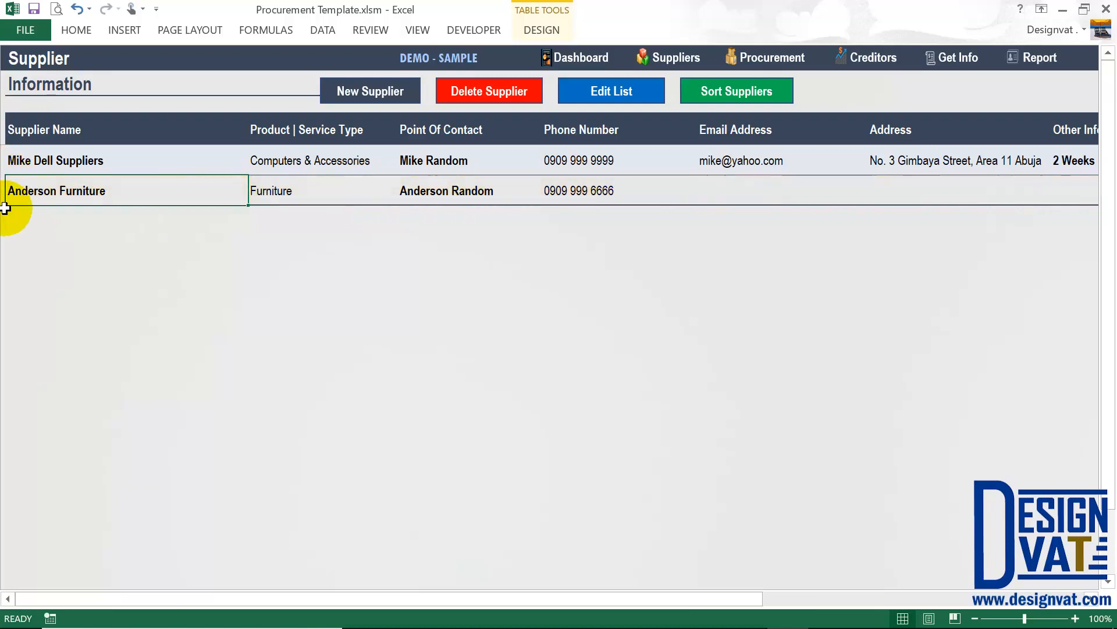
{"action": "left_click", "coordinate": [297, 189]}
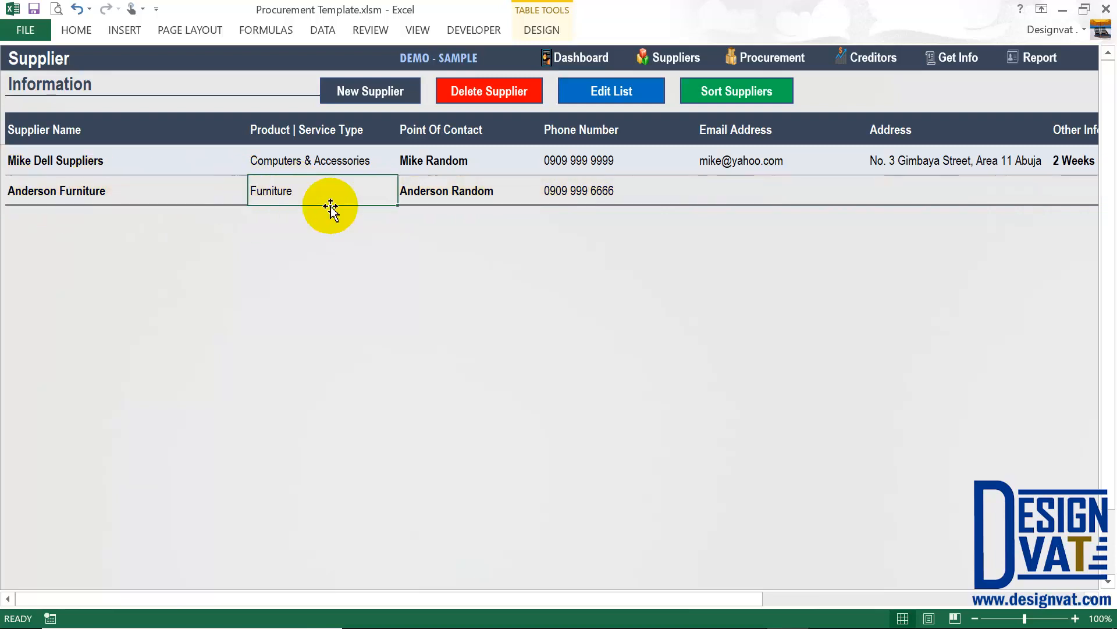
{"action": "left_click", "coordinate": [481, 189]}
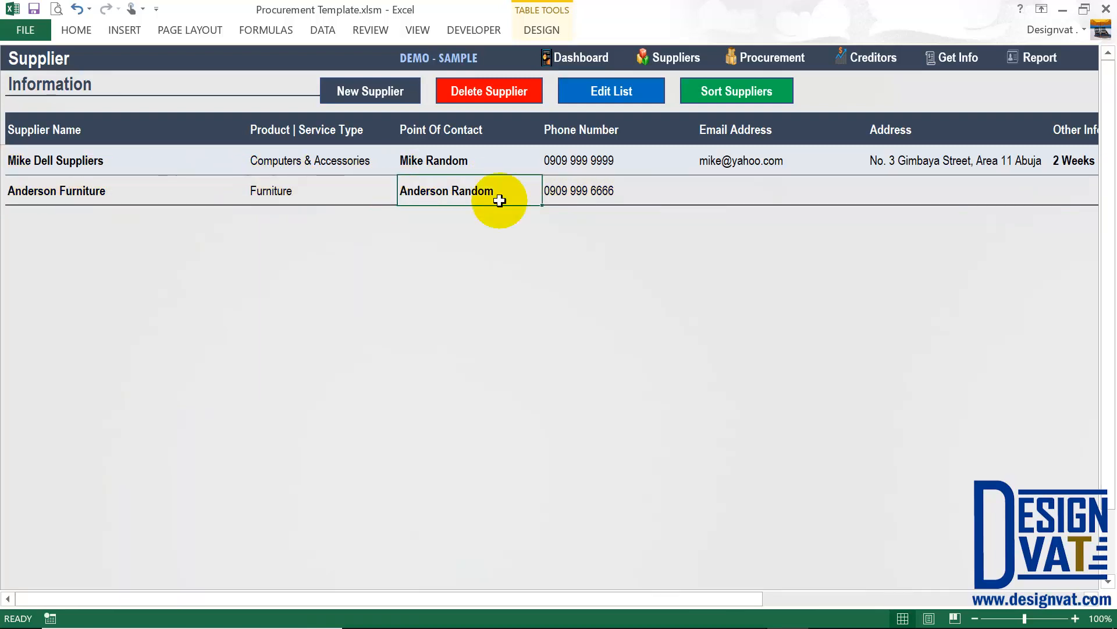
{"action": "left_click", "coordinate": [596, 186]}
{"action": "left_click", "coordinate": [723, 187]}
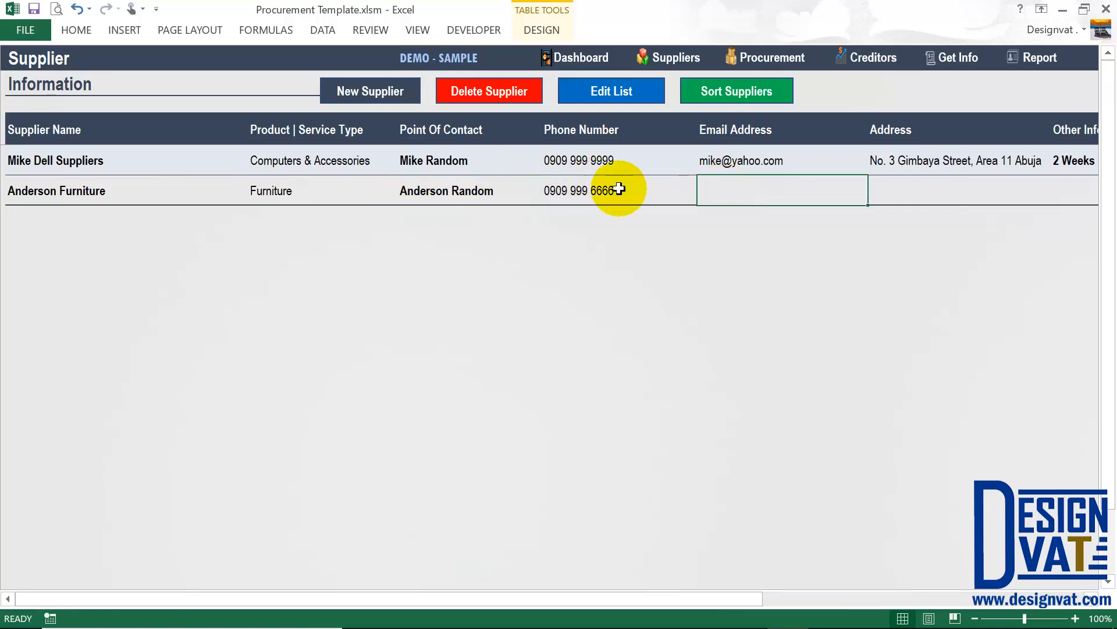
{"action": "left_click", "coordinate": [567, 183]}
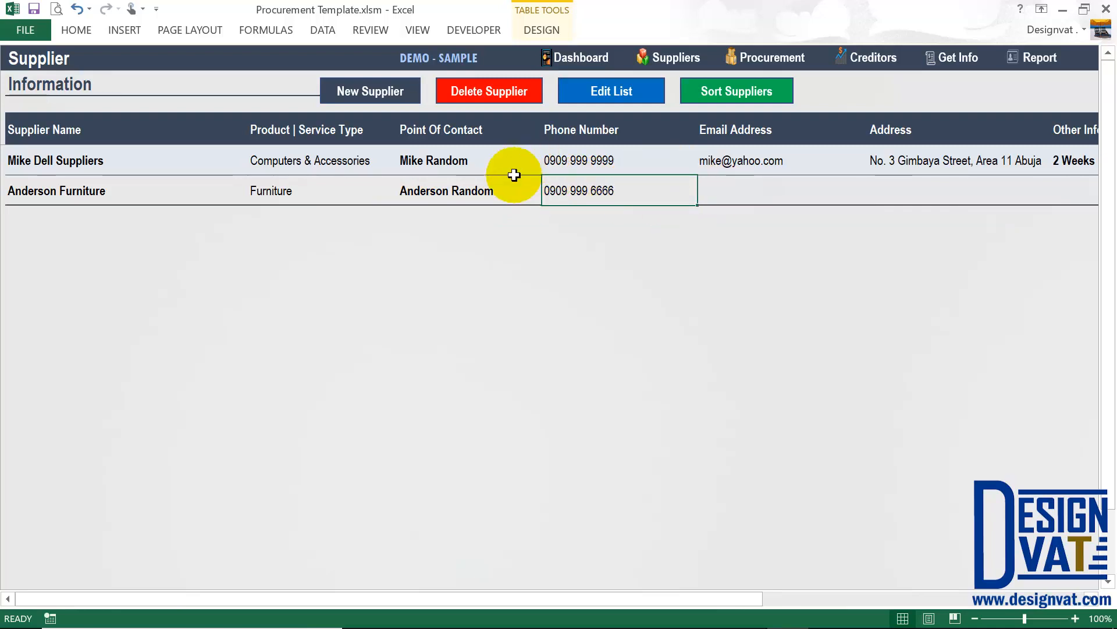
{"action": "left_click", "coordinate": [92, 192]}
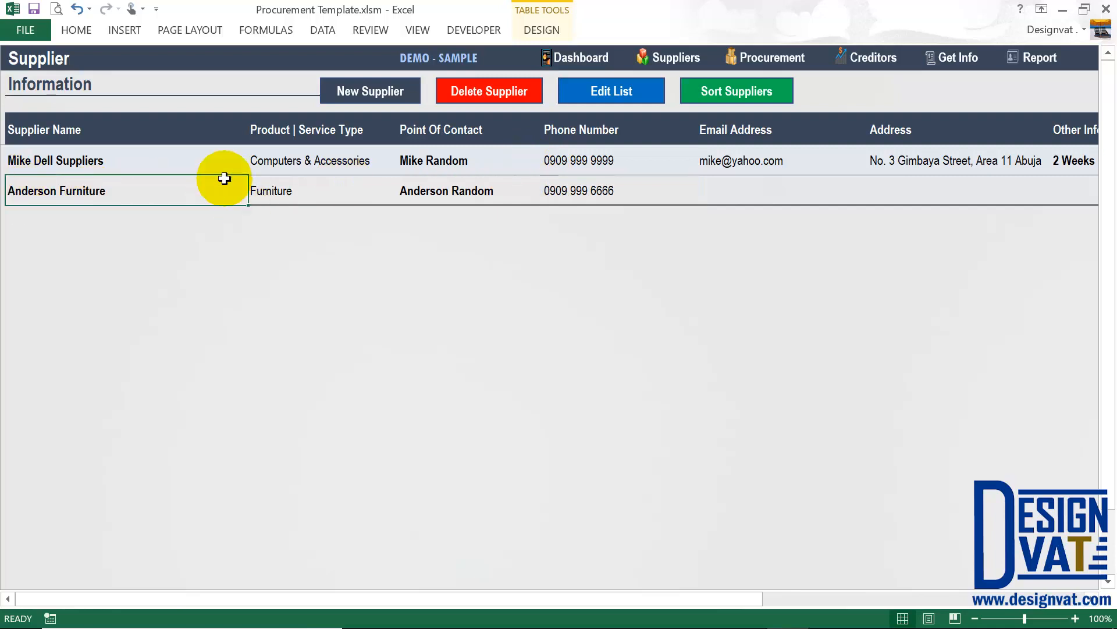
{"action": "left_click", "coordinate": [484, 90]}
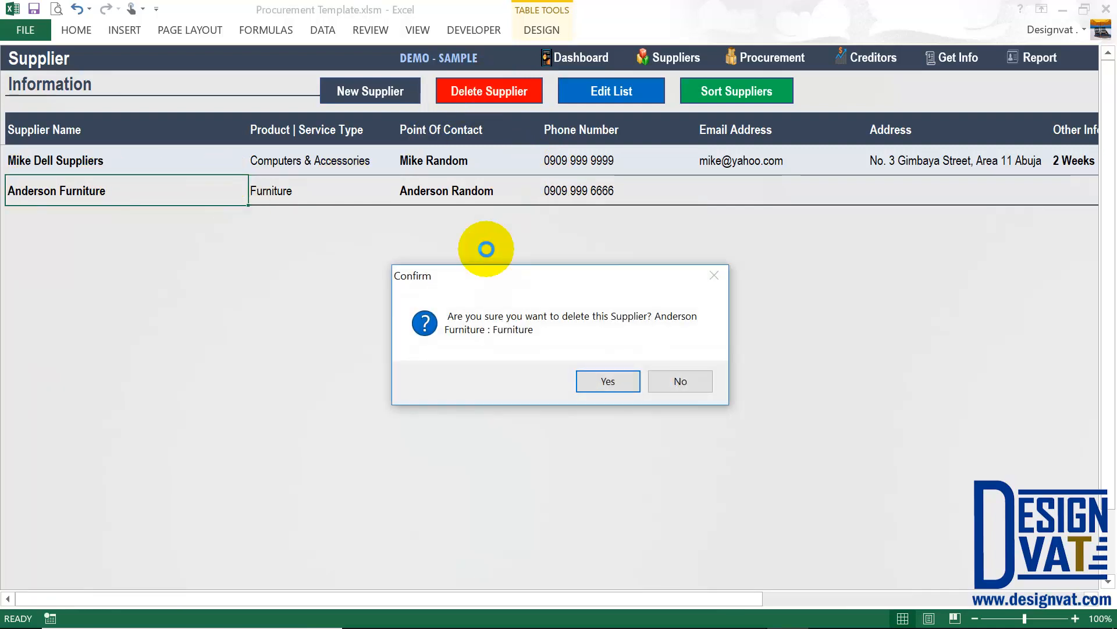
{"action": "left_click_drag", "start_coordinate": [469, 268], "coordinate": [464, 151]}
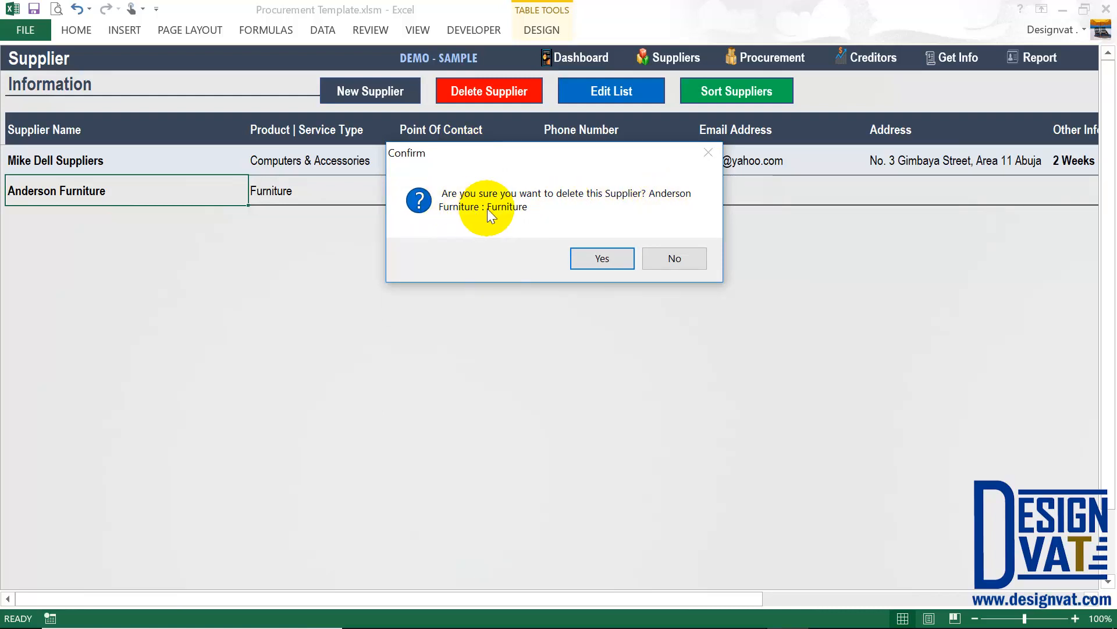
{"action": "left_click", "coordinate": [666, 260]}
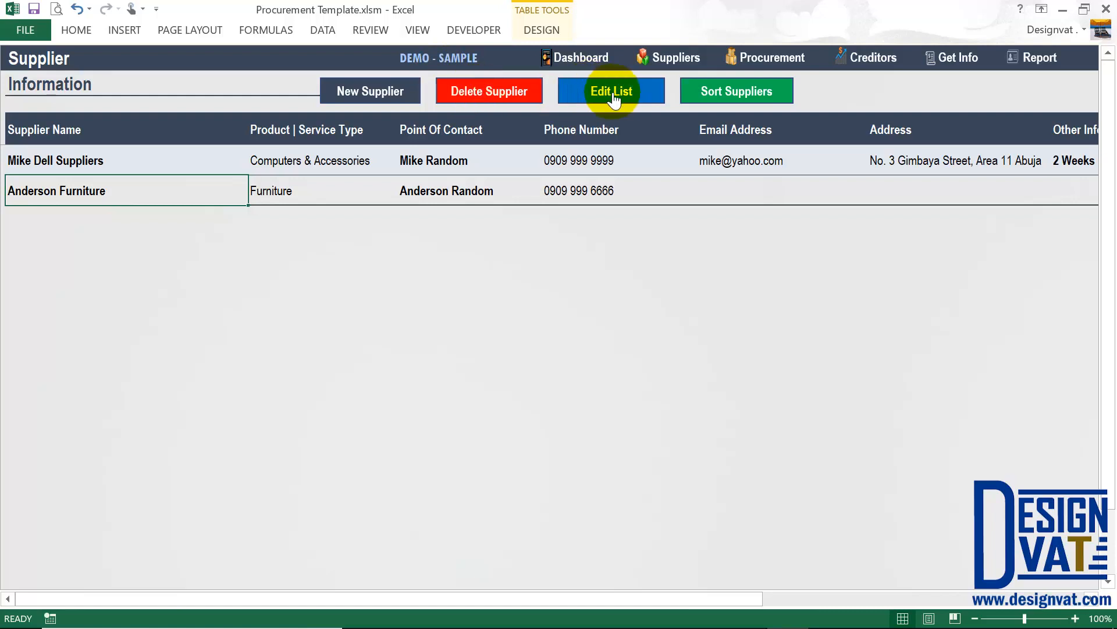
Append Office Supplies below Electrical Equipment in the product type list, then go back to Suppliers.
{"action": "left_click_drag", "start_coordinate": [316, 159], "coordinate": [322, 185]}
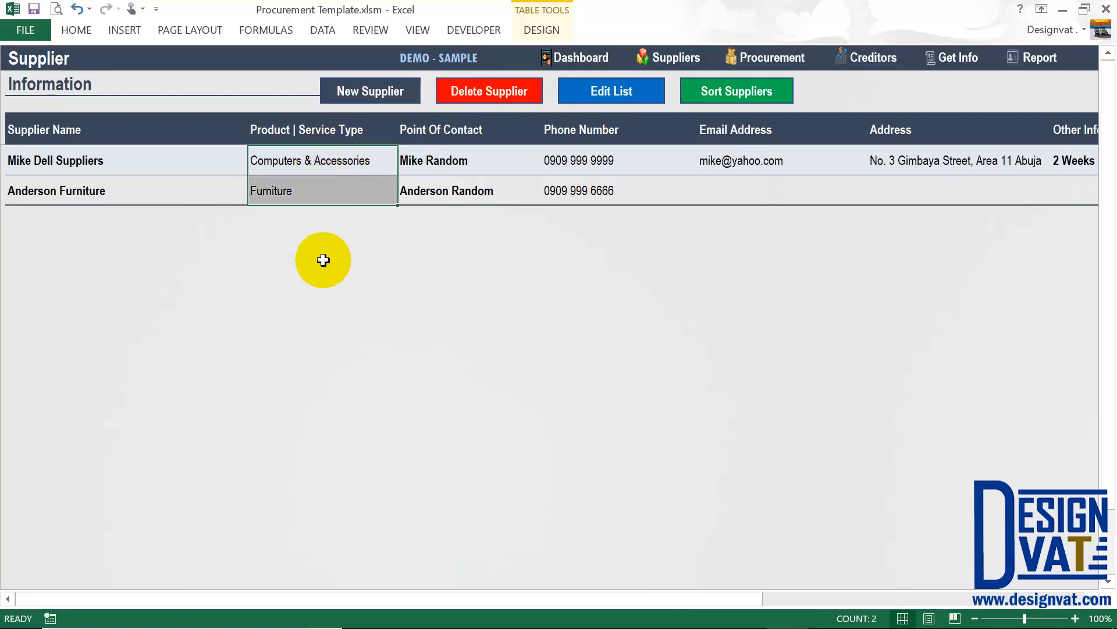
{"action": "left_click", "coordinate": [606, 88]}
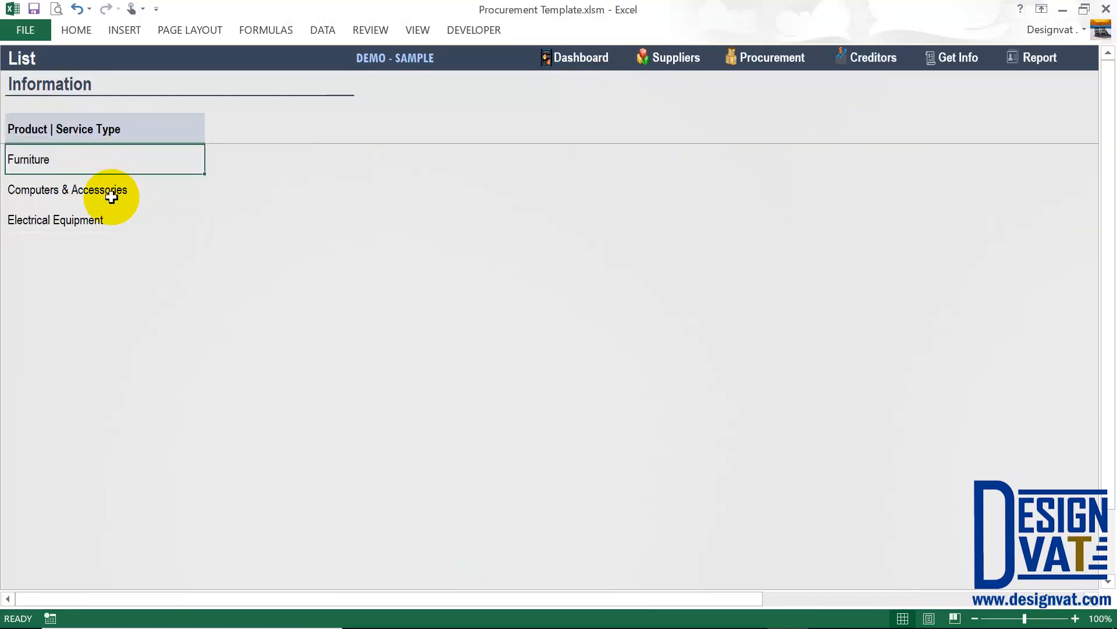
{"action": "left_click_drag", "start_coordinate": [112, 197], "coordinate": [118, 222]}
{"action": "left_click", "coordinate": [63, 249]}
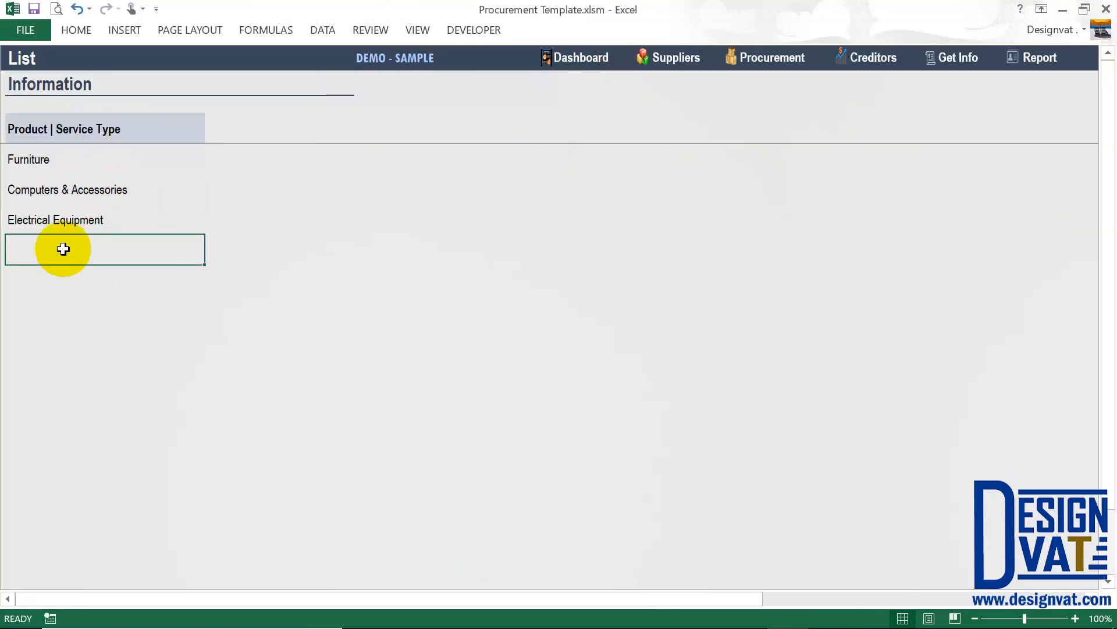
{"action": "type", "text": "Offi"}
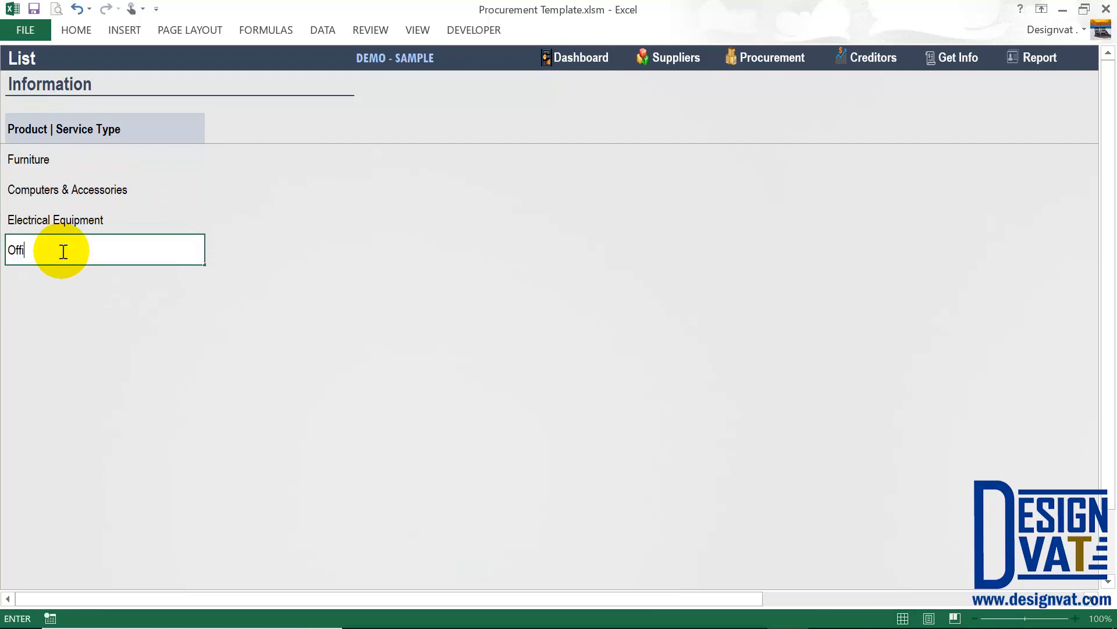
{"action": "type", "text": "ce Supplies"}
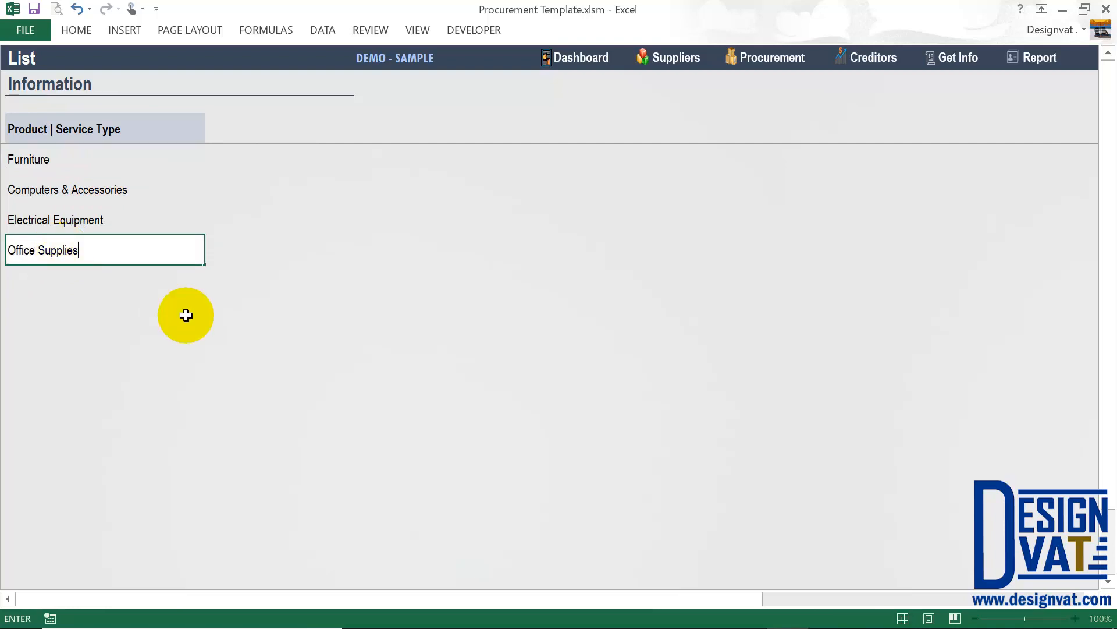
{"action": "key", "text": "Return"}
{"action": "key", "text": "Return"}
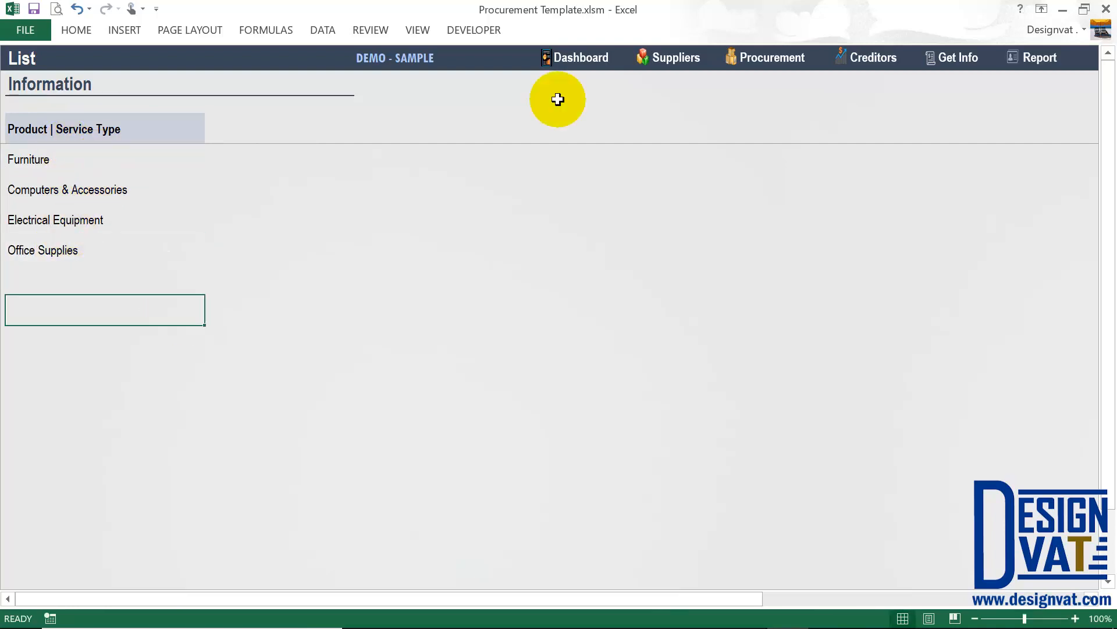
{"action": "left_click", "coordinate": [675, 56]}
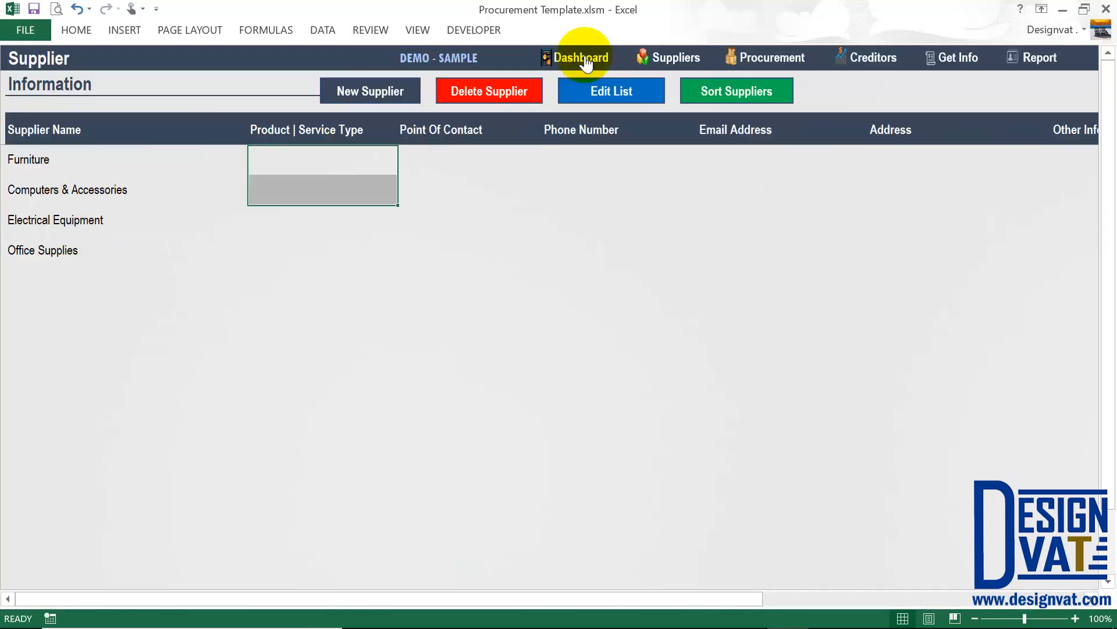
{"action": "left_click", "coordinate": [381, 89]}
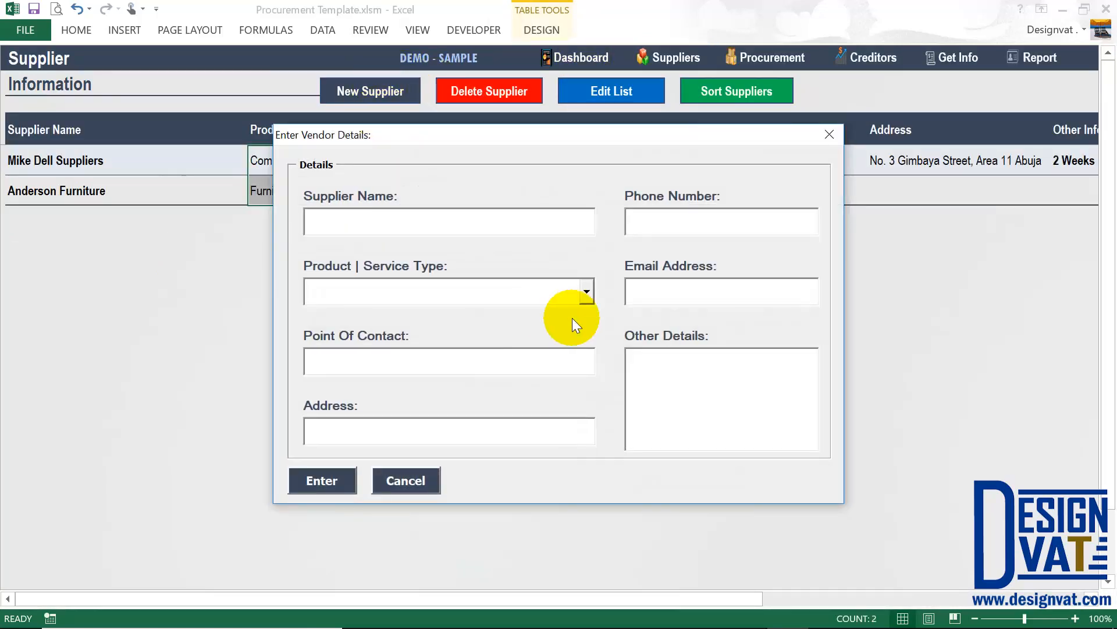
{"action": "left_click", "coordinate": [534, 297]}
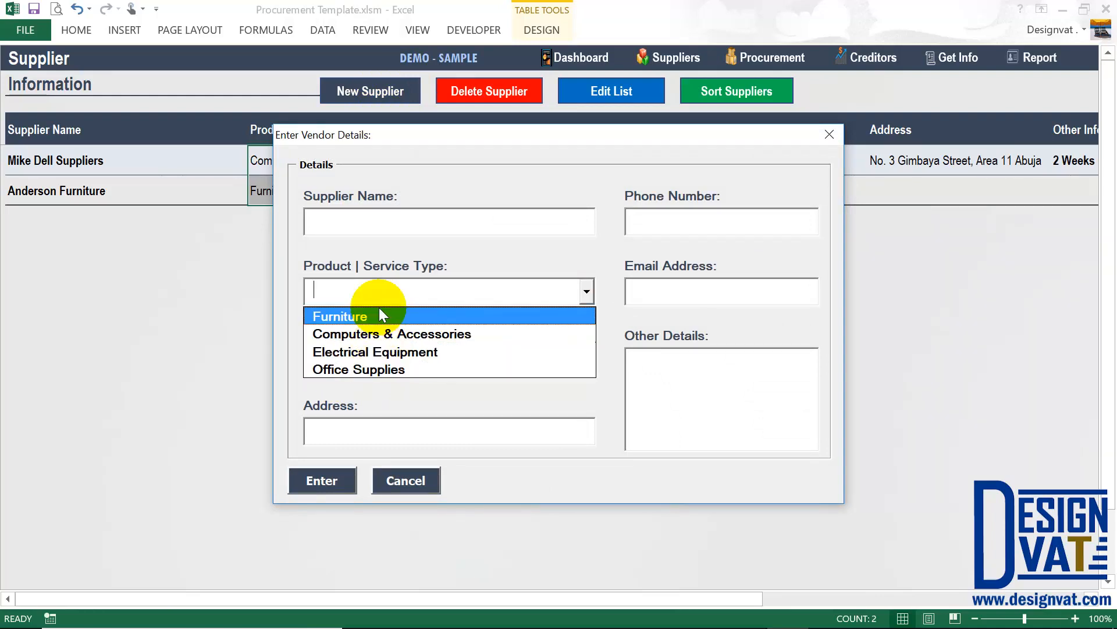
{"action": "left_click", "coordinate": [401, 480]}
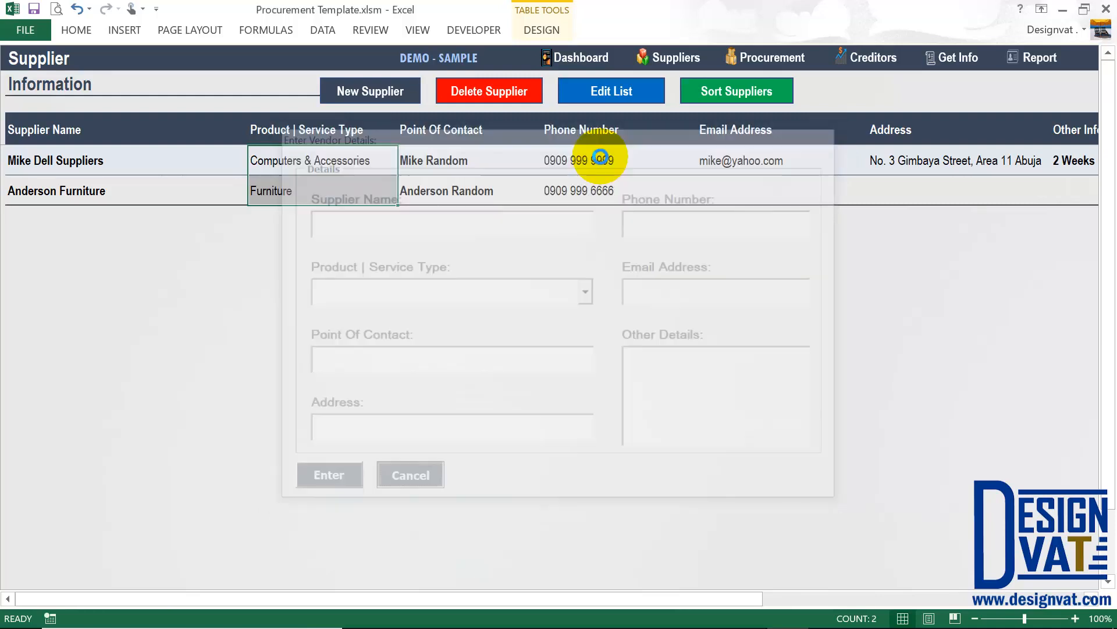
{"action": "left_click", "coordinate": [608, 93]}
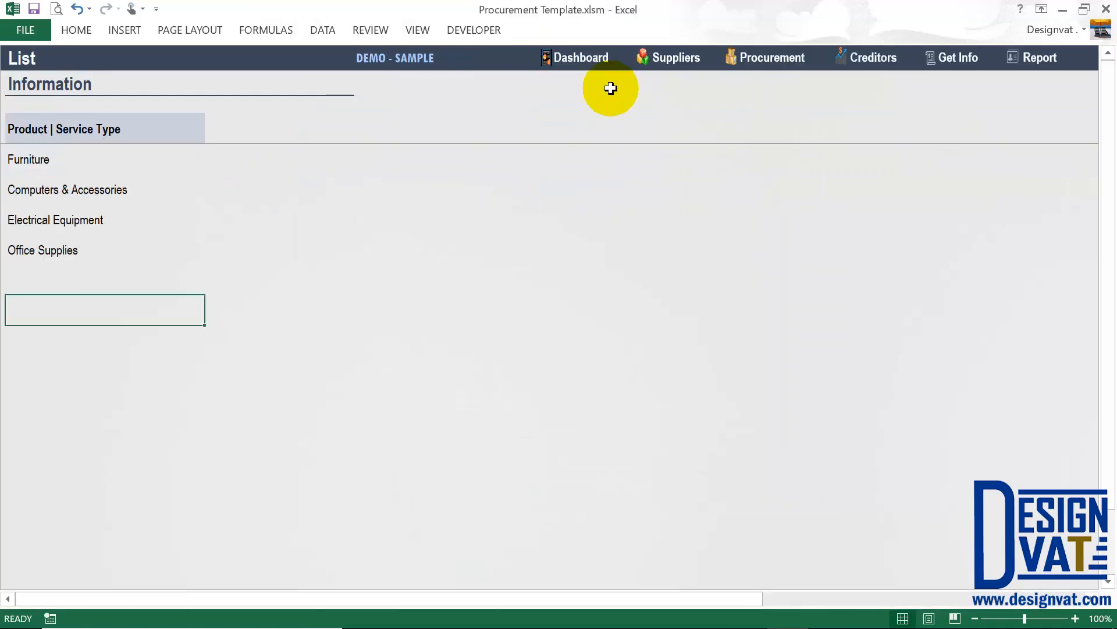
{"action": "left_click", "coordinate": [671, 57]}
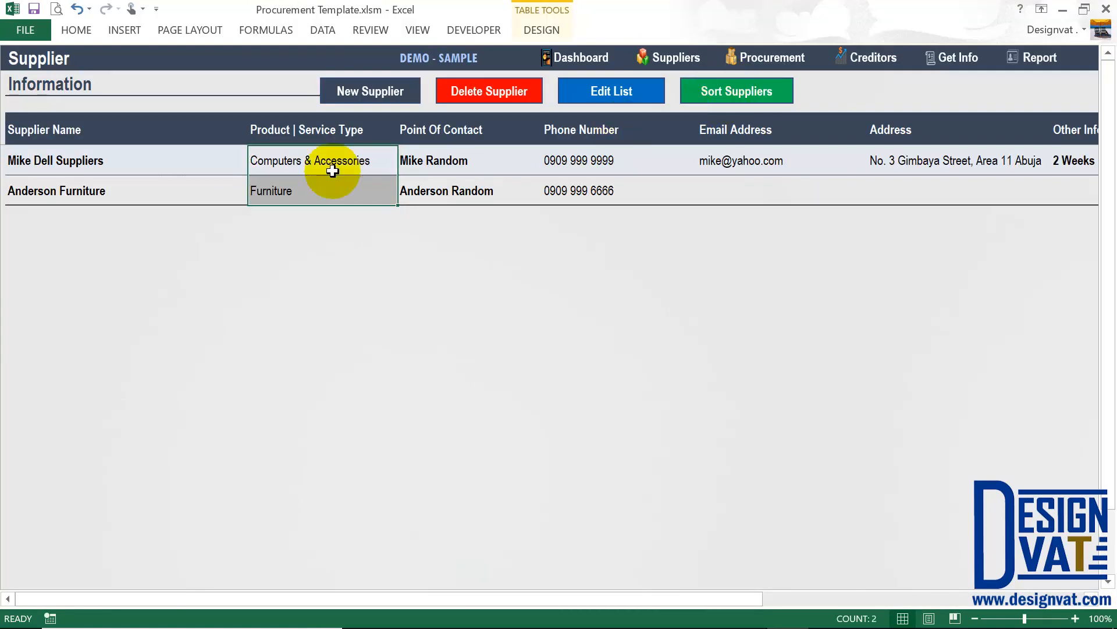
{"action": "left_click", "coordinate": [179, 184]}
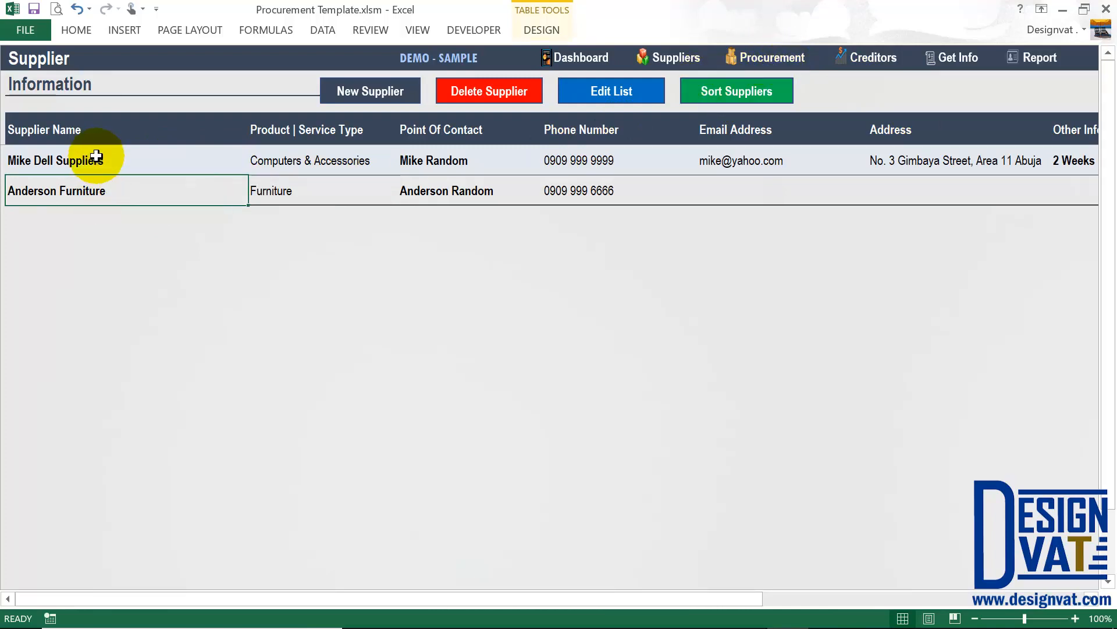
Run Sort Suppliers on the Supplier Name column, putting Anderson Furniture above the other supplier.
{"action": "left_click_drag", "start_coordinate": [94, 160], "coordinate": [97, 191]}
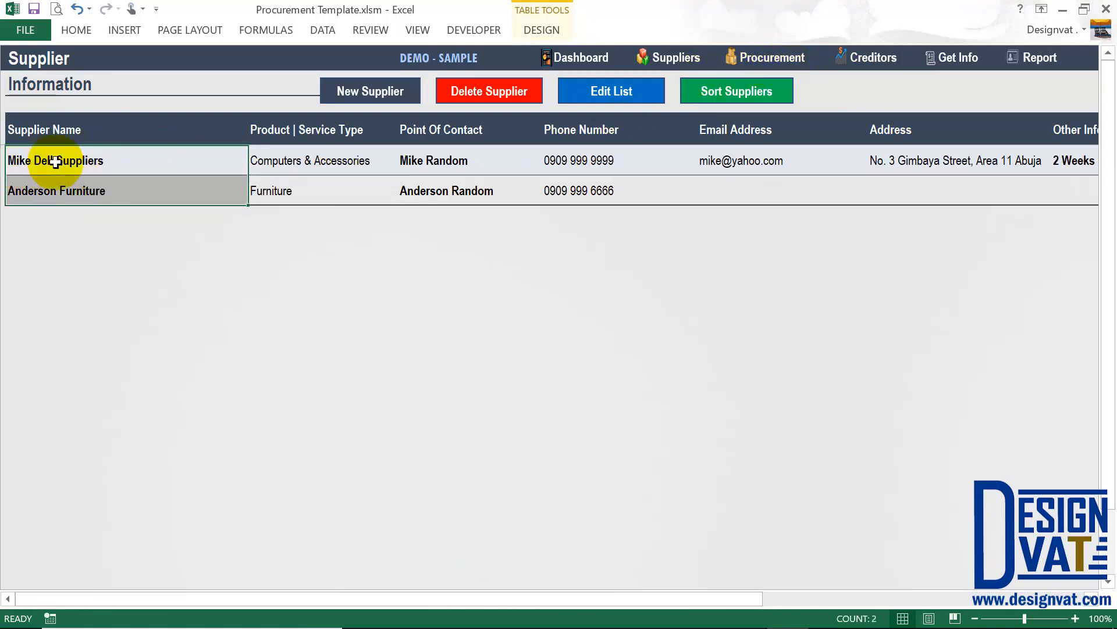
{"action": "left_click", "coordinate": [50, 191]}
{"action": "left_click_drag", "start_coordinate": [54, 160], "coordinate": [44, 182]}
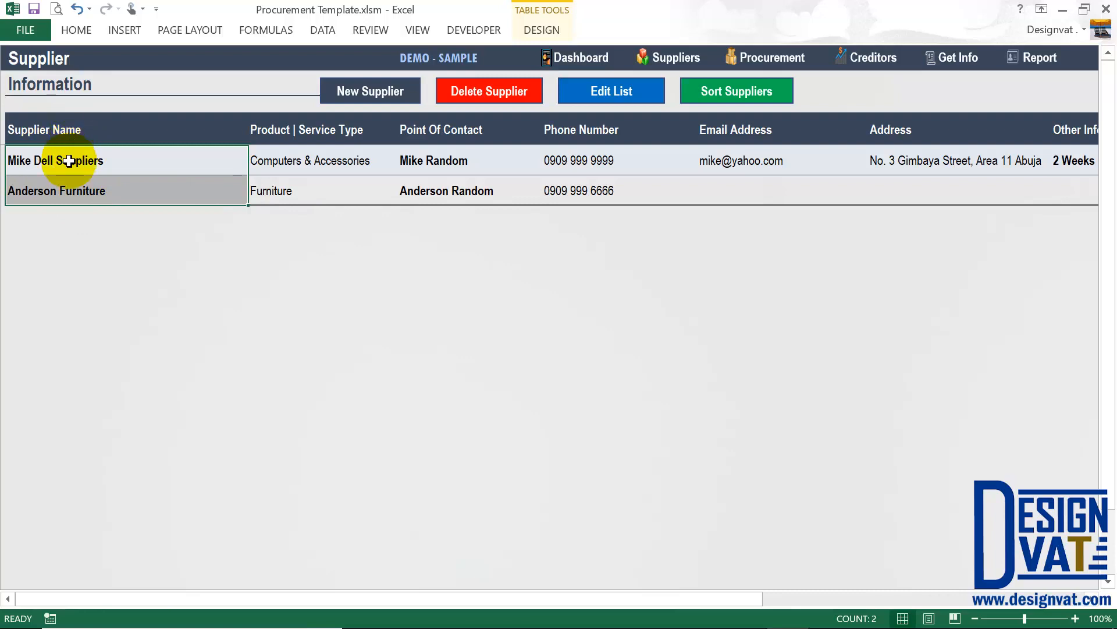
{"action": "left_click", "coordinate": [46, 166]}
{"action": "left_click", "coordinate": [733, 93]}
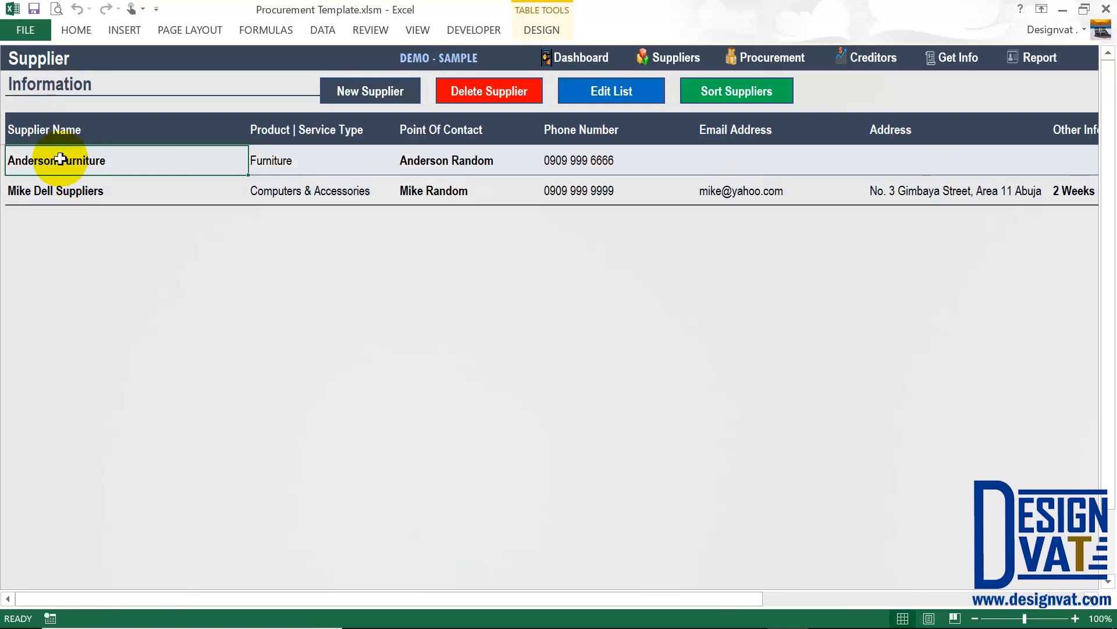
{"action": "left_click", "coordinate": [81, 192]}
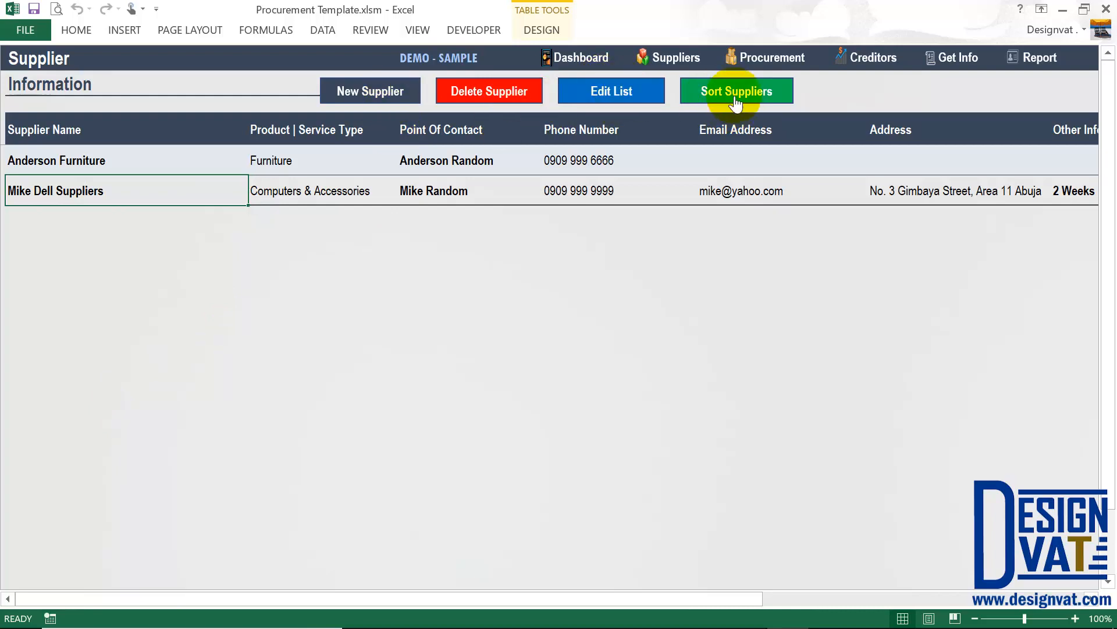
Switch to the Procurement sheet and open the Credit Purchase entry form.
{"action": "left_click", "coordinate": [765, 58]}
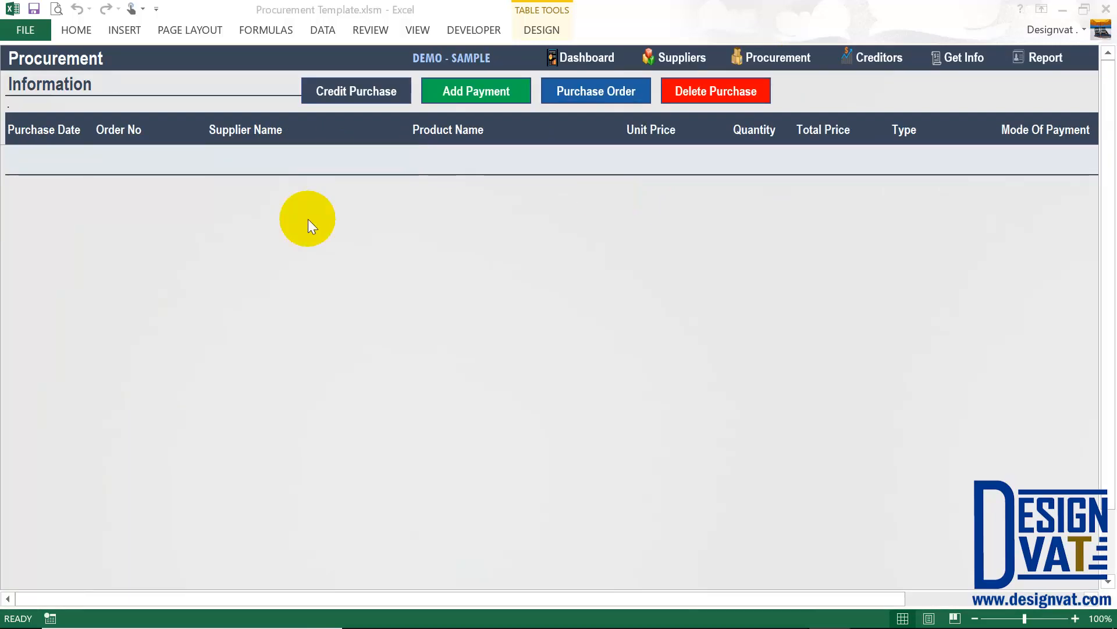
{"action": "left_click", "coordinate": [309, 219]}
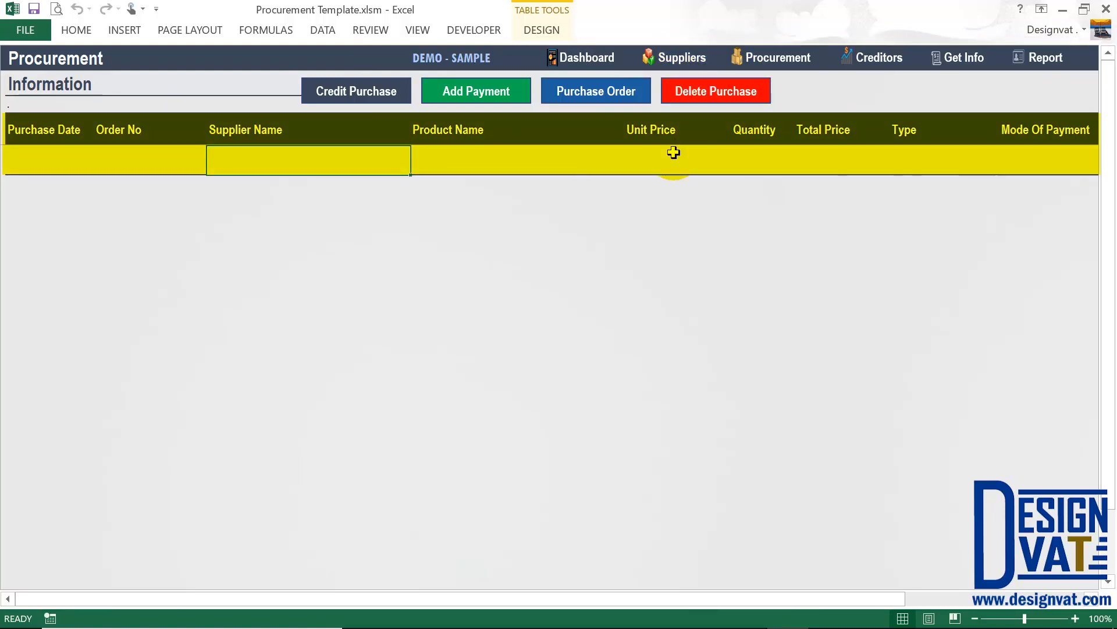
{"action": "left_click", "coordinate": [355, 95]}
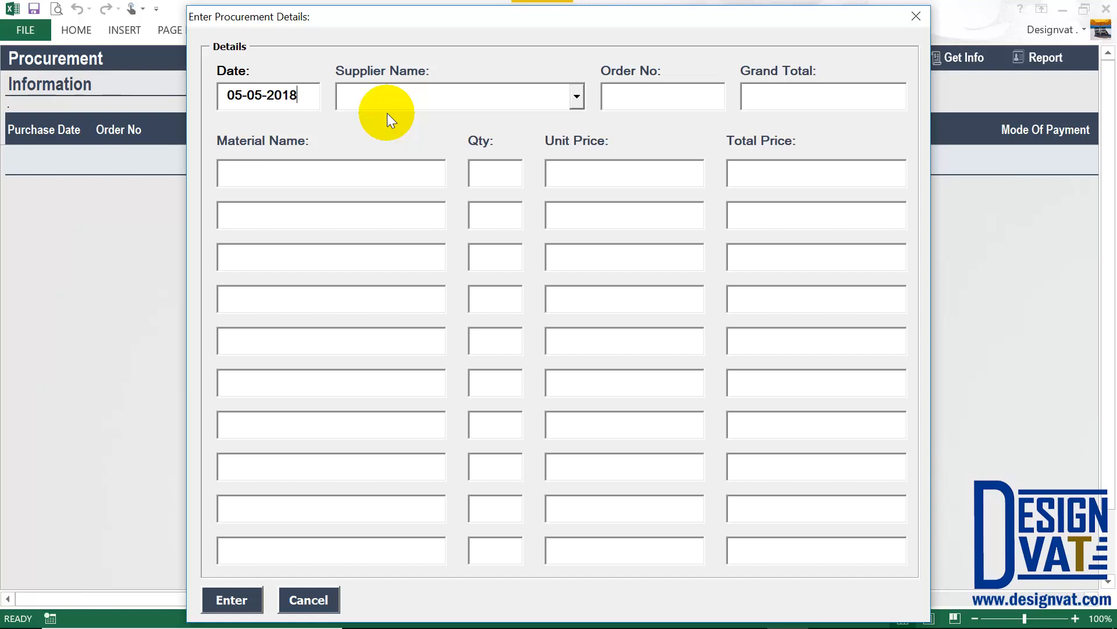
Change the purchase date from 05-05-2018 to 01-05-2018.
{"action": "left_click_drag", "start_coordinate": [305, 92], "coordinate": [216, 94]}
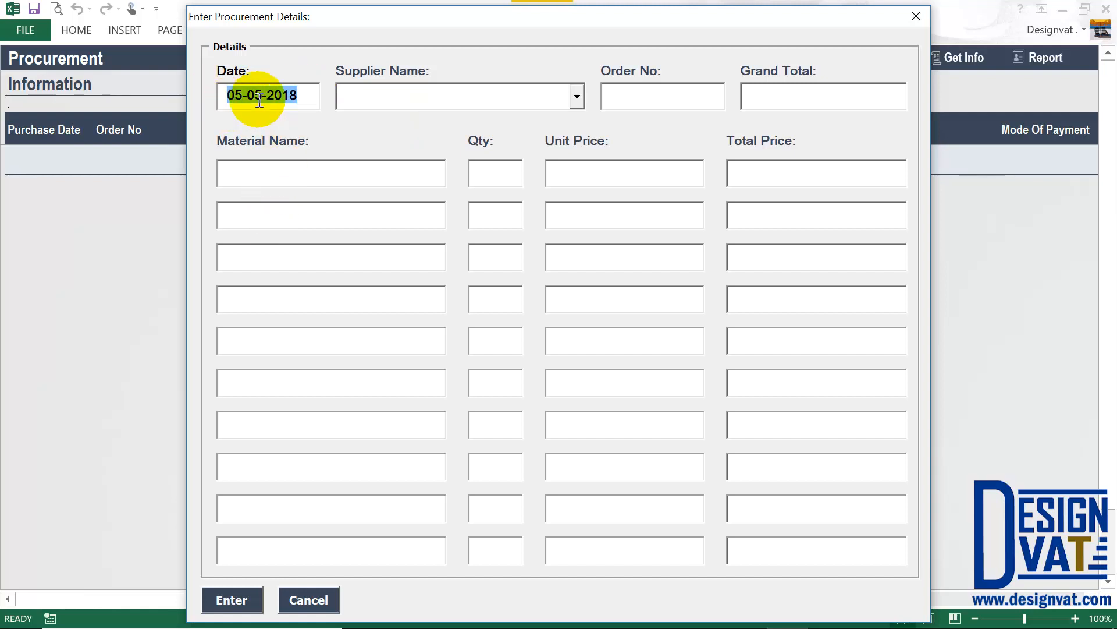
{"action": "left_click", "coordinate": [244, 95]}
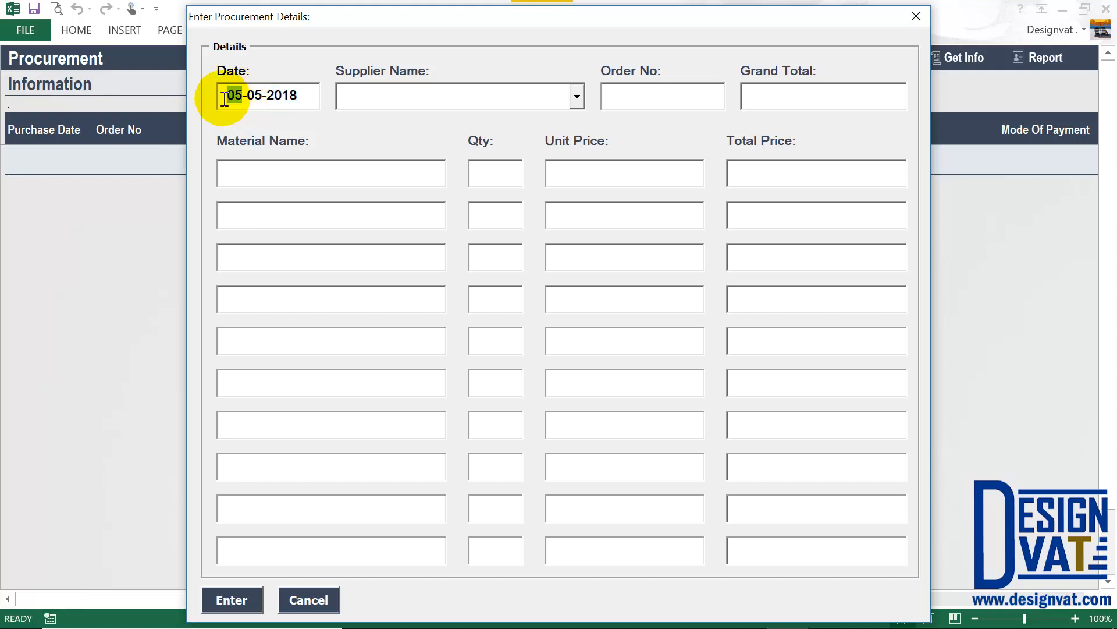
{"action": "left_click_drag", "start_coordinate": [256, 95], "coordinate": [268, 96]}
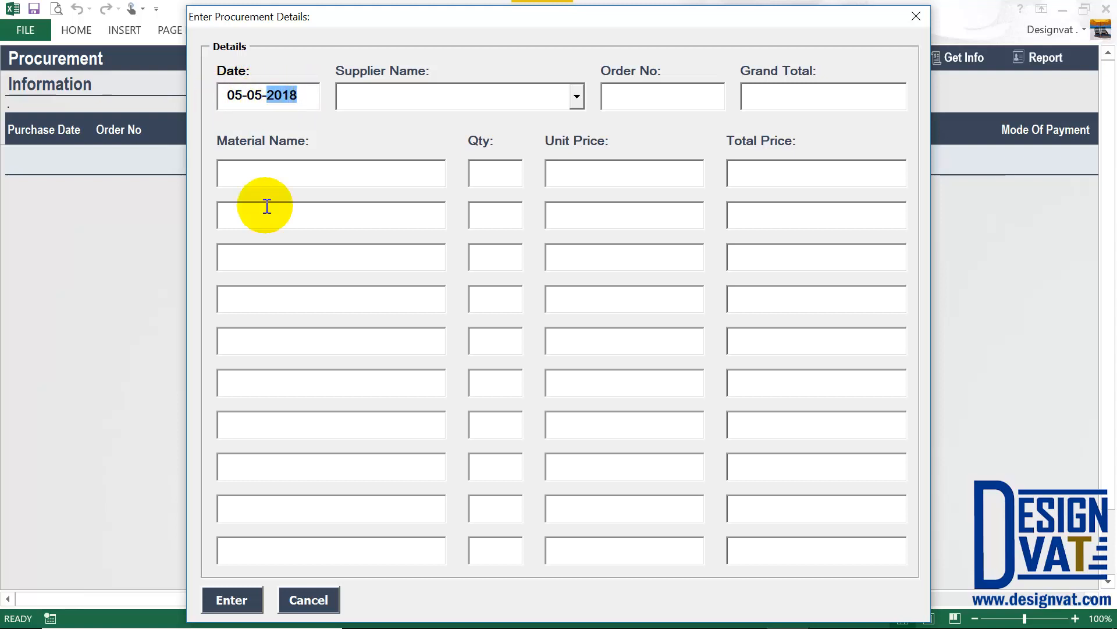
{"action": "left_click", "coordinate": [242, 95]}
{"action": "key", "text": "BackSpace"}
{"action": "type", "text": "1"}
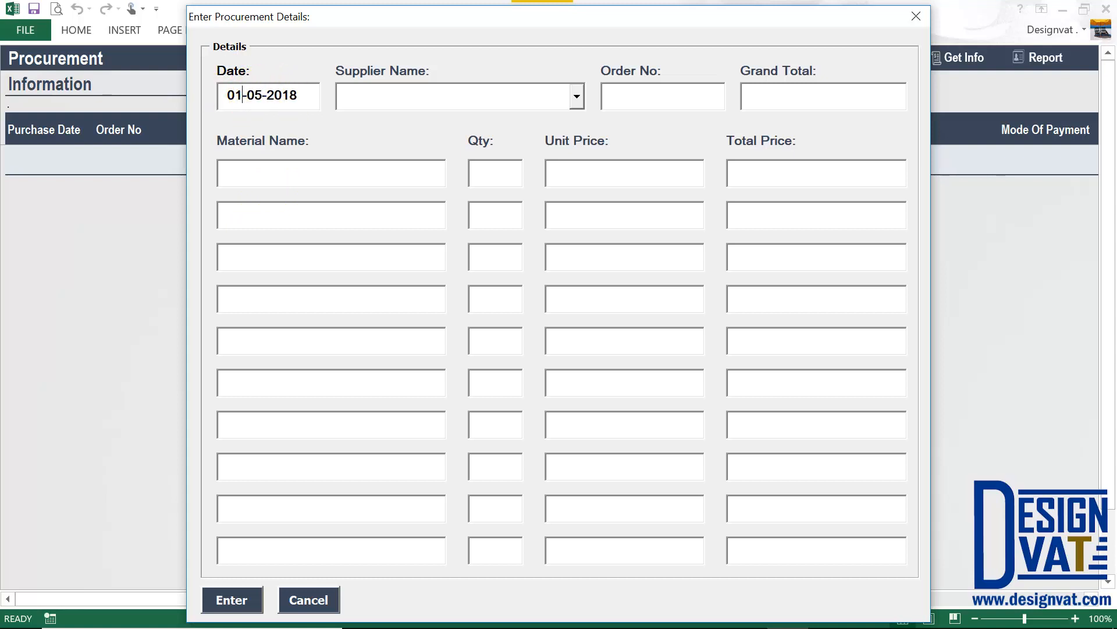
{"action": "left_click_drag", "start_coordinate": [243, 95], "coordinate": [268, 97]}
{"action": "left_click", "coordinate": [261, 98]}
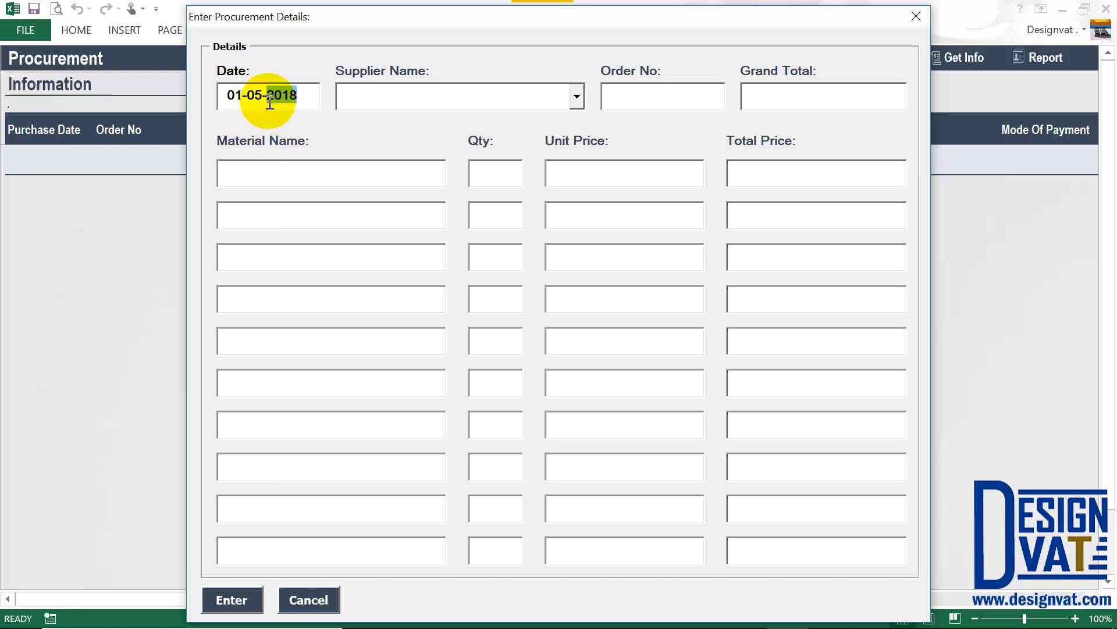
{"action": "key", "text": "Tab"}
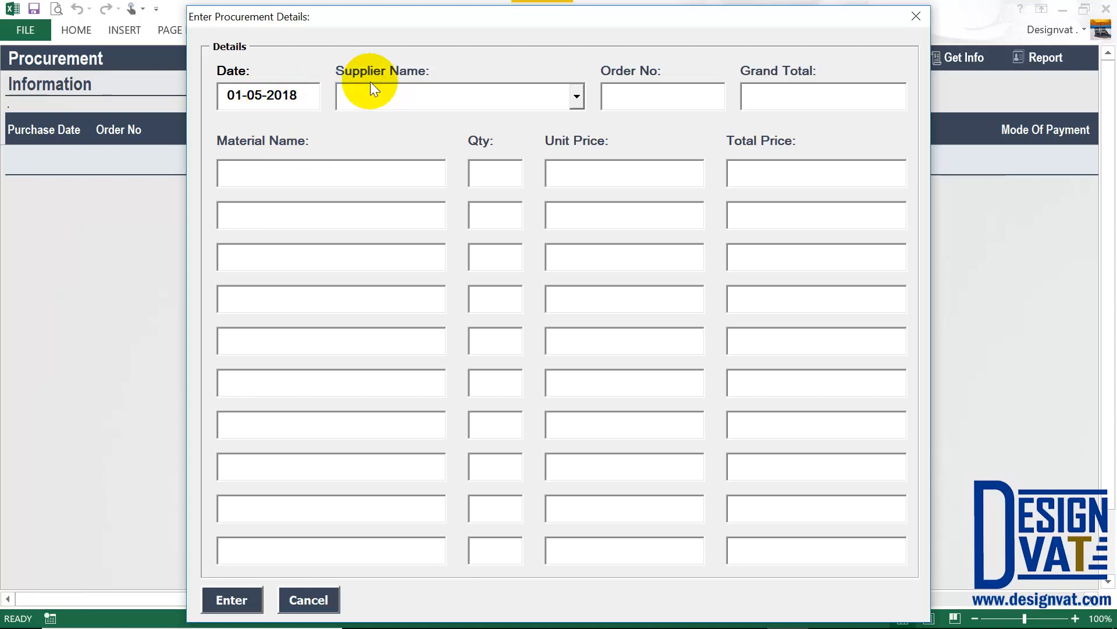
Choose Anderson Furniture as the supplier and enter order number 2018-05-Ander.
{"action": "left_click", "coordinate": [583, 100]}
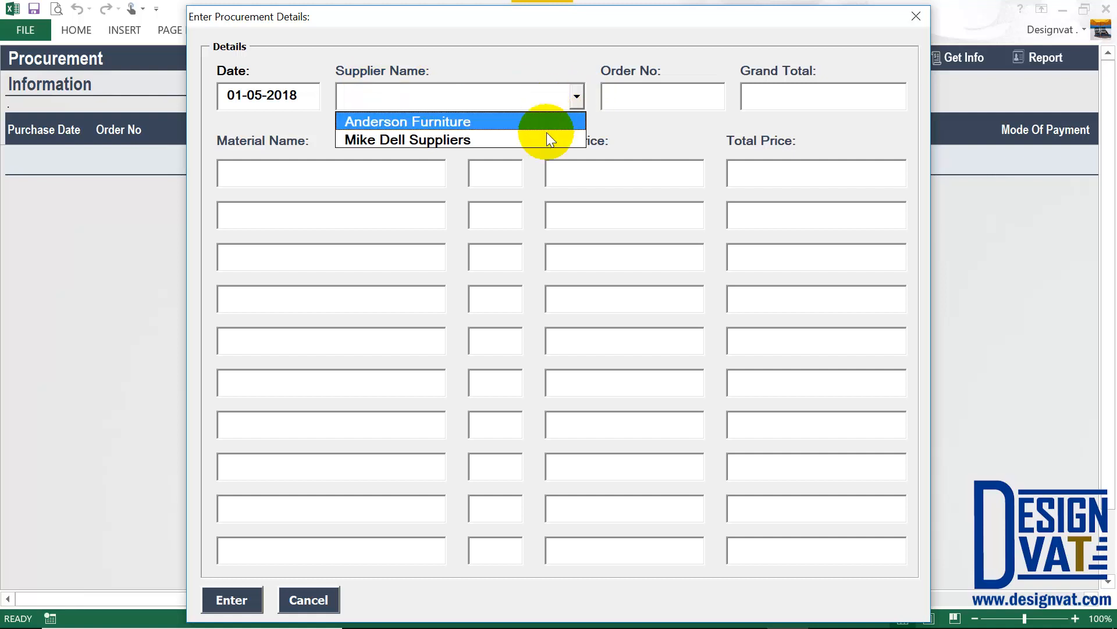
{"action": "left_click", "coordinate": [361, 122]}
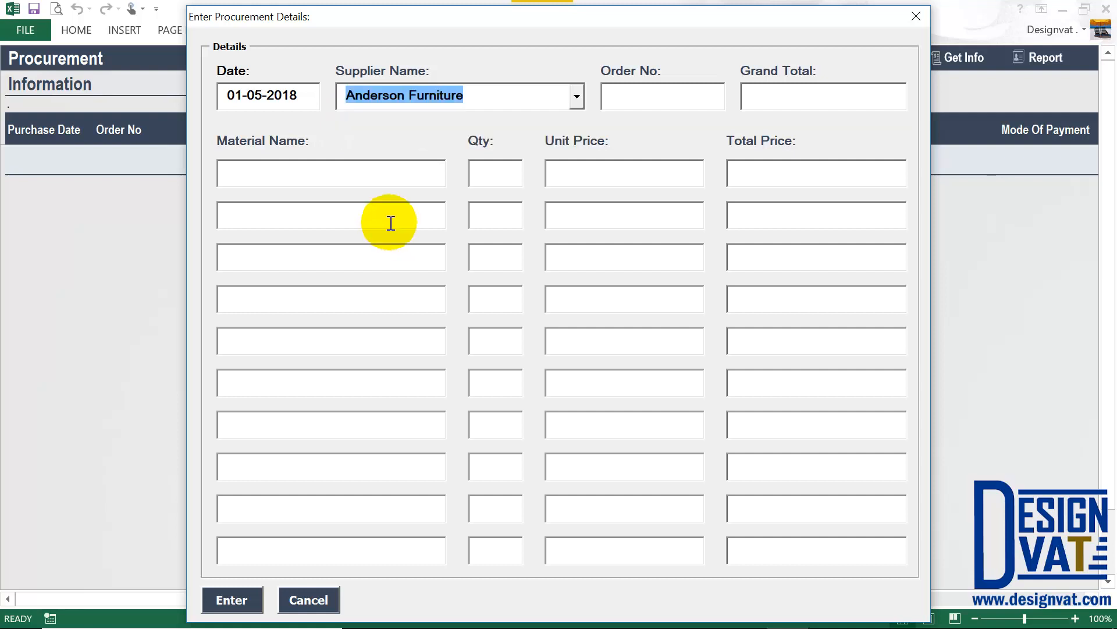
{"action": "key", "text": "Tab"}
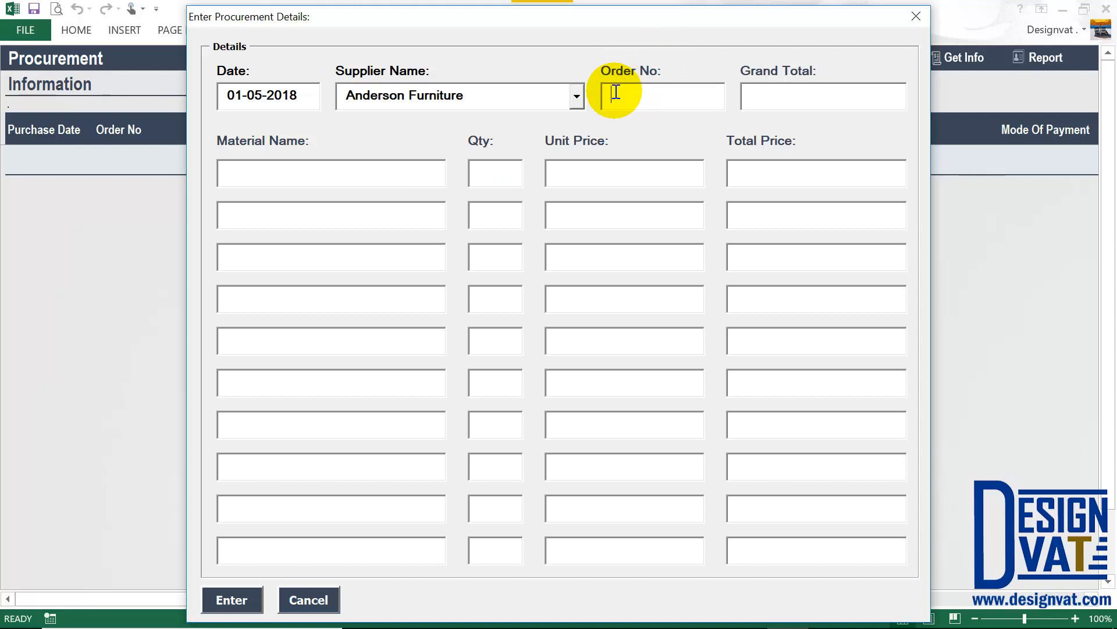
{"action": "type", "text": "2018-"}
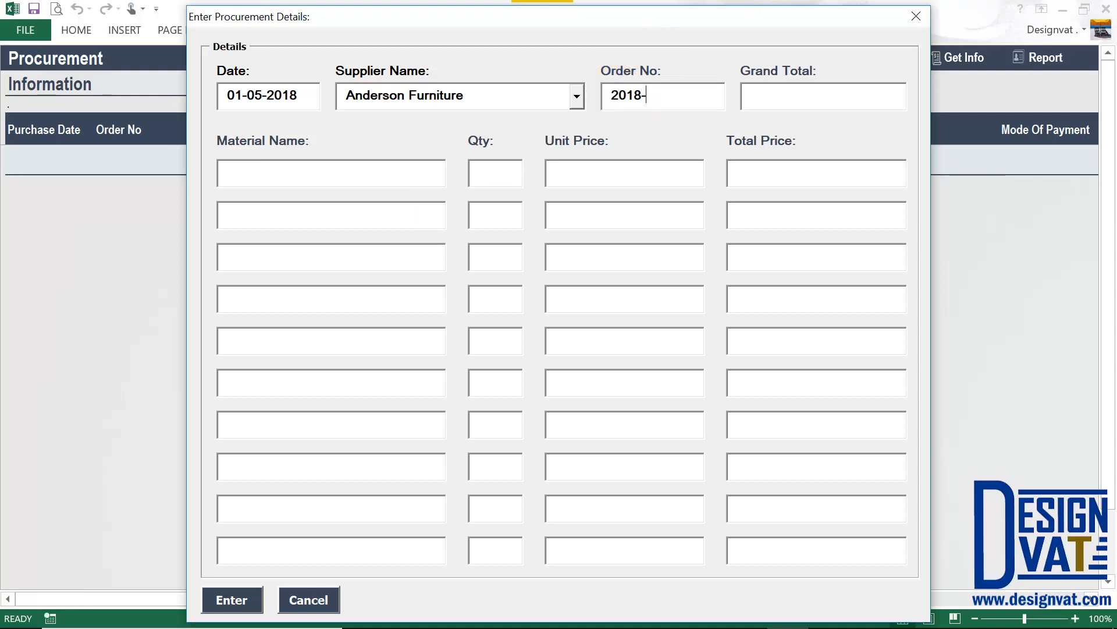
{"action": "type", "text": "05-Ander"}
Point out the order number, grand total and the first material row's name, quantity, unit price and total fields.
{"action": "left_click_drag", "start_coordinate": [681, 92], "coordinate": [623, 90]}
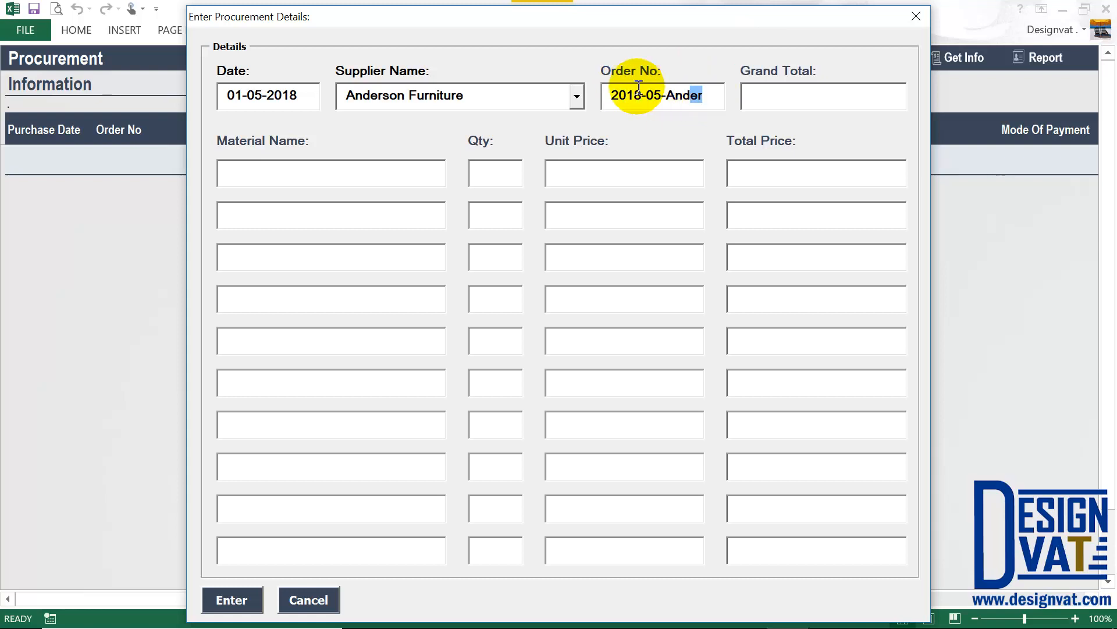
{"action": "left_click", "coordinate": [759, 95]}
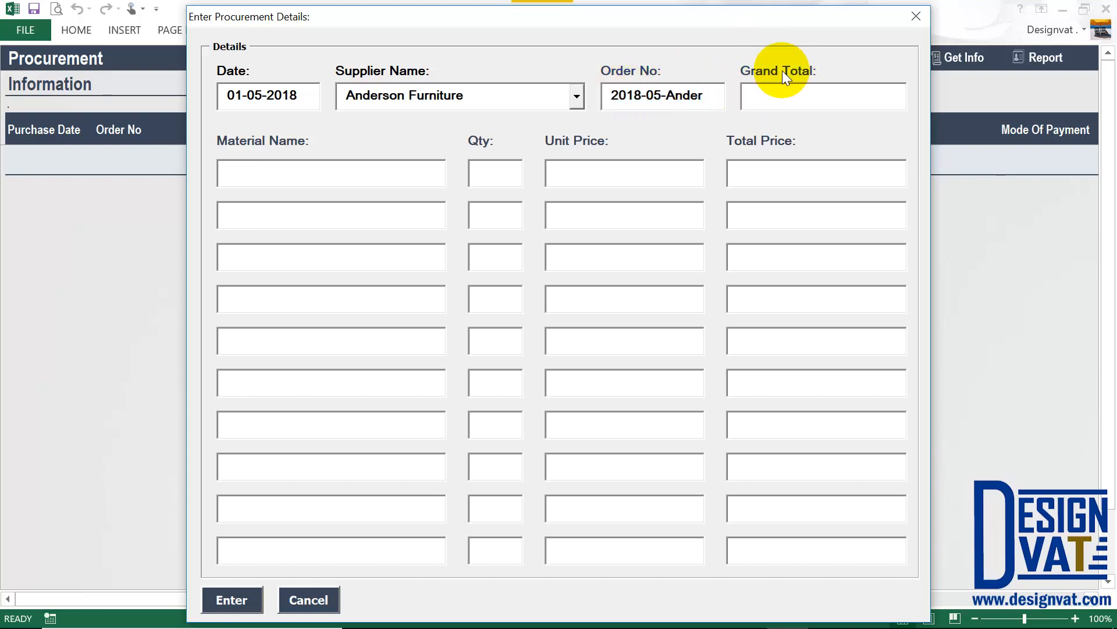
{"action": "left_click", "coordinate": [350, 169]}
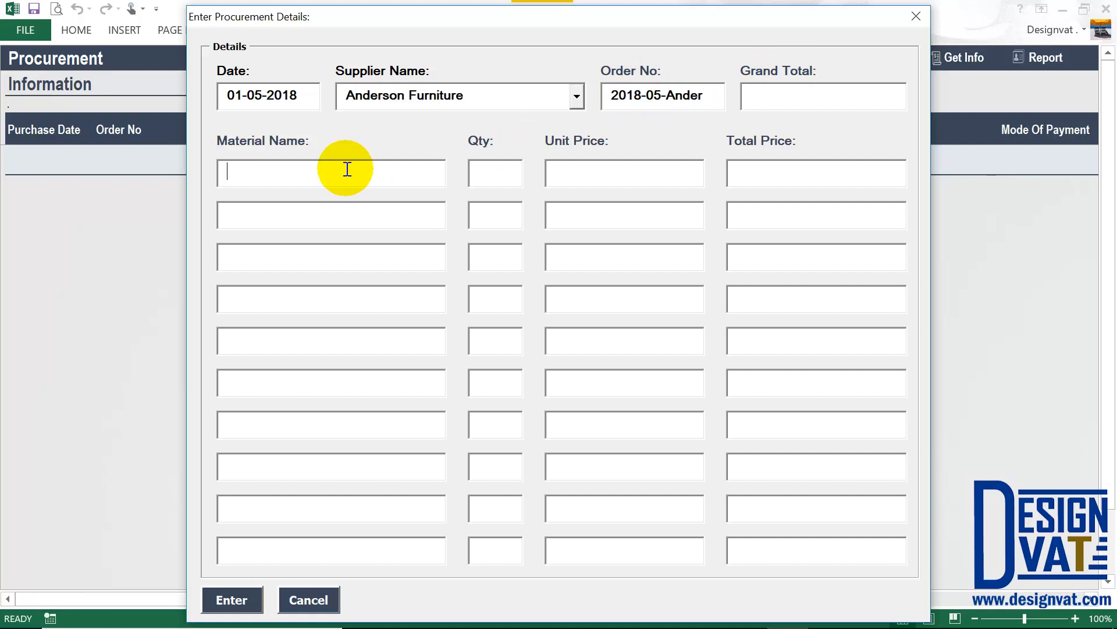
{"action": "left_click", "coordinate": [483, 171]}
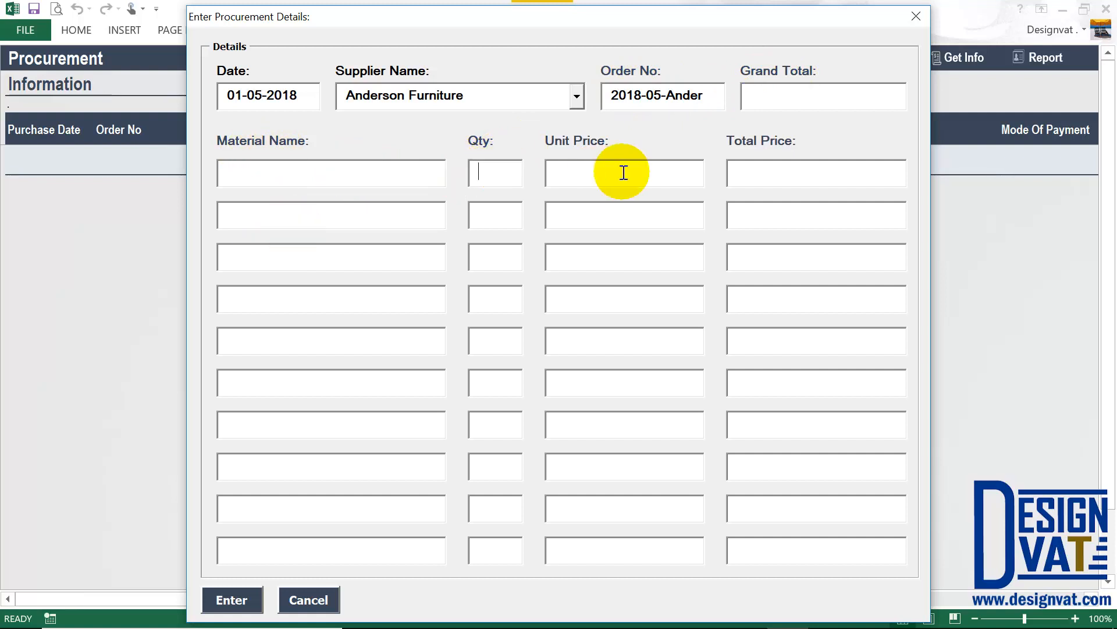
{"action": "left_click", "coordinate": [623, 170]}
{"action": "left_click", "coordinate": [768, 178]}
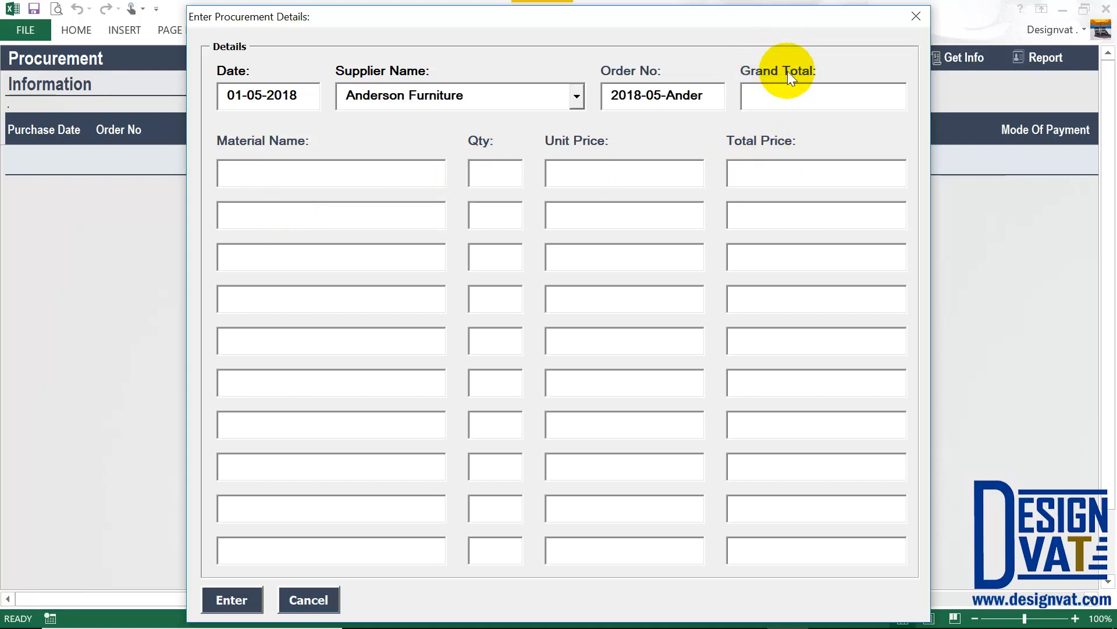
Add Wooden Medium Table as the first material line, giving a 50,000 line and grand total.
{"action": "left_click", "coordinate": [297, 168]}
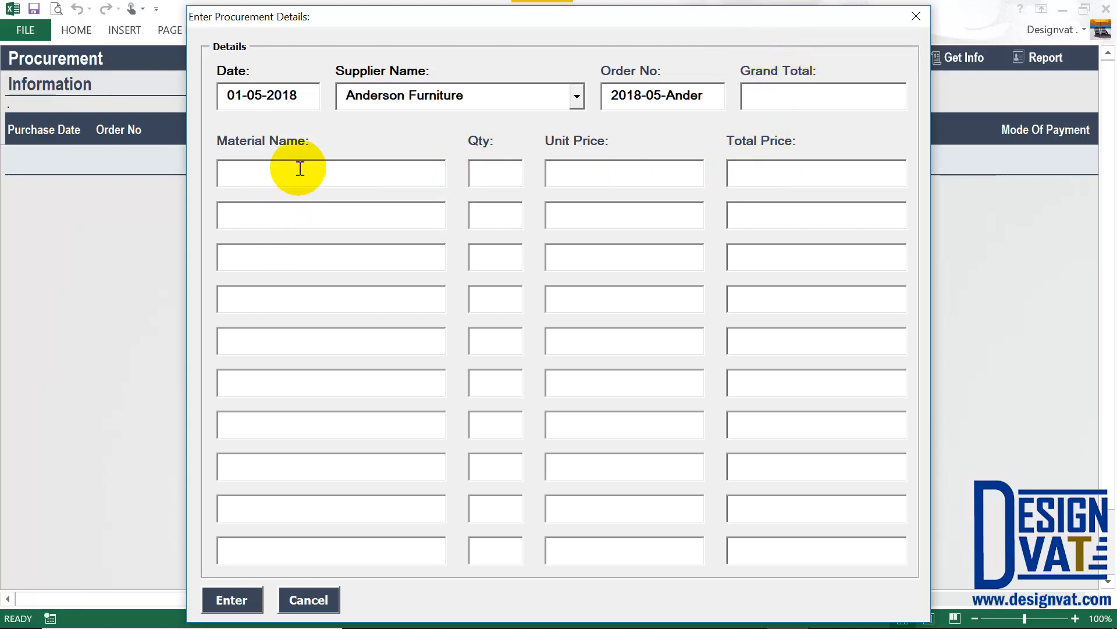
{"action": "type", "text": "Wo"}
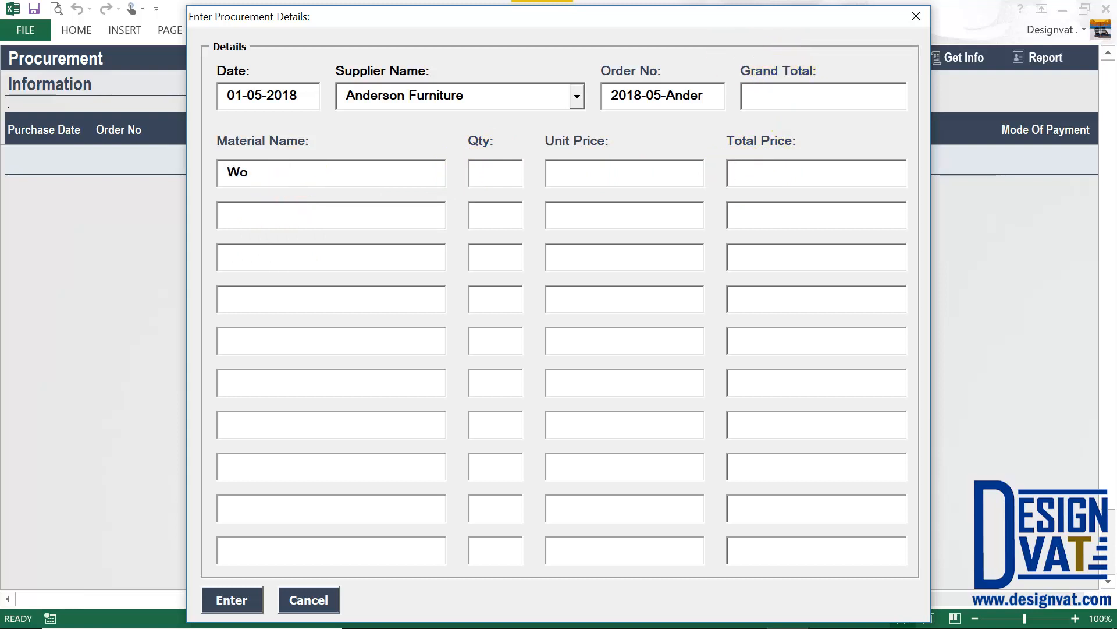
{"action": "type", "text": "oden Medium Tab"}
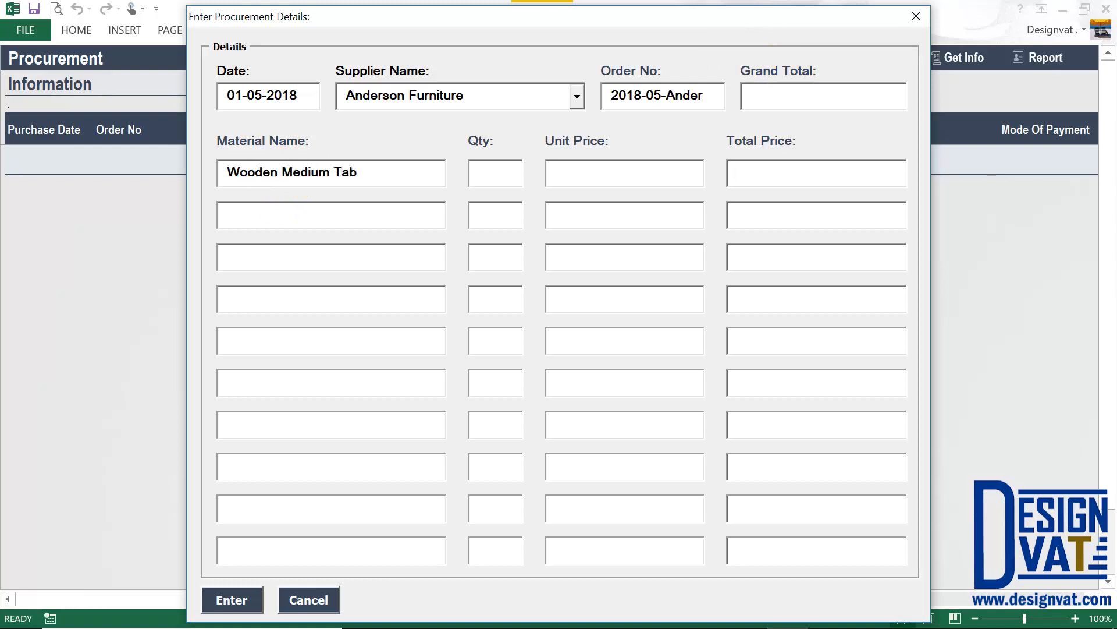
{"action": "type", "text": "2"}
{"action": "key", "text": "Tab"}
{"action": "type", "text": "250"}
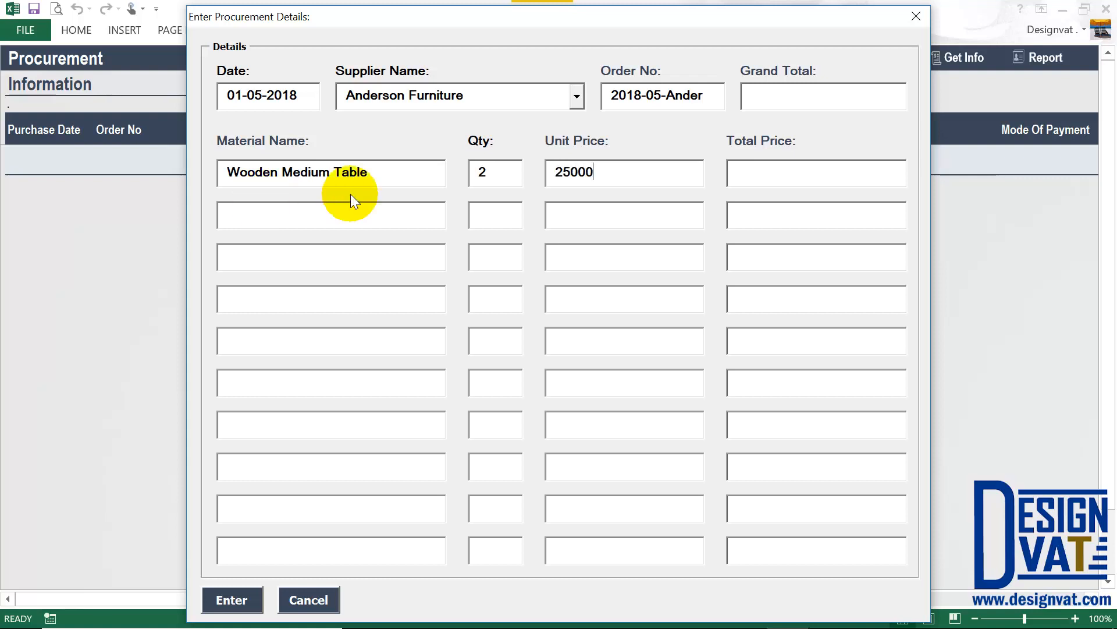
{"action": "key", "text": "Tab"}
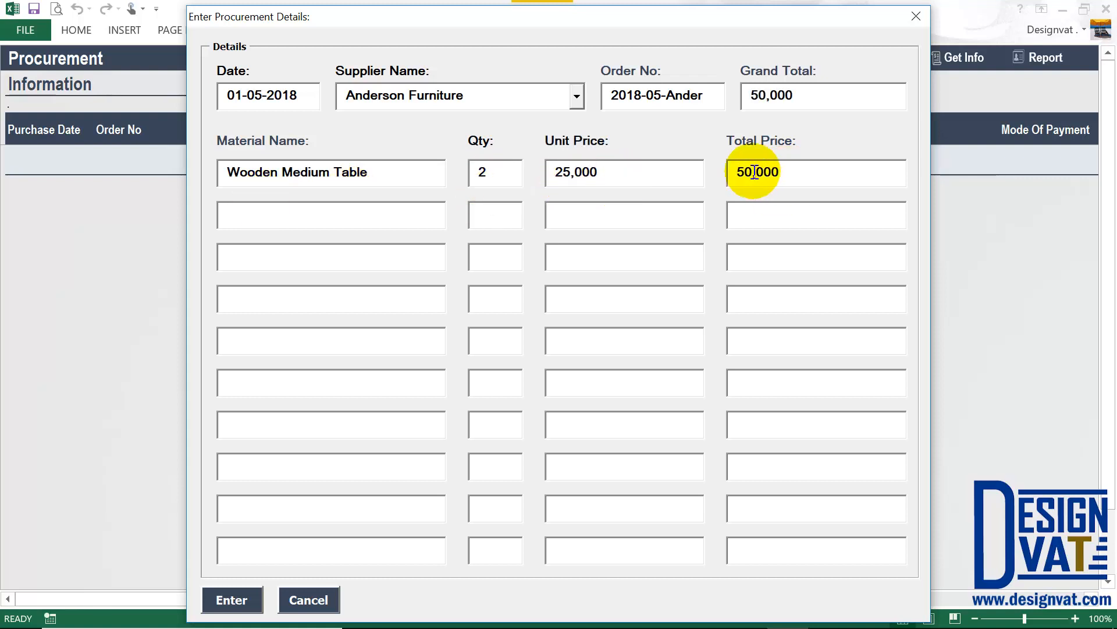
{"action": "double_click", "coordinate": [754, 173]}
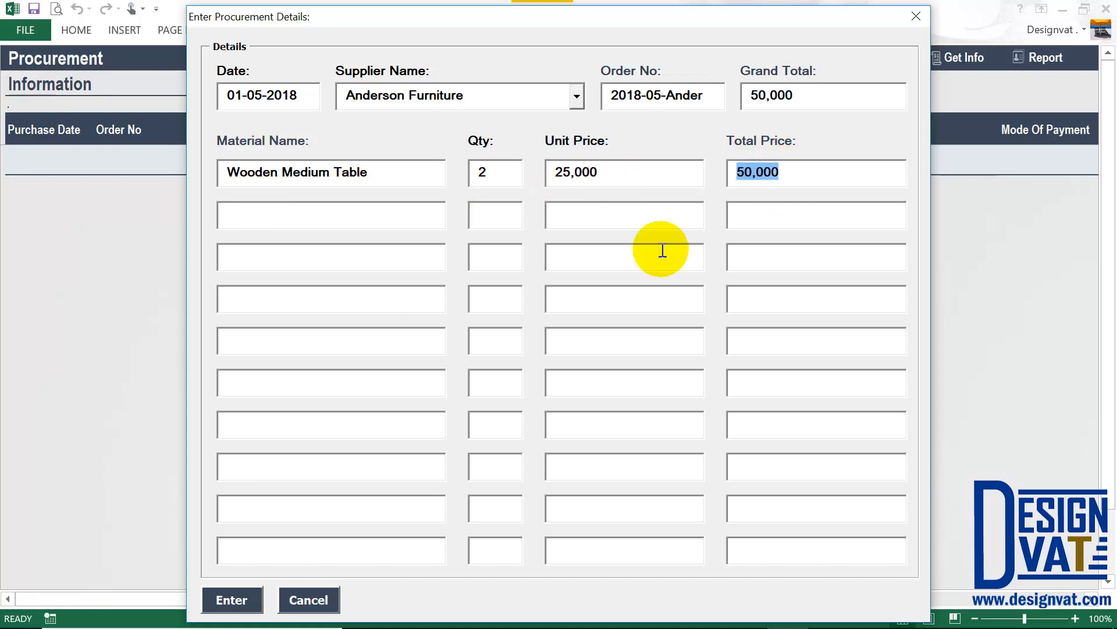
{"action": "double_click", "coordinate": [813, 91]}
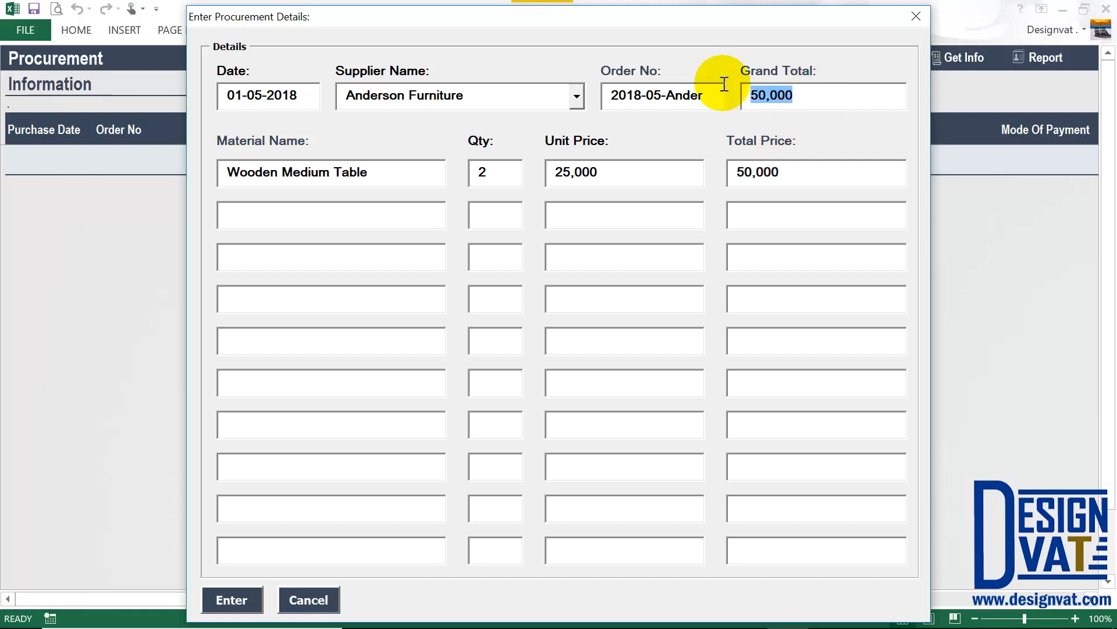
Add Office Chairs as the second line at 30,000, raising the grand total to 80,000.
{"action": "left_click", "coordinate": [284, 225]}
{"action": "type", "text": "O"}
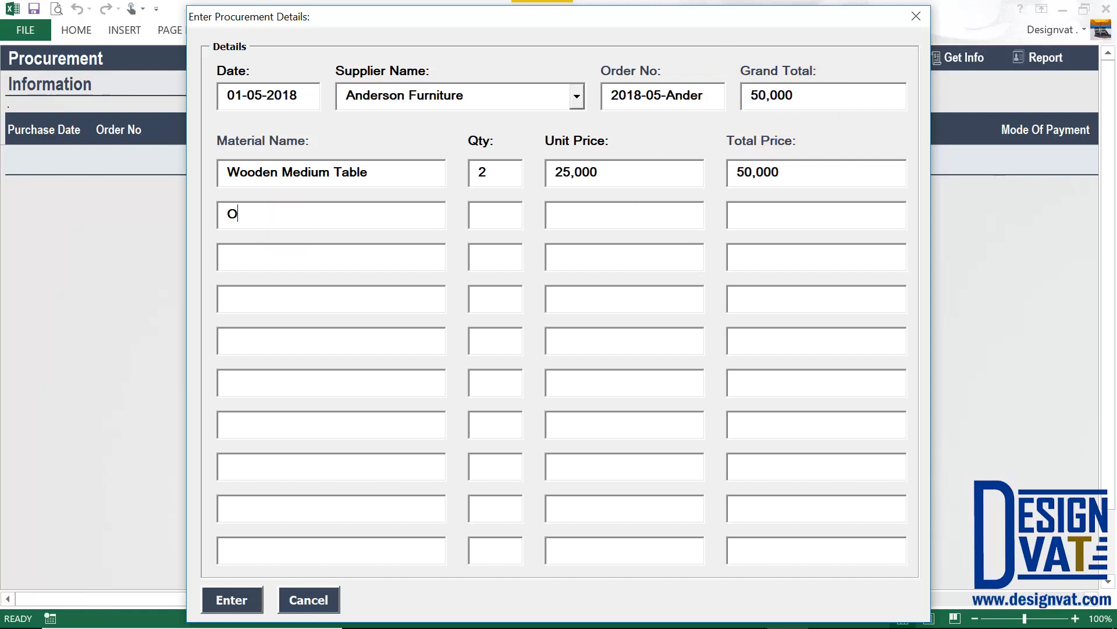
{"action": "type", "text": "ffice Chai"}
{"action": "type", "text": "15"}
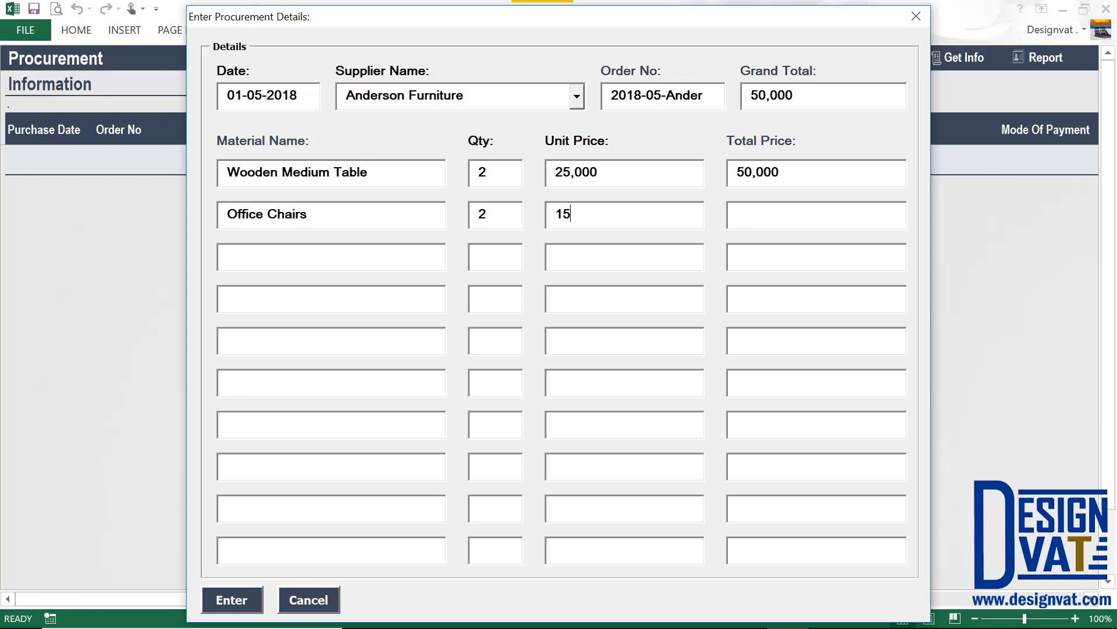
{"action": "type", "text": "000"}
{"action": "key", "text": "Tab"}
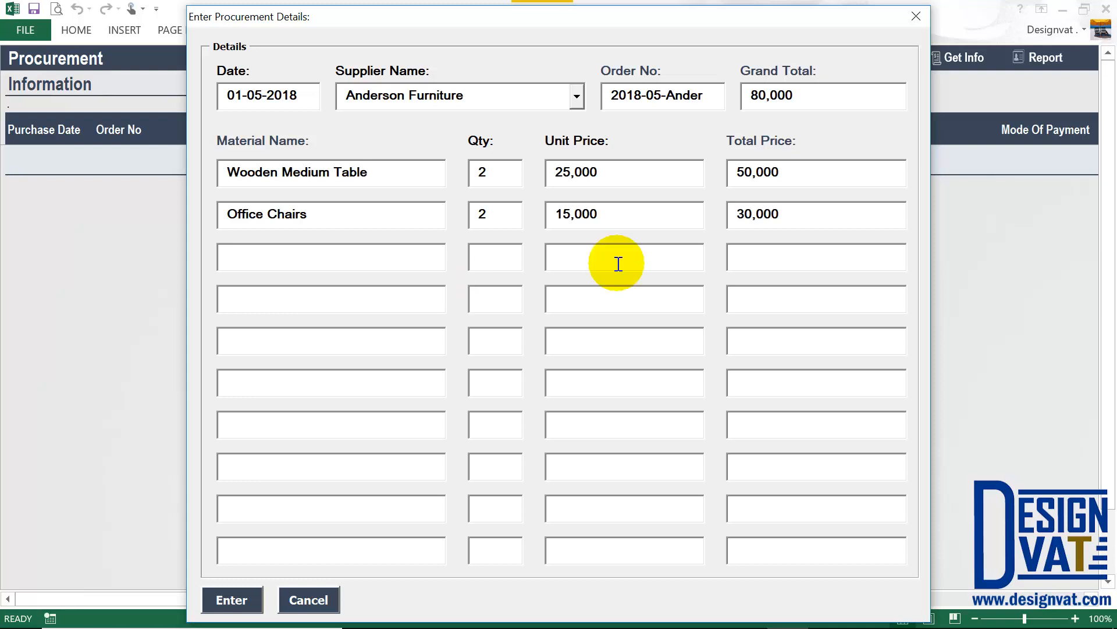
{"action": "left_click_drag", "start_coordinate": [797, 211], "coordinate": [731, 210]}
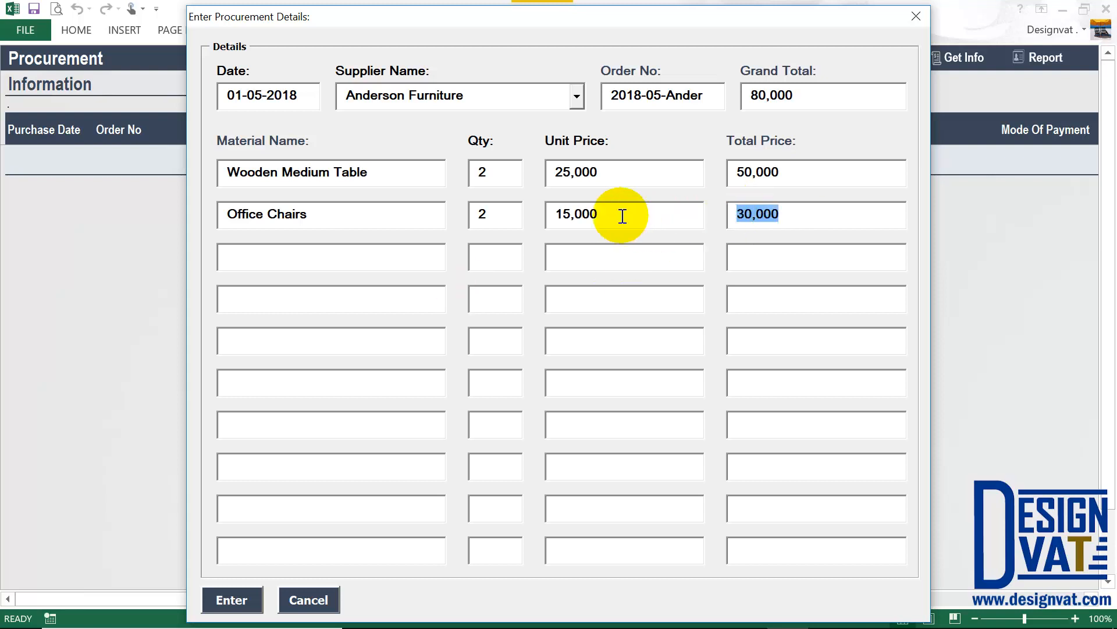
{"action": "left_click_drag", "start_coordinate": [619, 214], "coordinate": [457, 211]}
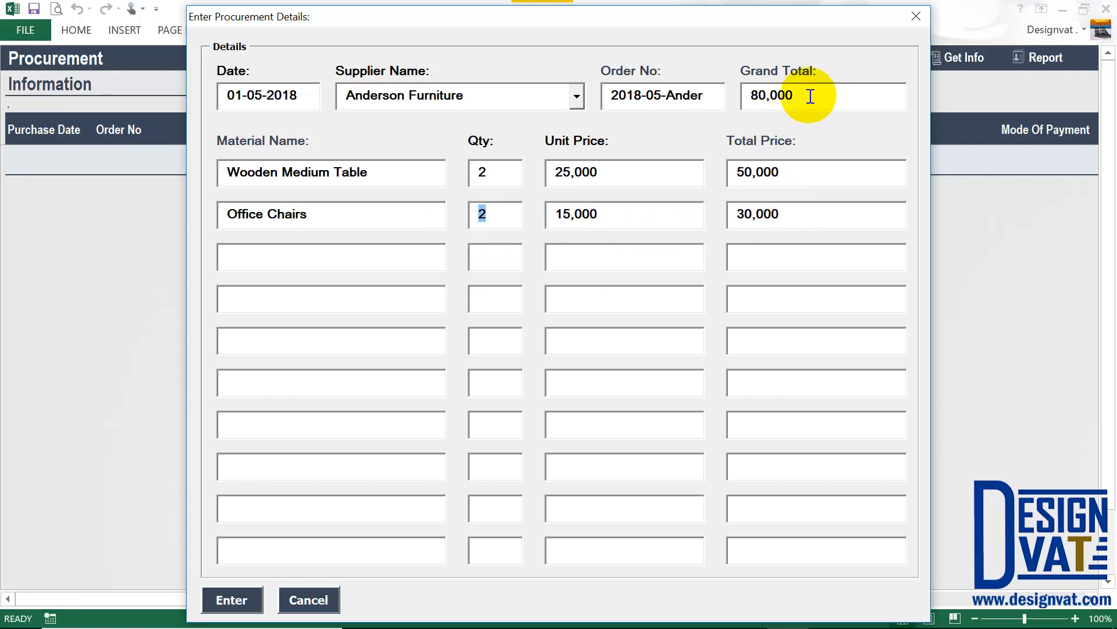
{"action": "left_click_drag", "start_coordinate": [810, 94], "coordinate": [726, 95]}
{"action": "left_click_drag", "start_coordinate": [792, 172], "coordinate": [731, 172]}
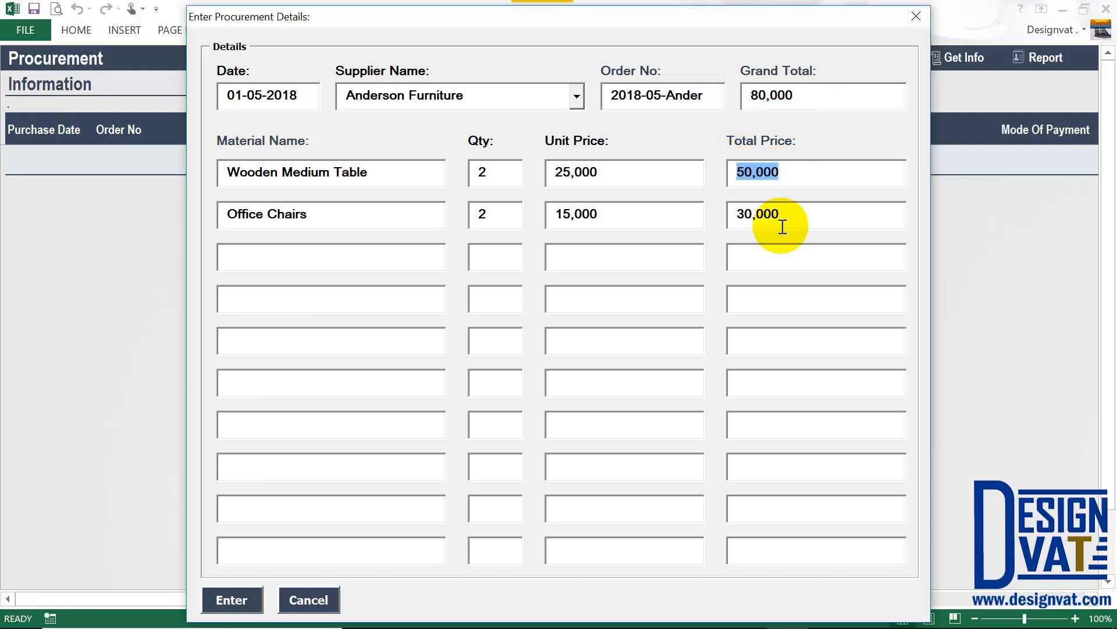
{"action": "left_click_drag", "start_coordinate": [802, 213], "coordinate": [731, 213]}
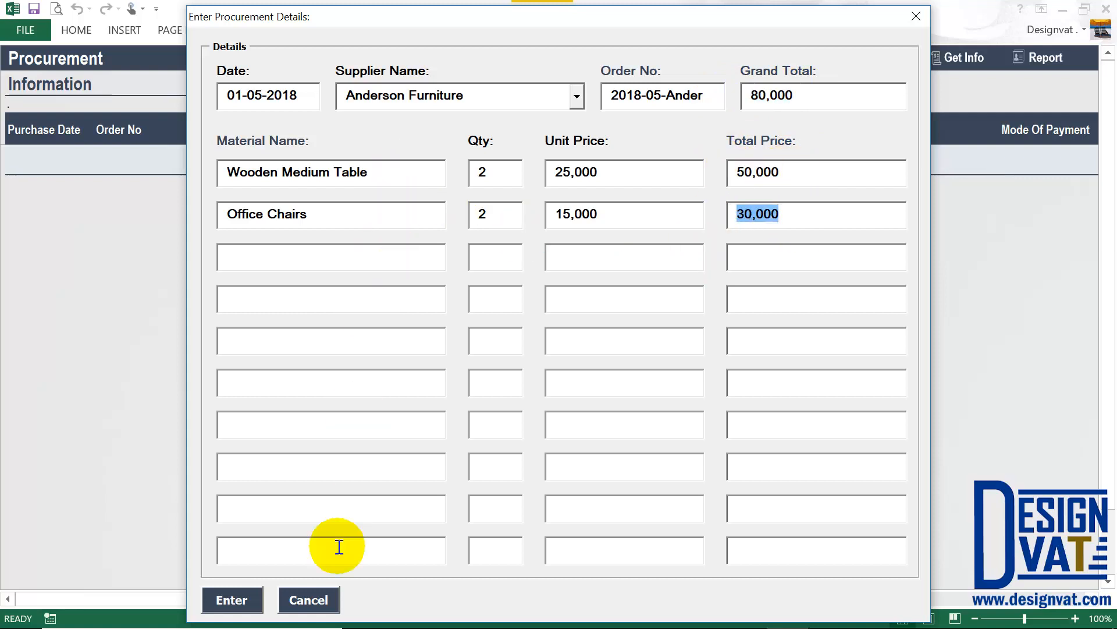
{"action": "left_click", "coordinate": [309, 172]}
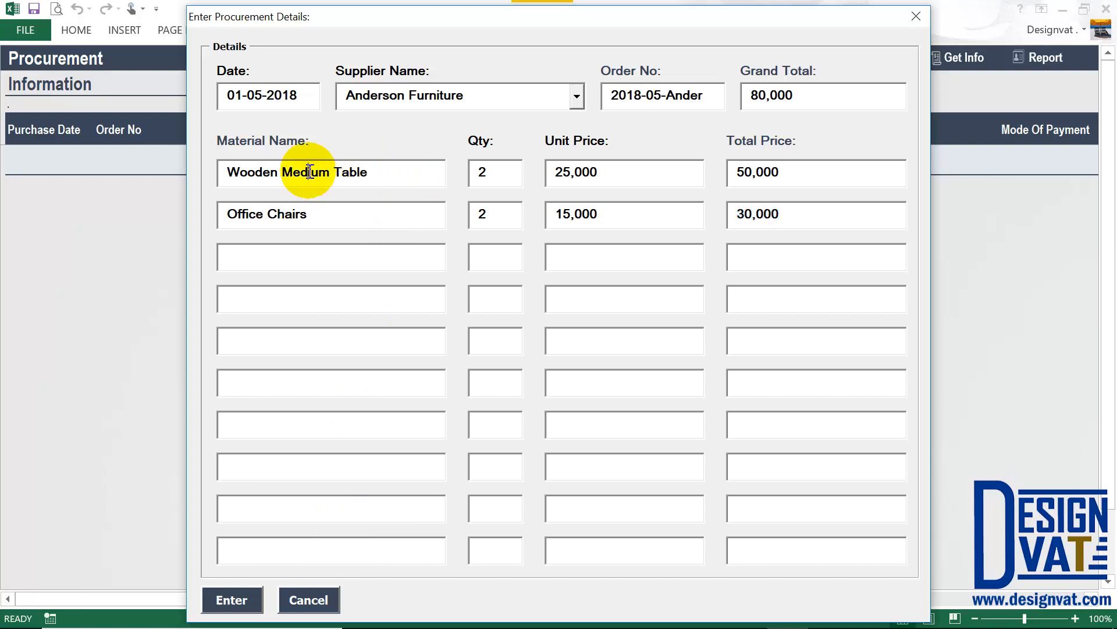
Add Small Office Tables as the third line at 40,000, making the grand total 120,000.
{"action": "left_click", "coordinate": [272, 250]}
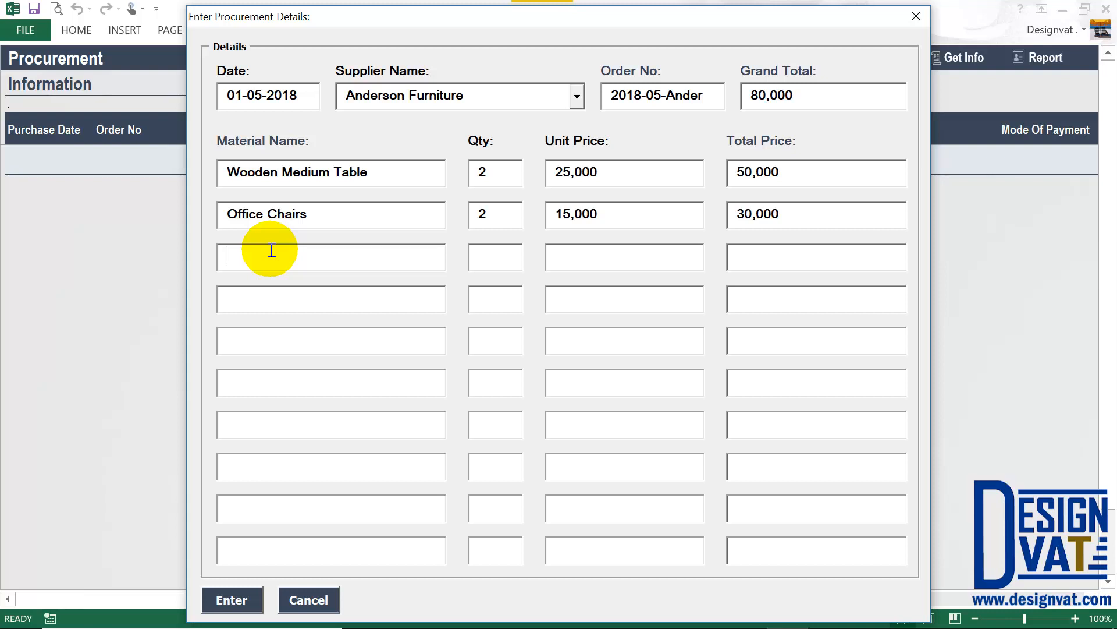
{"action": "type", "text": "Small Office Tables"}
{"action": "key", "text": "Tab"}
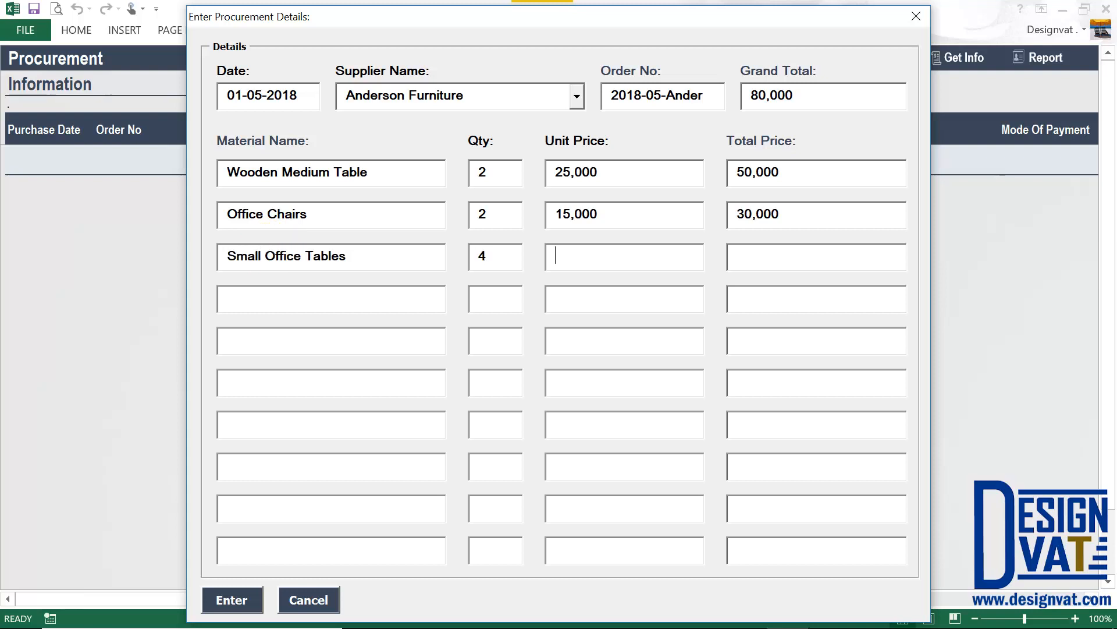
{"action": "type", "text": "10000"}
{"action": "key", "text": "Tab"}
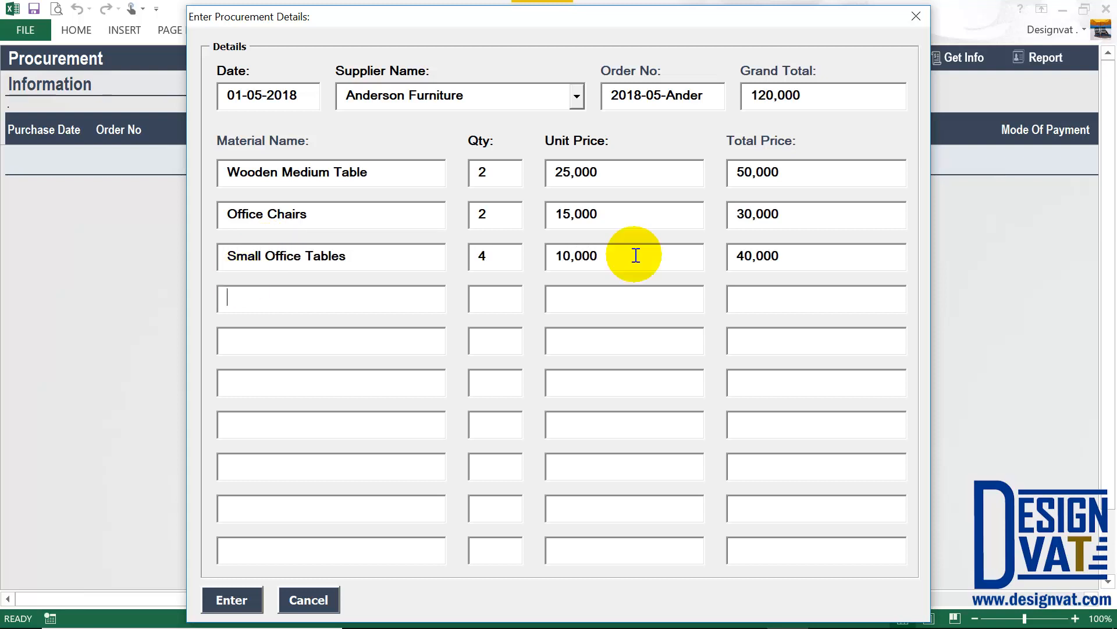
{"action": "left_click_drag", "start_coordinate": [793, 255], "coordinate": [703, 245]}
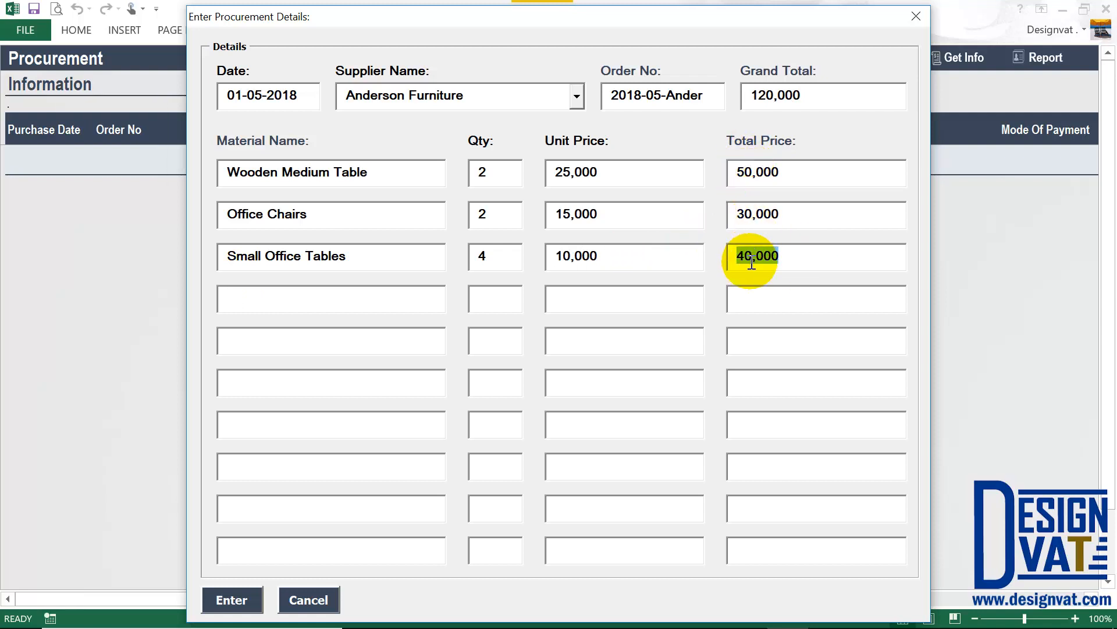
{"action": "left_click_drag", "start_coordinate": [810, 97], "coordinate": [750, 96]}
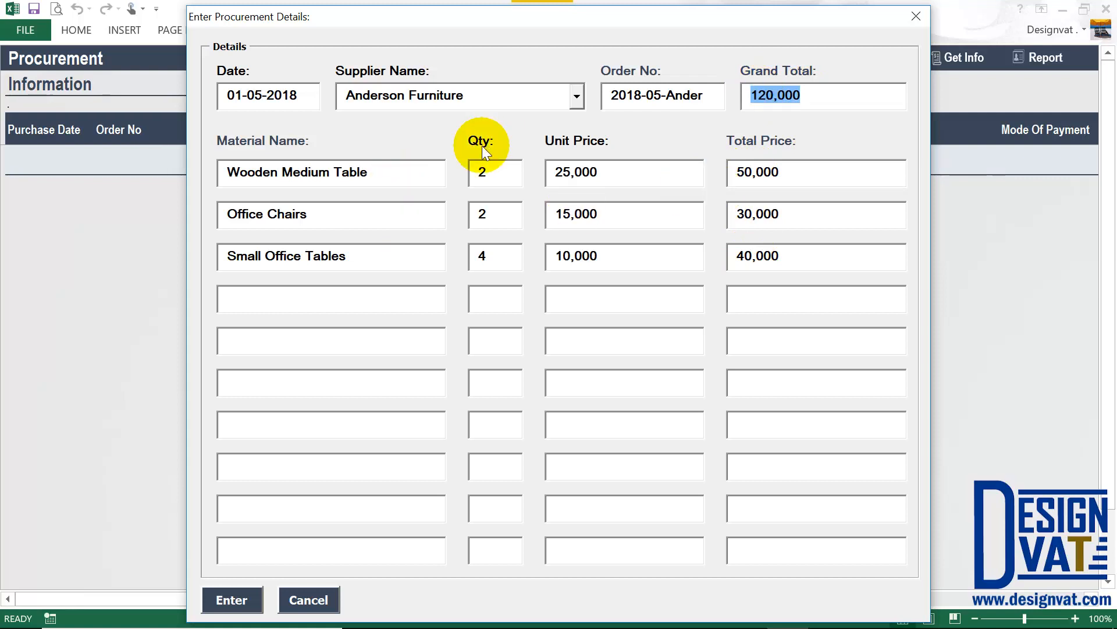
Submit the three purchase lines to the procurement table and dismiss the confirmation.
{"action": "left_click", "coordinate": [235, 599]}
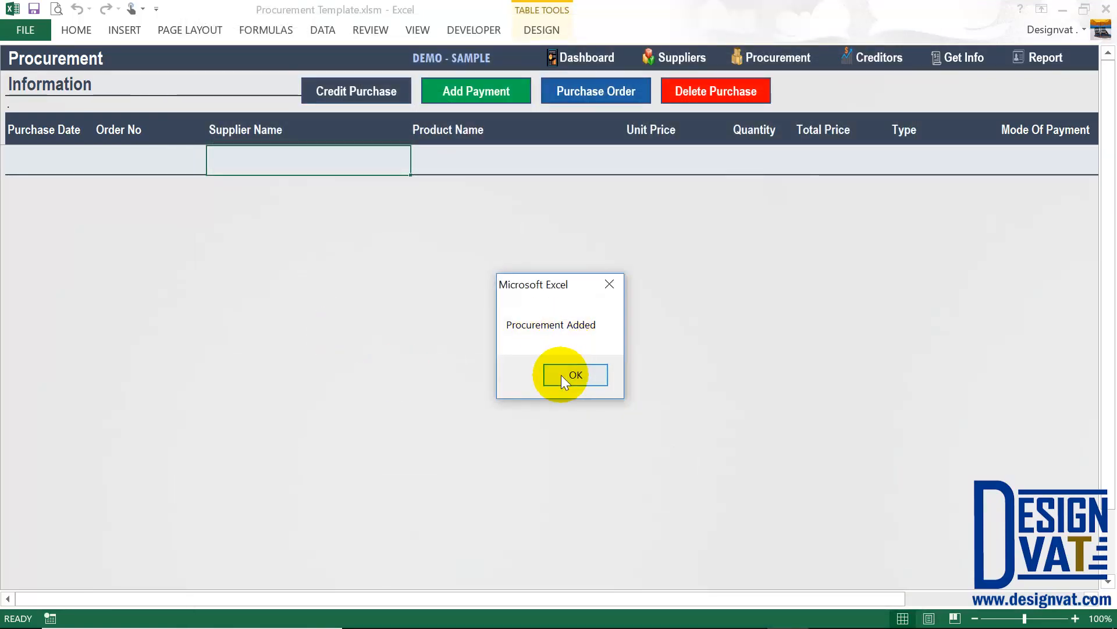
{"action": "left_click", "coordinate": [561, 374]}
{"action": "left_click", "coordinate": [73, 227]}
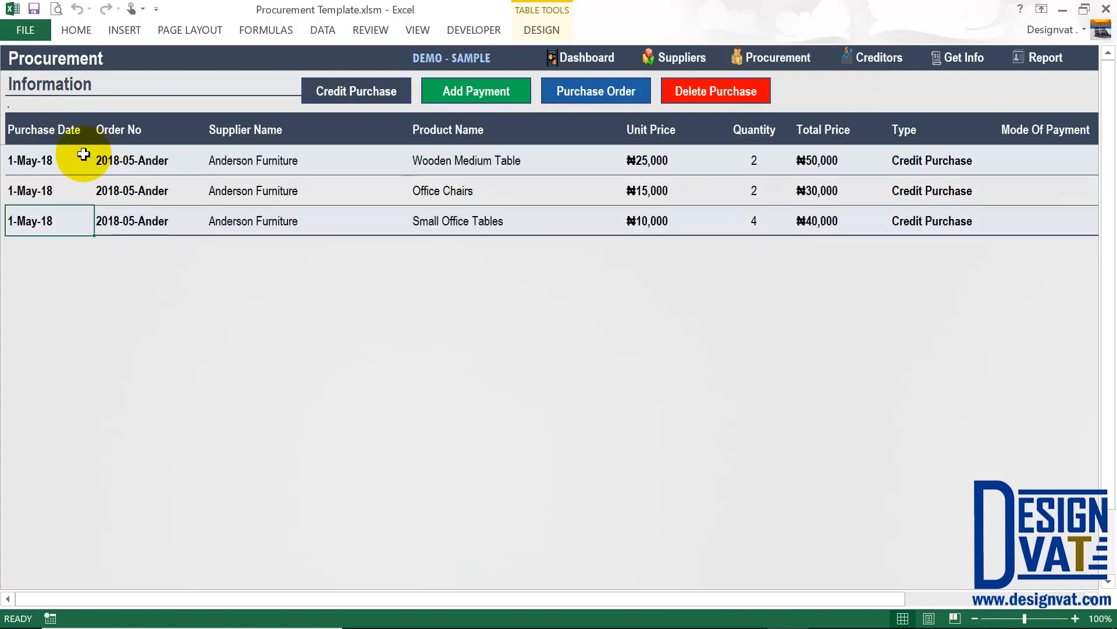
Review the three new rows' dates, order numbers, supplier, products, prices and purchase types.
{"action": "left_click_drag", "start_coordinate": [84, 154], "coordinate": [58, 224]}
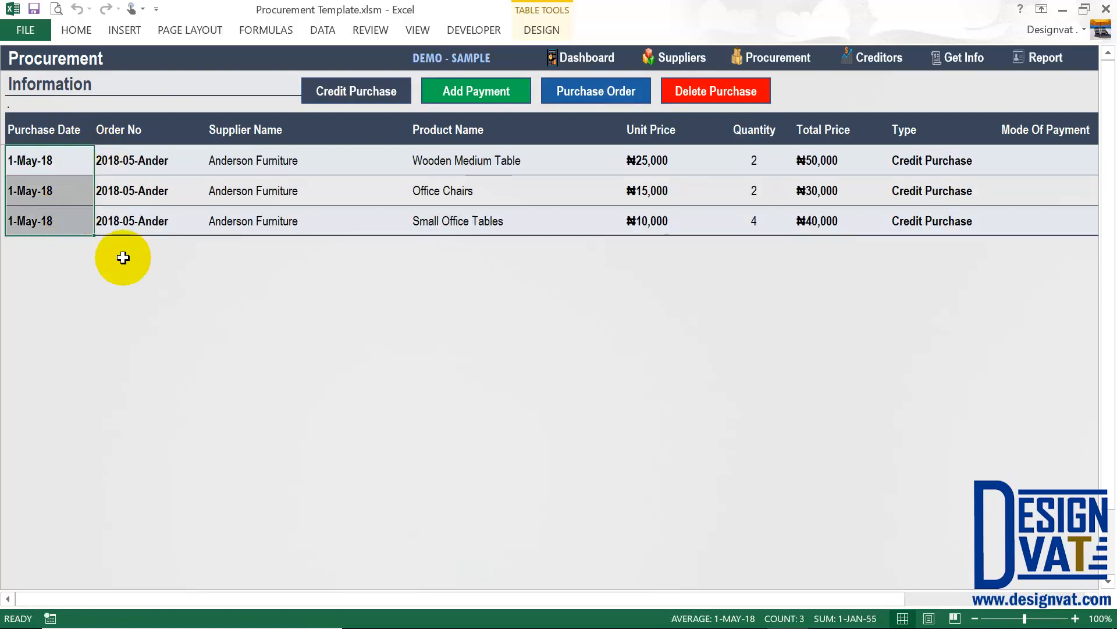
{"action": "left_click", "coordinate": [175, 160]}
{"action": "left_click", "coordinate": [254, 158]}
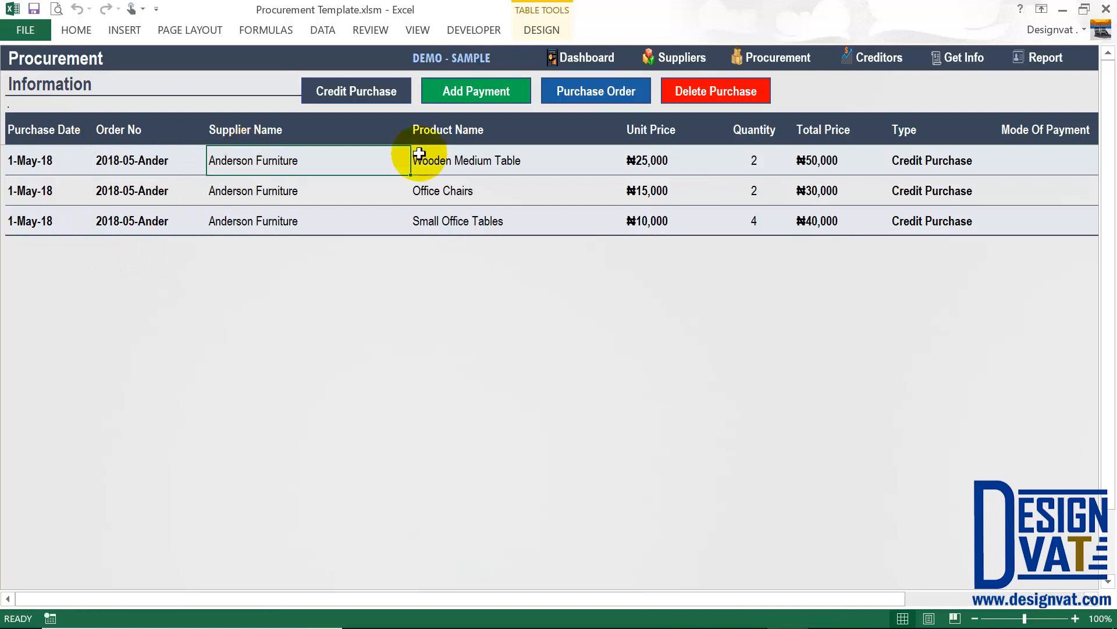
{"action": "left_click", "coordinate": [469, 153]}
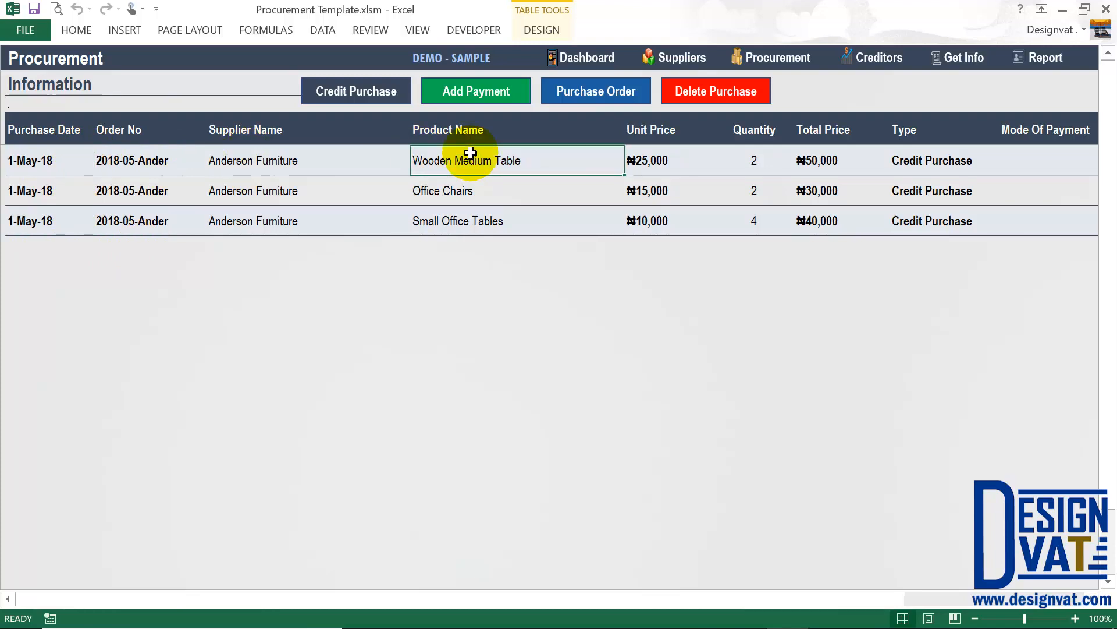
{"action": "left_click", "coordinate": [457, 188]}
{"action": "left_click", "coordinate": [449, 219]}
{"action": "left_click_drag", "start_coordinate": [668, 154], "coordinate": [665, 220]}
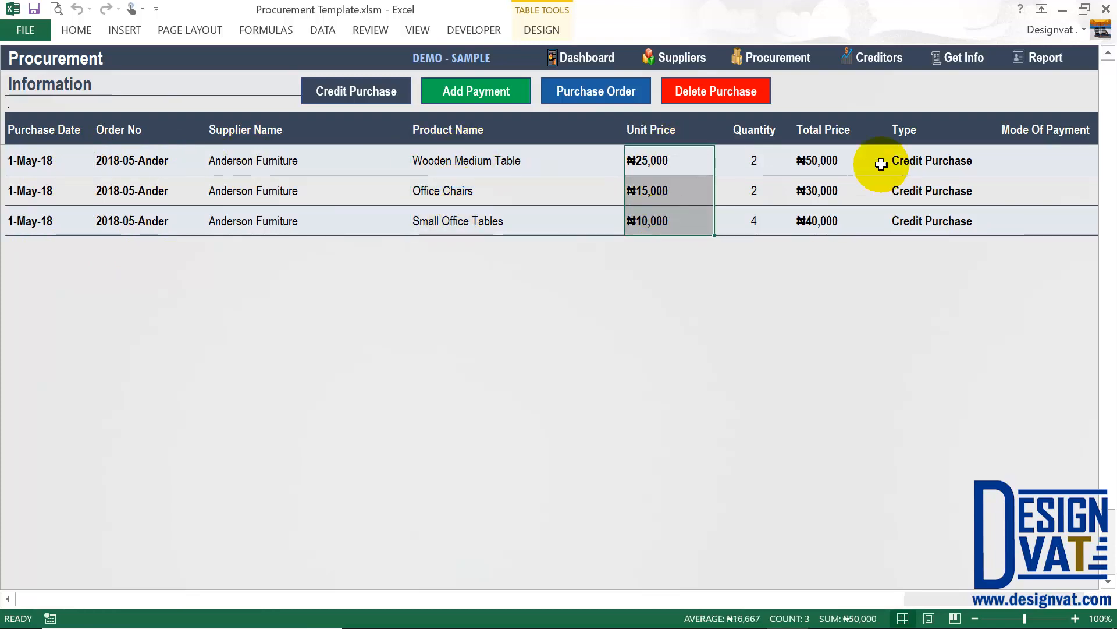
{"action": "left_click_drag", "start_coordinate": [878, 162], "coordinate": [843, 217]}
{"action": "left_click_drag", "start_coordinate": [928, 163], "coordinate": [928, 219]}
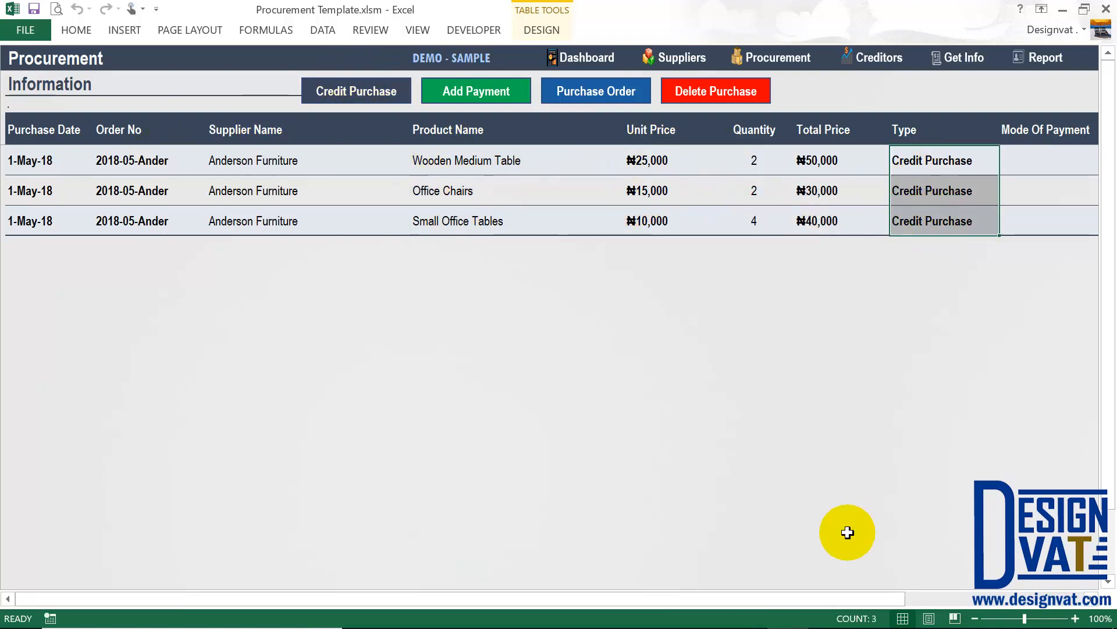
Check the Mode Of Payment column, confirm the total prices sum to 120,000, then open Suppliers.
{"action": "left_click_drag", "start_coordinate": [854, 598], "coordinate": [1004, 600]}
{"action": "left_click", "coordinate": [947, 132]}
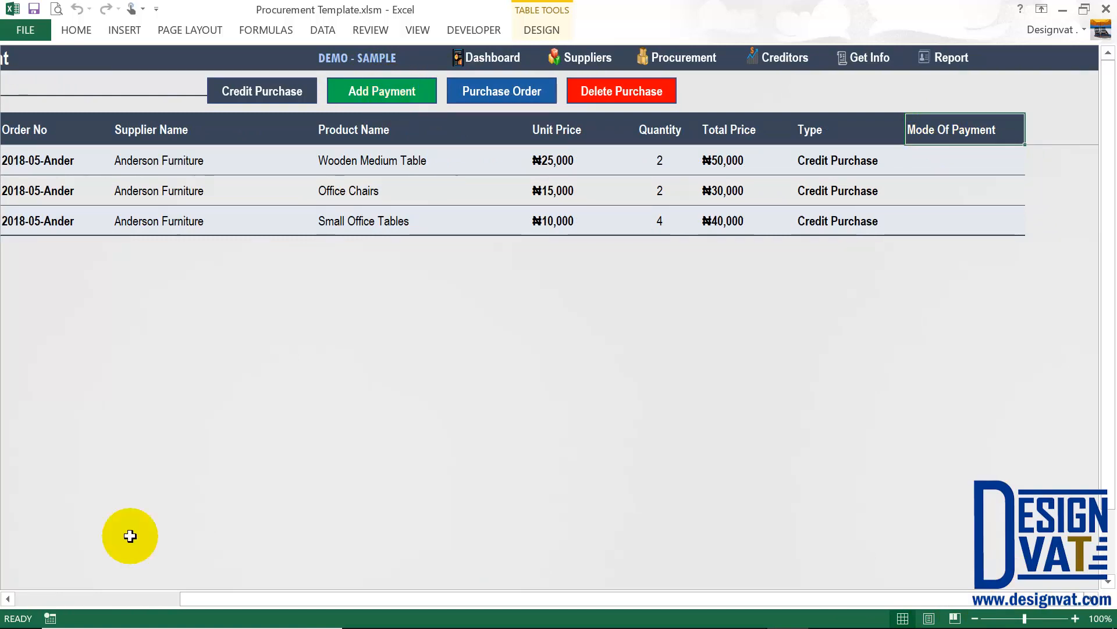
{"action": "left_click", "coordinate": [95, 598]}
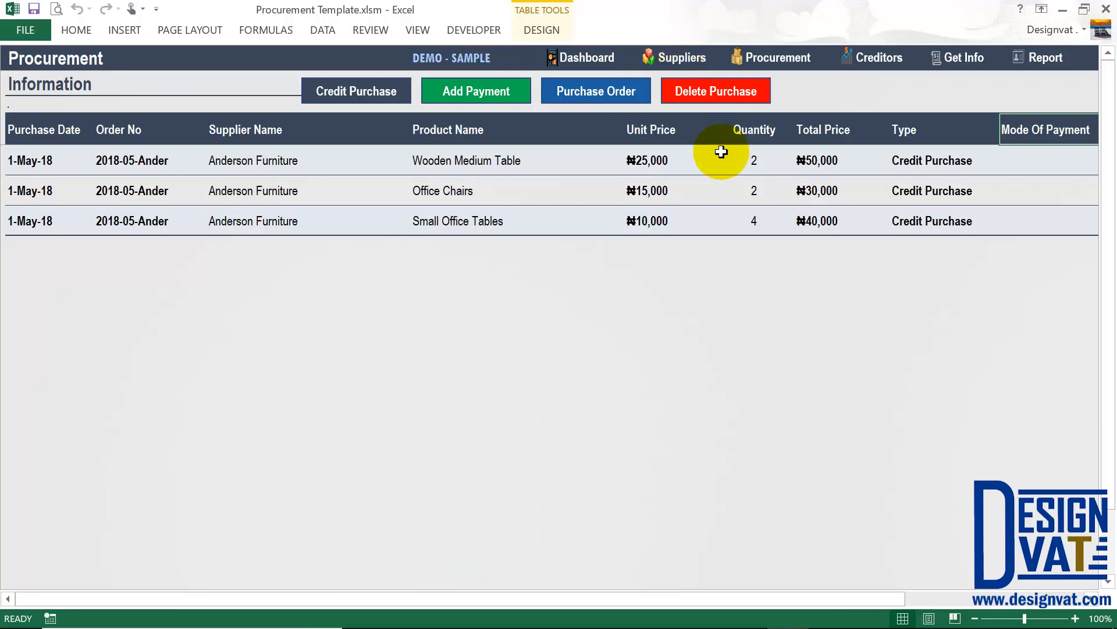
{"action": "left_click_drag", "start_coordinate": [823, 162], "coordinate": [818, 224]}
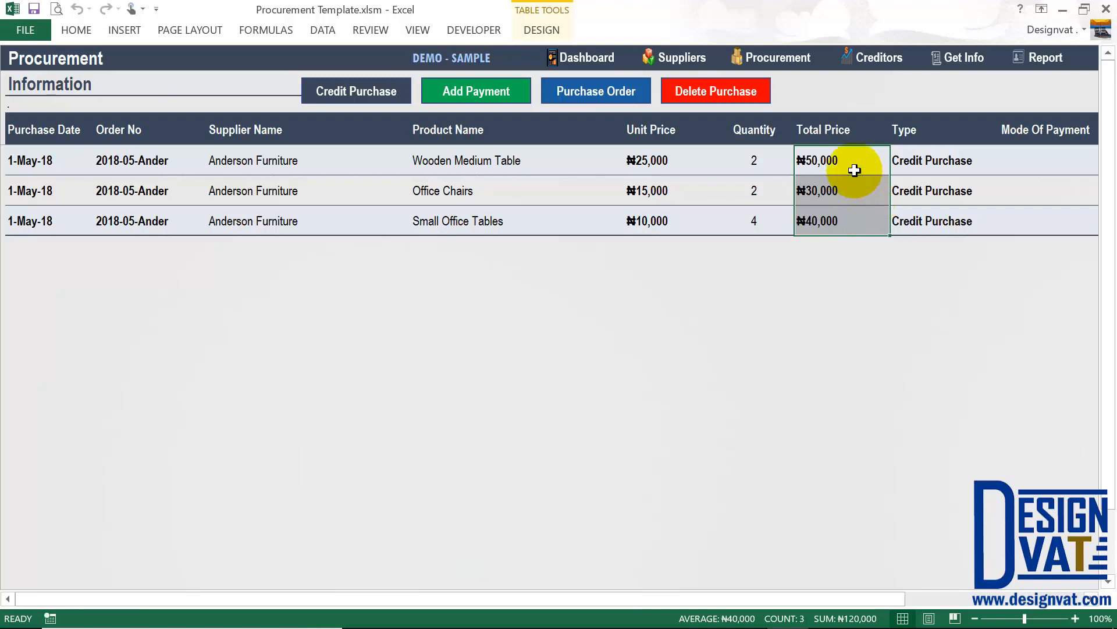
{"action": "left_click", "coordinate": [679, 57]}
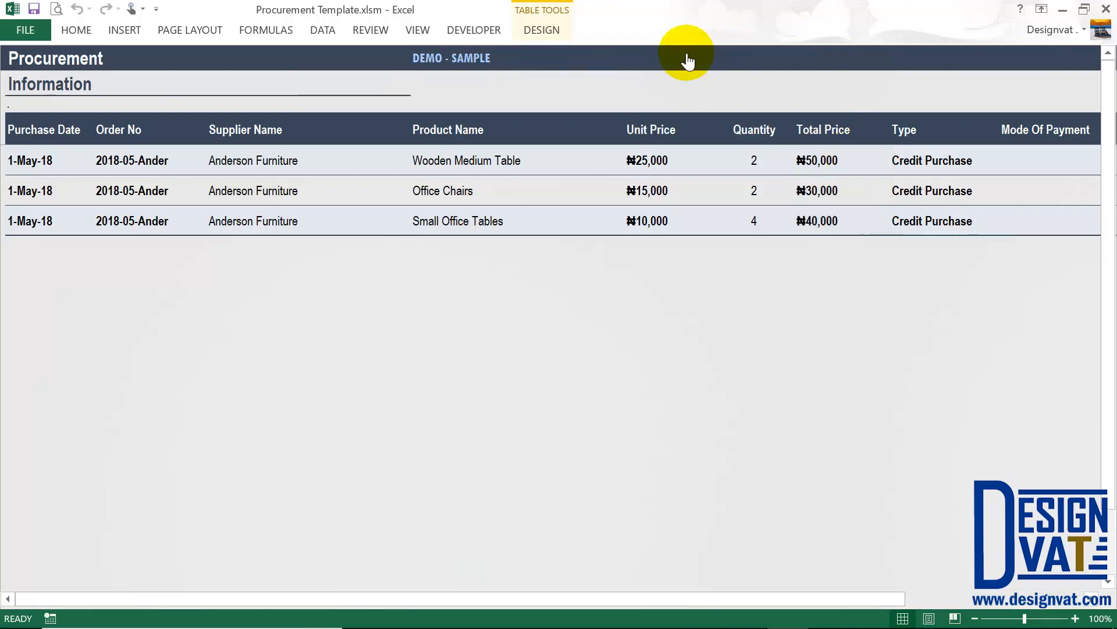
{"action": "left_click_drag", "start_coordinate": [751, 598], "coordinate": [996, 610]}
Check Anderson Furniture's 120,000 Outstanding Balance cell, then go back to the Procurement sheet.
{"action": "left_click", "coordinate": [1019, 160]}
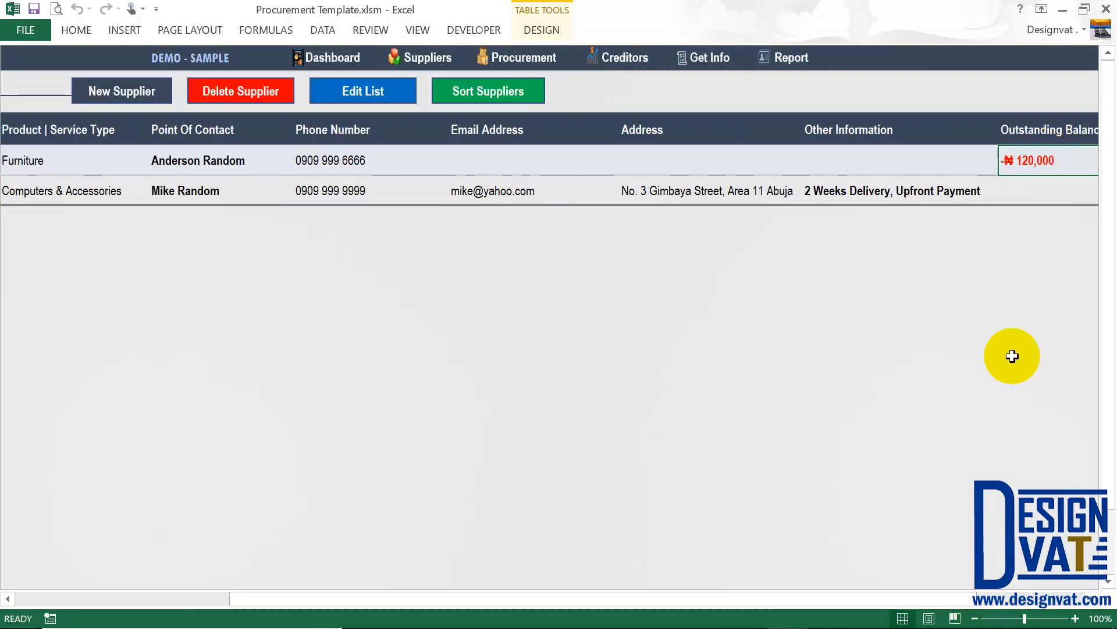
{"action": "mouse_move", "coordinate": [960, 626]}
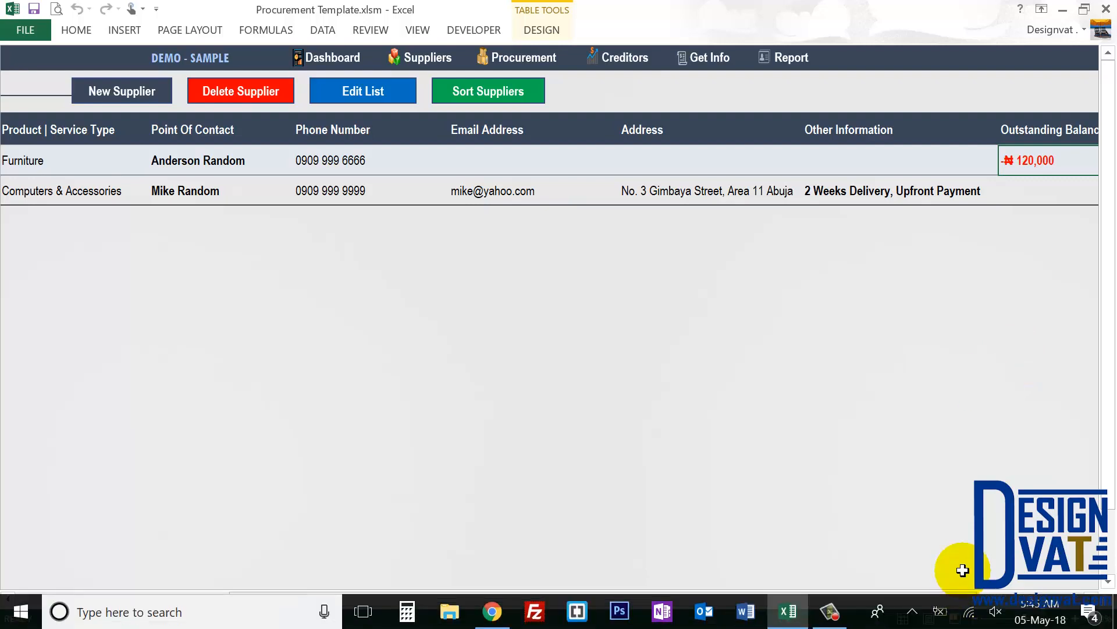
{"action": "left_click_drag", "start_coordinate": [948, 598], "coordinate": [1010, 603]}
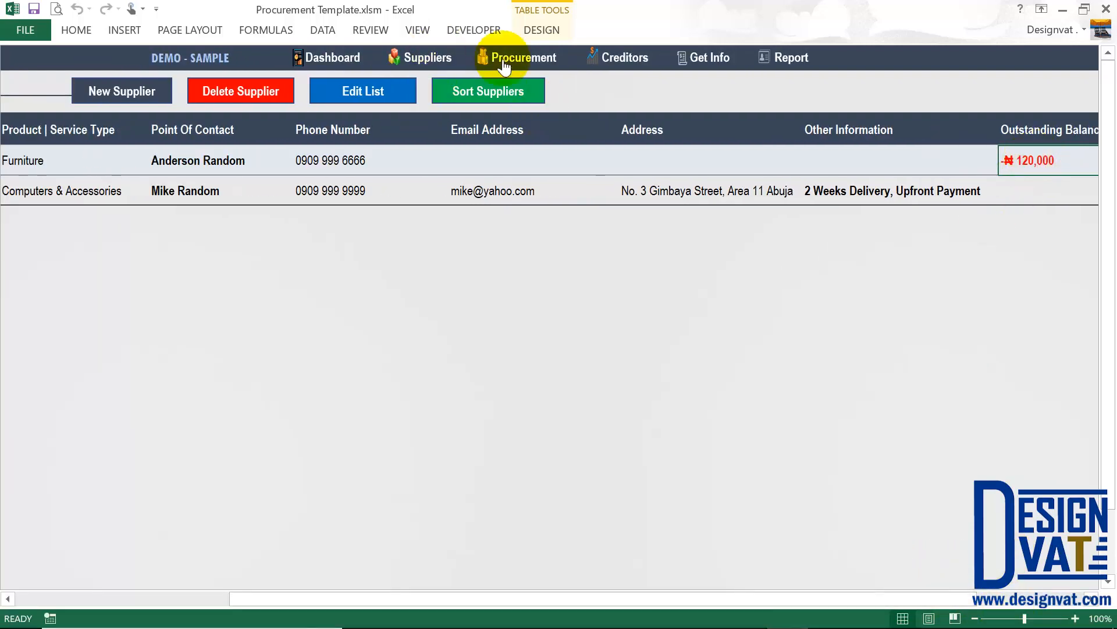
{"action": "left_click", "coordinate": [530, 58]}
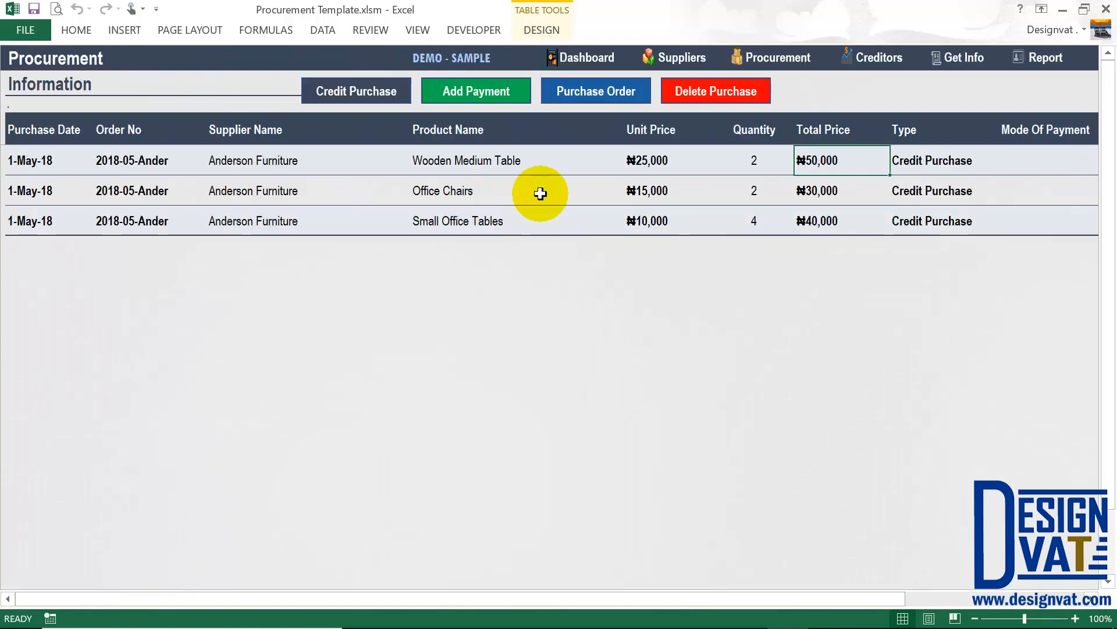
Start a new credit purchase, keep the prefilled date, and choose Mike Dell Suppliers.
{"action": "left_click", "coordinate": [358, 92]}
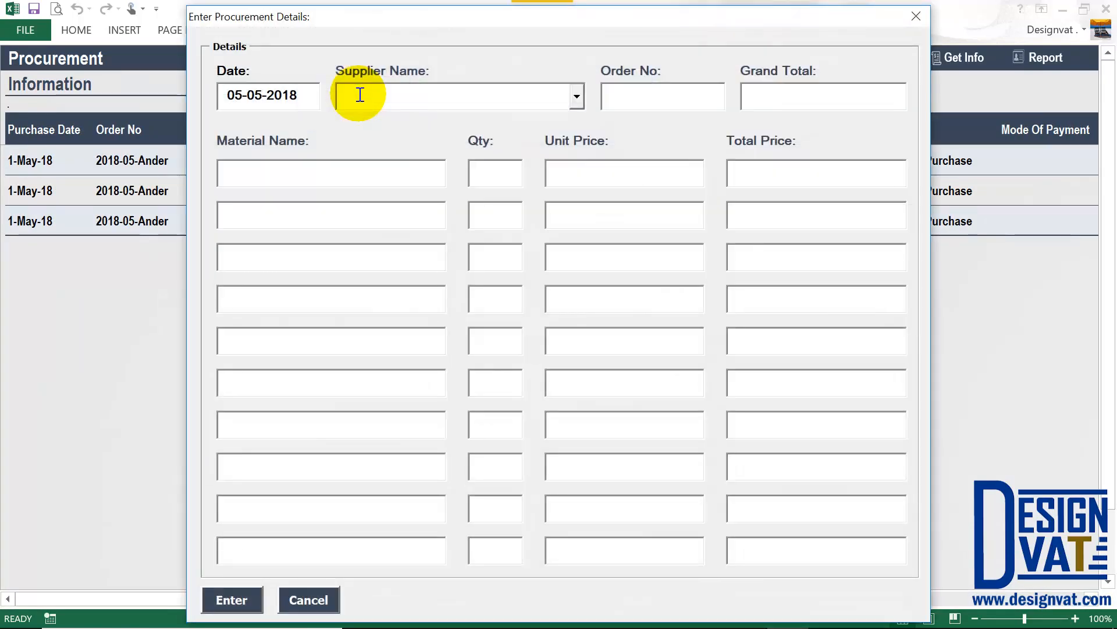
{"action": "left_click_drag", "start_coordinate": [312, 95], "coordinate": [192, 92]}
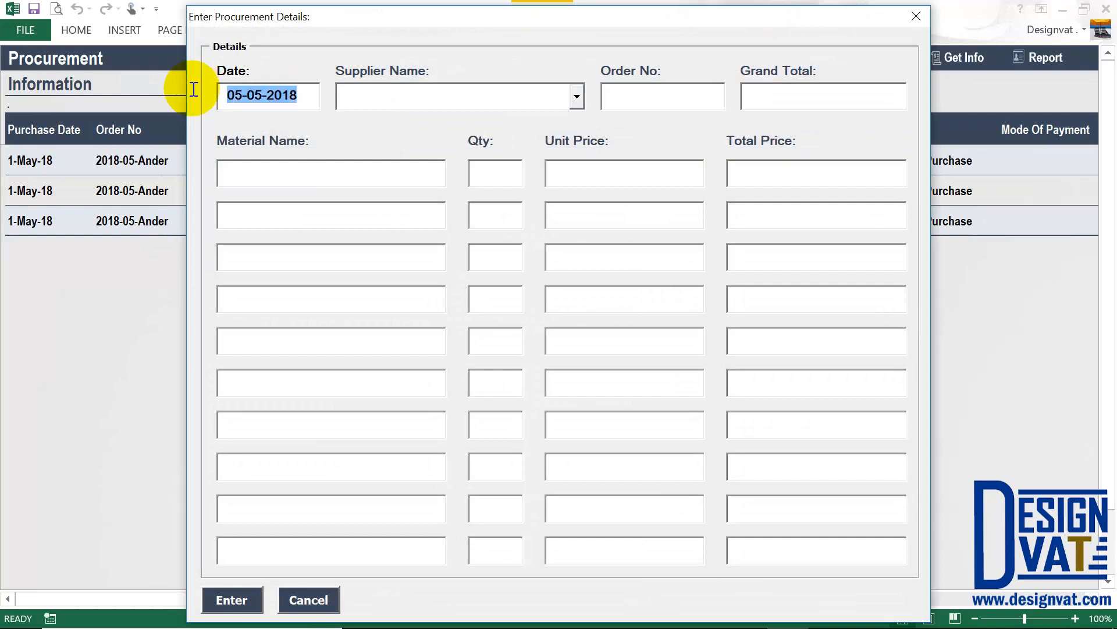
{"action": "left_click", "coordinate": [230, 93]}
{"action": "left_click", "coordinate": [577, 97]}
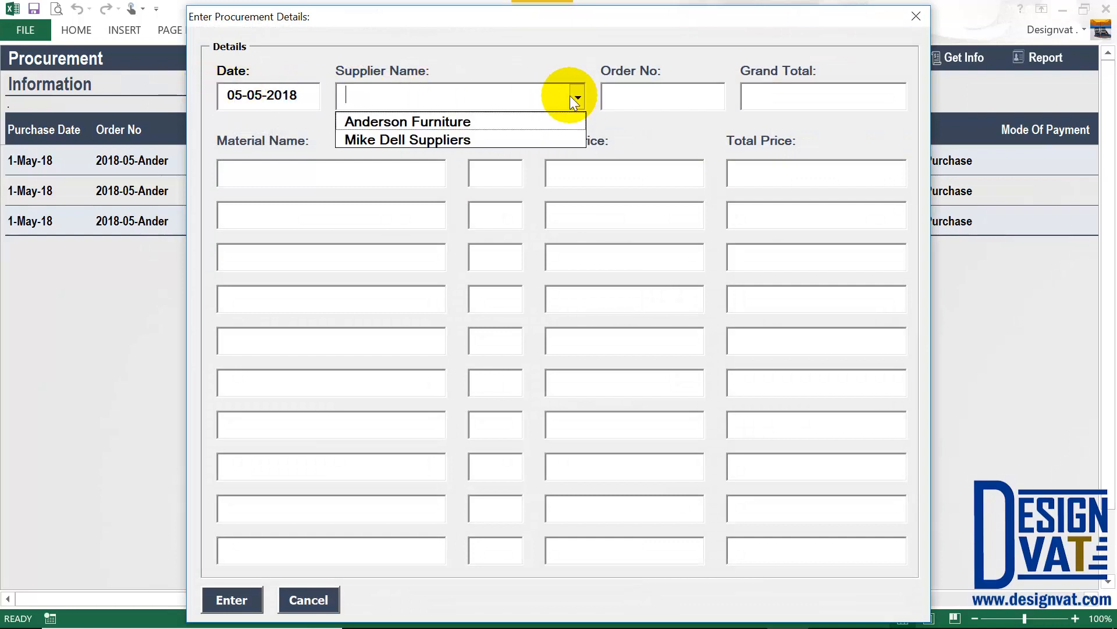
{"action": "left_click", "coordinate": [574, 145]}
Enter the order number, 10 Dell Inspiron 13 Laptops and 10 Extension Cables, totalling 3,550,000.
{"action": "left_click", "coordinate": [650, 99]}
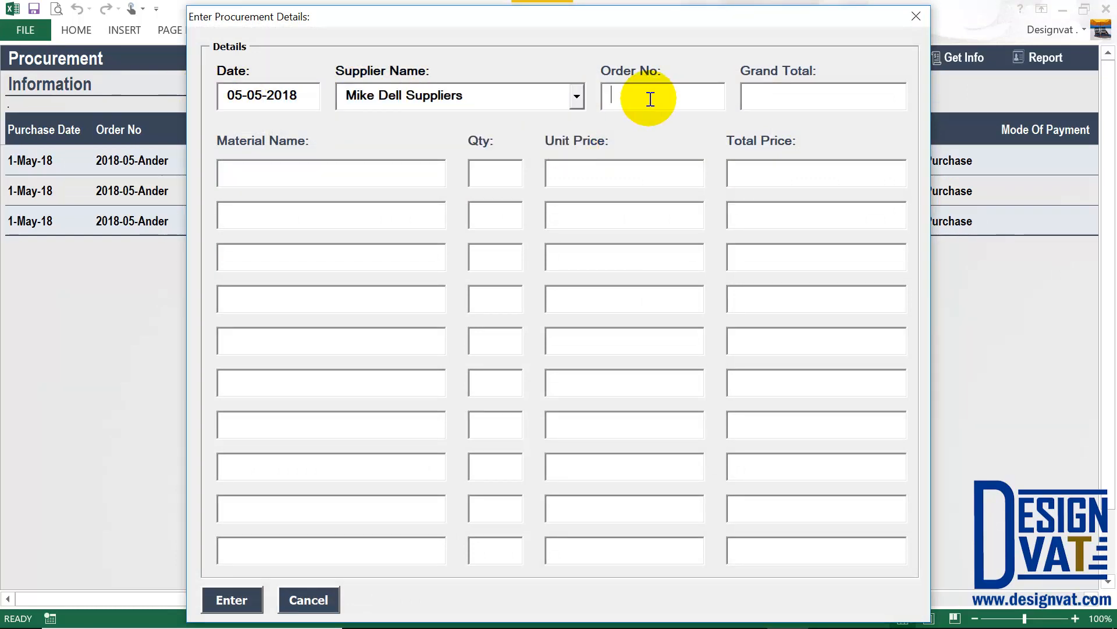
{"action": "type", "text": "2018-05-Mik"}
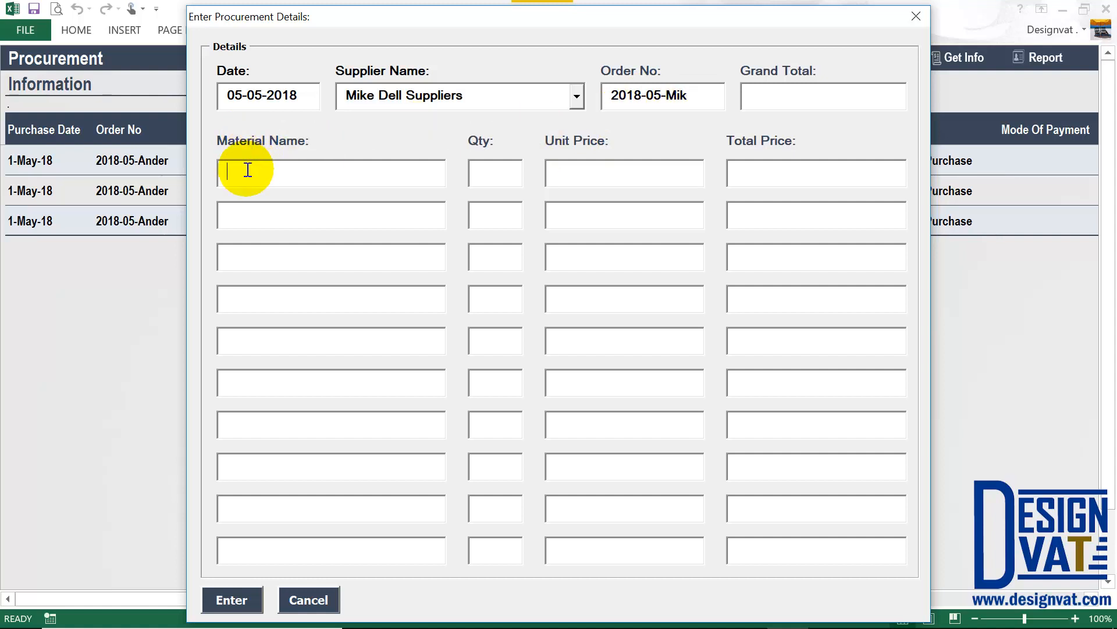
{"action": "type", "text": "Dell Inspiron 13 Laptop"}
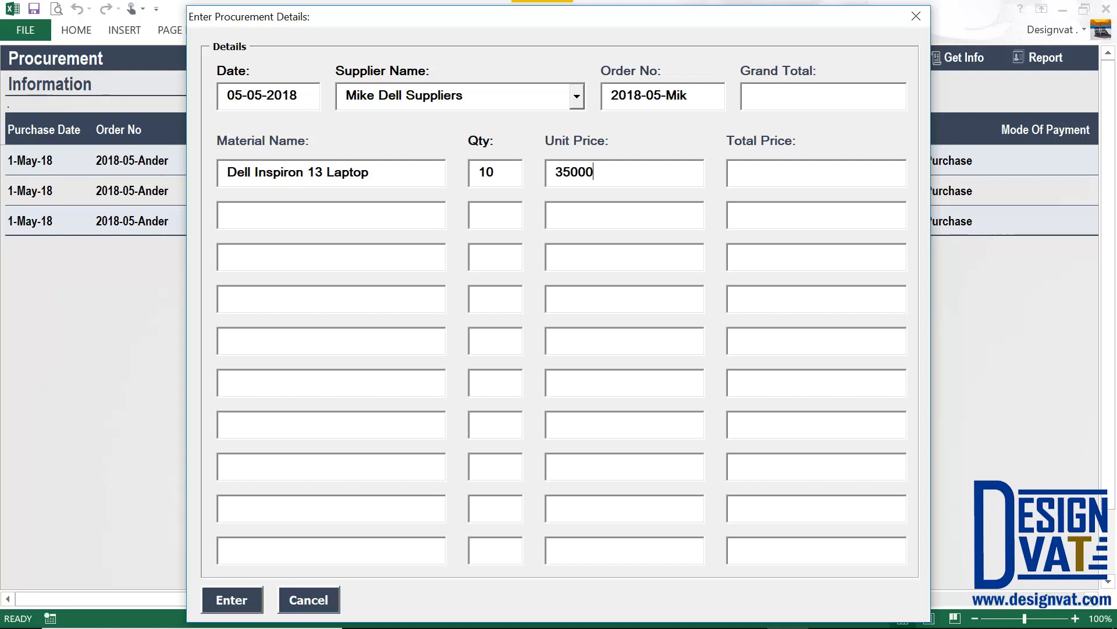
{"action": "type", "text": "0"}
{"action": "key", "text": "Tab"}
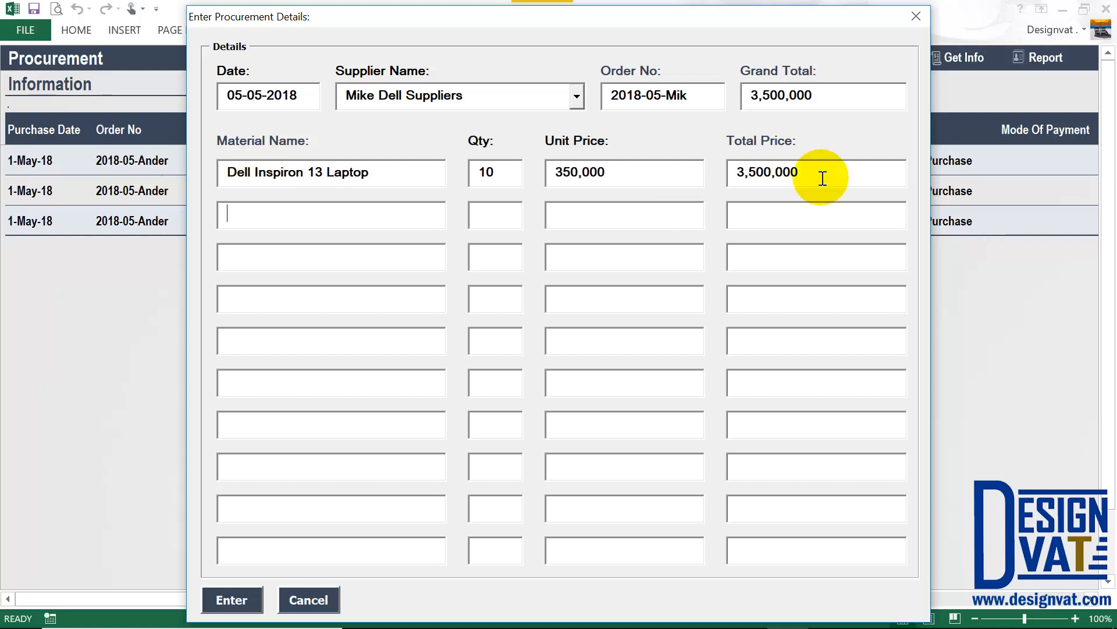
{"action": "left_click_drag", "start_coordinate": [821, 175], "coordinate": [698, 170]}
{"action": "left_click_drag", "start_coordinate": [823, 95], "coordinate": [277, 241]}
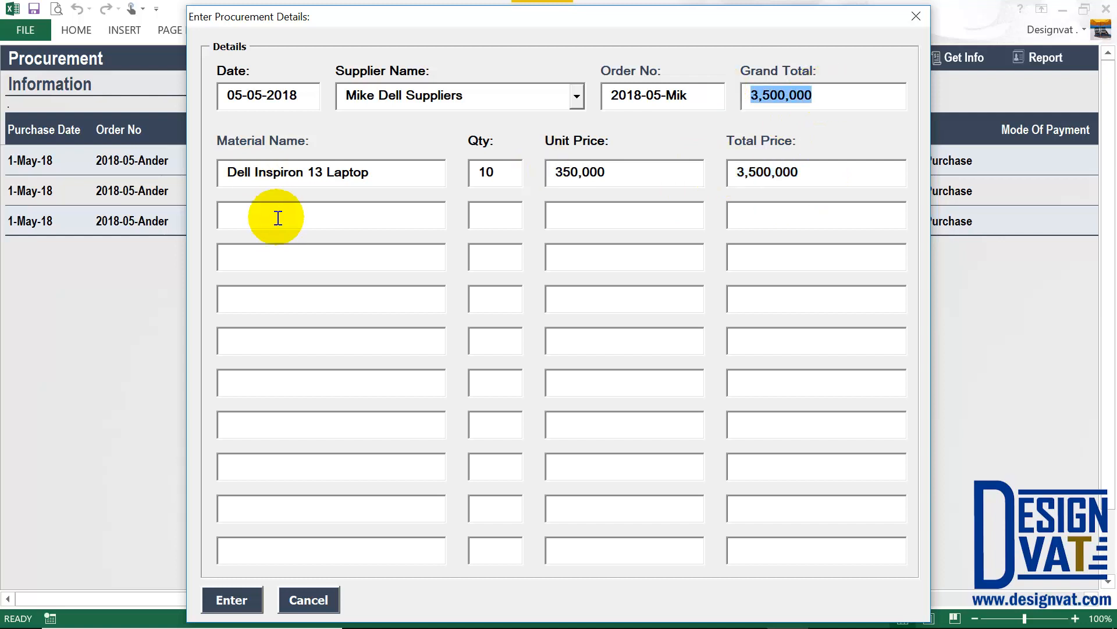
{"action": "left_click", "coordinate": [277, 224]}
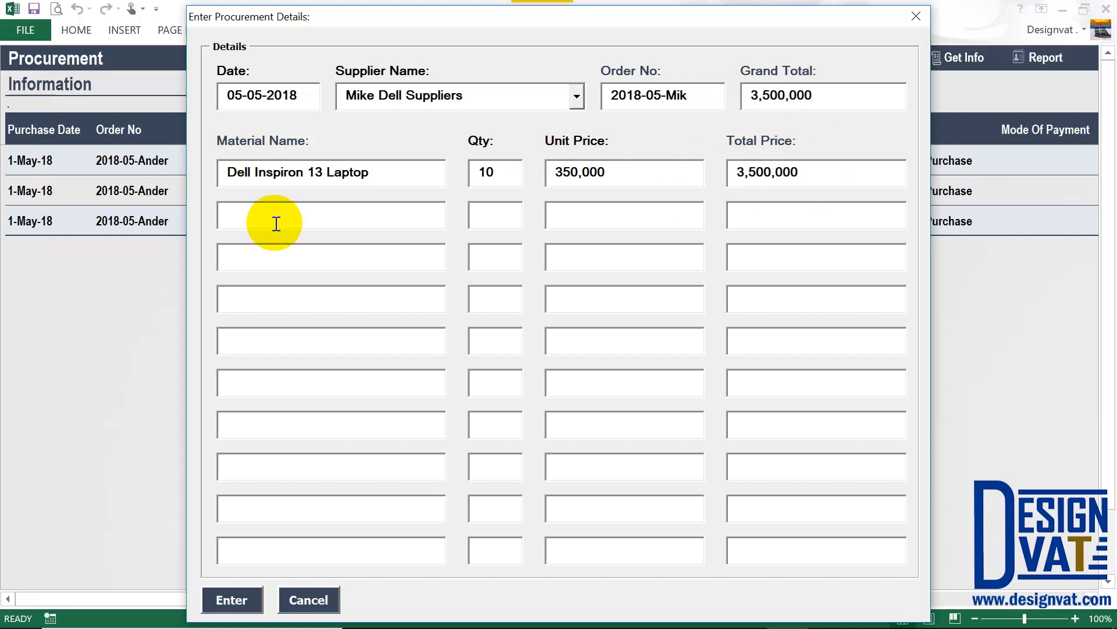
{"action": "type", "text": "Extension Cables"}
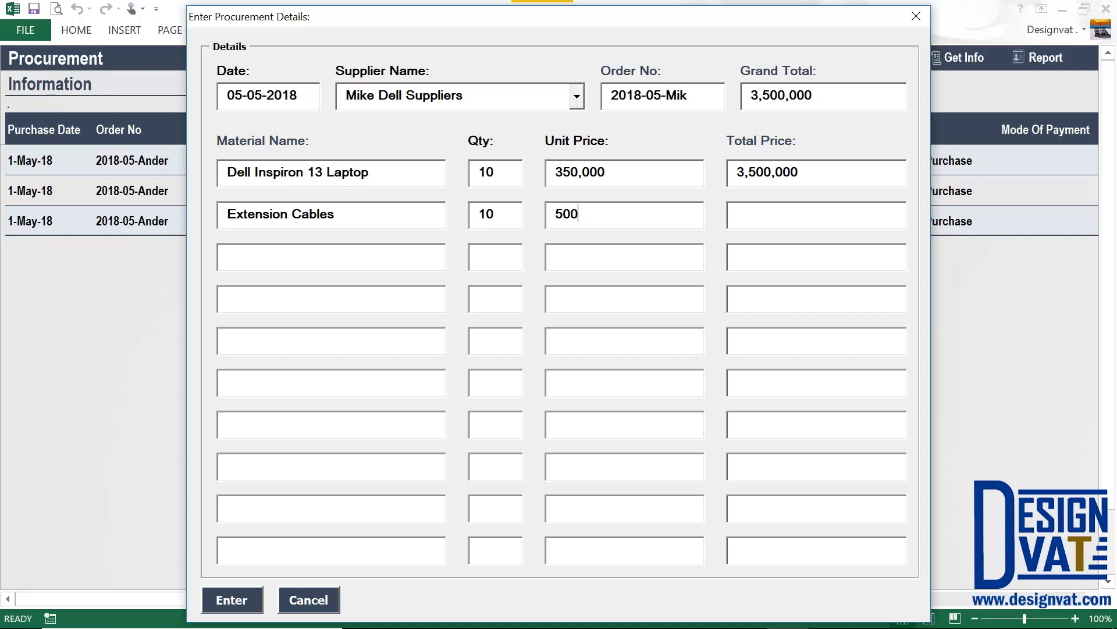
{"action": "key", "text": "Tab"}
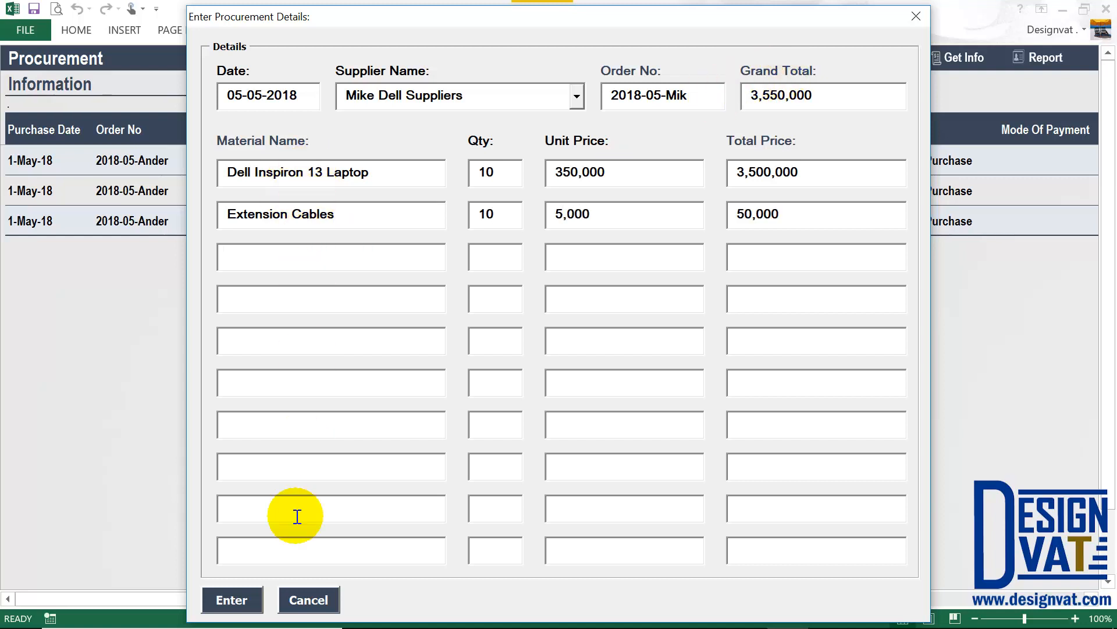
Submit the Mike Dell order, check its laptop and cable rows summing 3,550,000, then open Suppliers.
{"action": "left_click", "coordinate": [243, 594]}
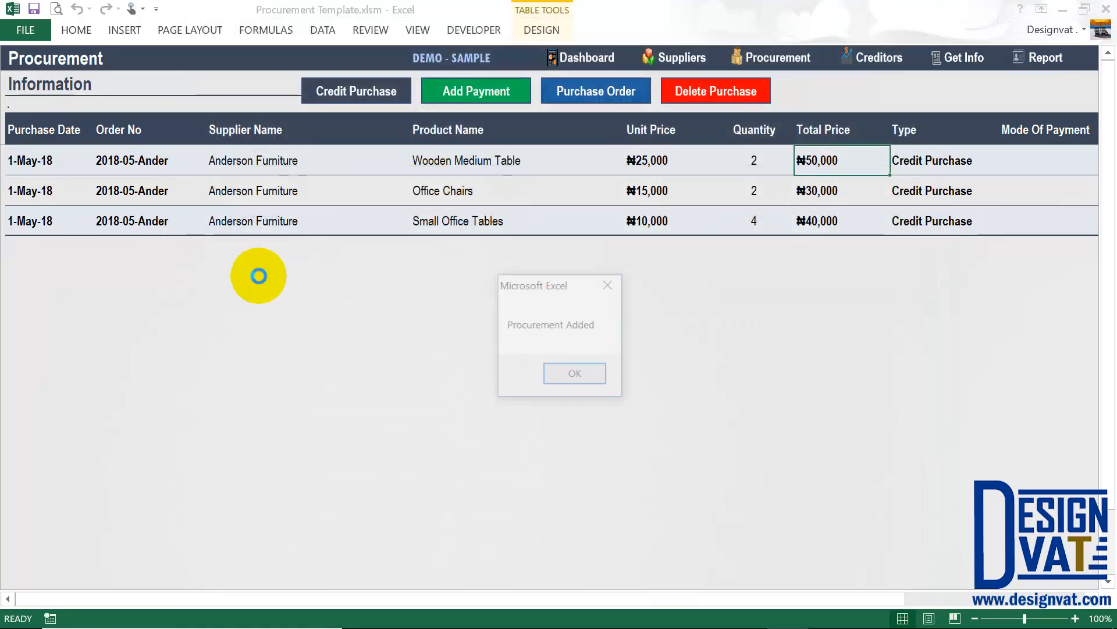
{"action": "left_click", "coordinate": [549, 373]}
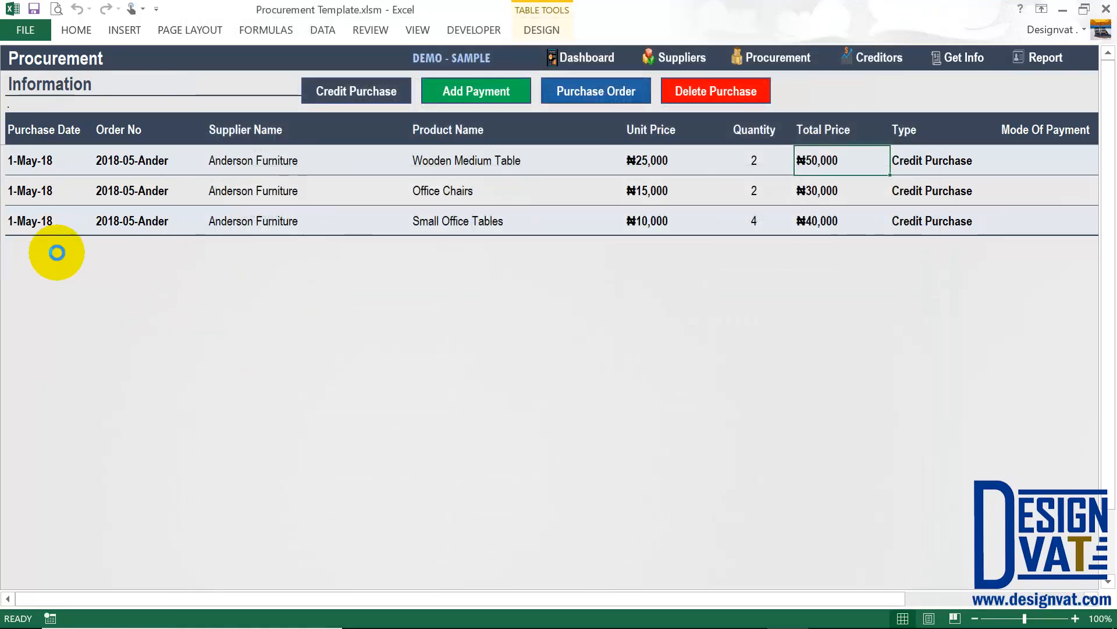
{"action": "left_click", "coordinate": [295, 251]}
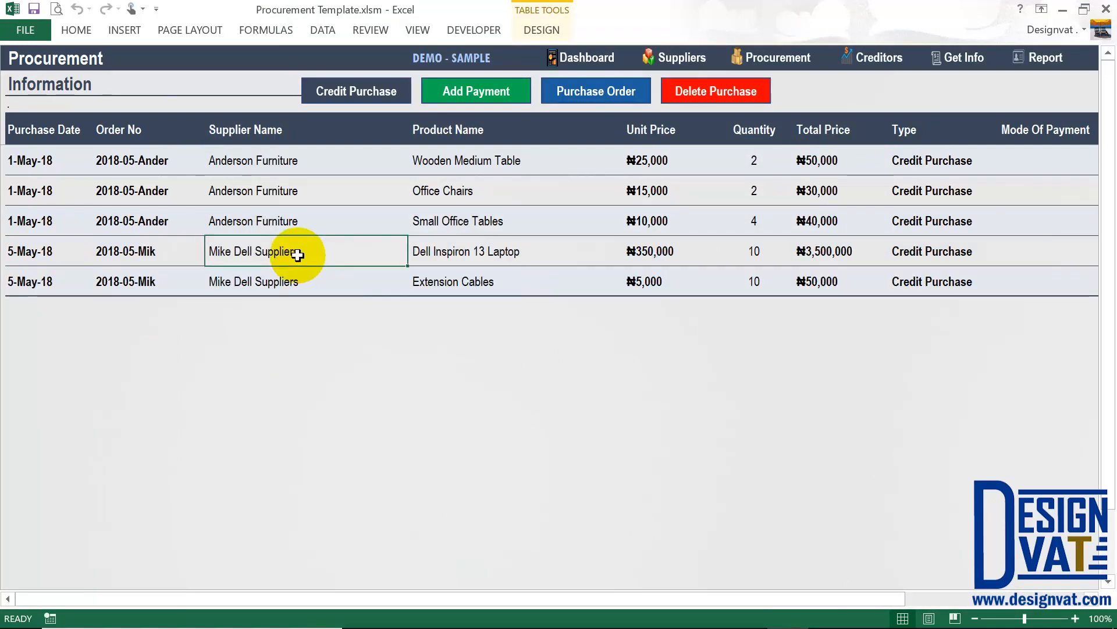
{"action": "left_click", "coordinate": [468, 251]}
{"action": "left_click", "coordinate": [457, 281]}
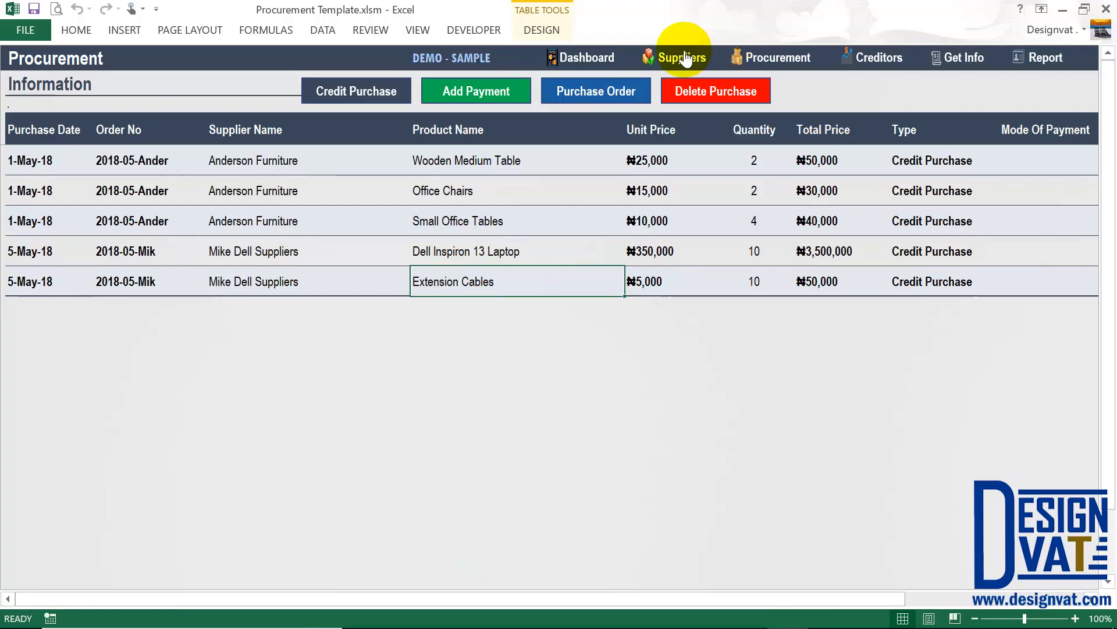
{"action": "left_click_drag", "start_coordinate": [823, 253], "coordinate": [823, 282]}
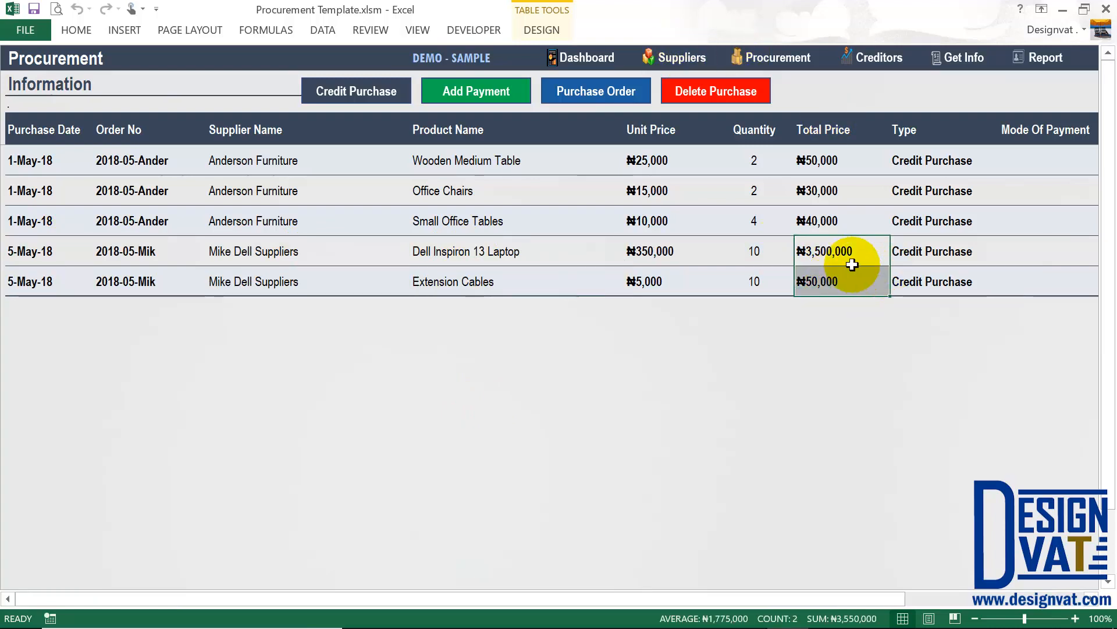
{"action": "left_click", "coordinate": [686, 56]}
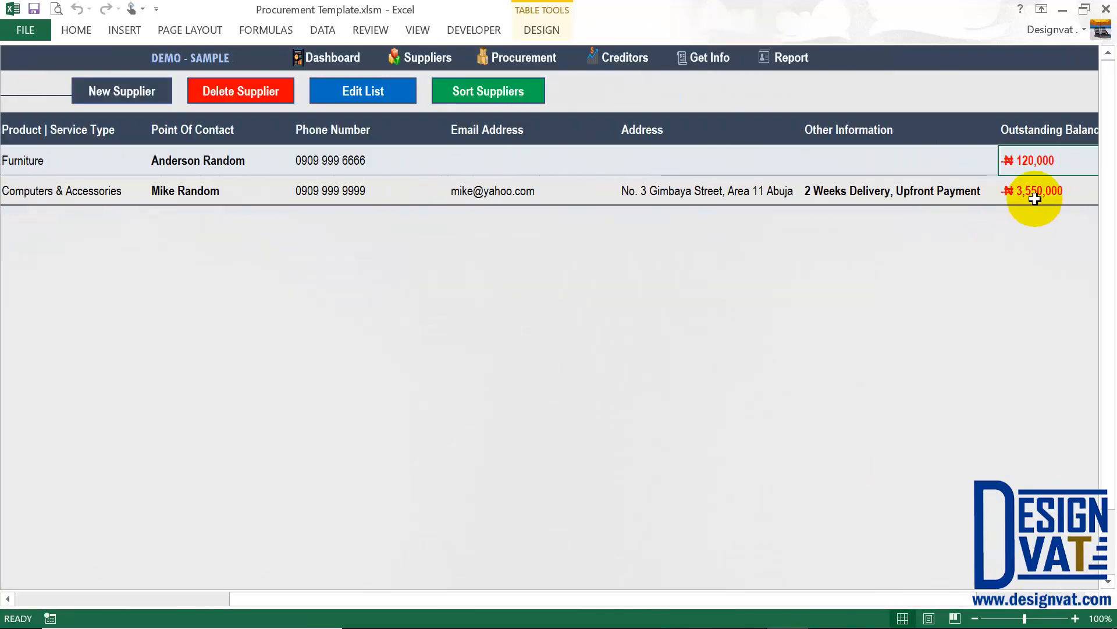
Confirm Mike Dell Suppliers' 3,550,000 outstanding balance, then return to the Procurement sheet.
{"action": "left_click", "coordinate": [1030, 192]}
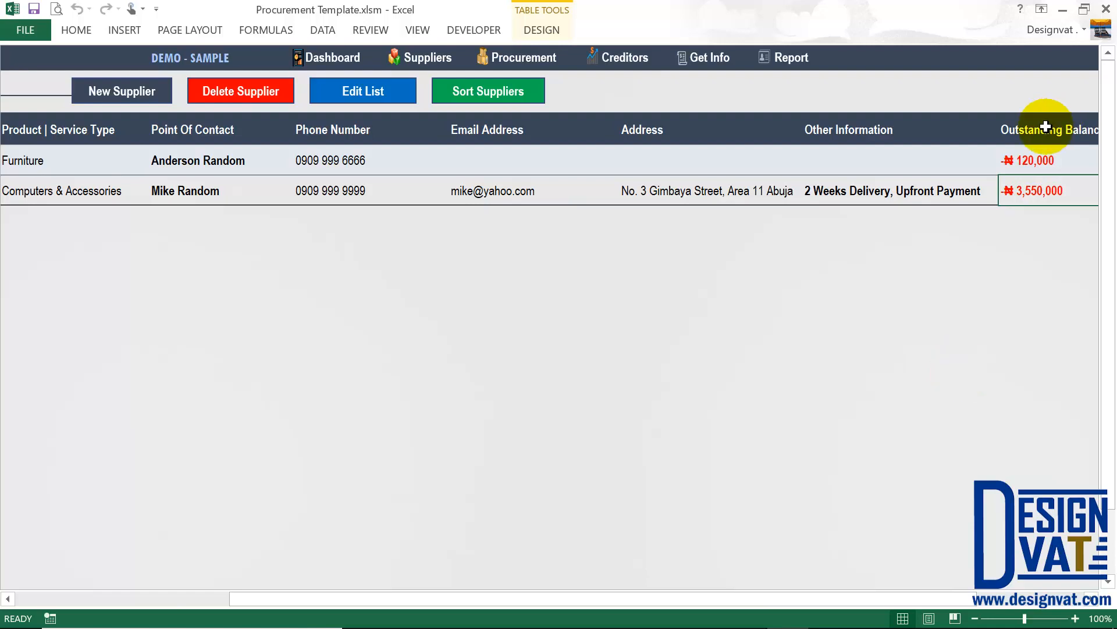
{"action": "left_click_drag", "start_coordinate": [1033, 160], "coordinate": [1029, 189]}
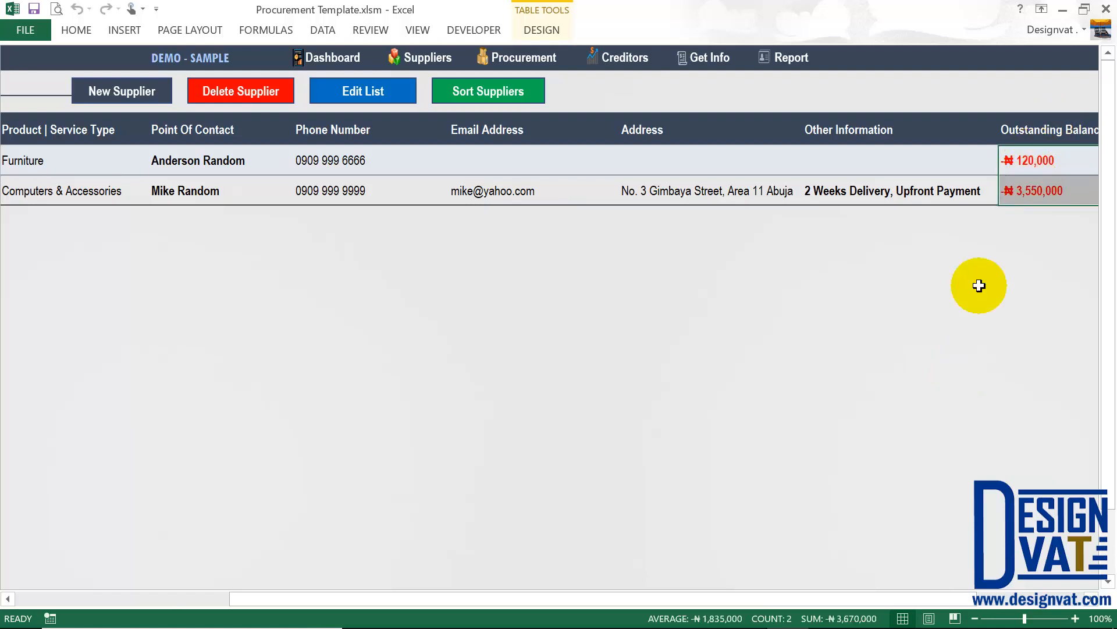
{"action": "left_click", "coordinate": [547, 57]}
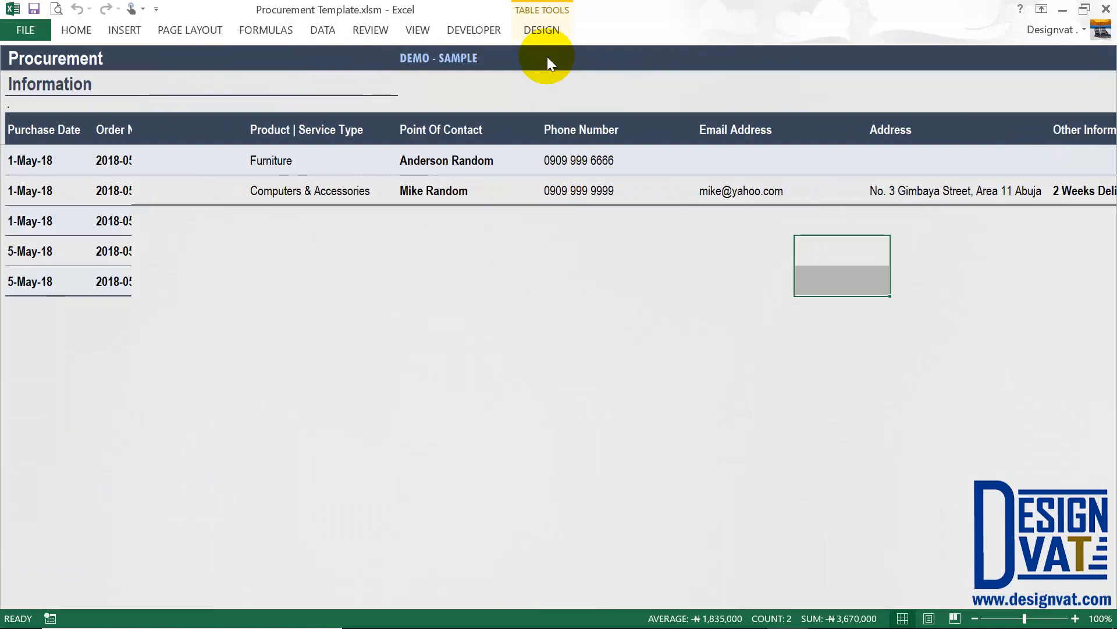
{"action": "left_click", "coordinate": [287, 163]}
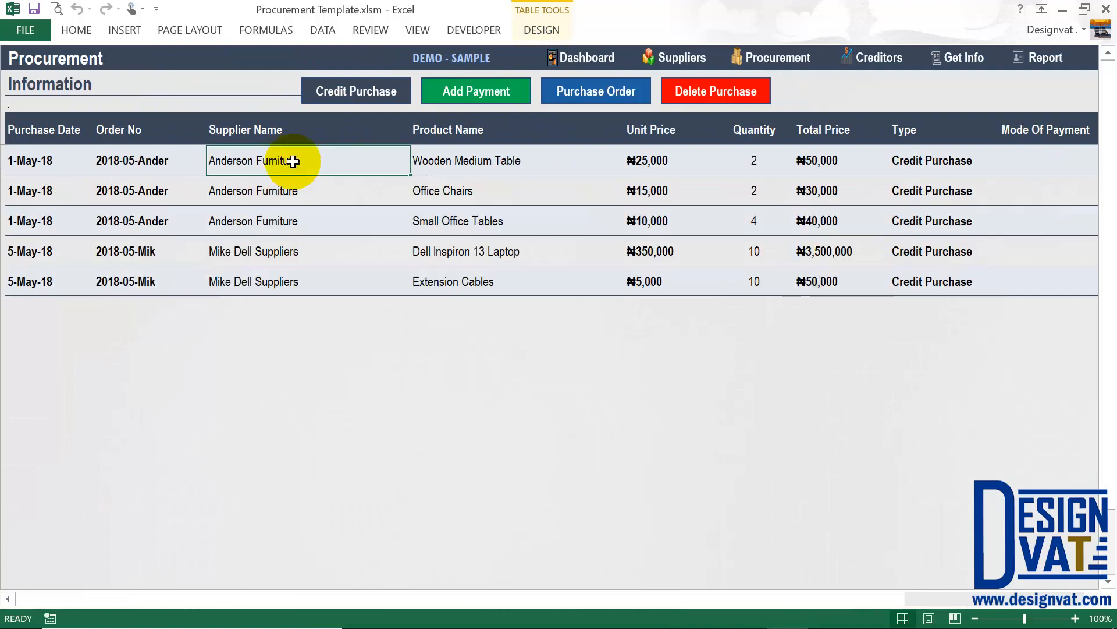
Start a new vendor payment and change the payment date to 02-05-2018.
{"action": "left_click", "coordinate": [479, 87]}
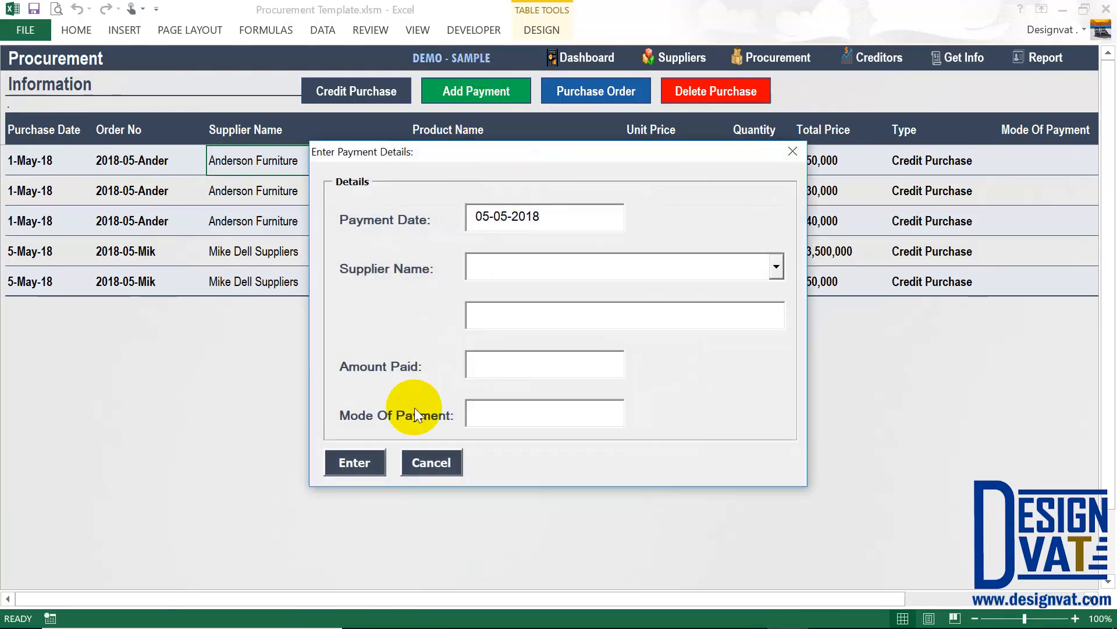
{"action": "left_click_drag", "start_coordinate": [537, 215], "coordinate": [449, 217]}
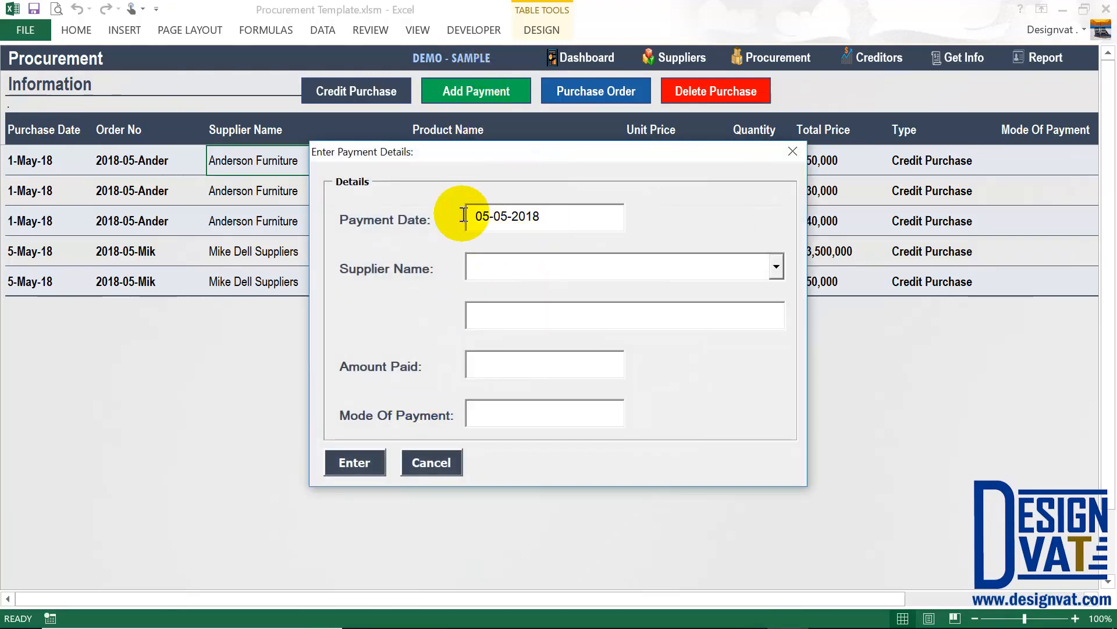
{"action": "left_click", "coordinate": [487, 218]}
{"action": "key", "text": "BackSpace"}
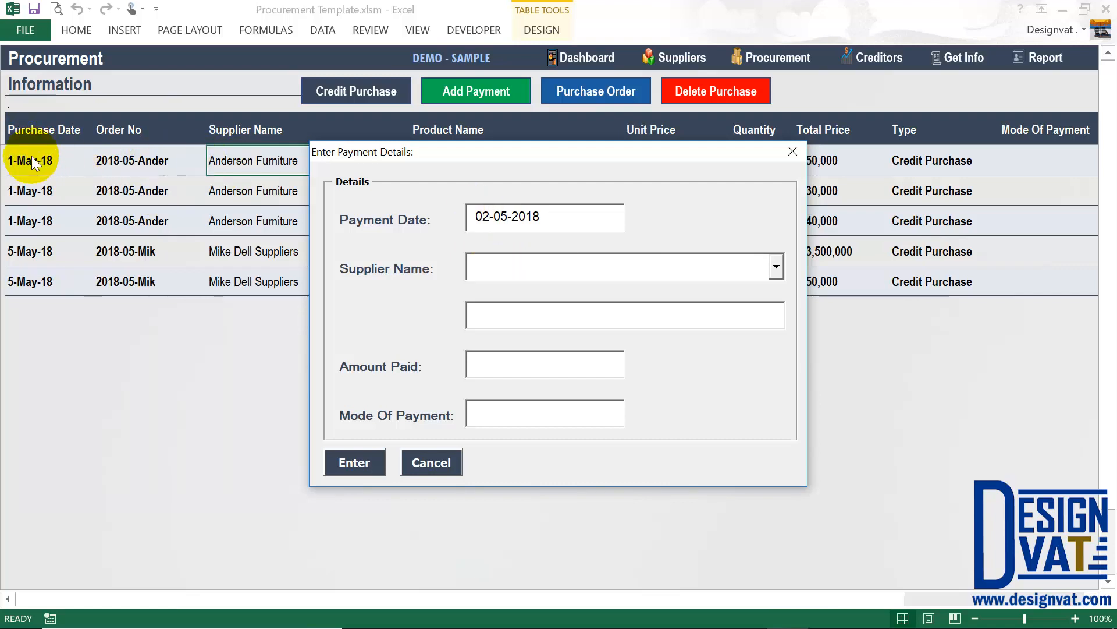
{"action": "left_click", "coordinate": [481, 265]}
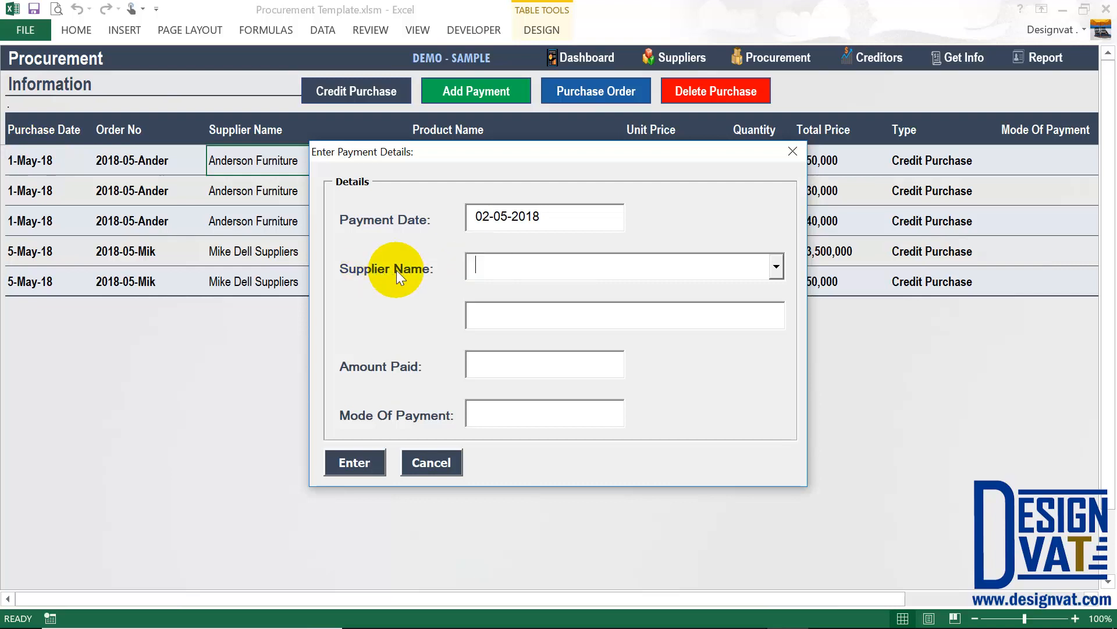
{"action": "left_click", "coordinate": [775, 266]}
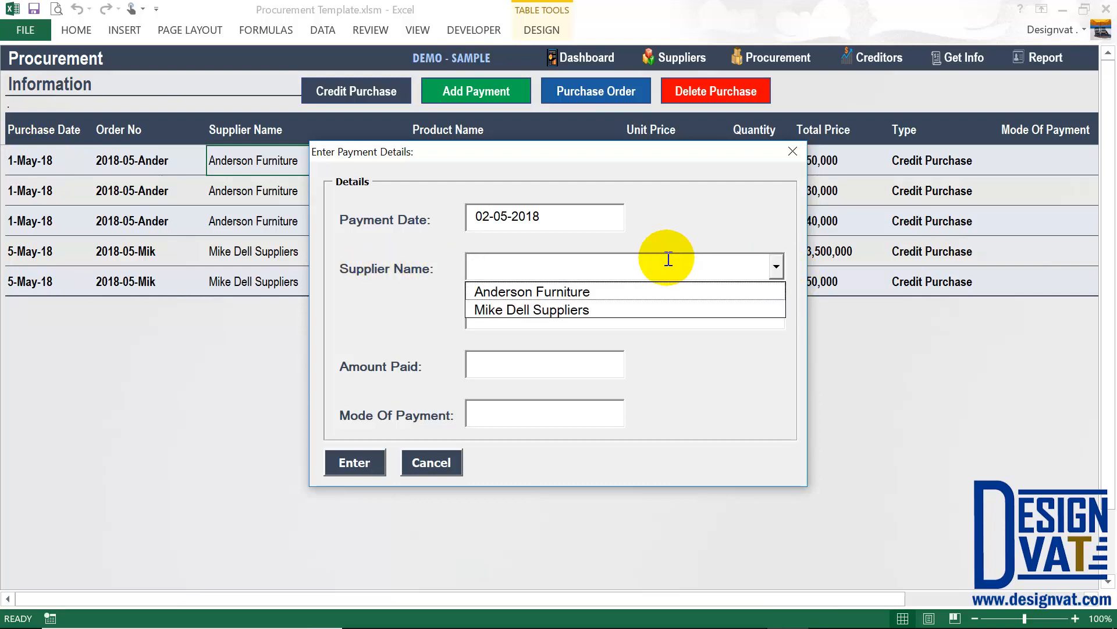
{"action": "type", "text": "Anderson Furniture"}
{"action": "left_click", "coordinate": [597, 262]}
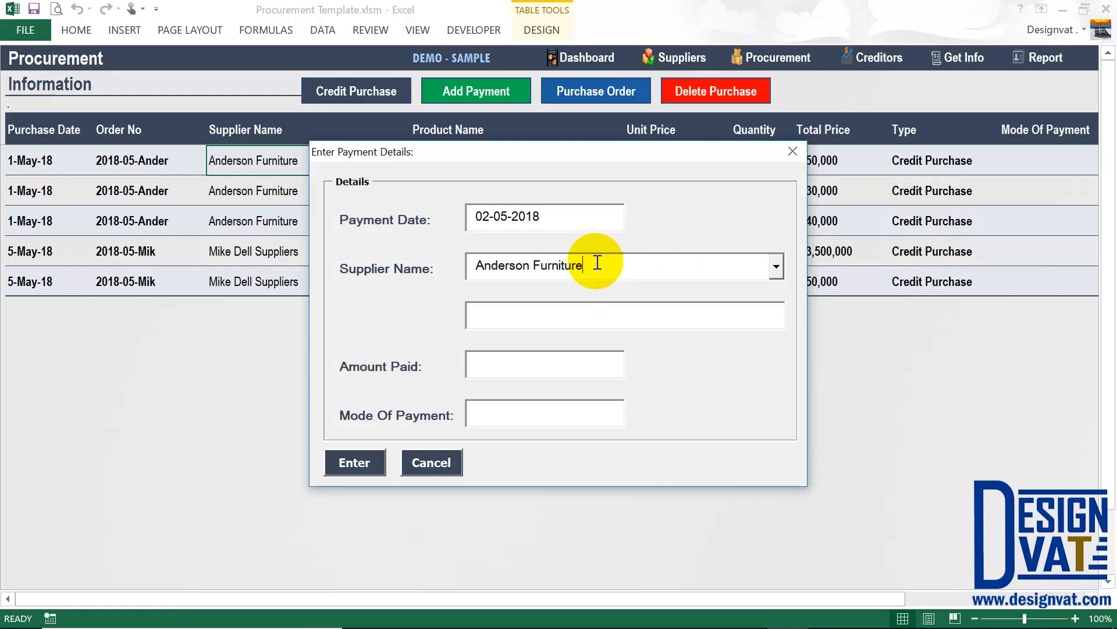
{"action": "left_click_drag", "start_coordinate": [588, 263], "coordinate": [498, 262]}
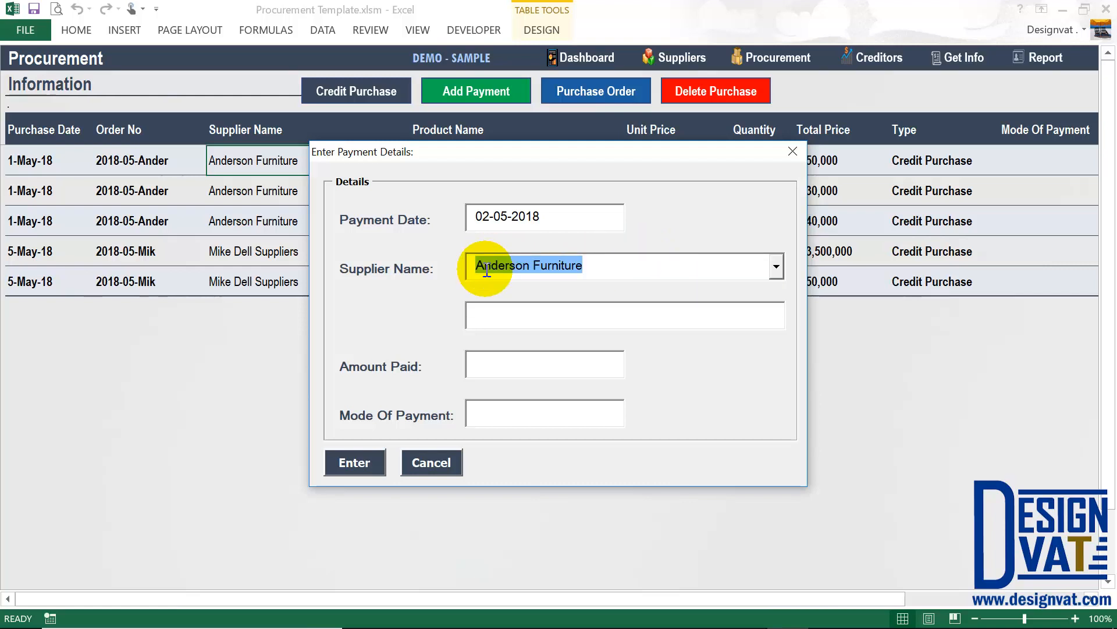
{"action": "key", "text": "Tab"}
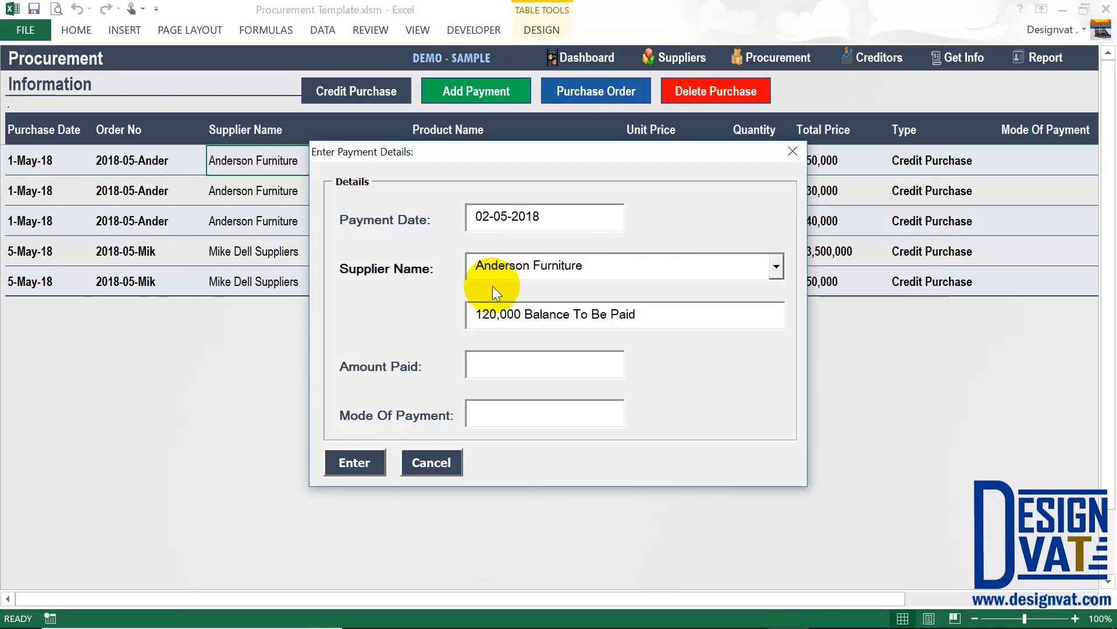
{"action": "left_click_drag", "start_coordinate": [524, 315], "coordinate": [466, 314]}
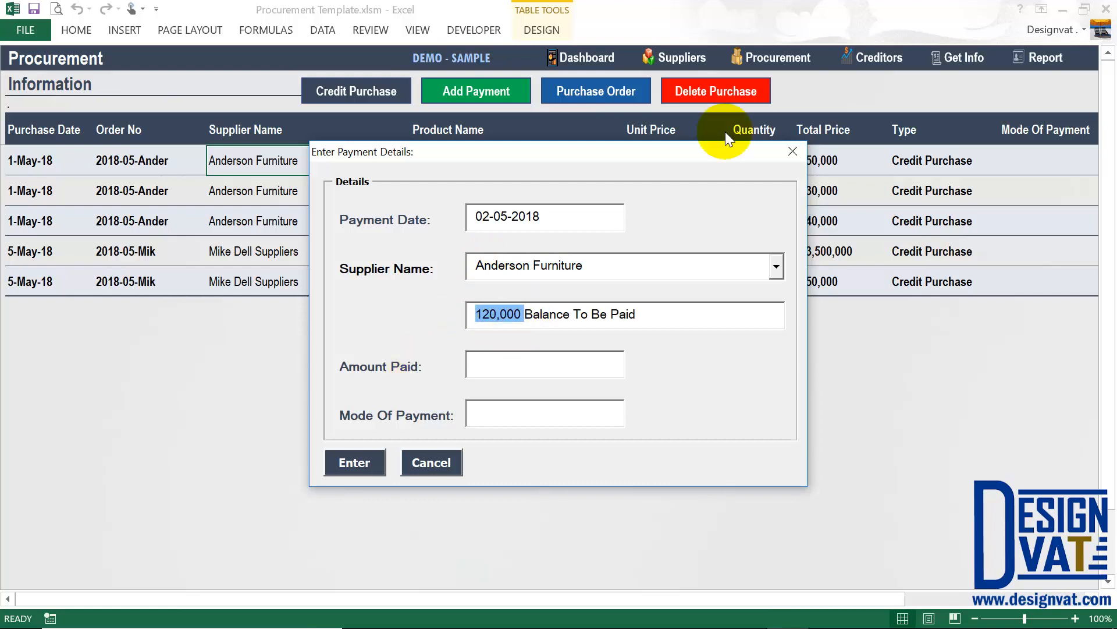
{"action": "left_click_drag", "start_coordinate": [649, 317], "coordinate": [431, 333]}
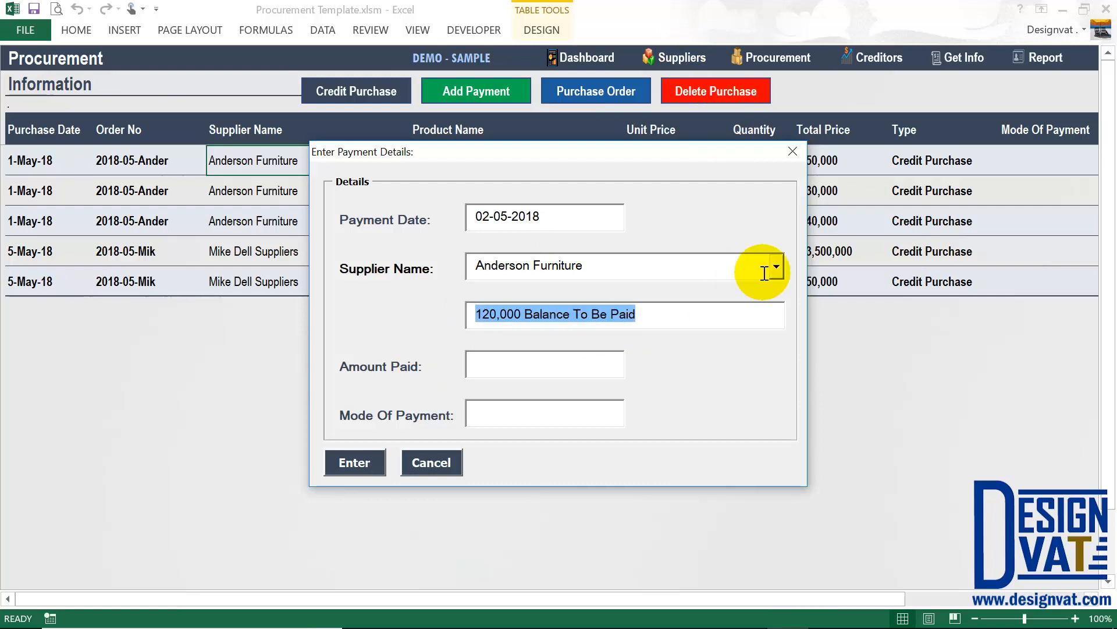
{"action": "left_click", "coordinate": [775, 267]}
{"action": "left_click", "coordinate": [505, 309]}
{"action": "key", "text": "Tab"}
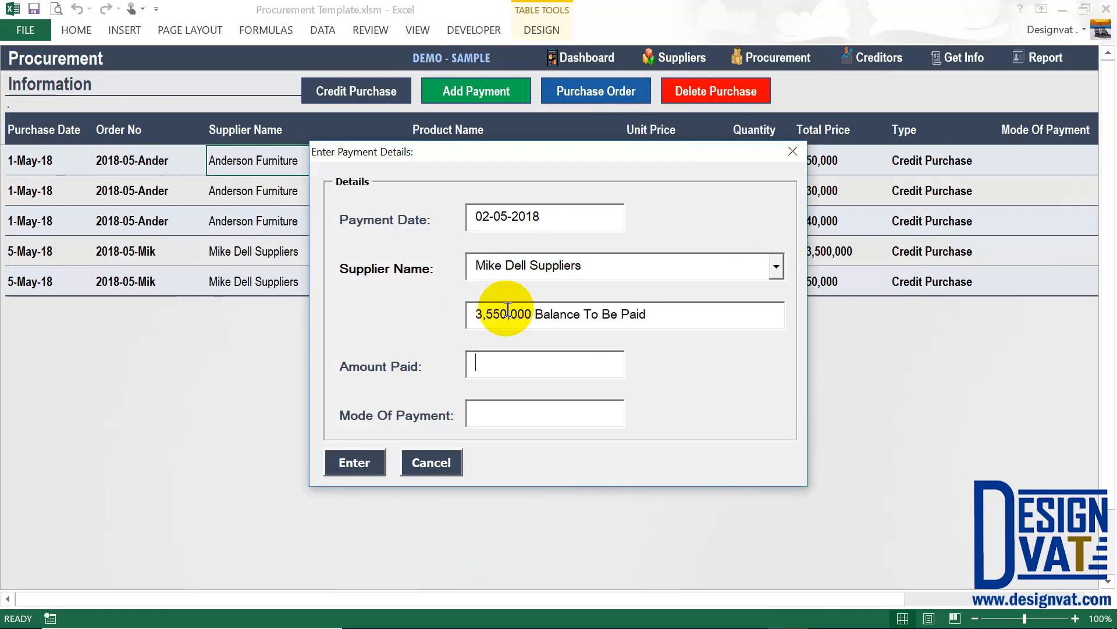
{"action": "double_click", "coordinate": [483, 313]}
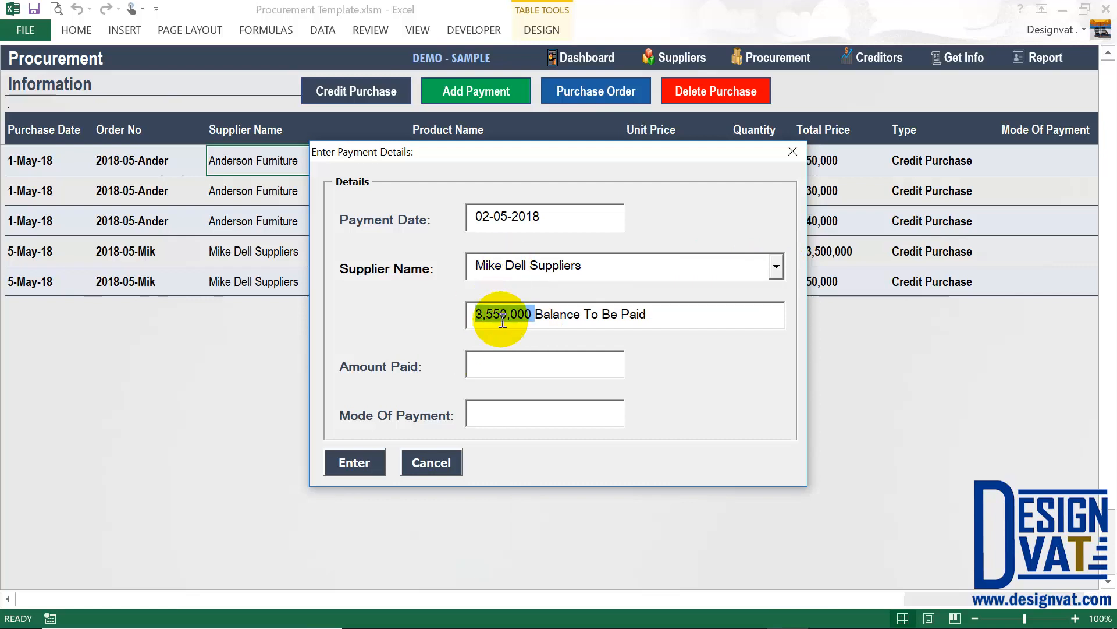
{"action": "left_click", "coordinate": [775, 271]}
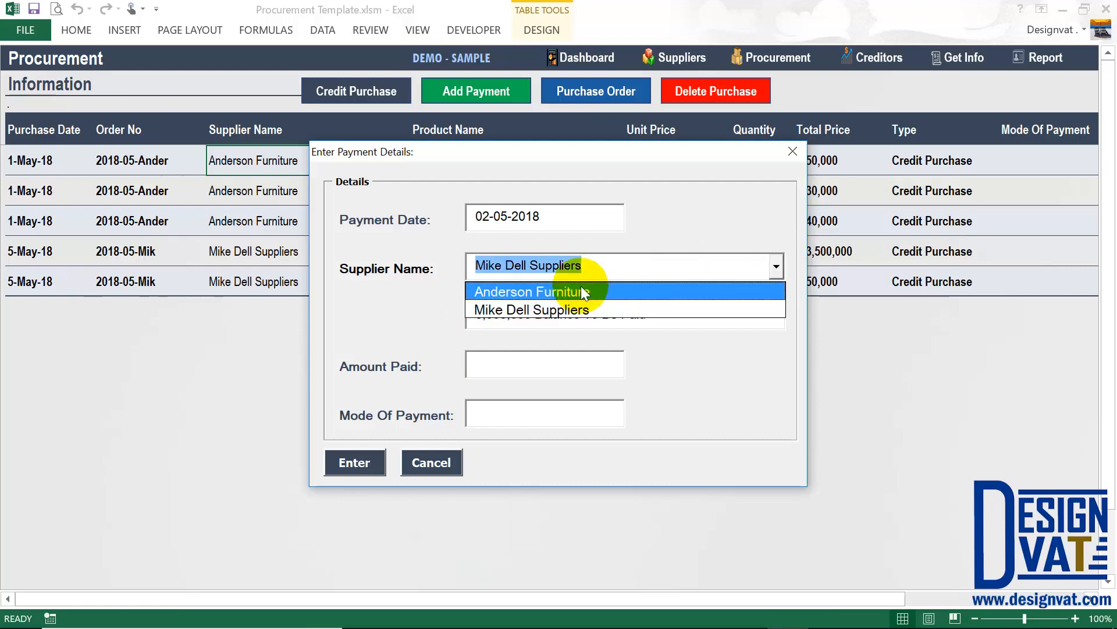
{"action": "left_click", "coordinate": [518, 289]}
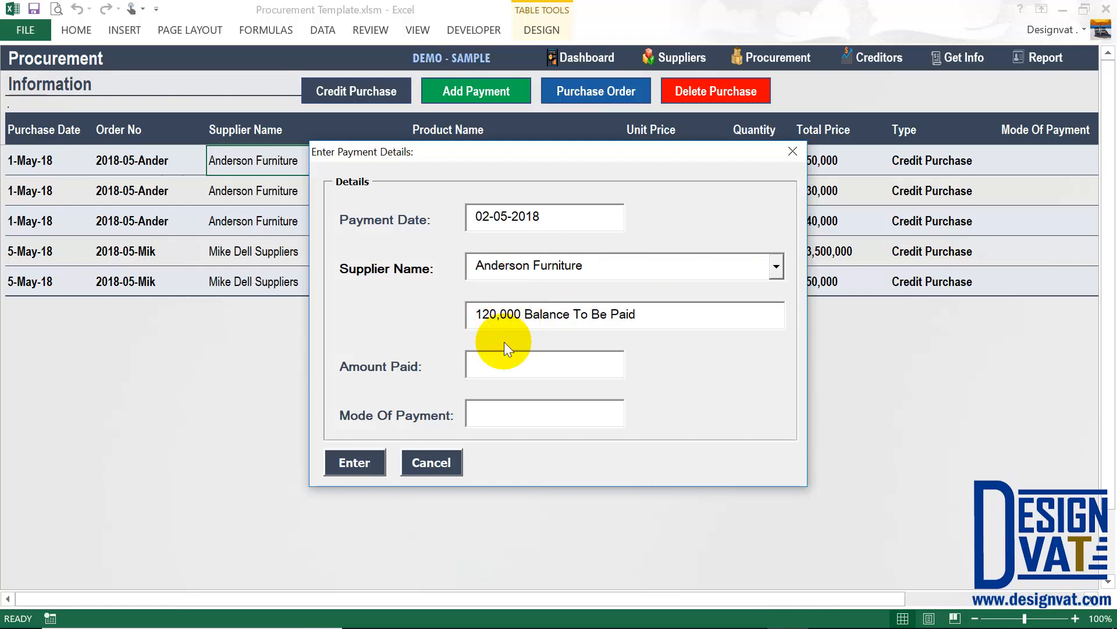
Enter 100,000 as the amount paid with Cash as the mode, and submit.
{"action": "type", "text": "10"}
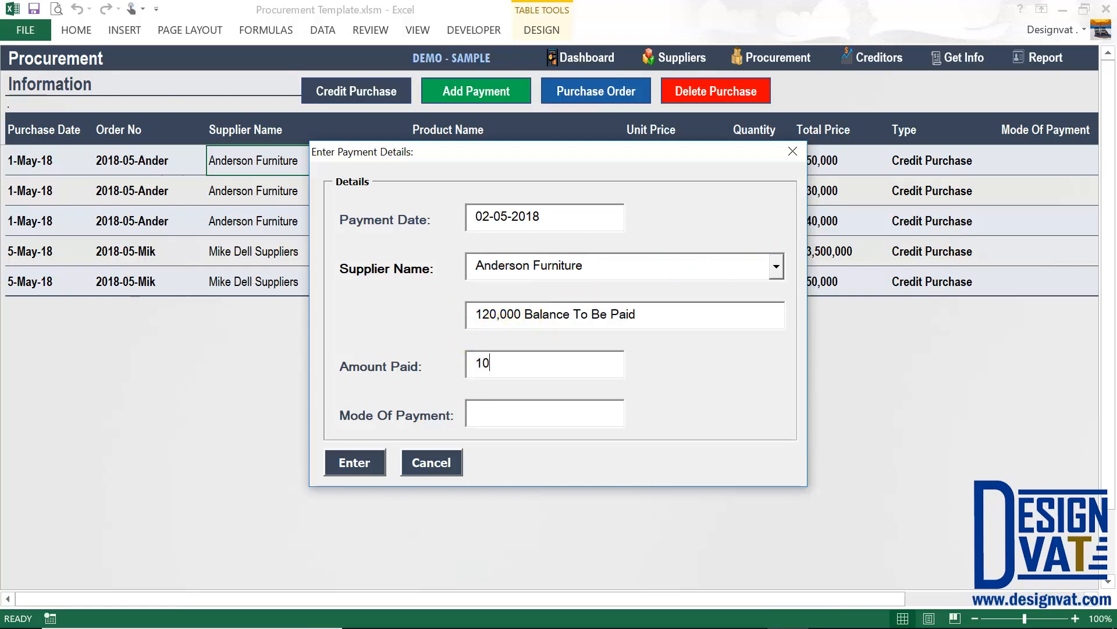
{"action": "type", "text": "0,000"}
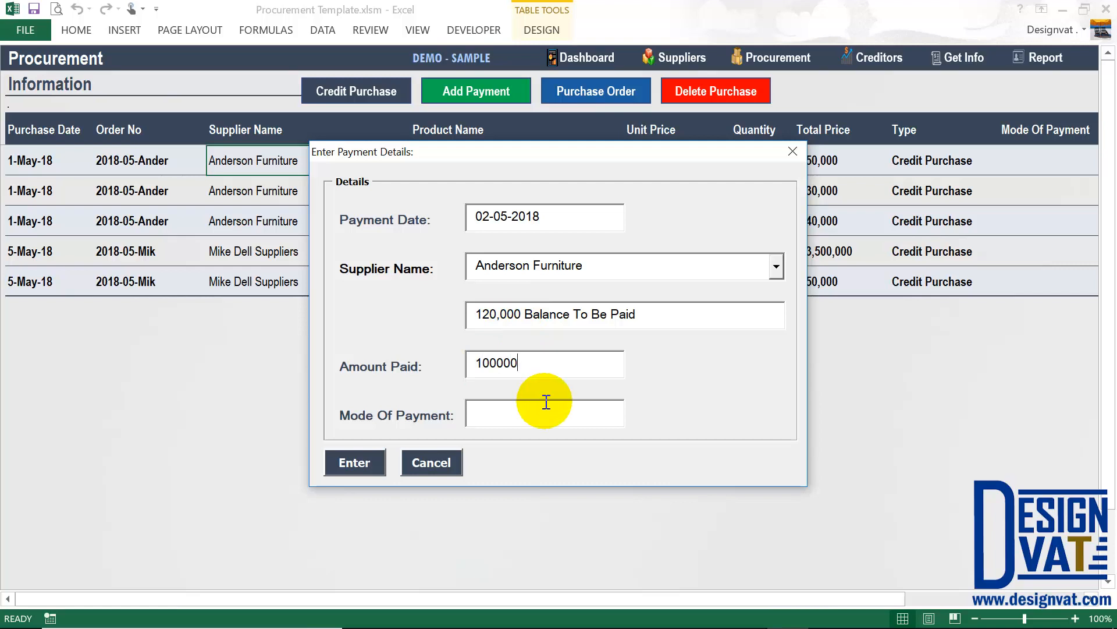
{"action": "left_click", "coordinate": [543, 403]}
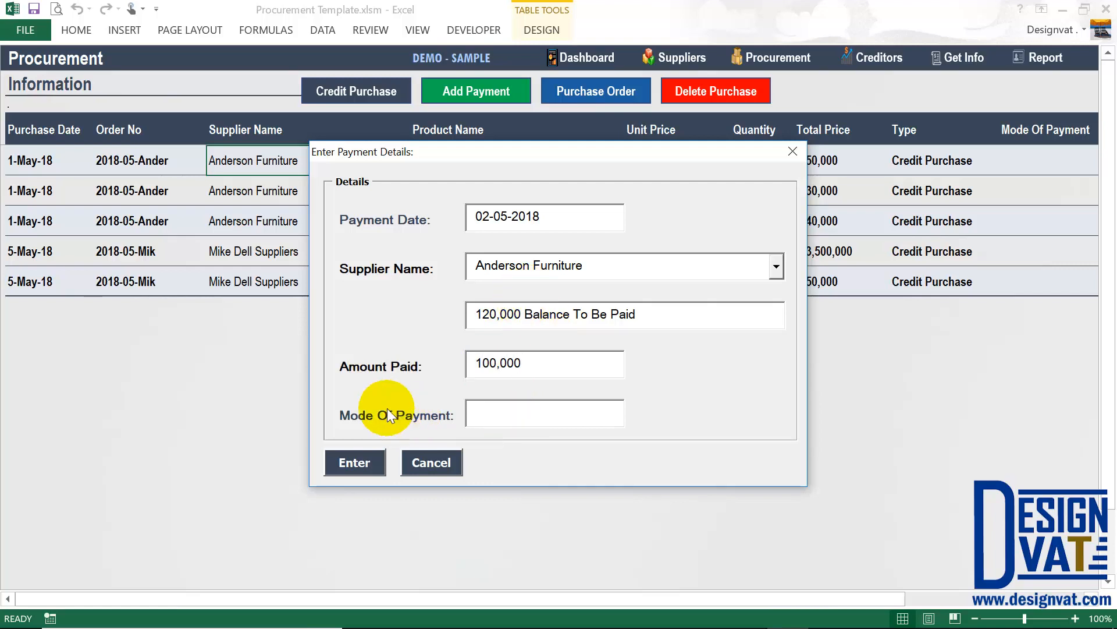
{"action": "type", "text": "Cas"}
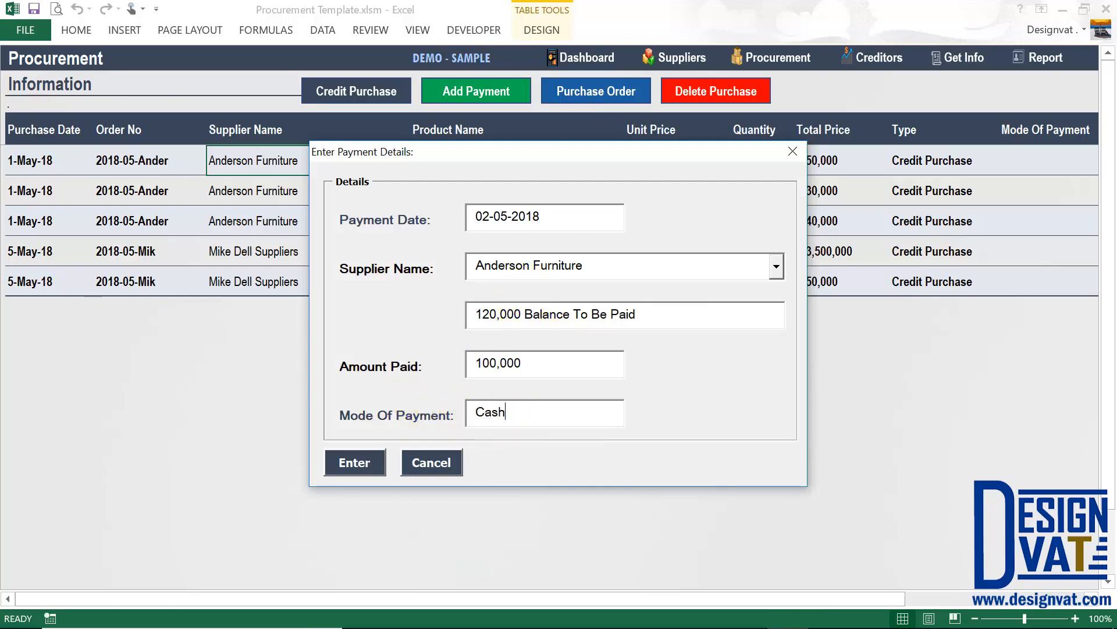
{"action": "type", "text": "h"}
{"action": "left_click", "coordinate": [372, 462]}
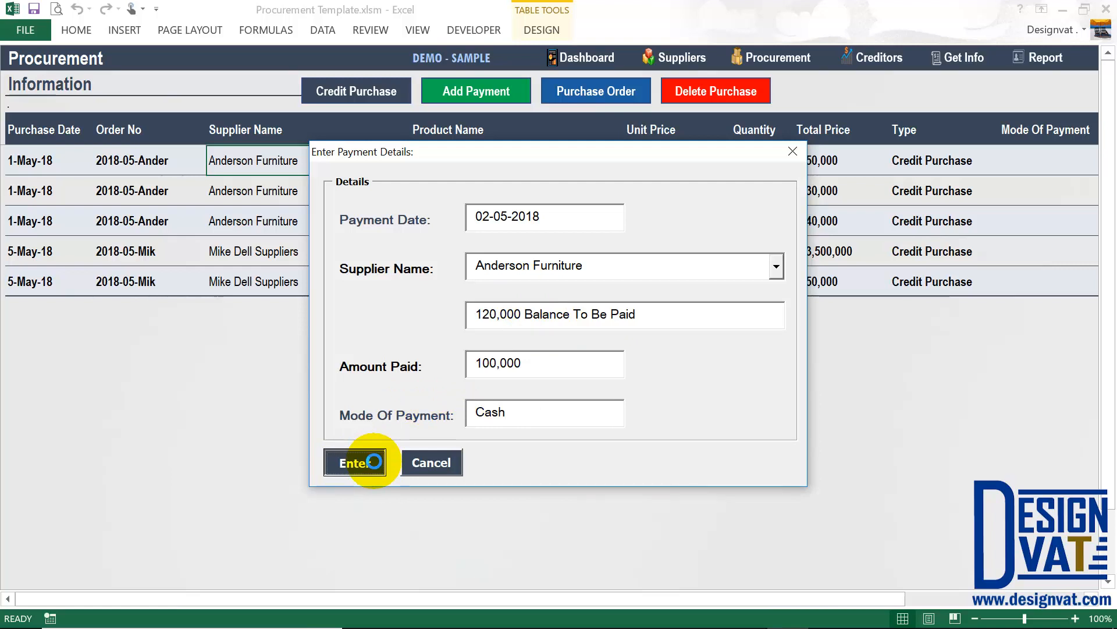
{"action": "left_click", "coordinate": [573, 375]}
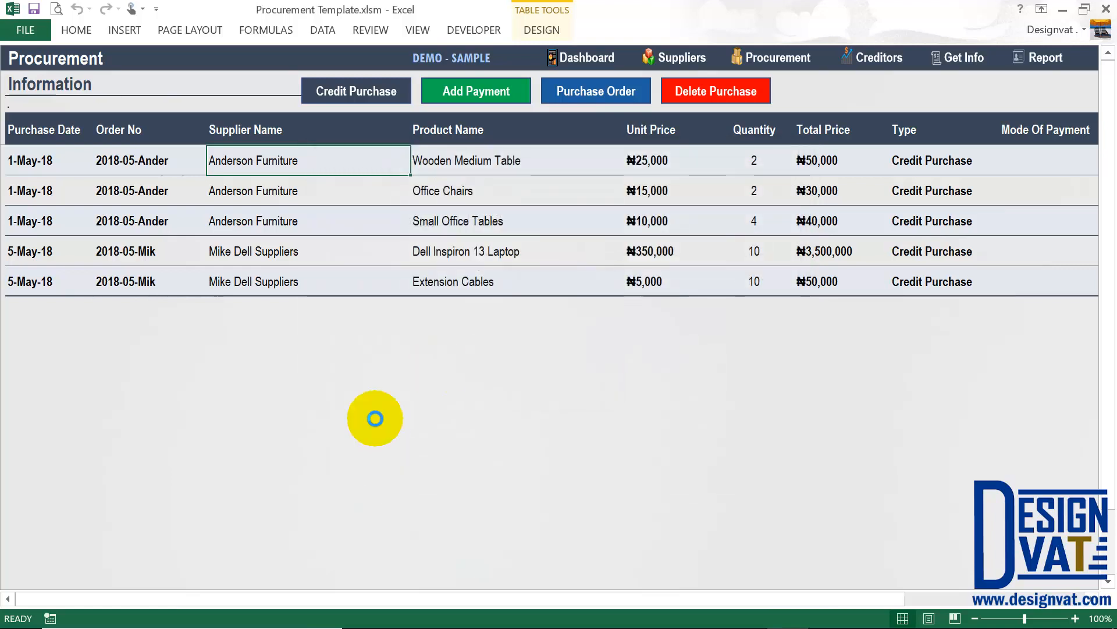
{"action": "left_click", "coordinate": [12, 308]}
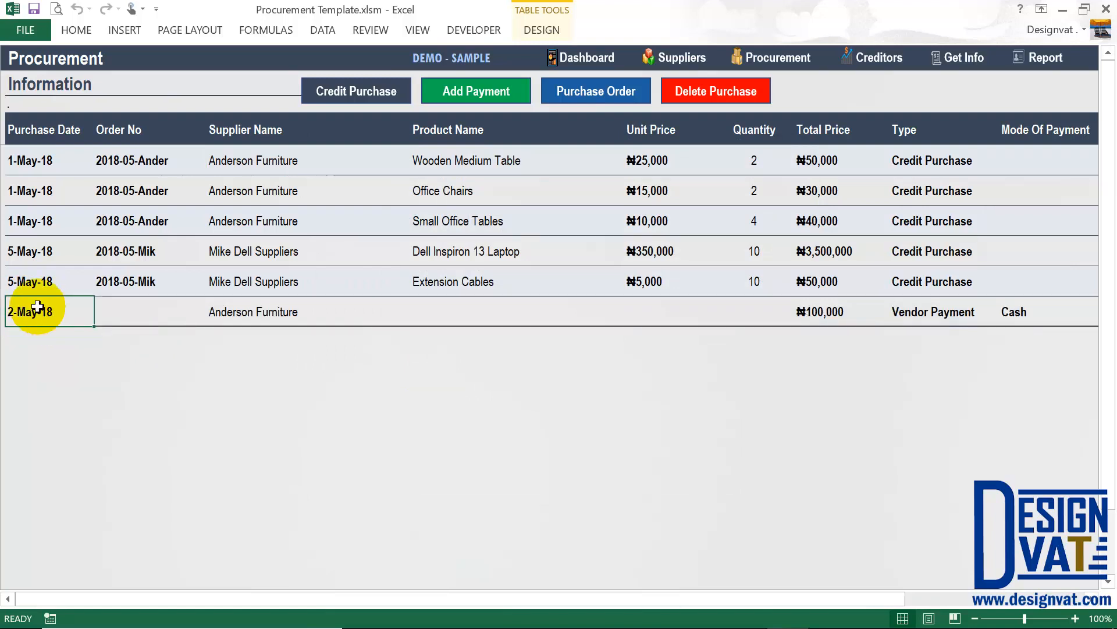
{"action": "left_click", "coordinate": [239, 312]}
{"action": "left_click", "coordinate": [812, 308]}
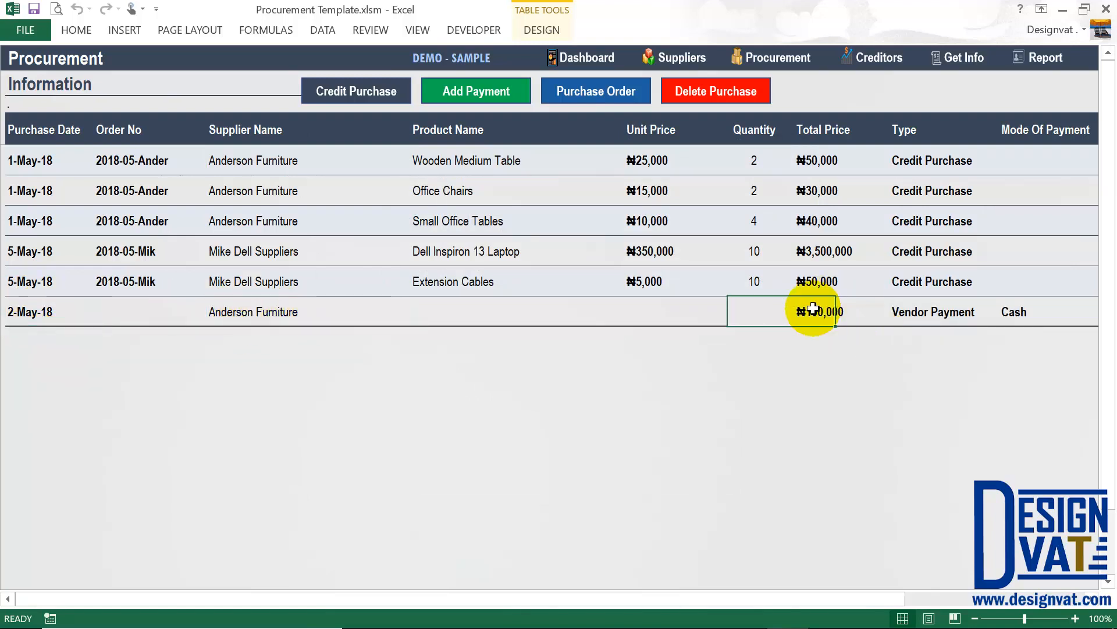
{"action": "left_click", "coordinate": [925, 315]}
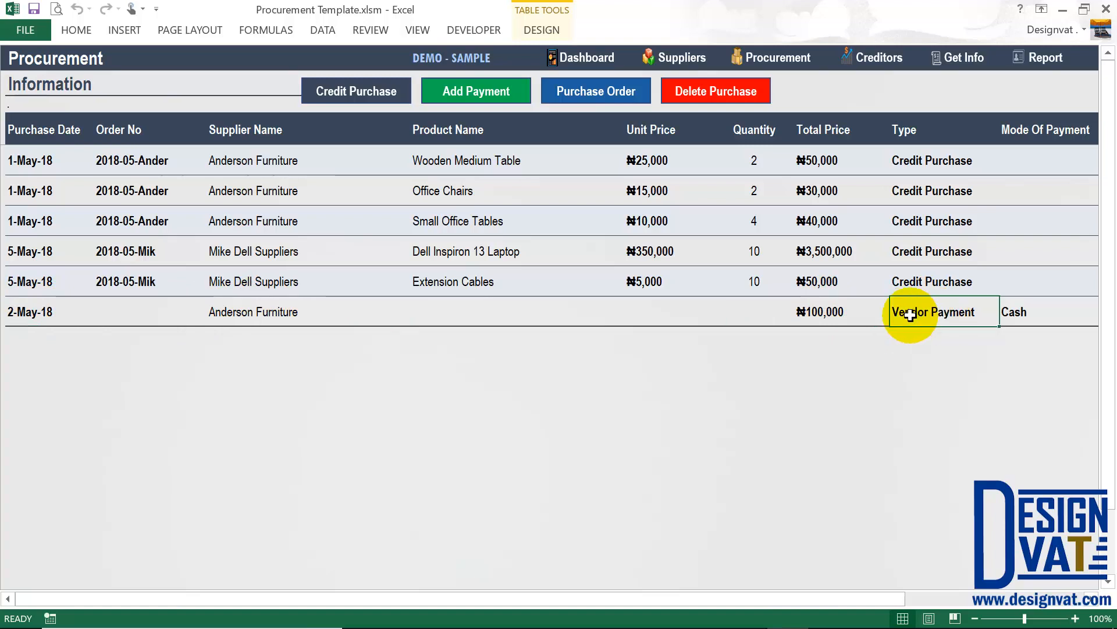
{"action": "left_click", "coordinate": [1035, 312]}
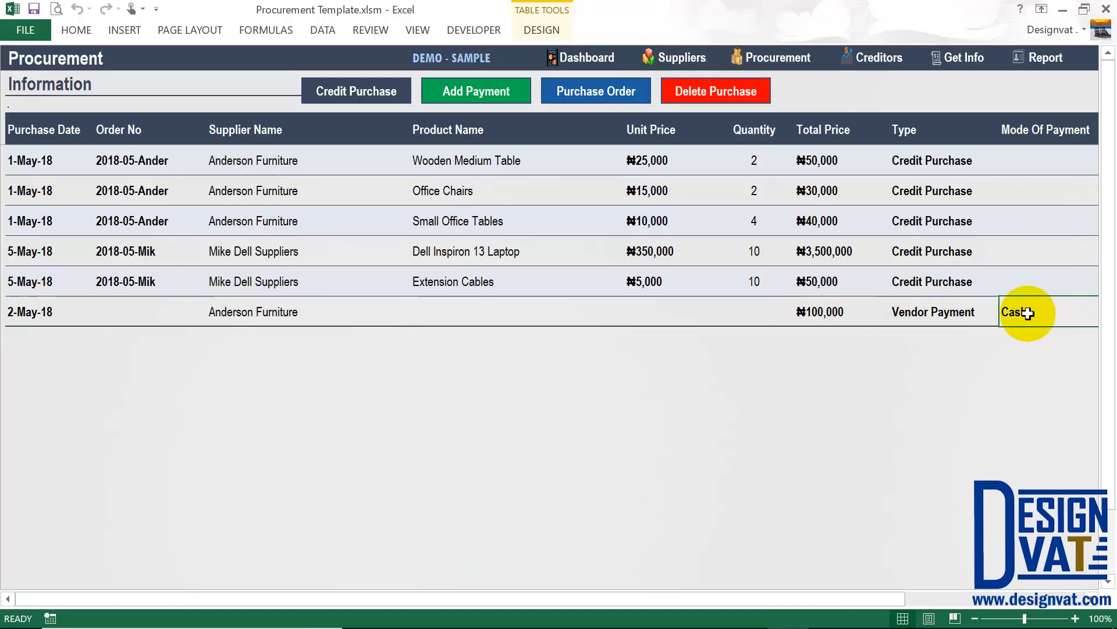
{"action": "left_click", "coordinate": [830, 312]}
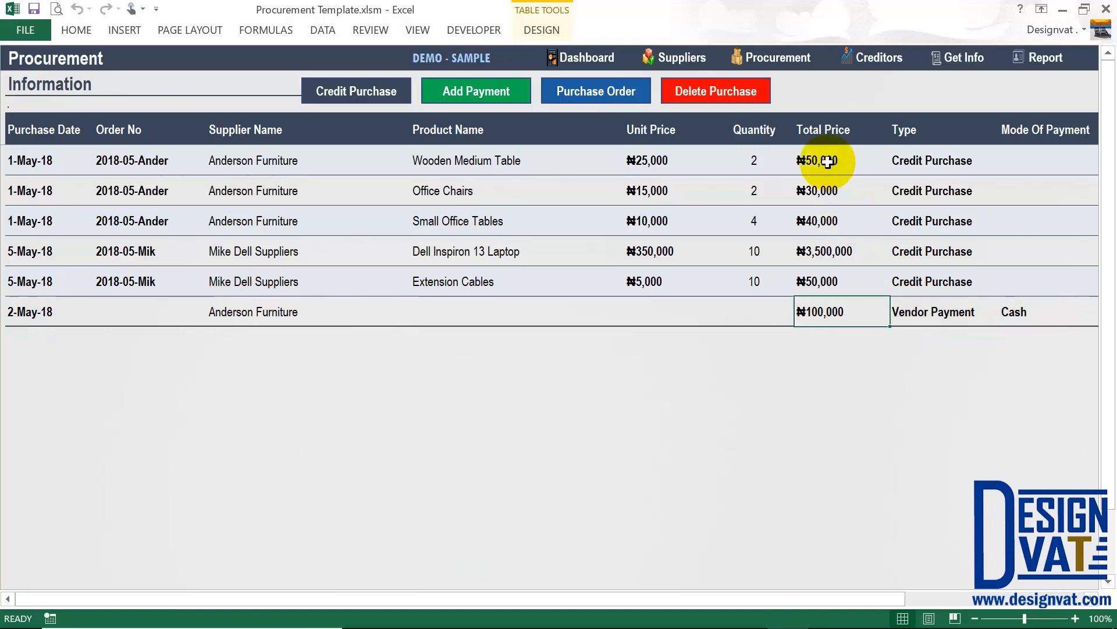
{"action": "left_click_drag", "start_coordinate": [827, 160], "coordinate": [821, 216]}
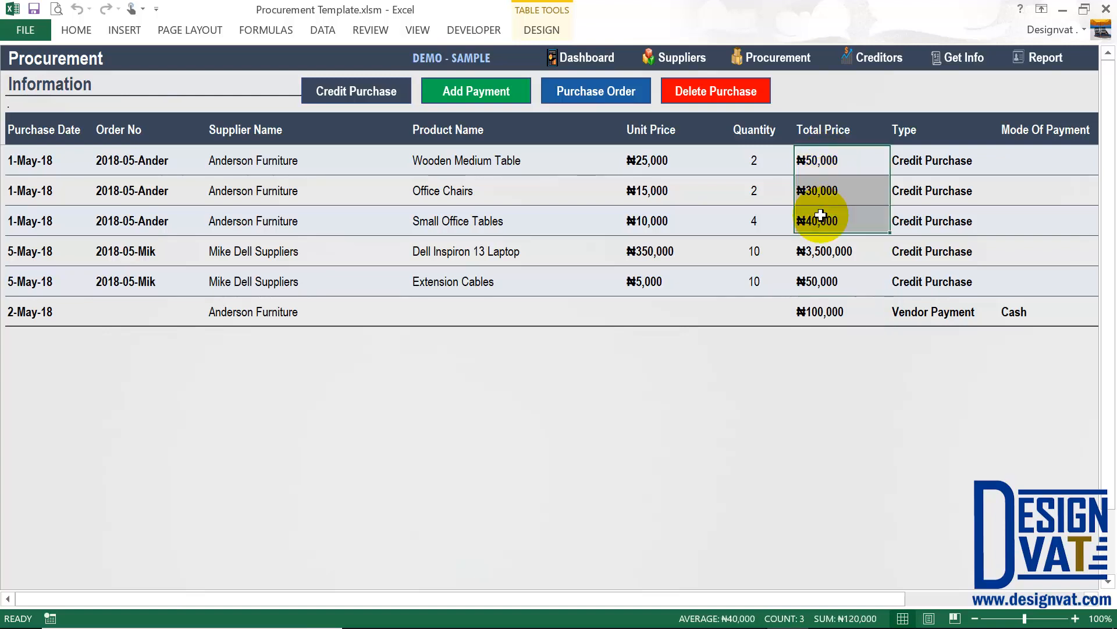
{"action": "left_click", "coordinate": [820, 314]}
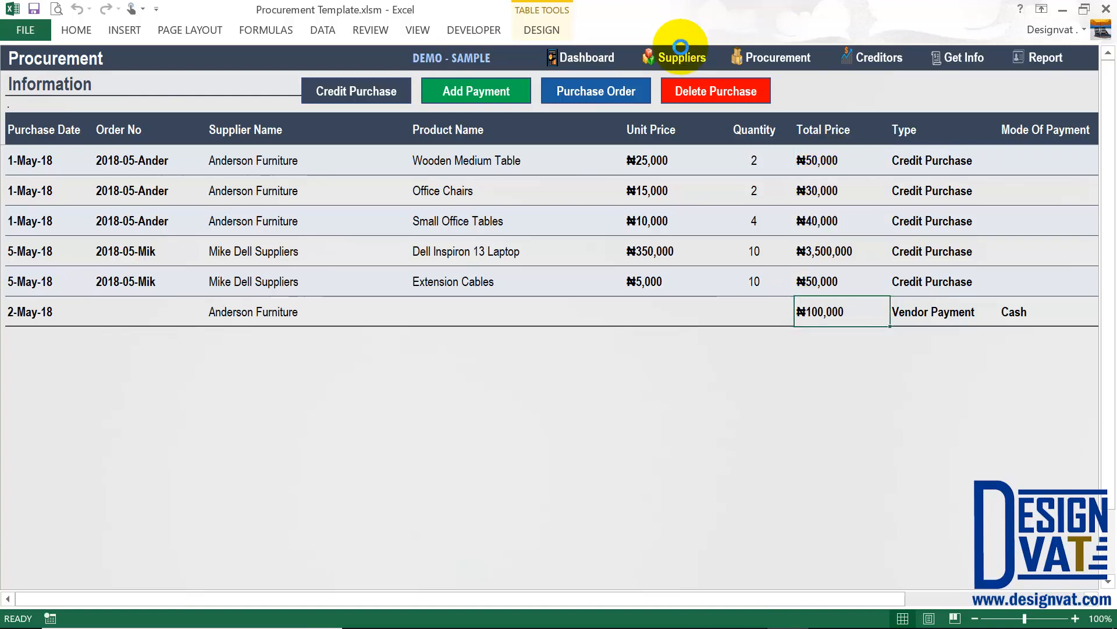
{"action": "left_click", "coordinate": [680, 55]}
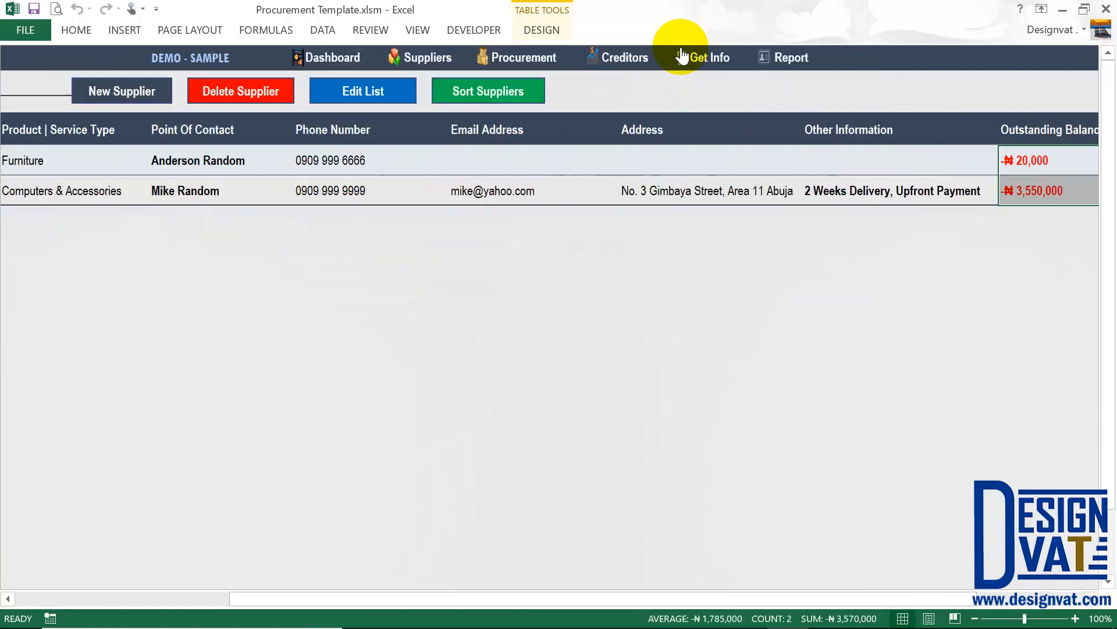
{"action": "left_click", "coordinate": [1041, 160]}
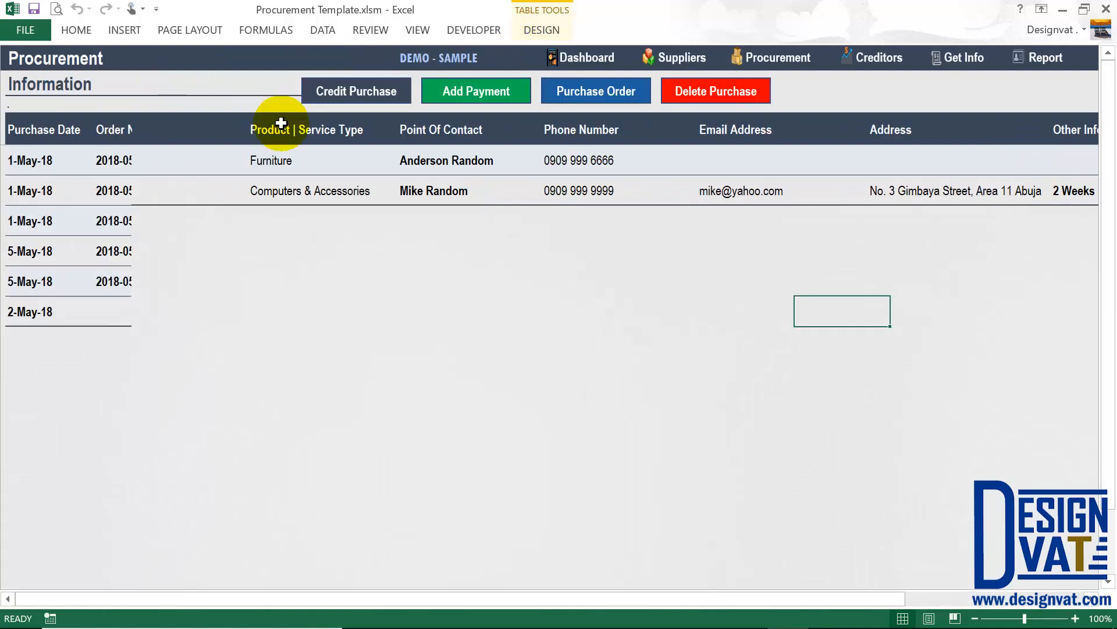
Start a new vendor payment to Mike Dell Suppliers, showing its 3,550,000 balance due.
{"action": "left_click", "coordinate": [473, 95]}
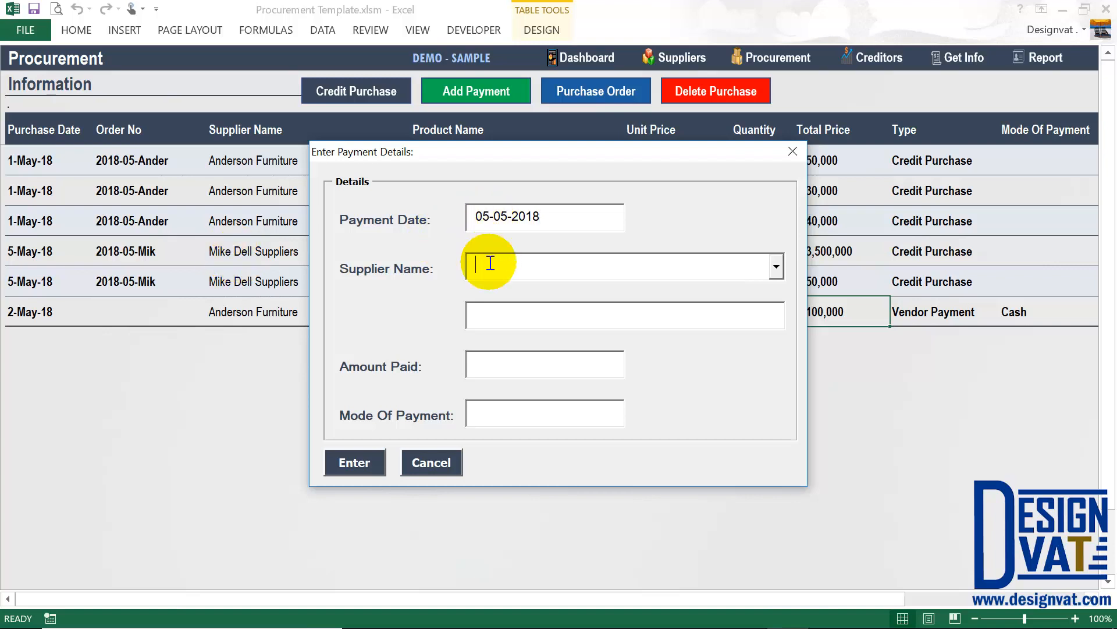
{"action": "type", "text": "Mike Dell Suppliers"}
{"action": "key", "text": "Tab"}
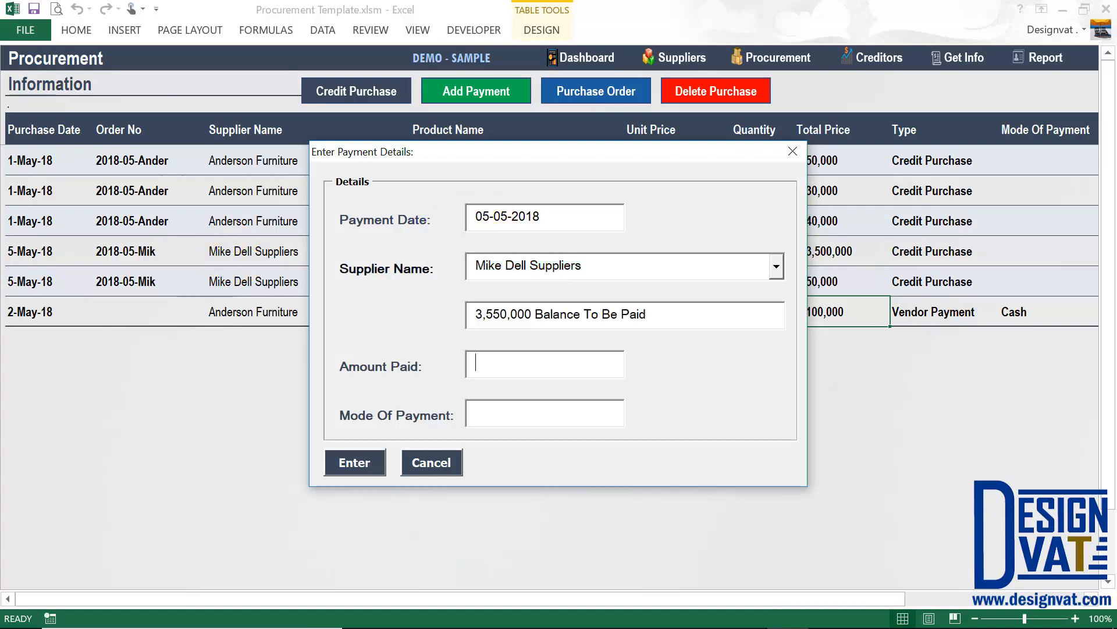
{"action": "left_click_drag", "start_coordinate": [476, 315], "coordinate": [531, 316]}
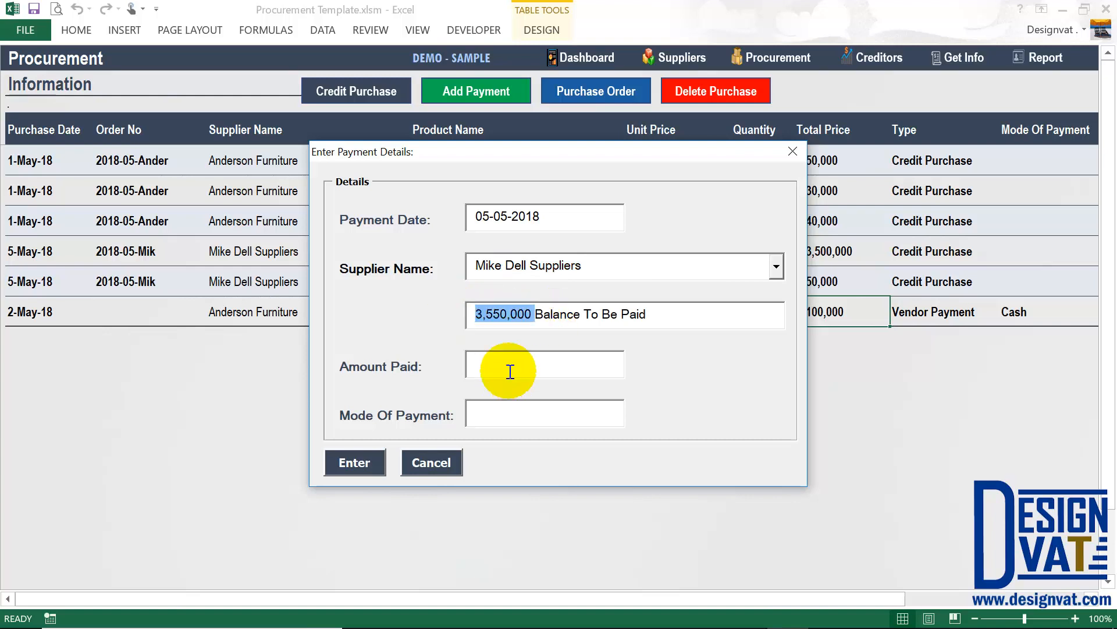
Enter 550,000 paid by Bank Transfer, submit, and dismiss the Payment Added message.
{"action": "left_click", "coordinate": [503, 365]}
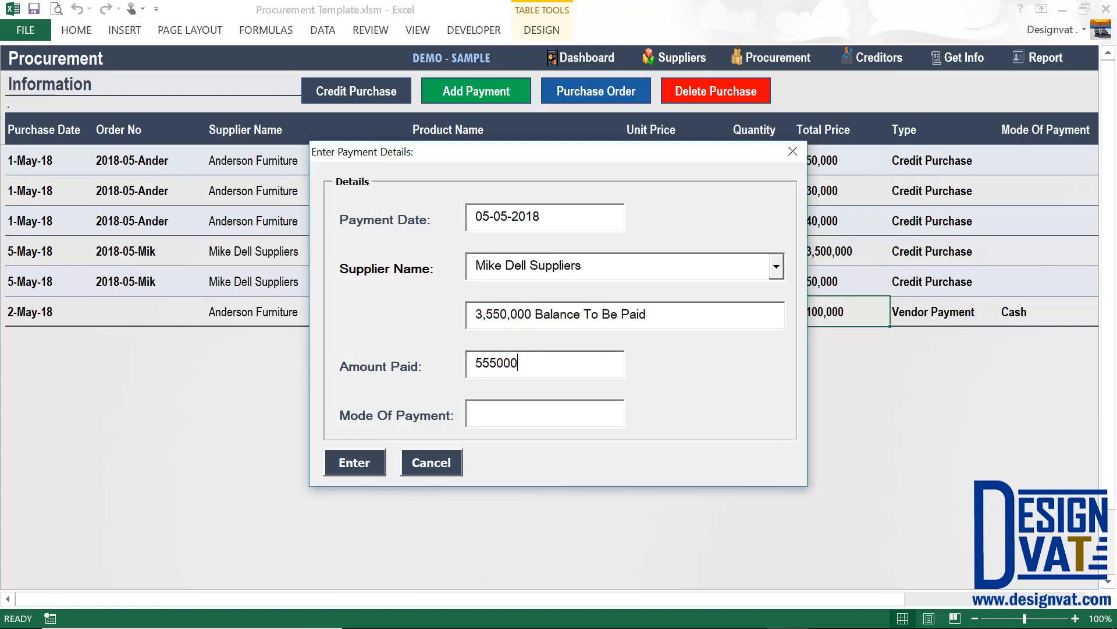
{"action": "left_click", "coordinate": [497, 365]}
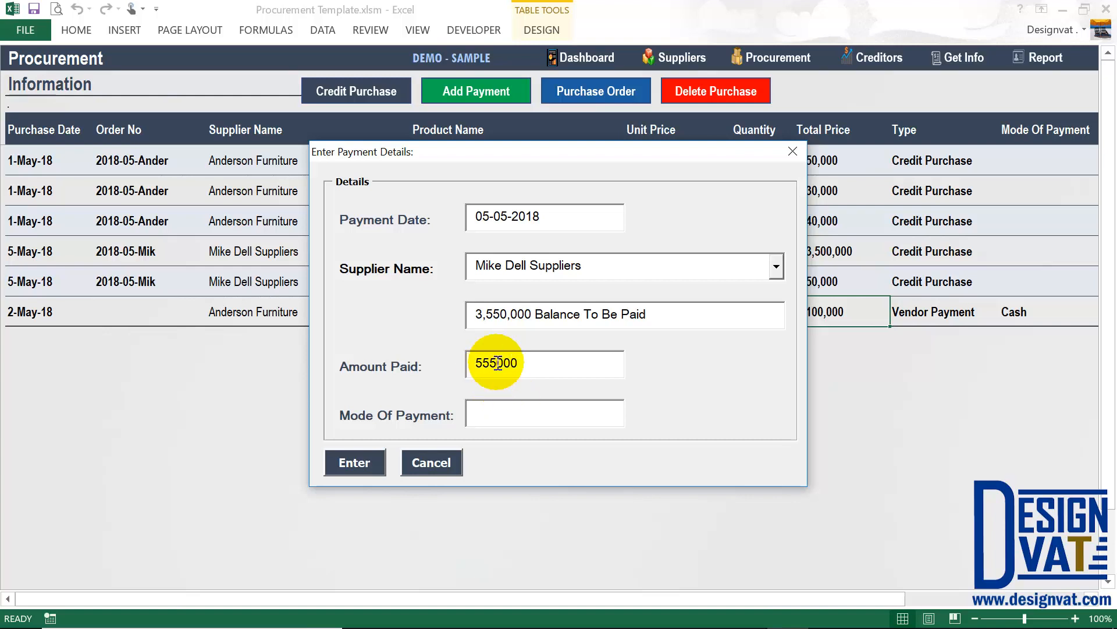
{"action": "key", "text": "BackSpace"}
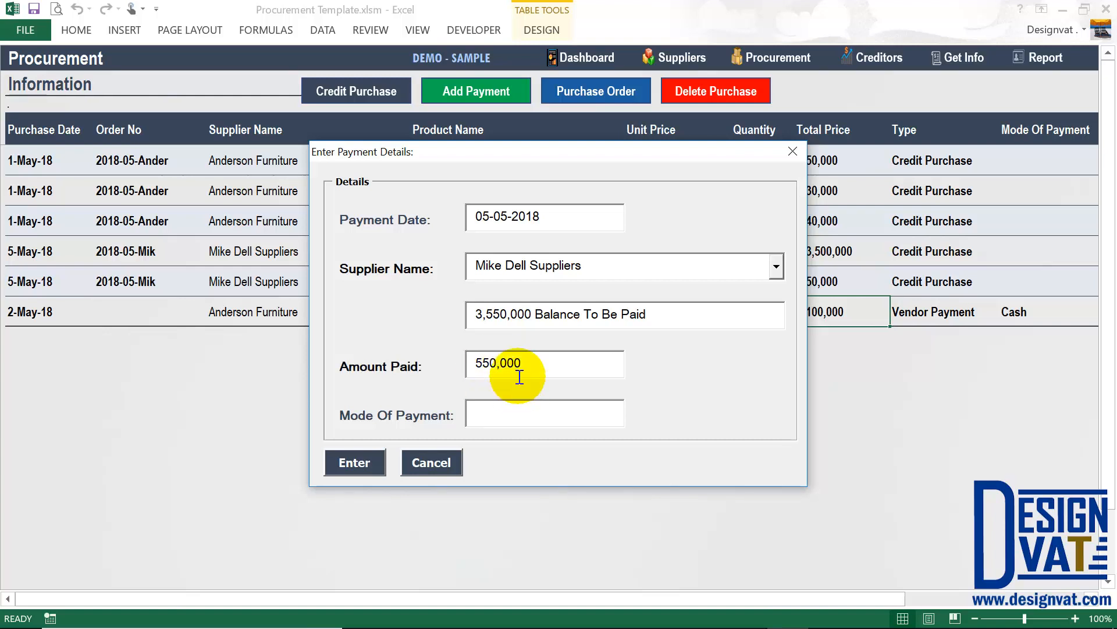
{"action": "type", "text": "bA"}
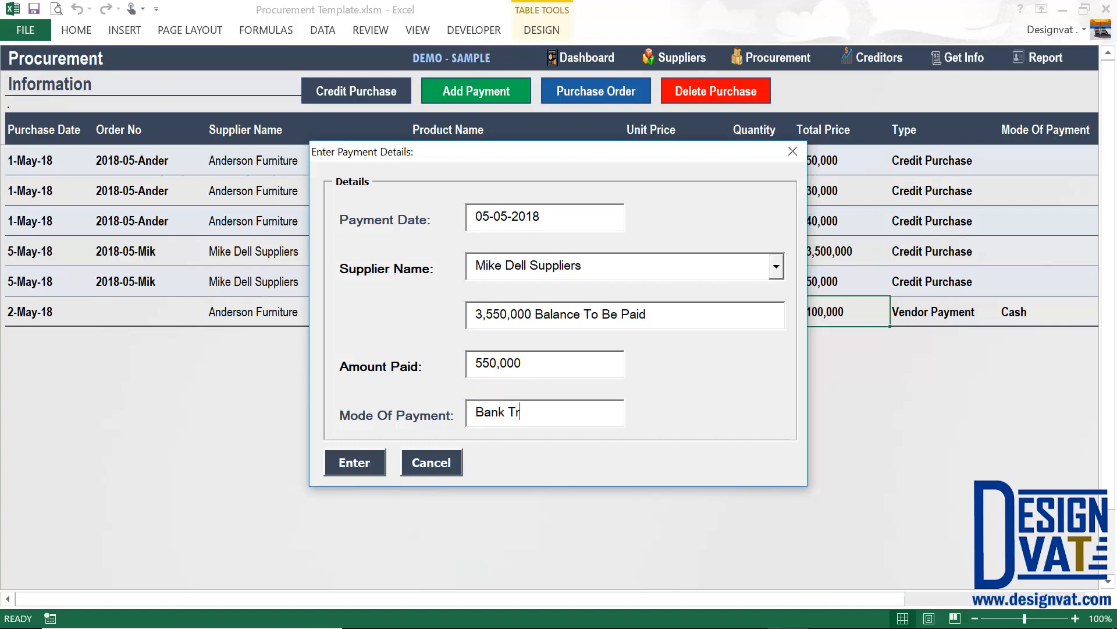
{"action": "type", "text": "nk Transfer"}
{"action": "left_click", "coordinate": [355, 462]}
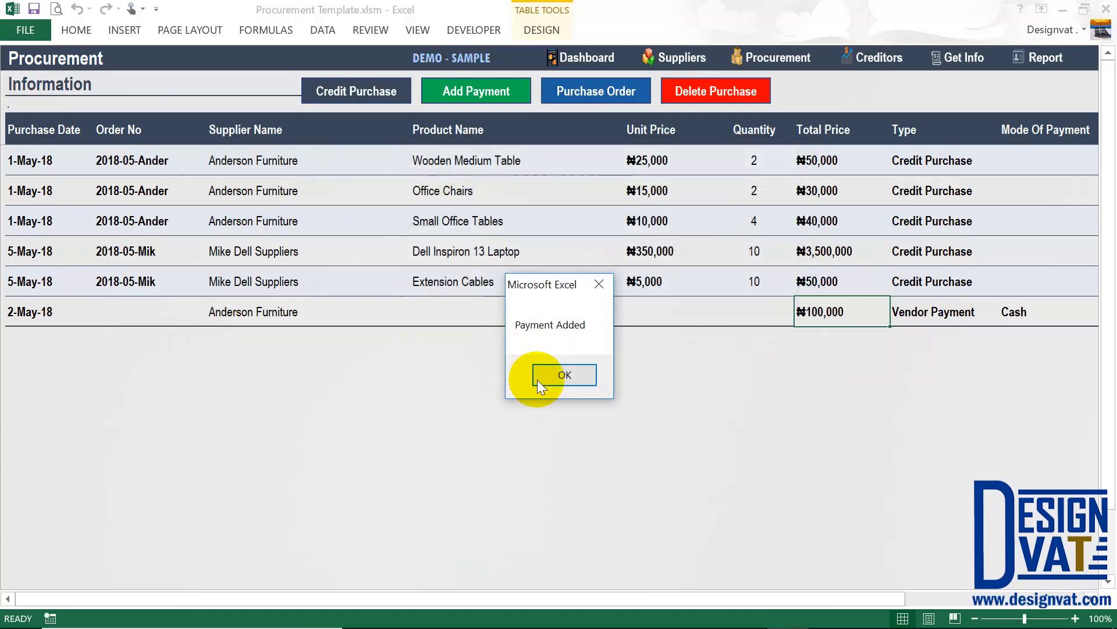
{"action": "left_click", "coordinate": [551, 375]}
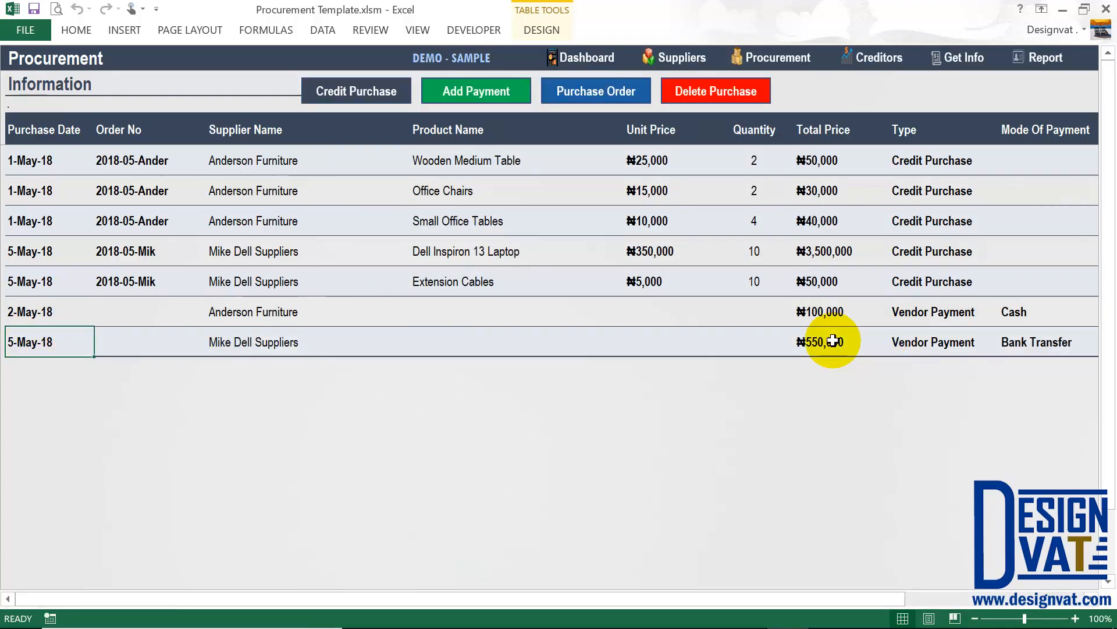
{"action": "left_click", "coordinate": [833, 341]}
{"action": "left_click", "coordinate": [834, 254]}
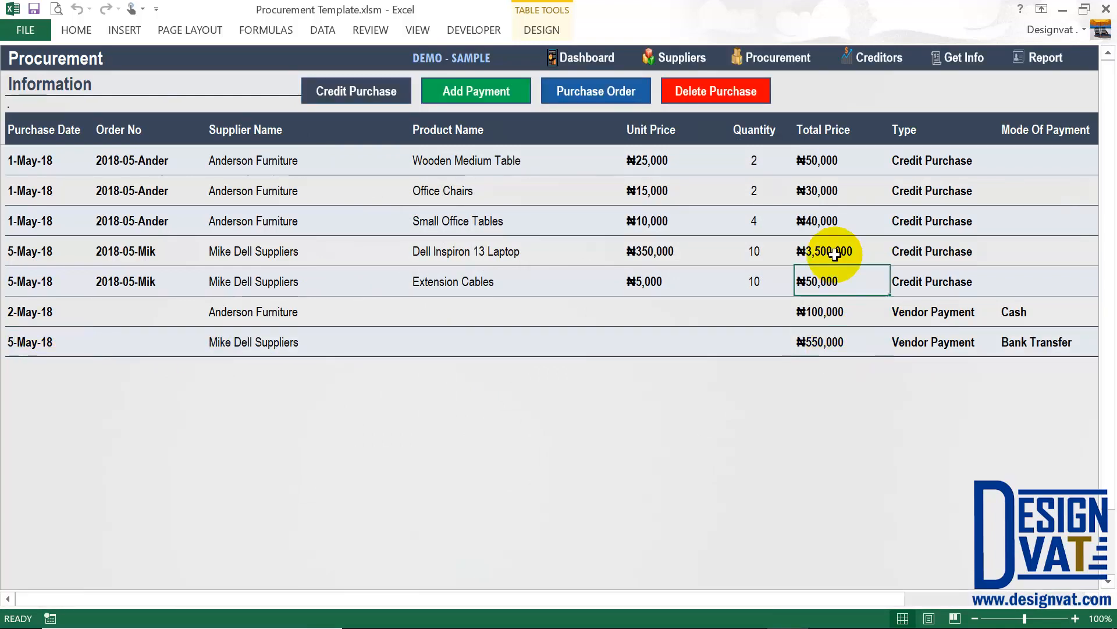
{"action": "left_click", "coordinate": [825, 344]}
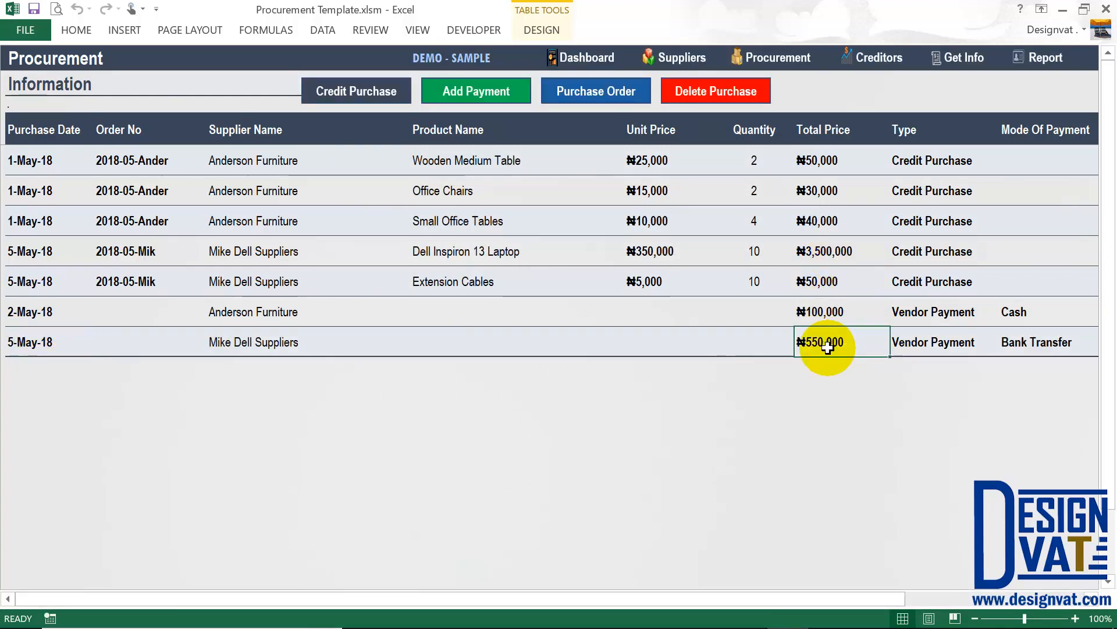
{"action": "left_click", "coordinate": [657, 54]}
{"action": "left_click", "coordinate": [1036, 188]}
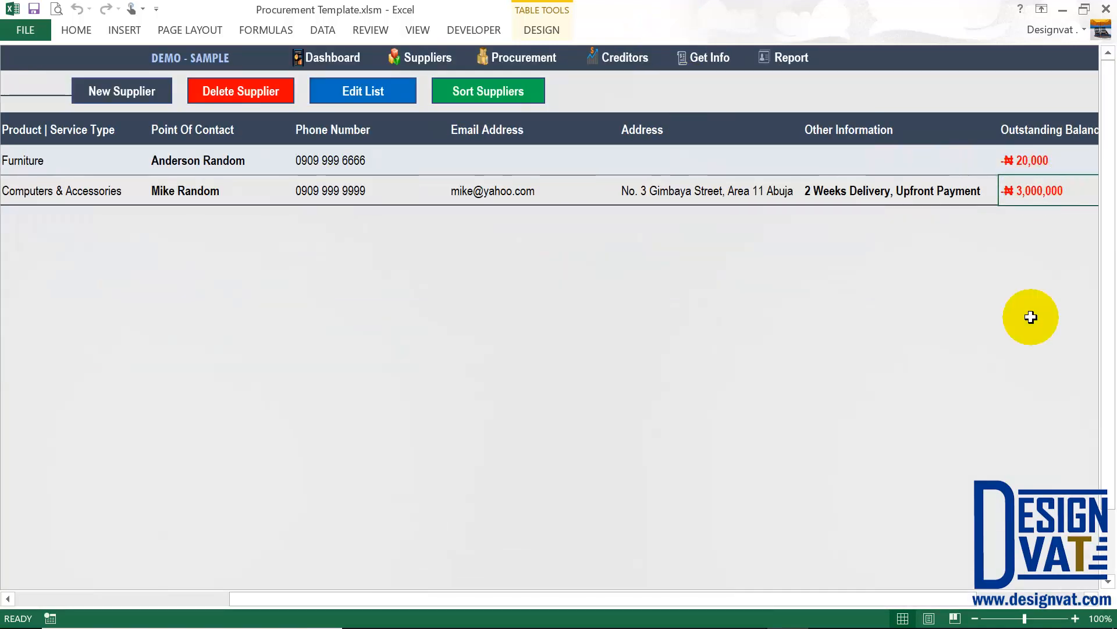
{"action": "left_click", "coordinate": [553, 57]}
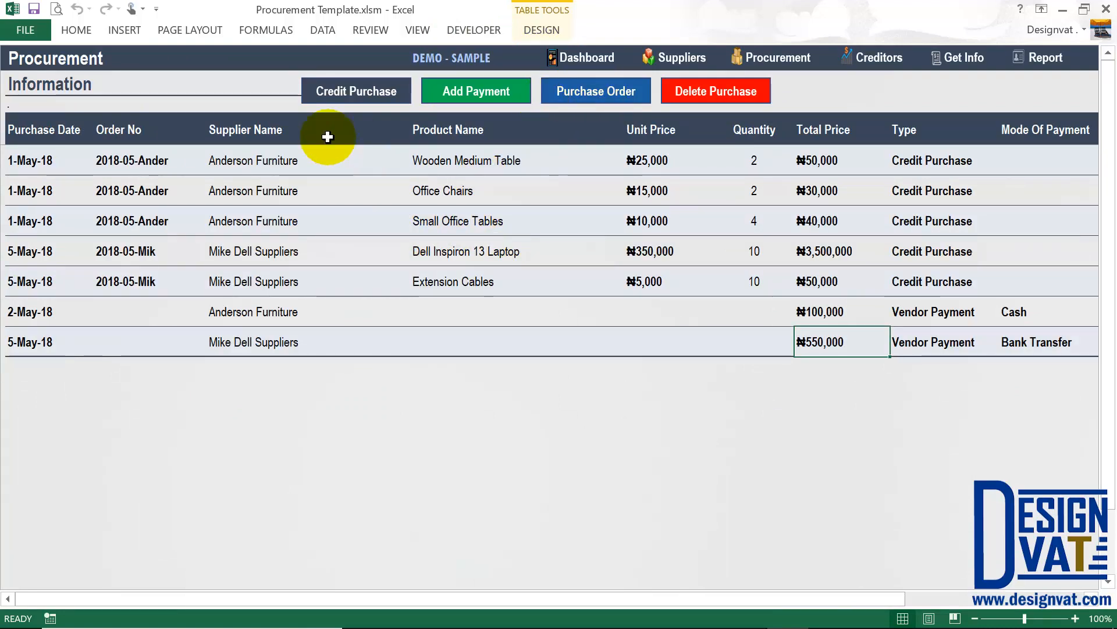
{"action": "left_click_drag", "start_coordinate": [296, 163], "coordinate": [276, 230]}
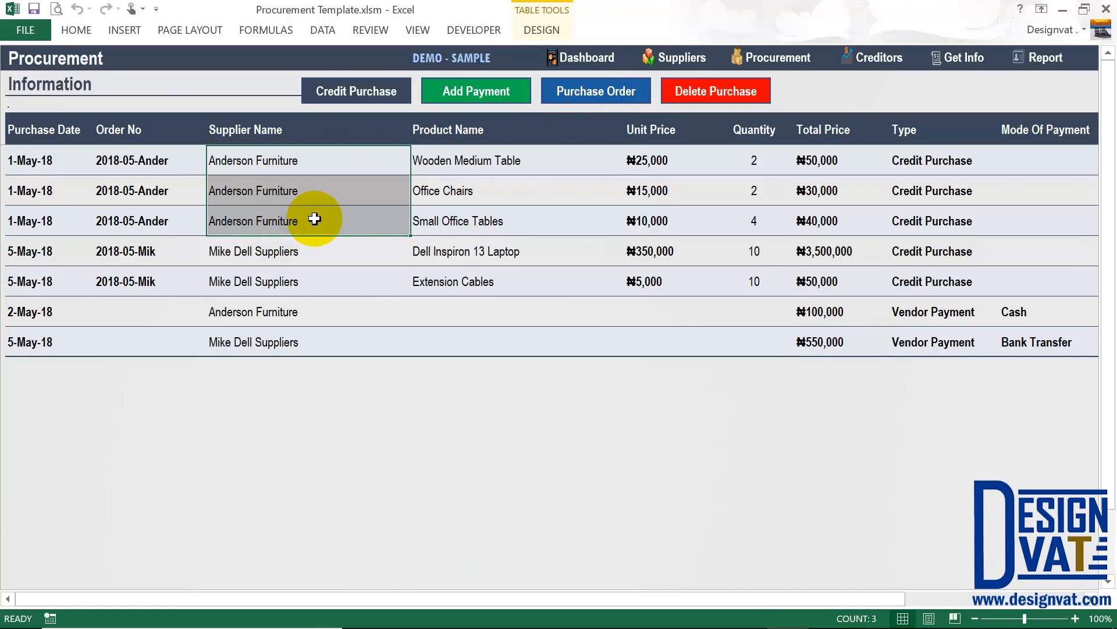
{"action": "left_click", "coordinate": [276, 180]}
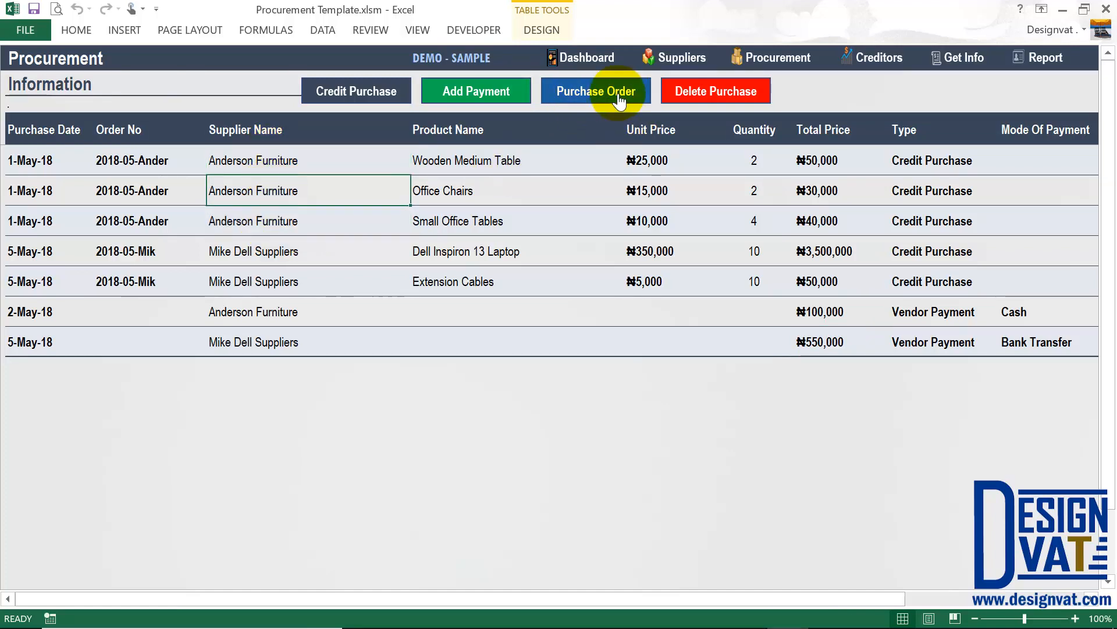
Generate the purchase order form for Anderson Furniture's first order number.
{"action": "left_click", "coordinate": [598, 98]}
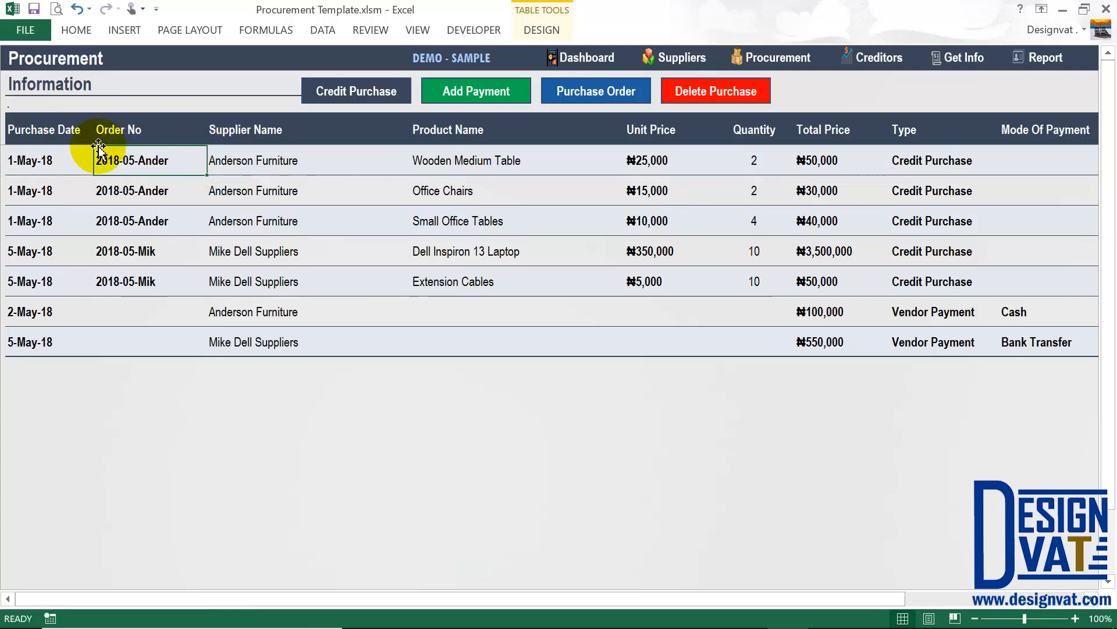
{"action": "left_click_drag", "start_coordinate": [150, 162], "coordinate": [145, 221]}
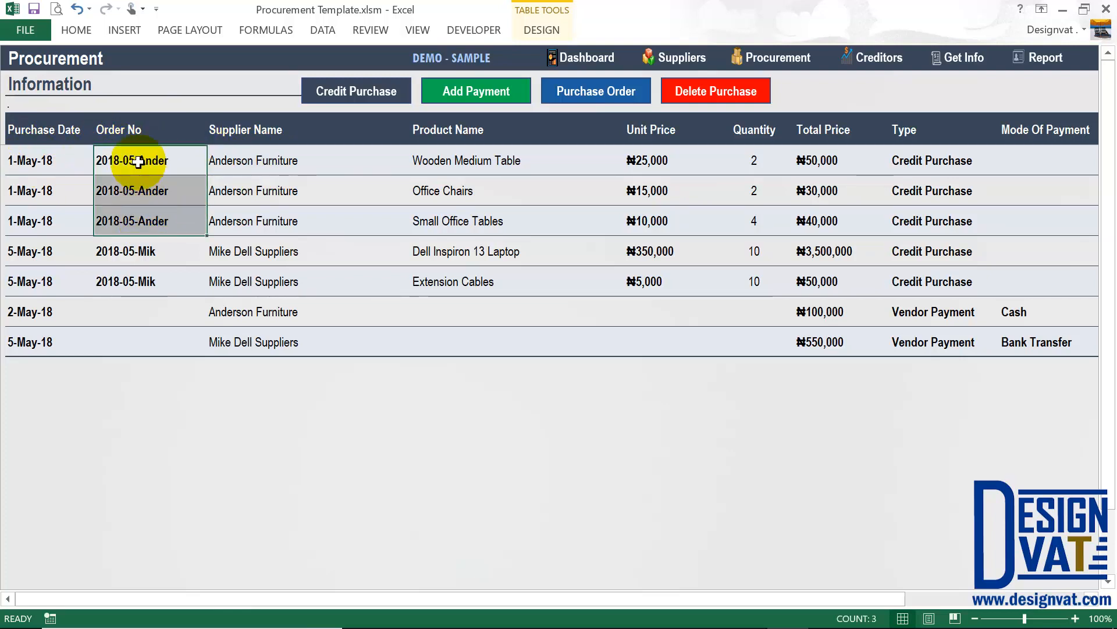
{"action": "left_click", "coordinate": [120, 159]}
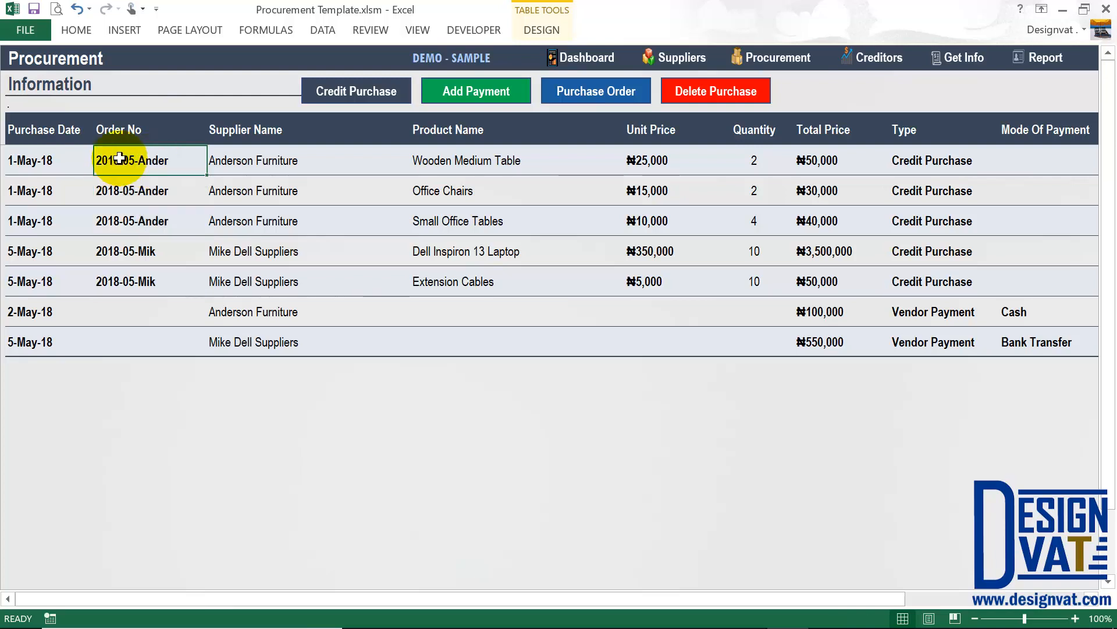
{"action": "left_click", "coordinate": [119, 221]}
{"action": "left_click", "coordinate": [139, 161]}
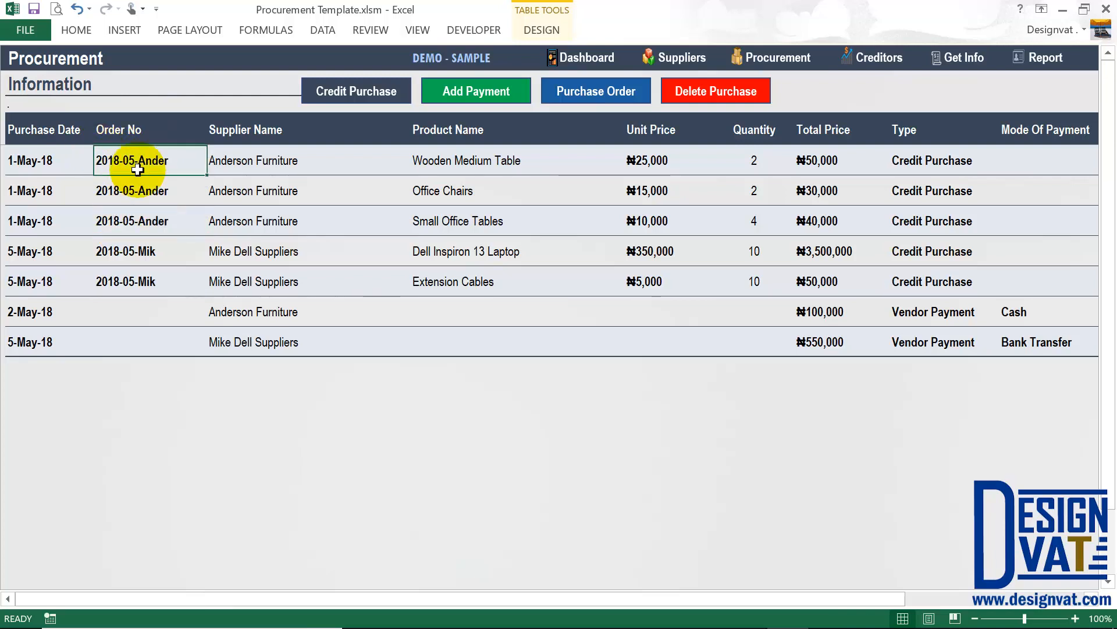
{"action": "left_click", "coordinate": [594, 87]}
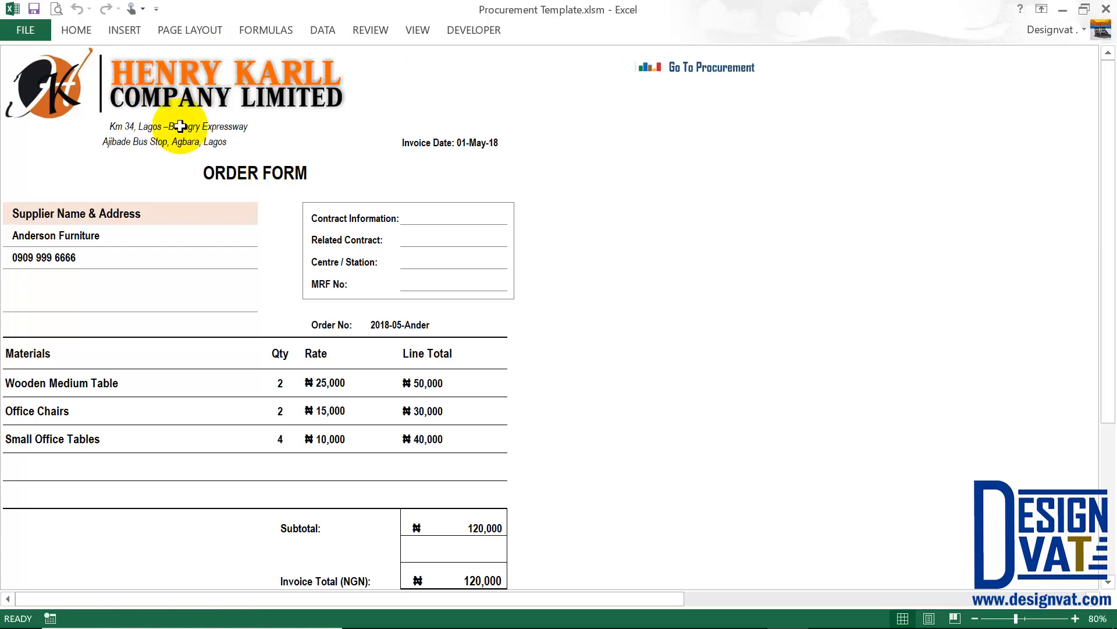
Review the form's order number 2018-05-Ander, three items and supplier details, then return to Procurement.
{"action": "left_click", "coordinate": [295, 249]}
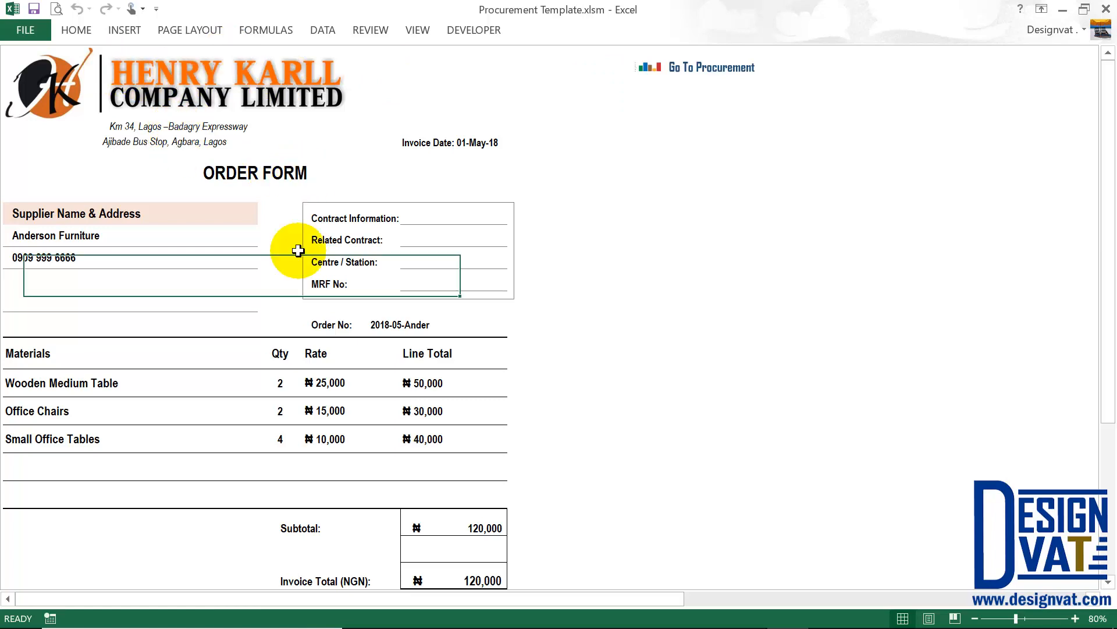
{"action": "left_click", "coordinate": [291, 175]}
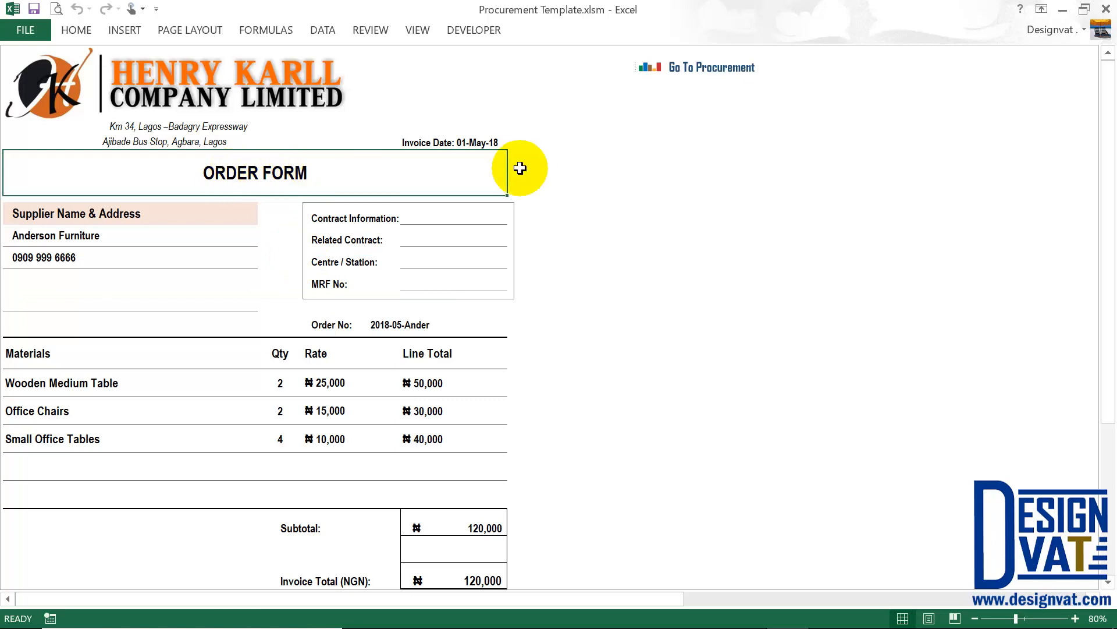
{"action": "left_click", "coordinate": [476, 142]}
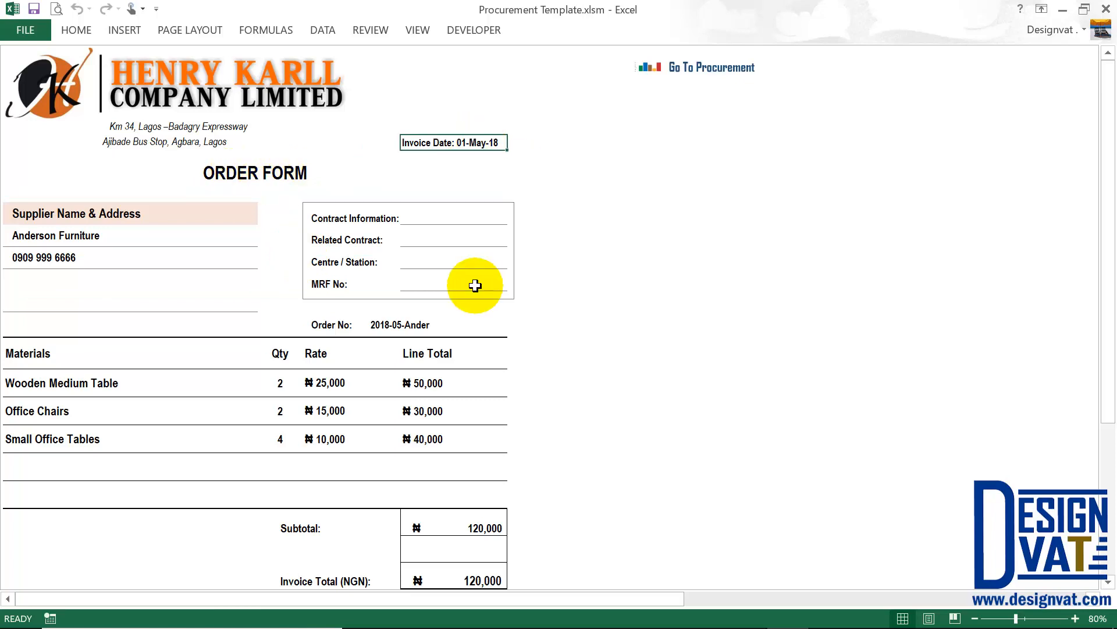
{"action": "left_click", "coordinate": [402, 325]}
{"action": "left_click_drag", "start_coordinate": [316, 383], "coordinate": [155, 452]}
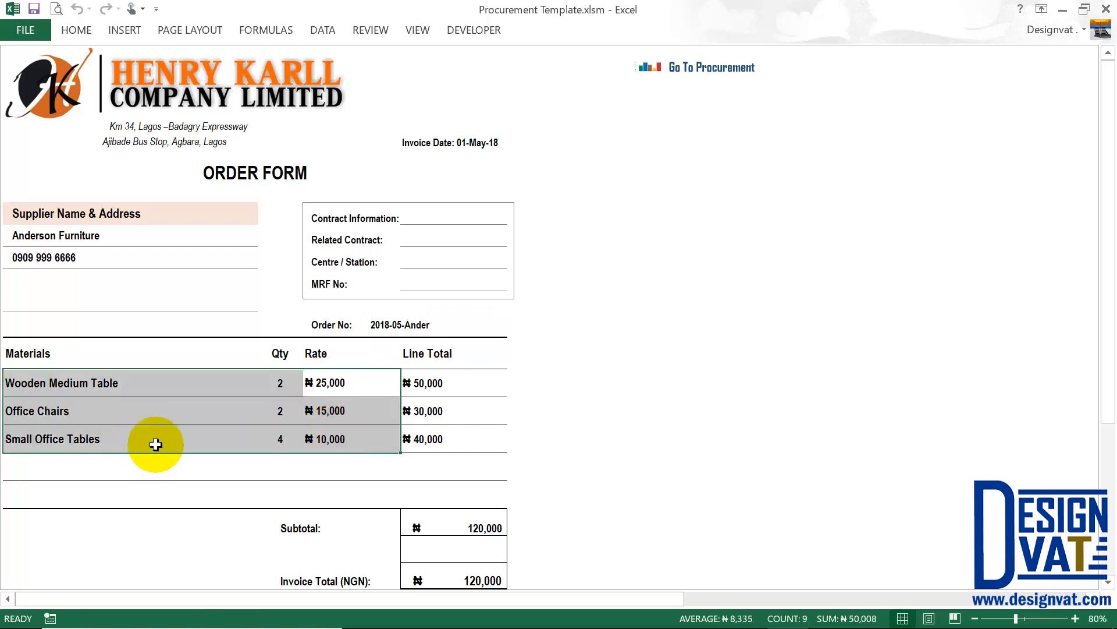
{"action": "left_click", "coordinate": [129, 215]}
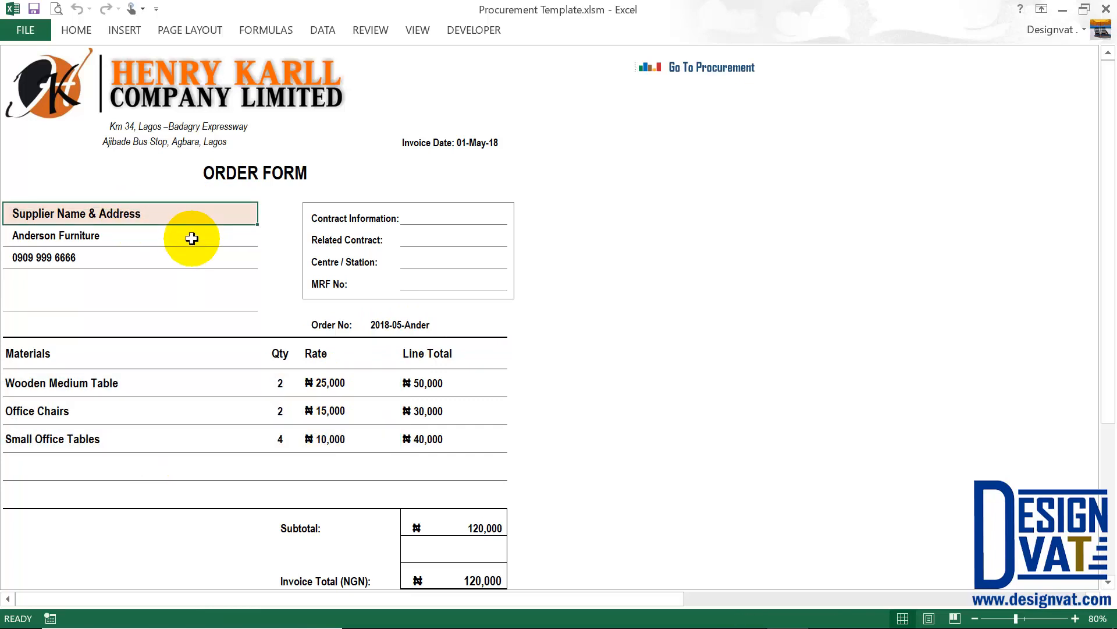
{"action": "left_click", "coordinate": [63, 235]}
{"action": "left_click", "coordinate": [45, 257]}
{"action": "left_click", "coordinate": [39, 287]}
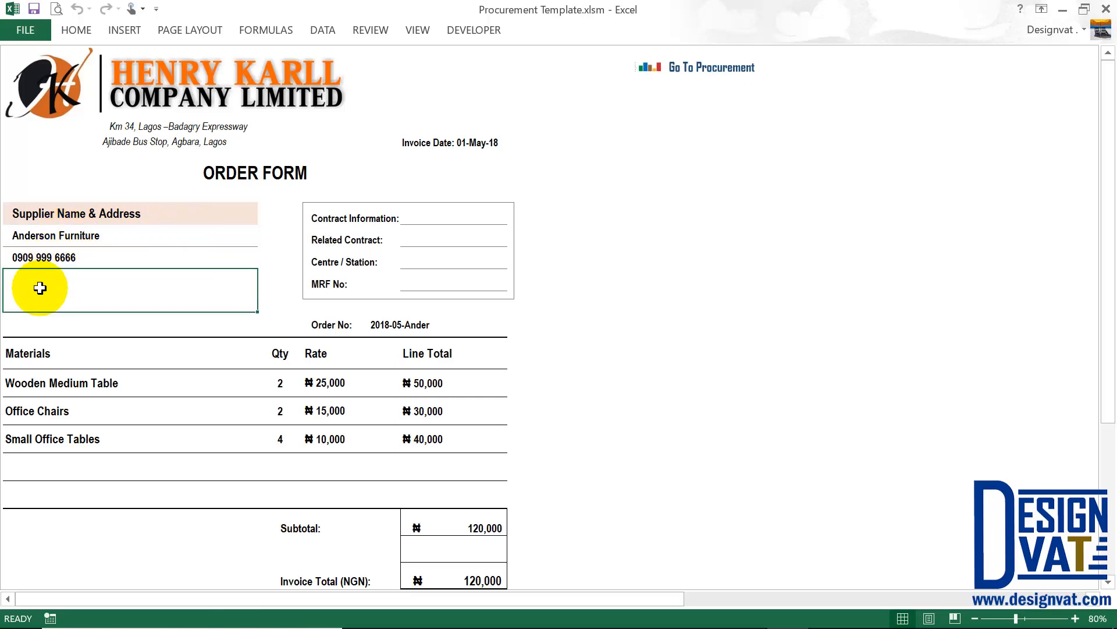
{"action": "left_click_drag", "start_coordinate": [40, 287], "coordinate": [40, 261]}
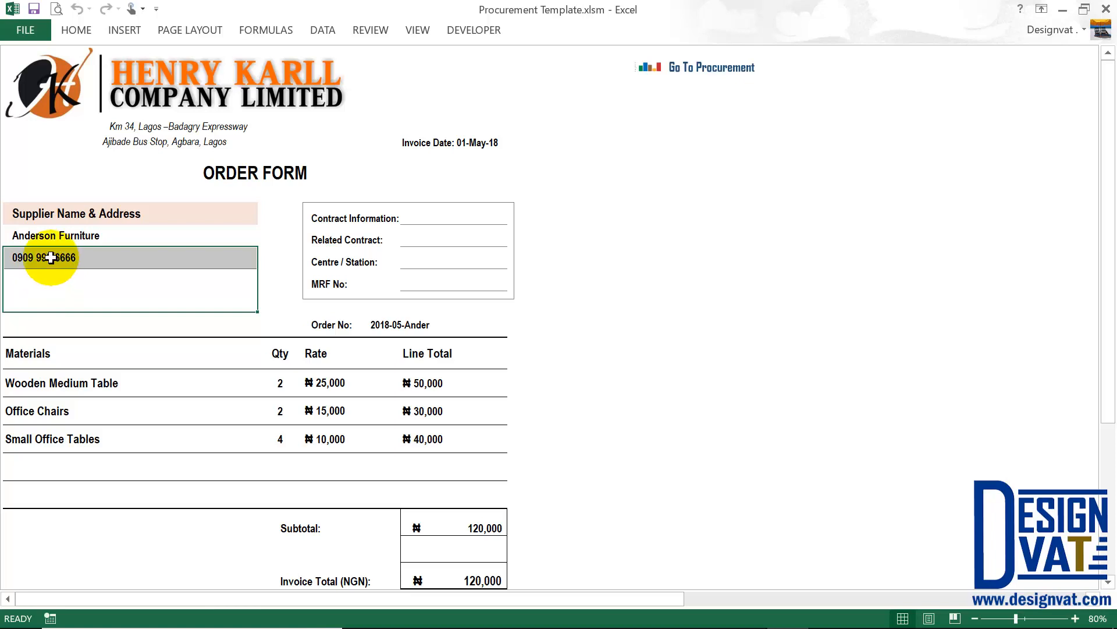
{"action": "left_click", "coordinate": [47, 257]}
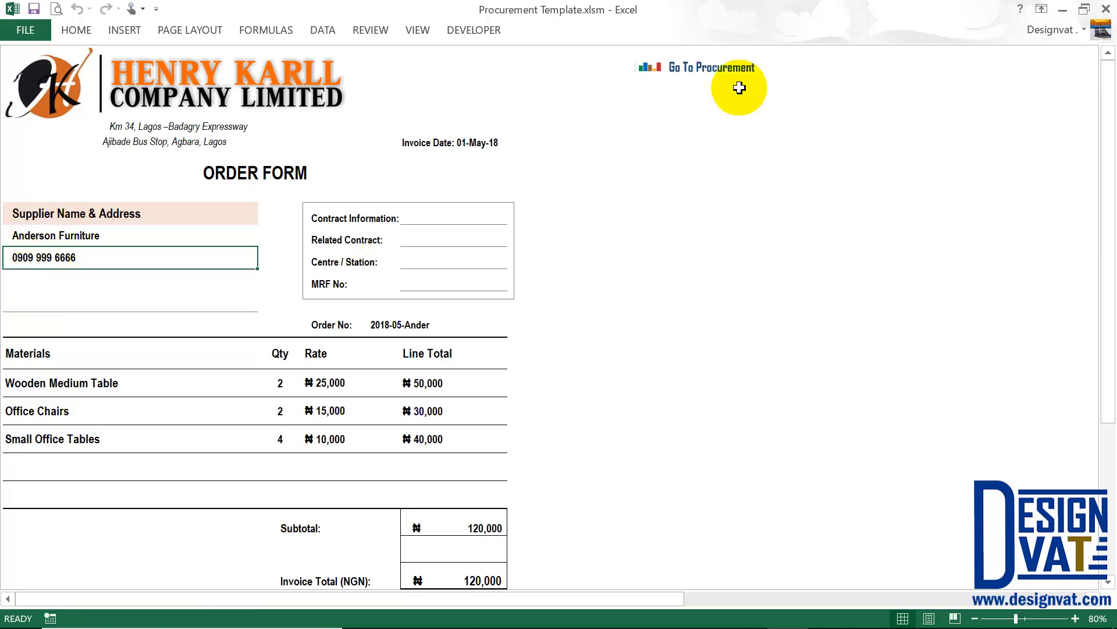
{"action": "left_click", "coordinate": [722, 69]}
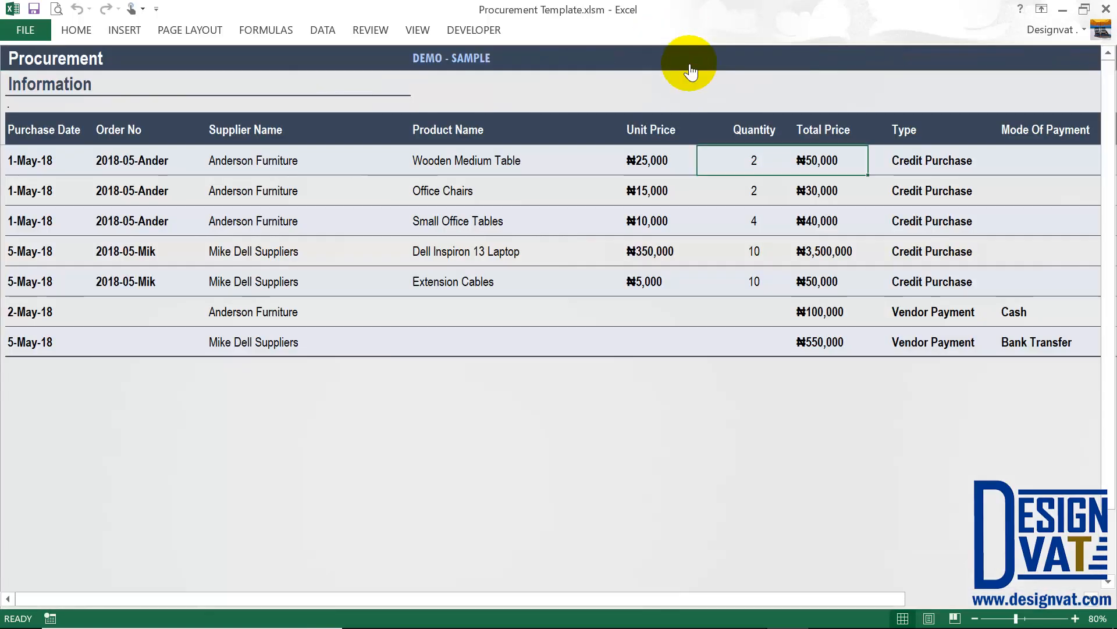
Fill Anderson Furniture's empty Email Address and Address cells, then return to the Procurement sheet.
{"action": "left_click", "coordinate": [687, 64]}
{"action": "left_click", "coordinate": [87, 156]}
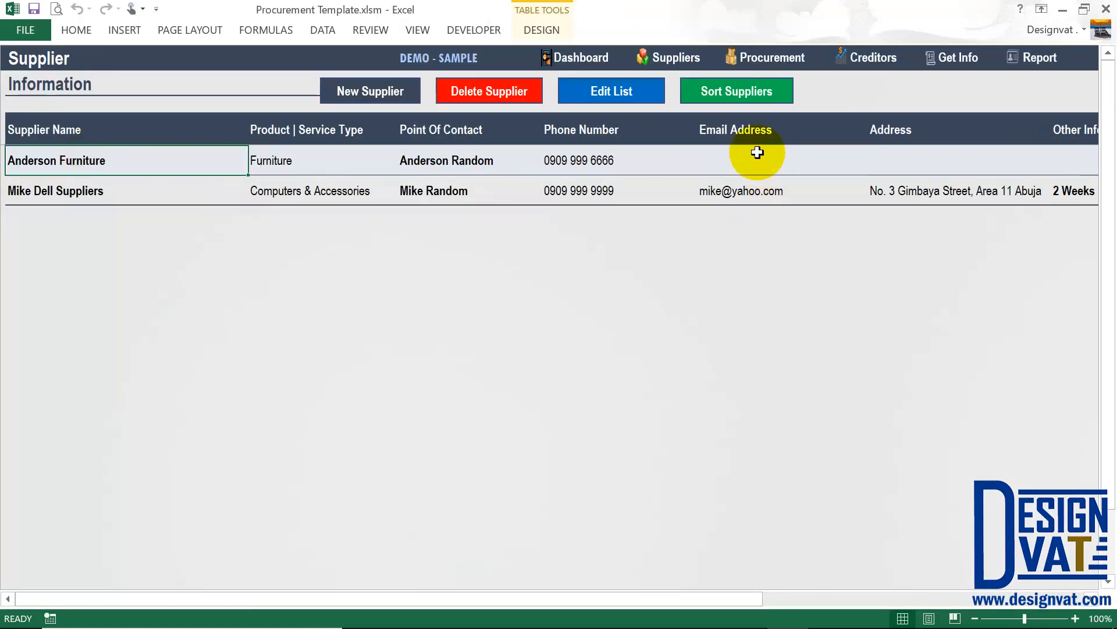
{"action": "left_click_drag", "start_coordinate": [753, 153], "coordinate": [908, 156]}
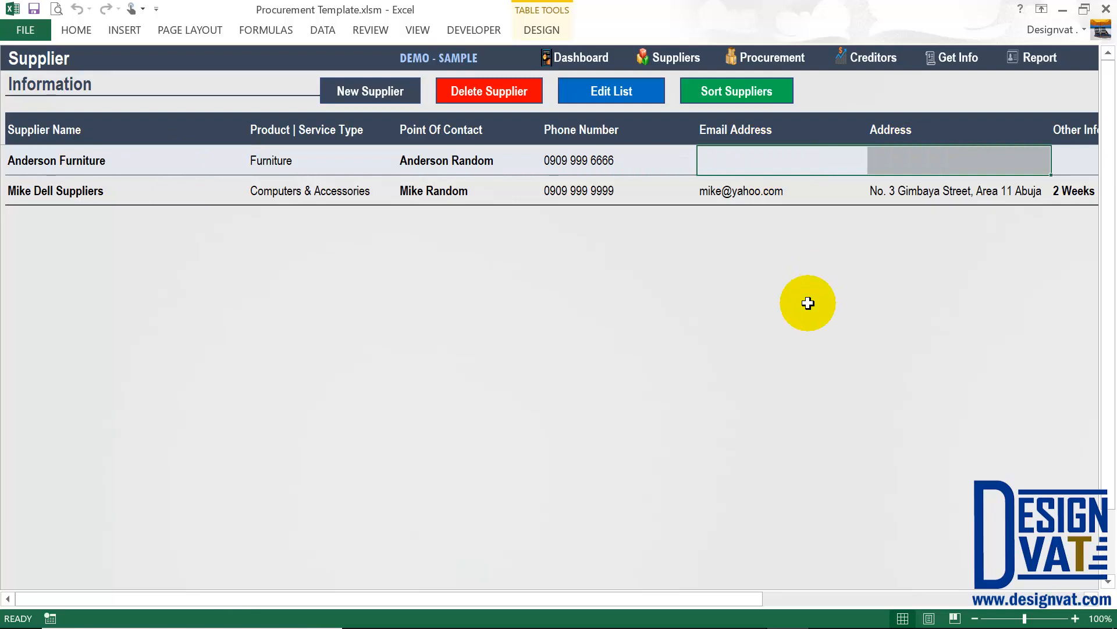
{"action": "left_click", "coordinate": [774, 168]}
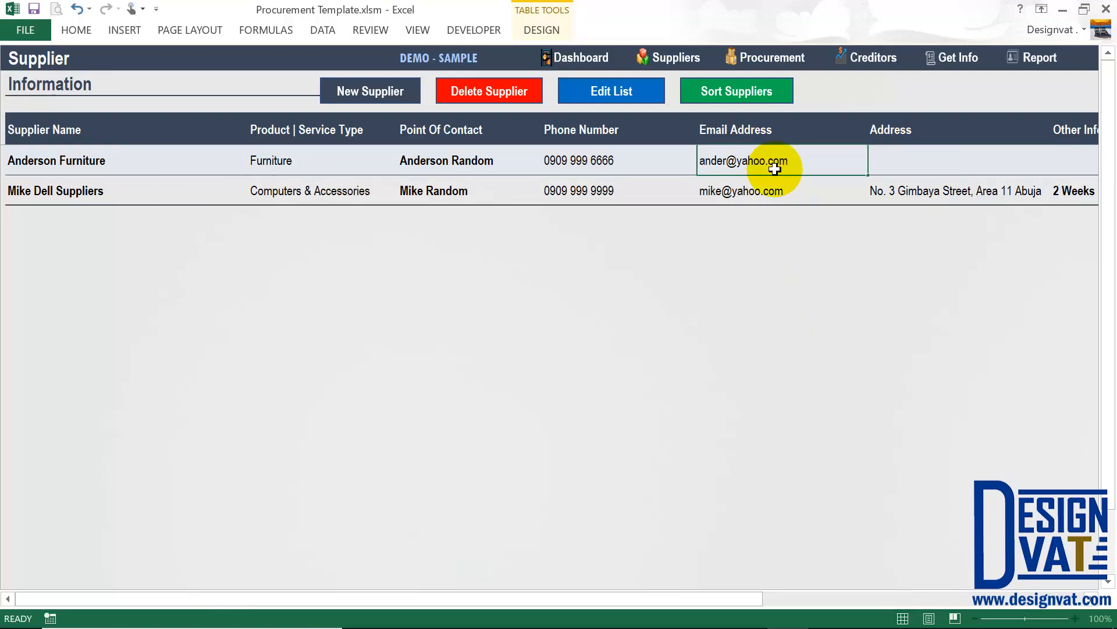
{"action": "key", "text": "Tab"}
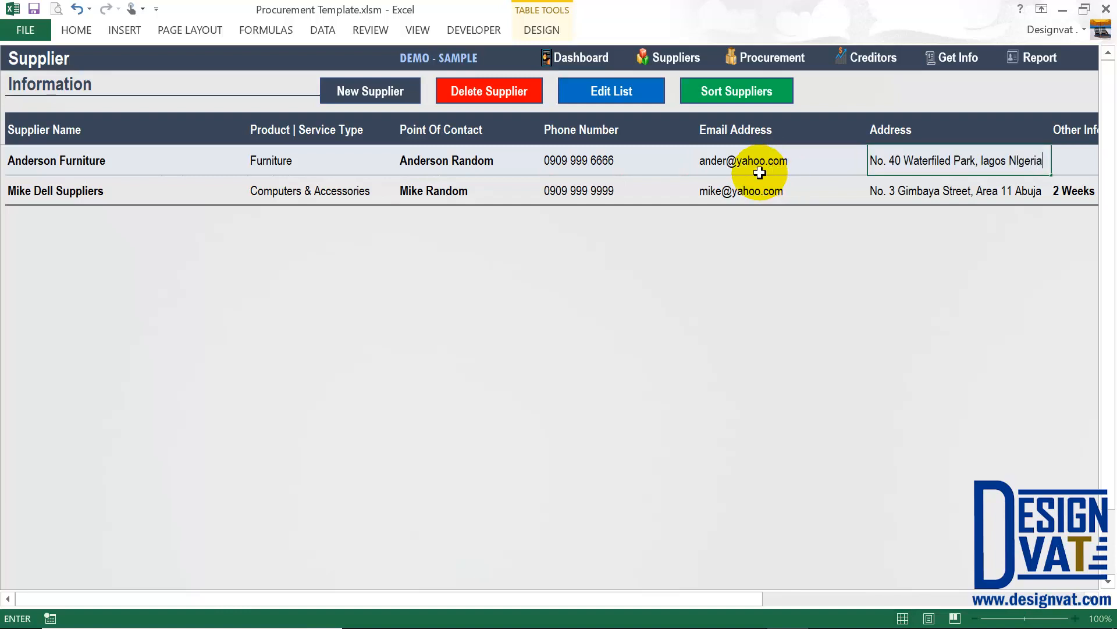
{"action": "left_click", "coordinate": [738, 164]}
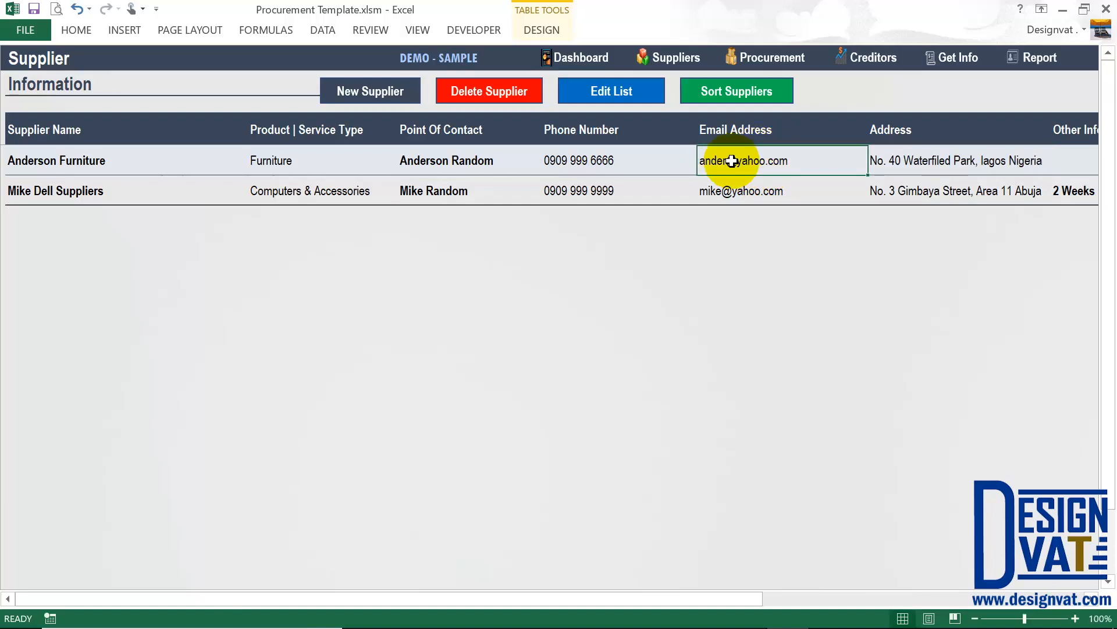
{"action": "left_click", "coordinate": [918, 161]}
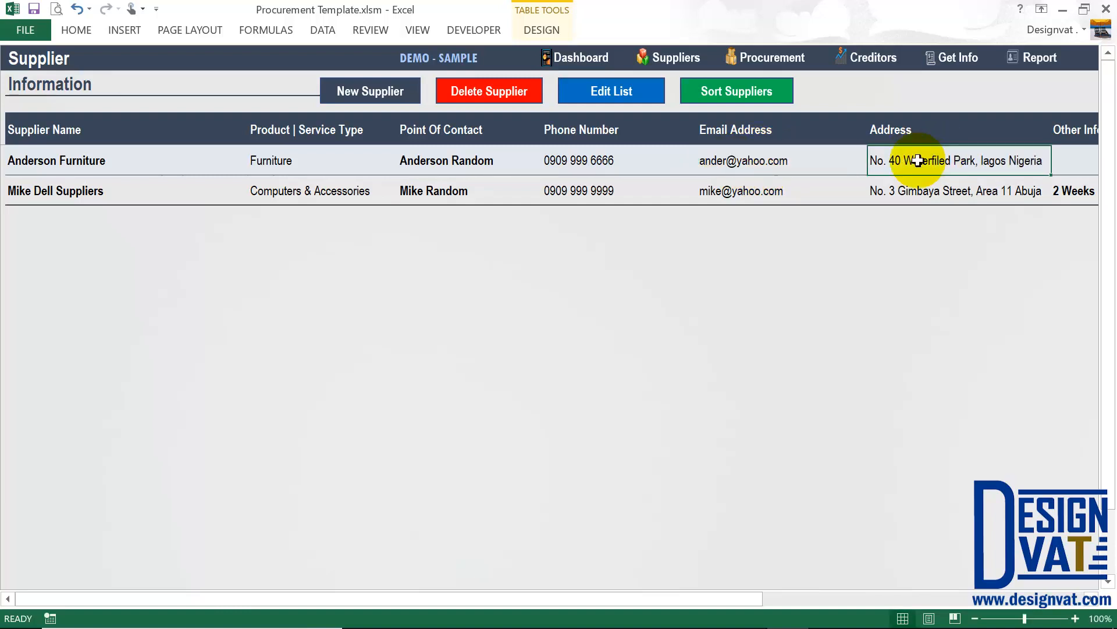
{"action": "left_click", "coordinate": [795, 58]}
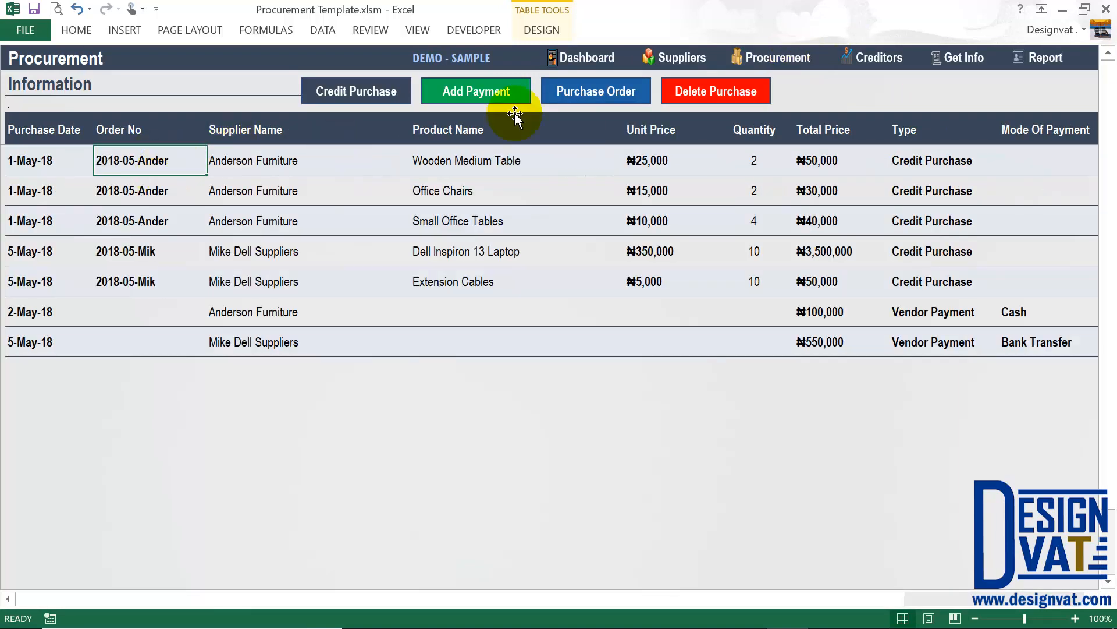
Generate the 2018-05-Ander order form and check its supplier name, e-mail, address and order number.
{"action": "left_click", "coordinate": [588, 89]}
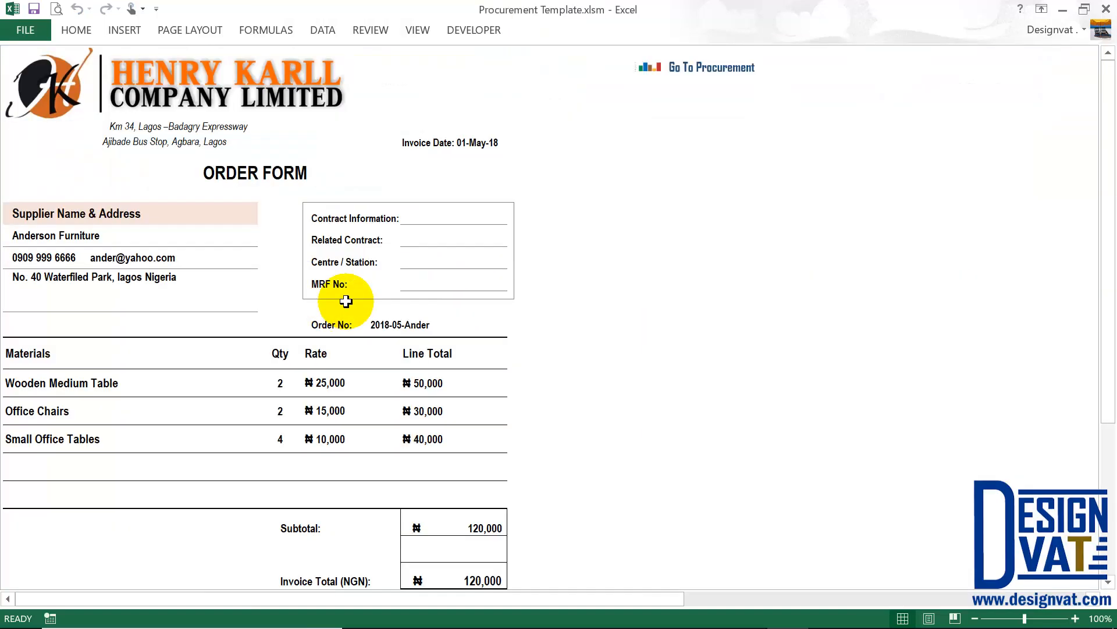
{"action": "left_click", "coordinate": [148, 282]}
{"action": "left_click", "coordinate": [190, 251]}
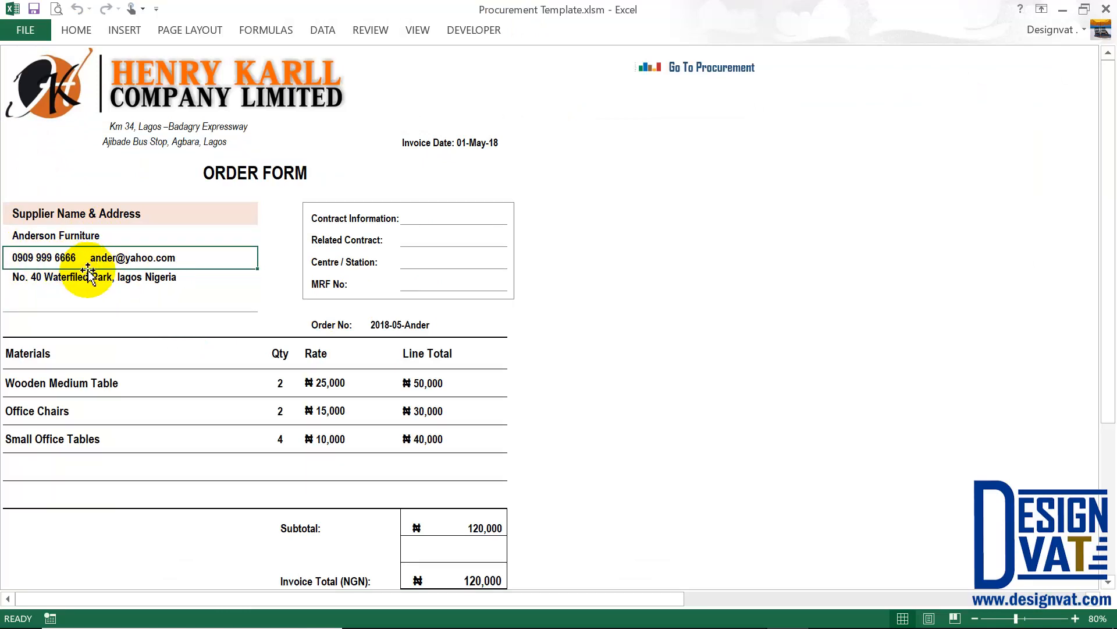
{"action": "left_click", "coordinate": [26, 235]}
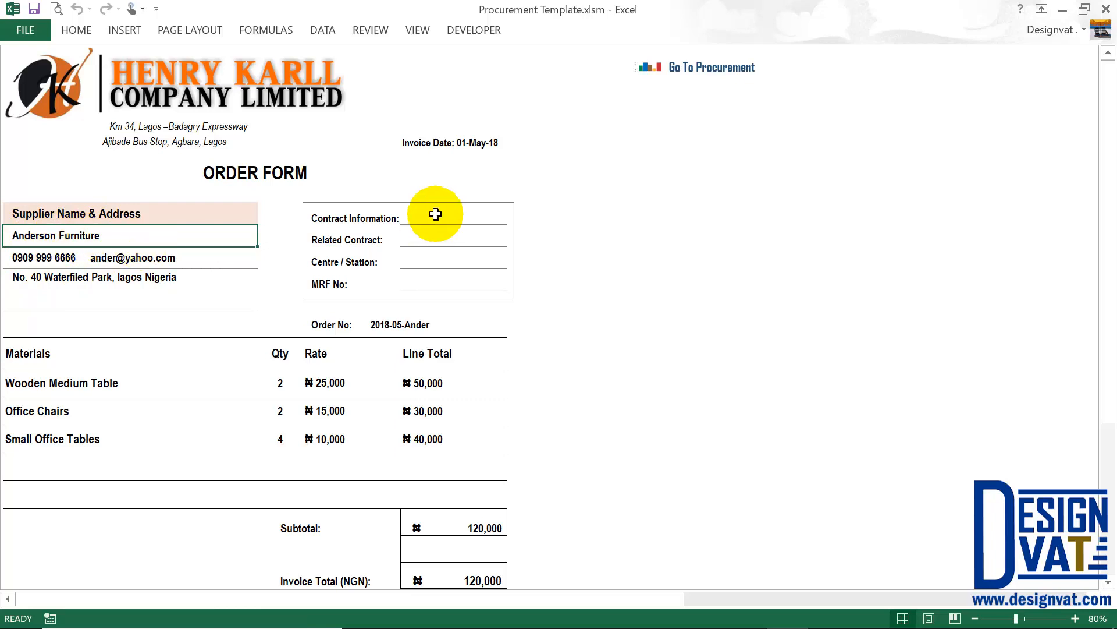
{"action": "left_click_drag", "start_coordinate": [437, 215], "coordinate": [423, 278]}
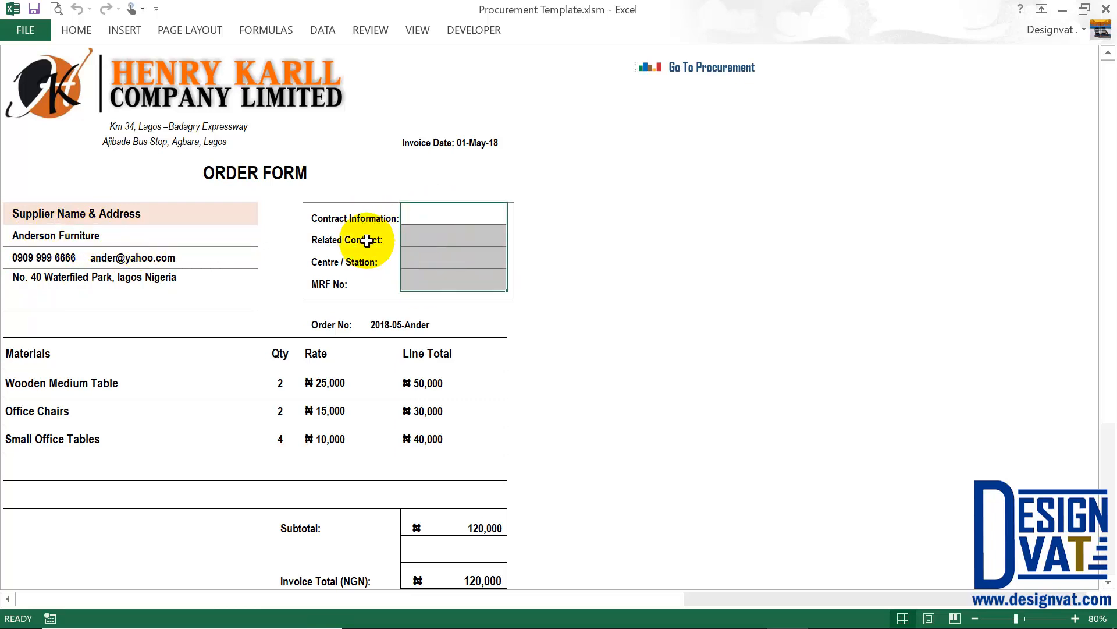
{"action": "left_click", "coordinate": [429, 213]}
{"action": "left_click", "coordinate": [417, 324]}
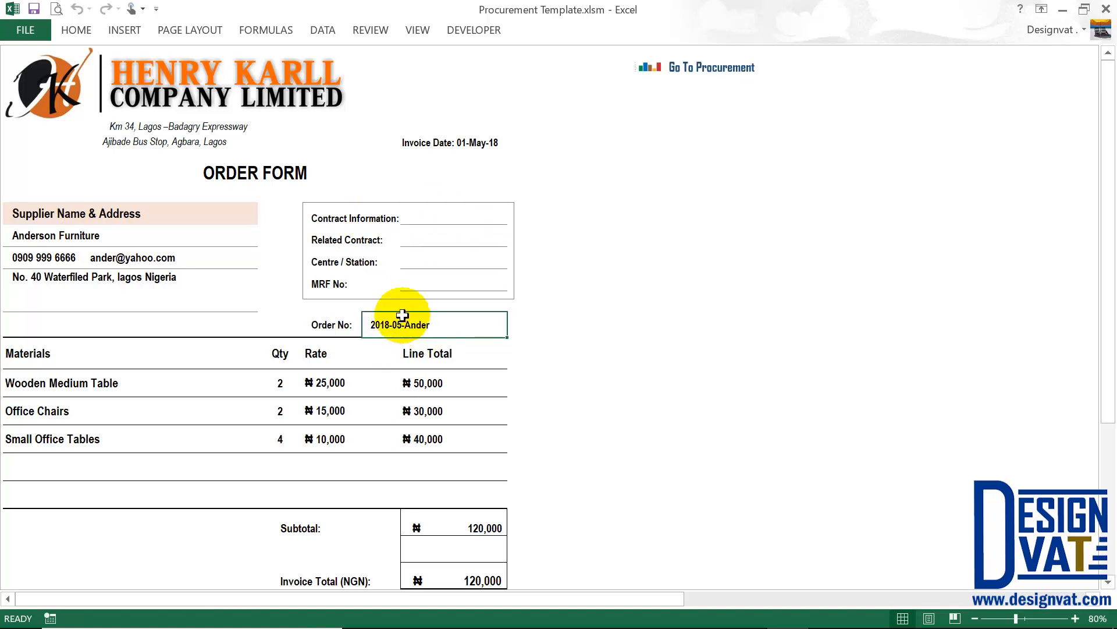
Review the three ordered materials, subtotal, invoice total and approval sections, then return to Procurement.
{"action": "left_click", "coordinate": [86, 382]}
{"action": "left_click", "coordinate": [73, 438], "text": "shift"}
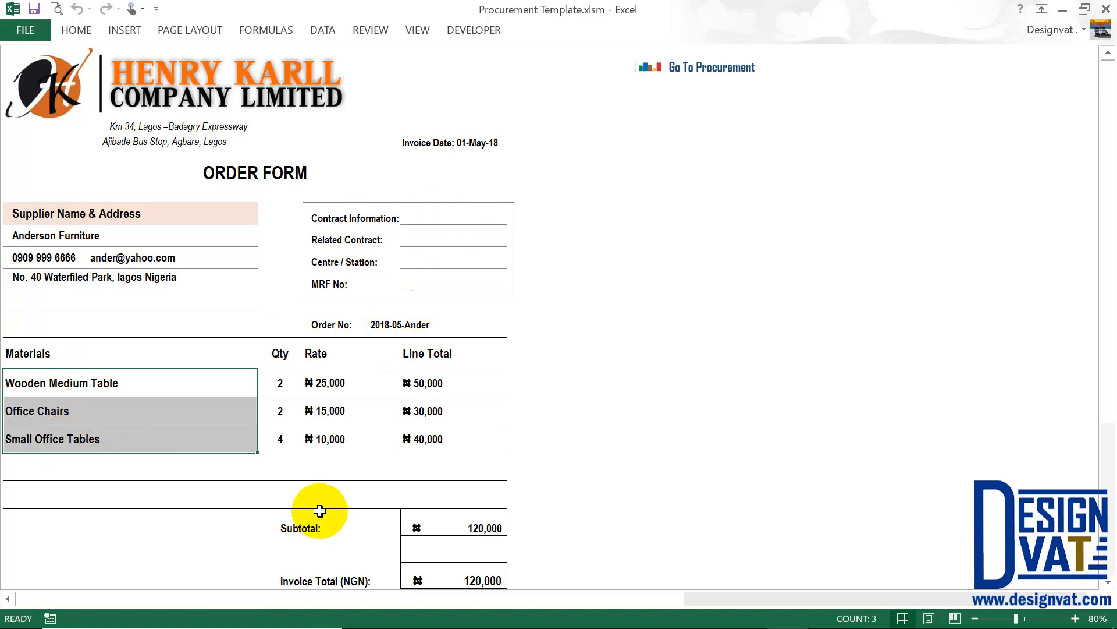
{"action": "scroll", "coordinate": [347, 492], "scroll_direction": "down", "scroll_amount": 2}
{"action": "left_click", "coordinate": [479, 374]}
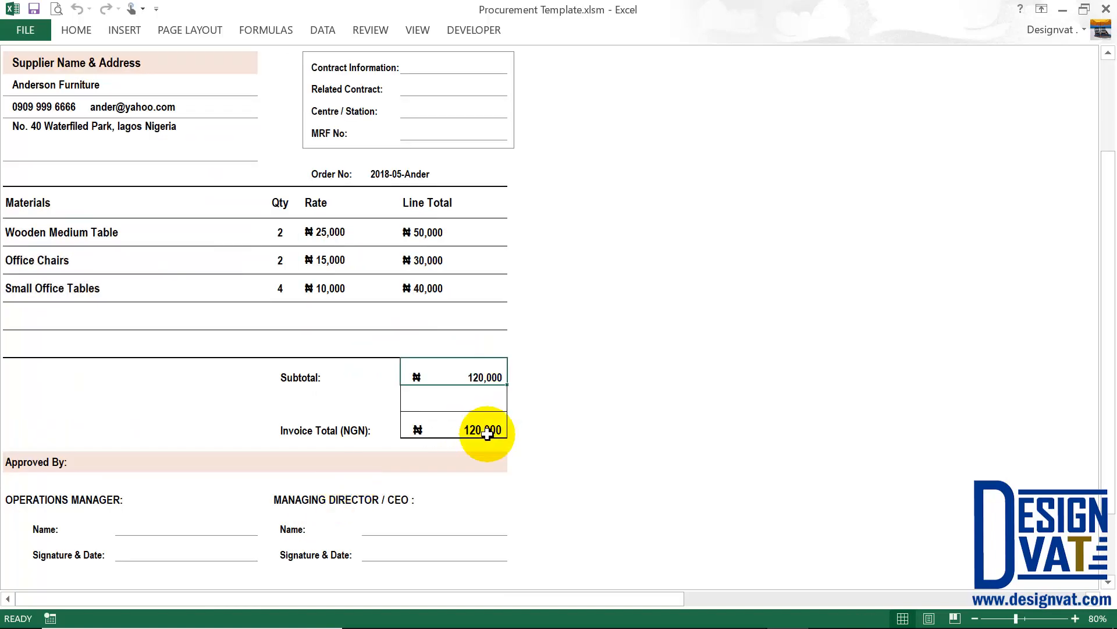
{"action": "left_click", "coordinate": [487, 433]}
{"action": "scroll", "coordinate": [487, 451], "scroll_direction": "down", "scroll_amount": 2}
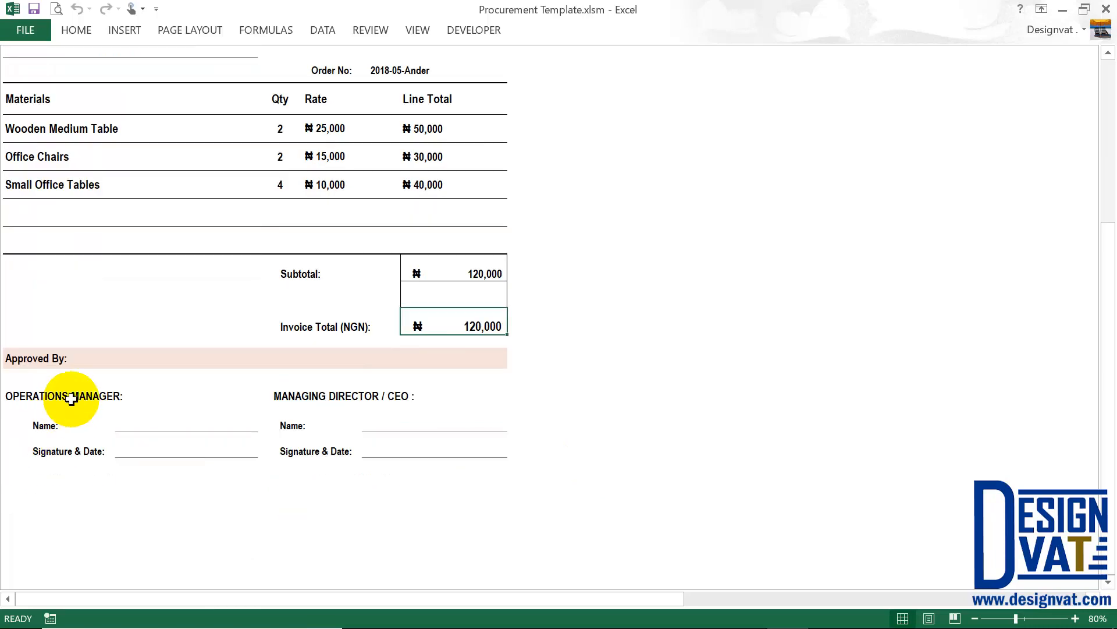
{"action": "left_click", "coordinate": [59, 396]}
{"action": "left_click", "coordinate": [369, 395]}
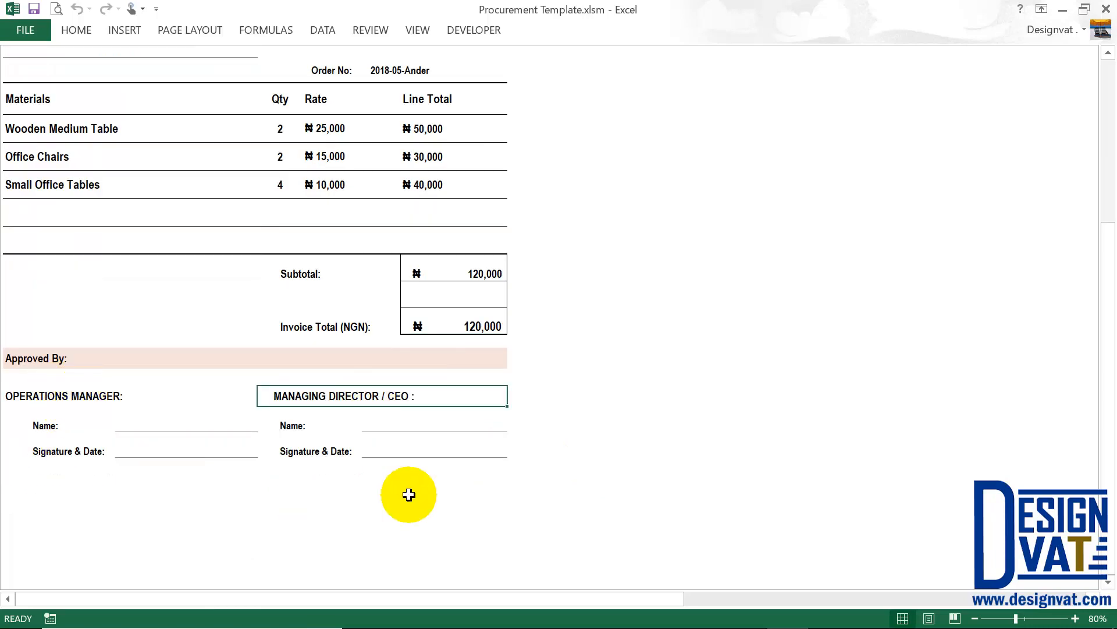
{"action": "left_click", "coordinate": [38, 359]}
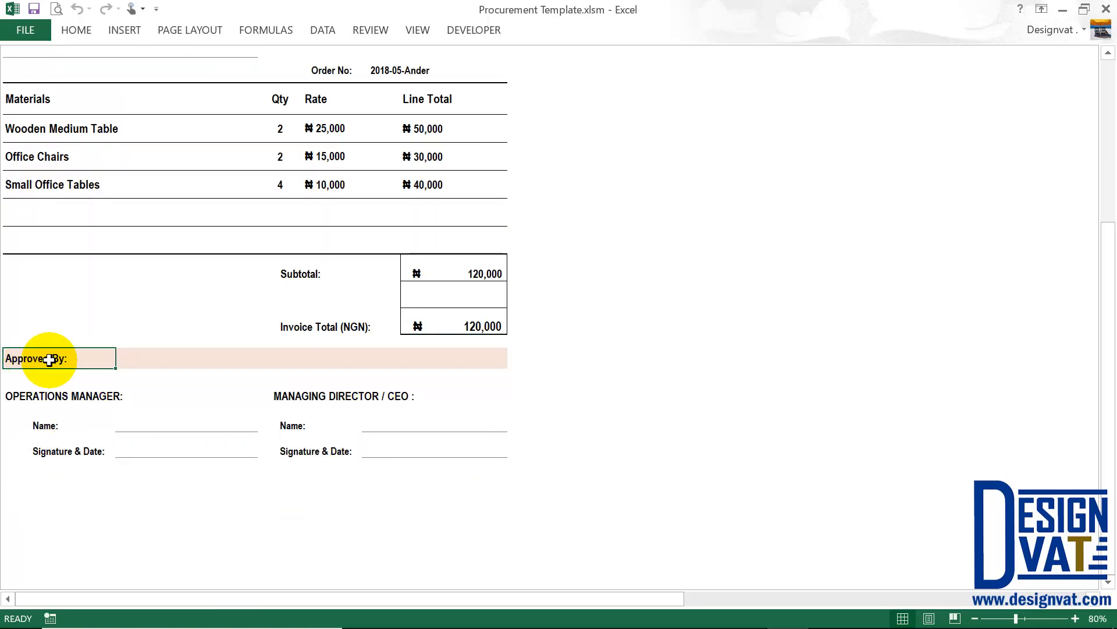
{"action": "scroll", "coordinate": [367, 346], "scroll_direction": "up", "scroll_amount": 3}
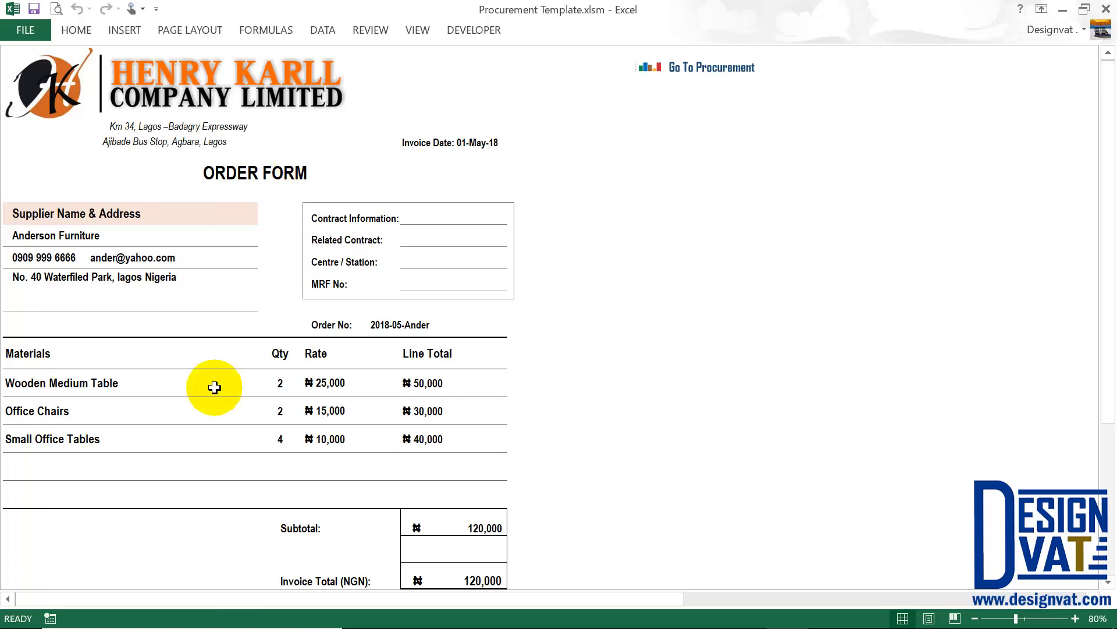
{"action": "left_click", "coordinate": [739, 68]}
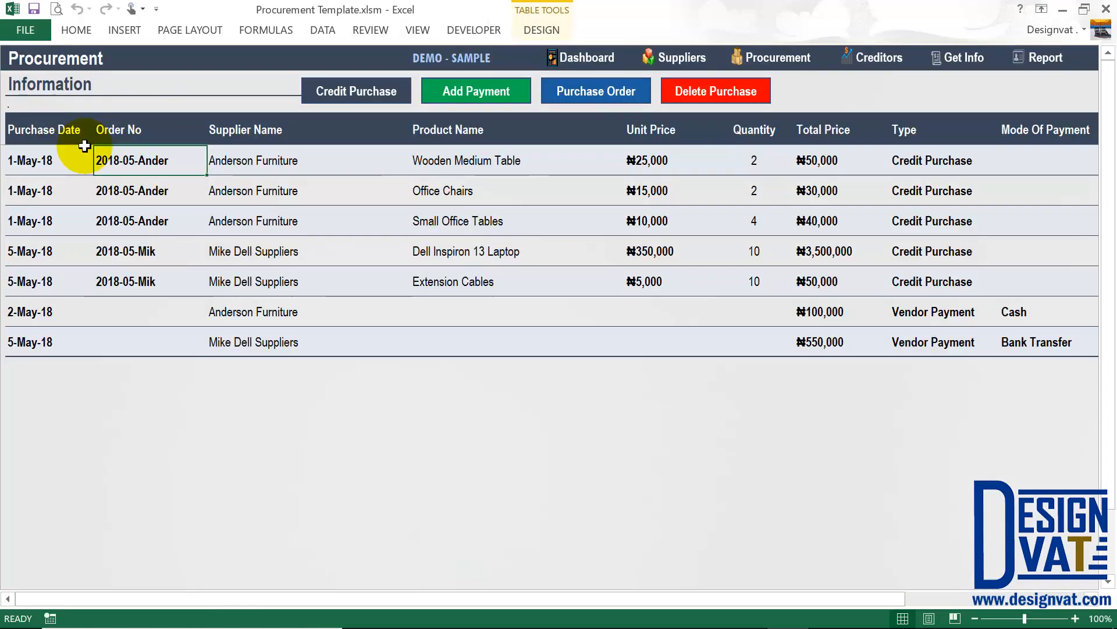
Generate the order form for Mike Dell Suppliers' order 2018-05-Mik and check its supplier name and address.
{"action": "left_click", "coordinate": [257, 252]}
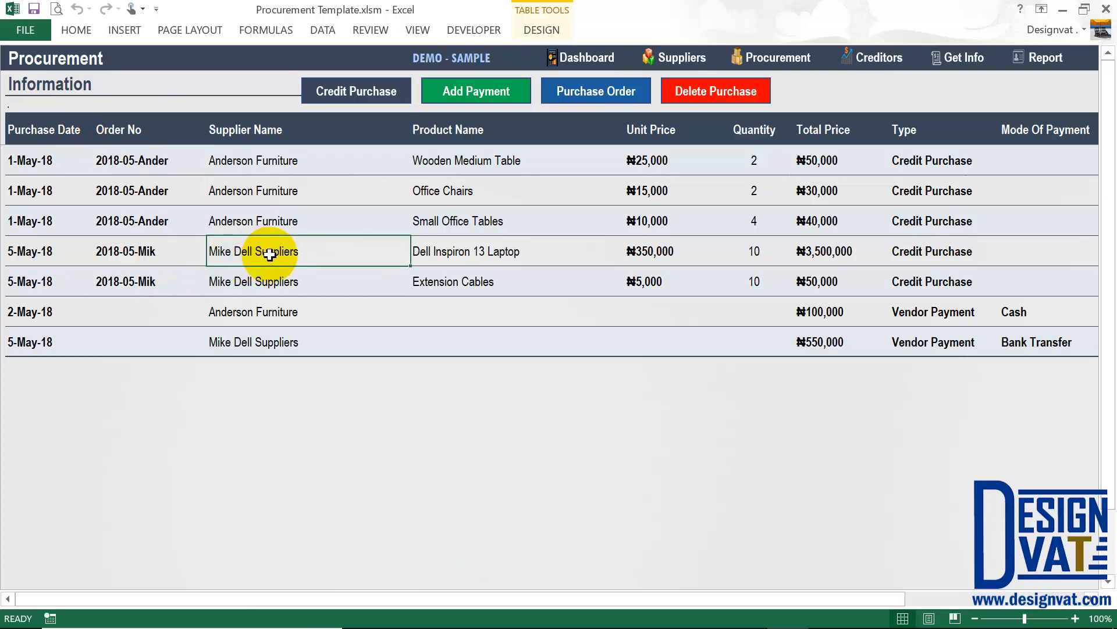
{"action": "left_click", "coordinate": [102, 255]}
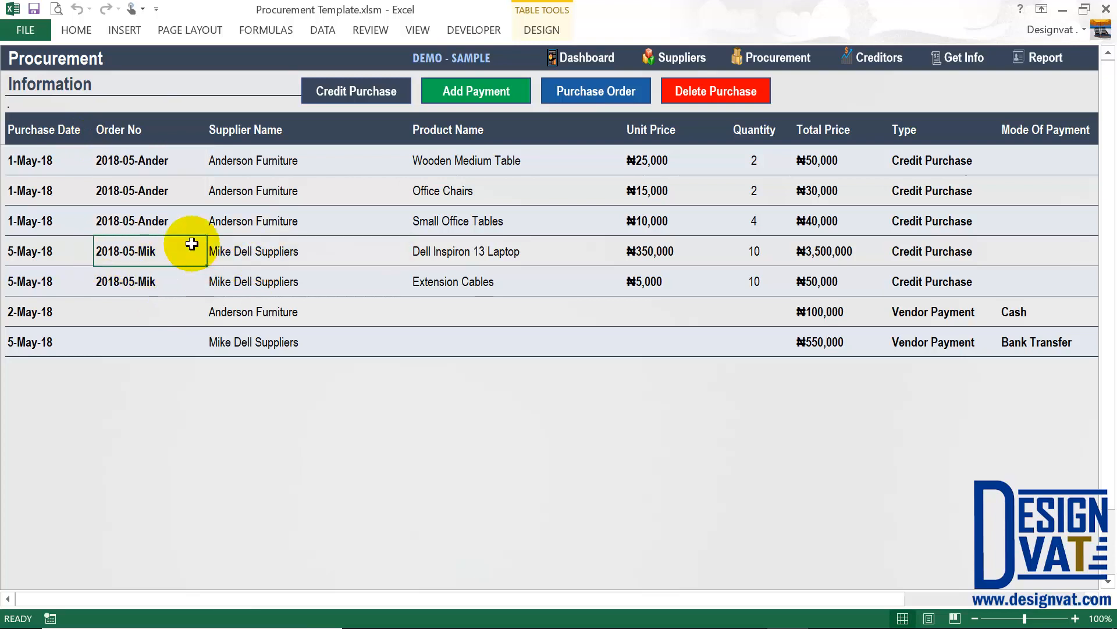
{"action": "left_click", "coordinate": [586, 98]}
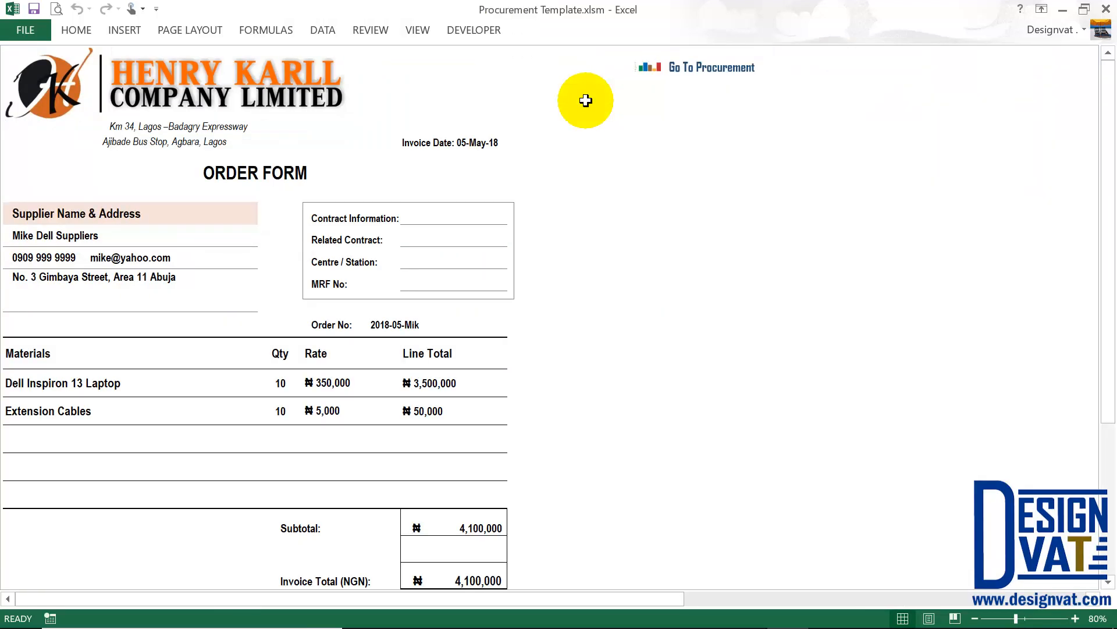
{"action": "left_click", "coordinate": [78, 236]}
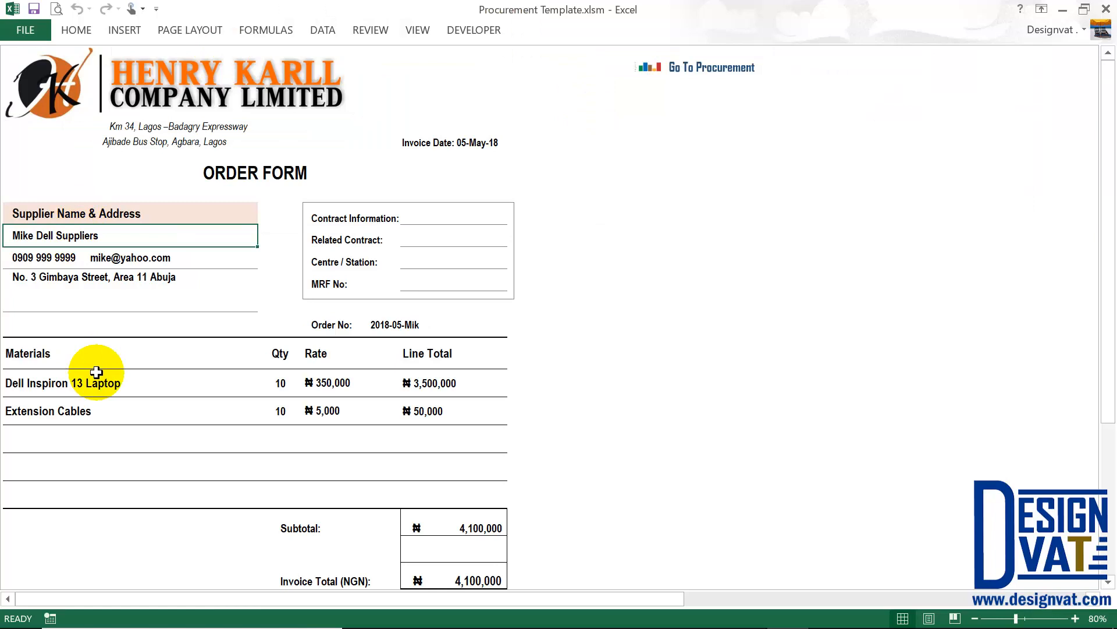
{"action": "left_click", "coordinate": [89, 280]}
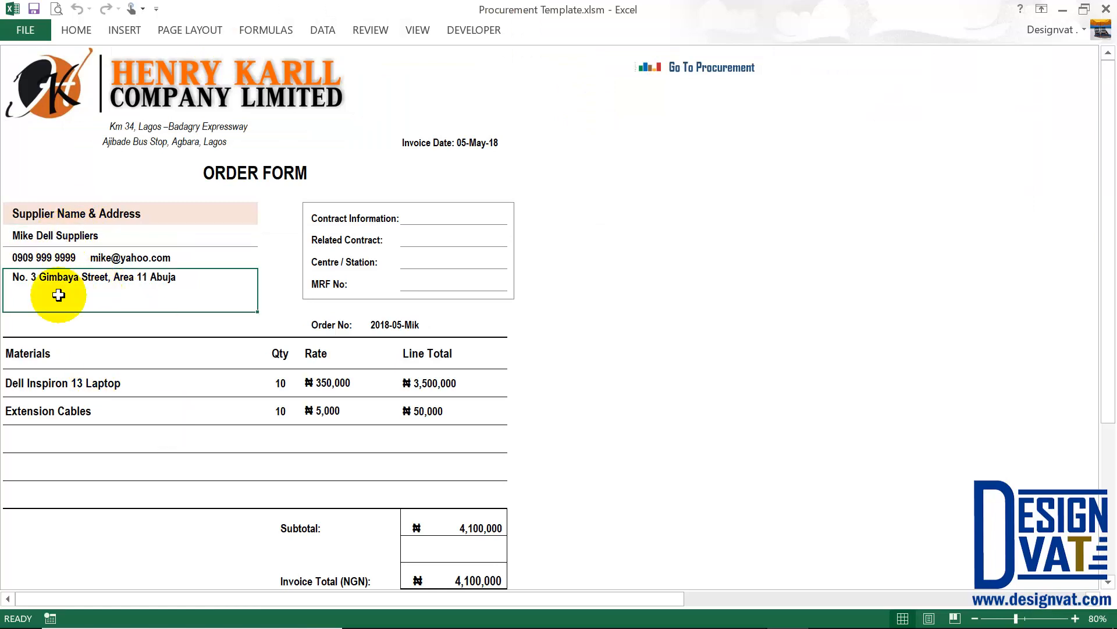
Review the 05-May-18 date, order number, two ordered materials, and 4,100,000 subtotal and invoice total.
{"action": "left_click", "coordinate": [475, 139]}
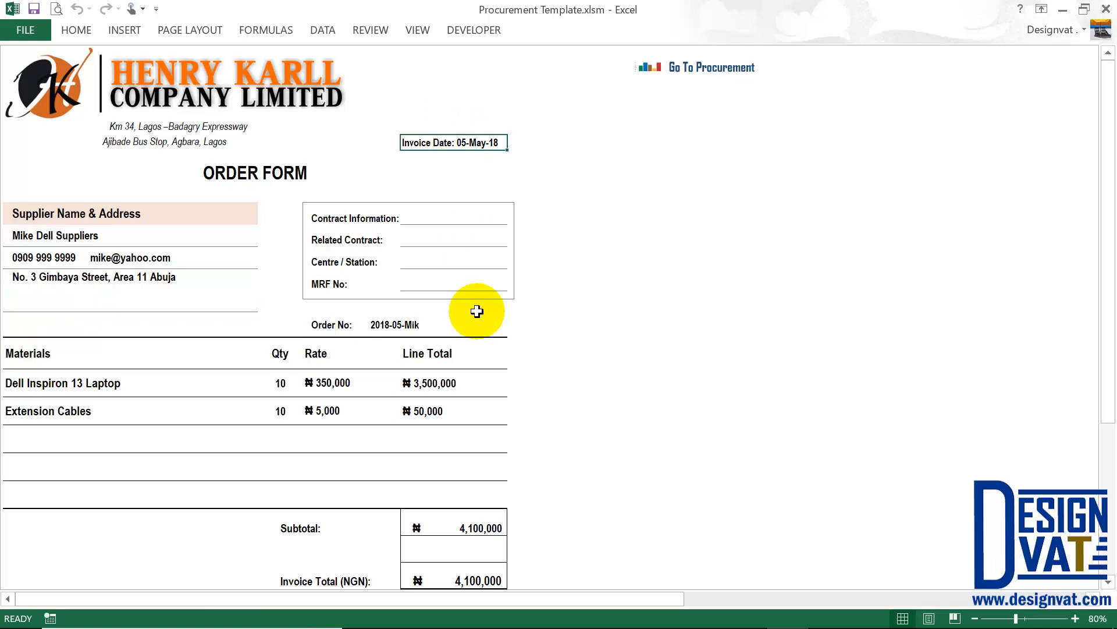
{"action": "left_click", "coordinate": [451, 327]}
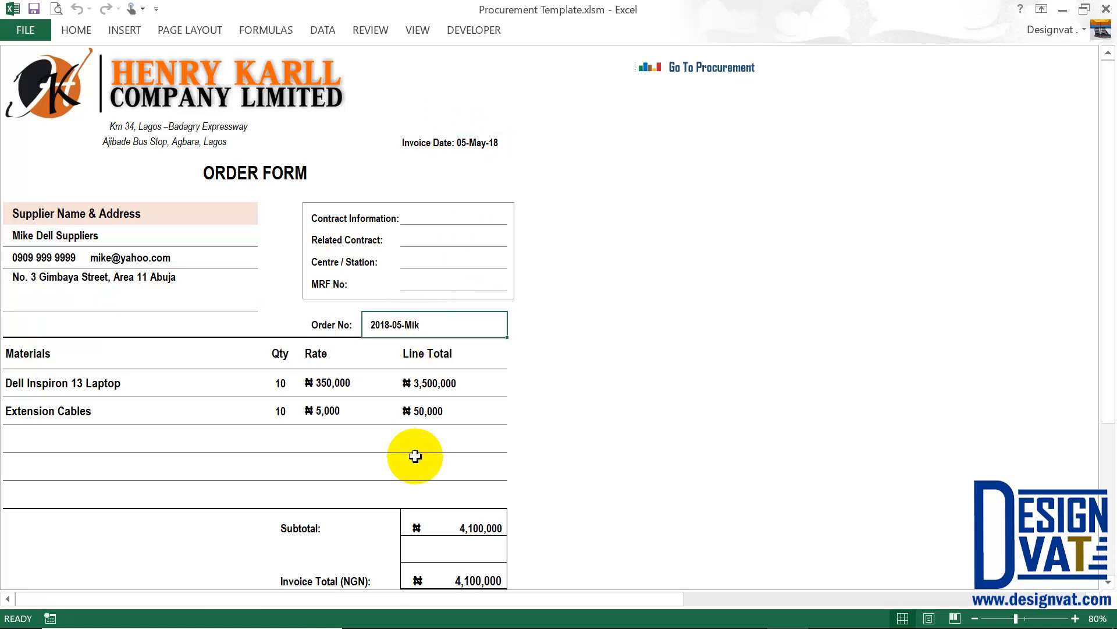
{"action": "left_click_drag", "start_coordinate": [87, 385], "coordinate": [82, 410]}
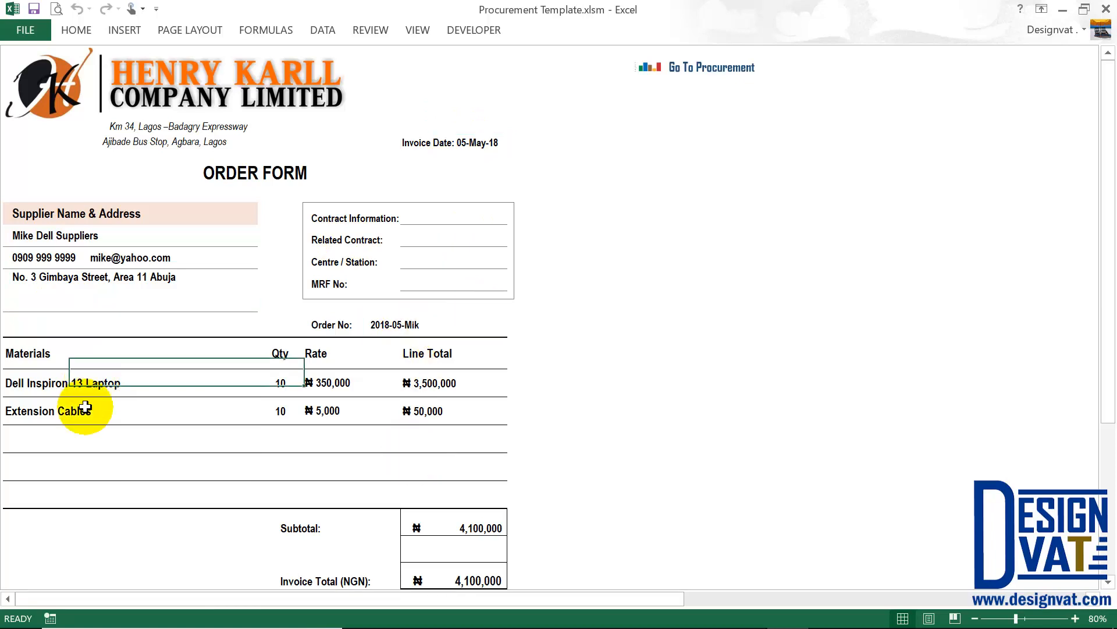
{"action": "left_click", "coordinate": [452, 526]}
{"action": "scroll", "coordinate": [571, 514], "scroll_direction": "down", "scroll_amount": 3}
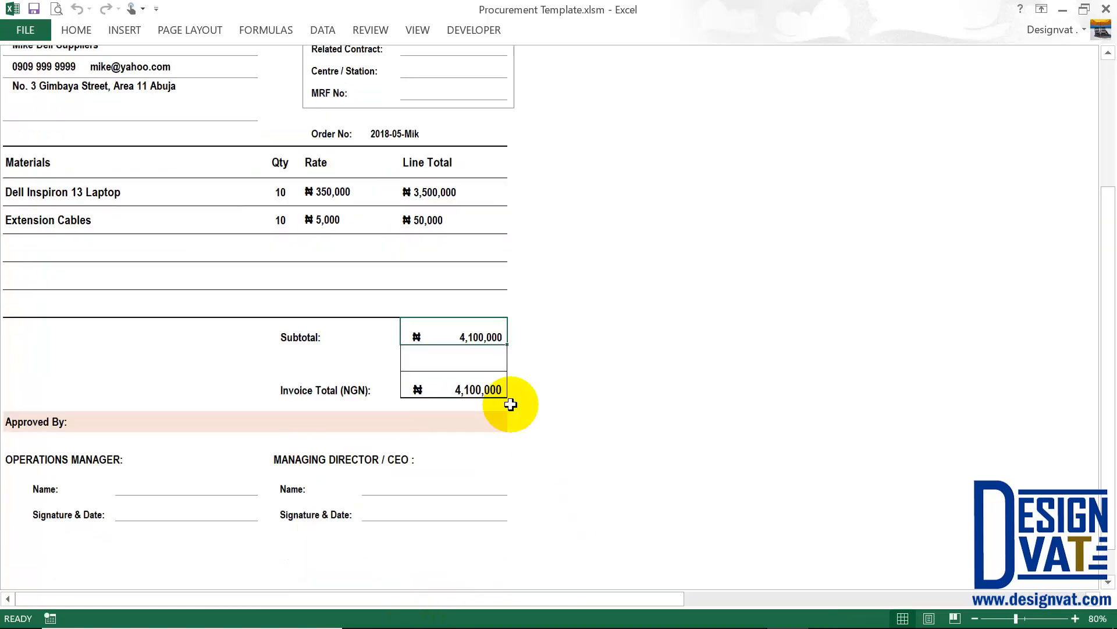
{"action": "left_click", "coordinate": [462, 368]}
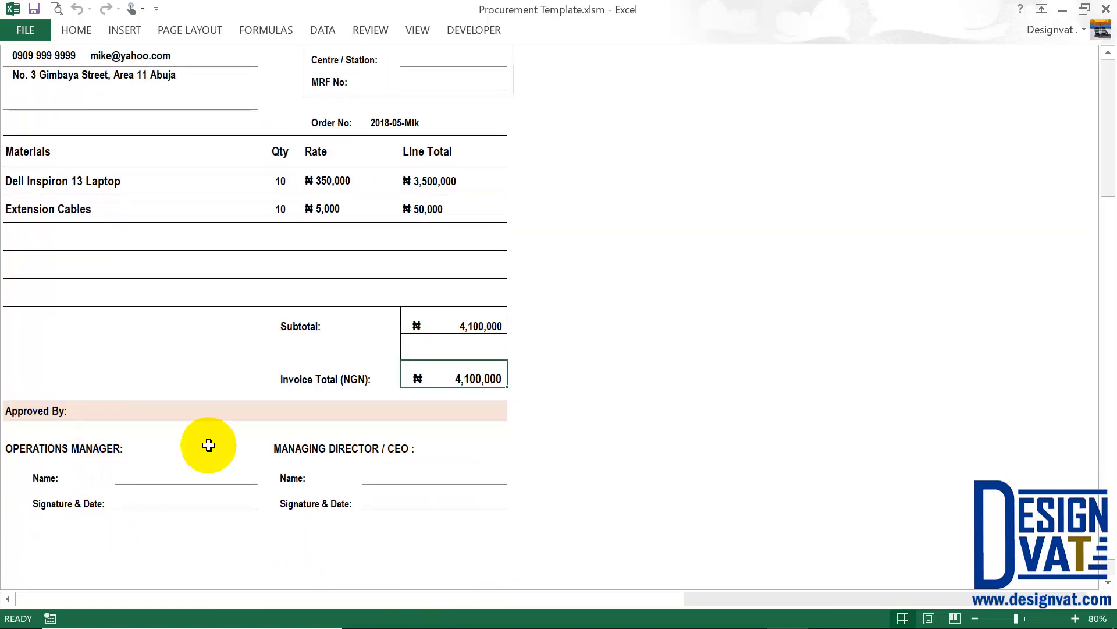
{"action": "scroll", "coordinate": [647, 381], "scroll_direction": "up", "scroll_amount": 3}
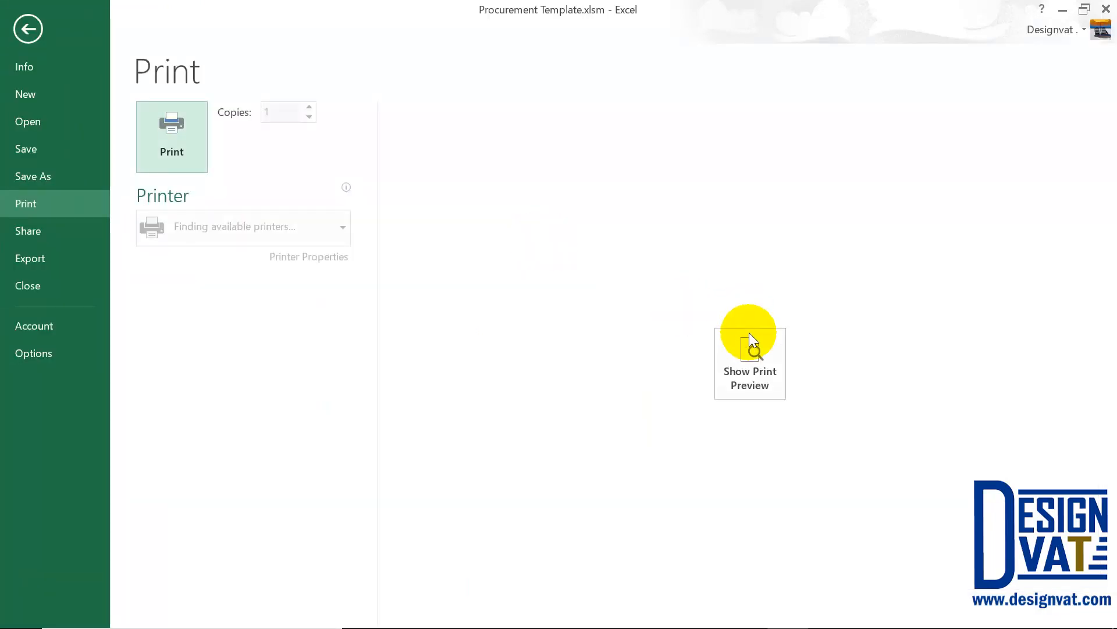
{"action": "left_click", "coordinate": [749, 343]}
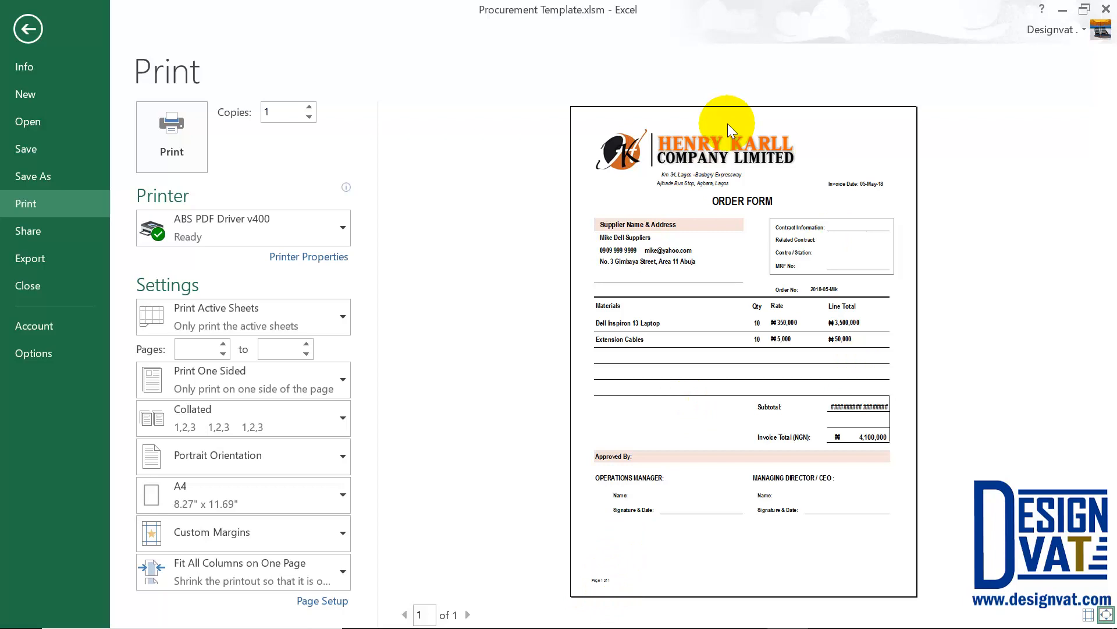
{"action": "left_click", "coordinate": [27, 29]}
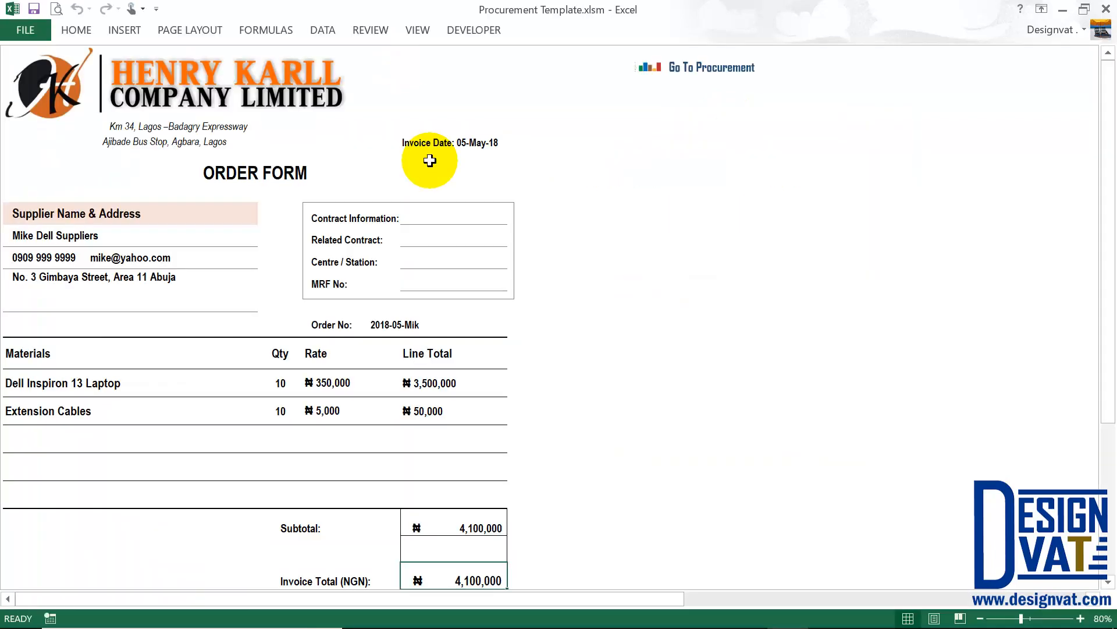
Back on Procurement, decline deleting the 5-May-18 row, then start a new credit purchase entry.
{"action": "left_click", "coordinate": [725, 70]}
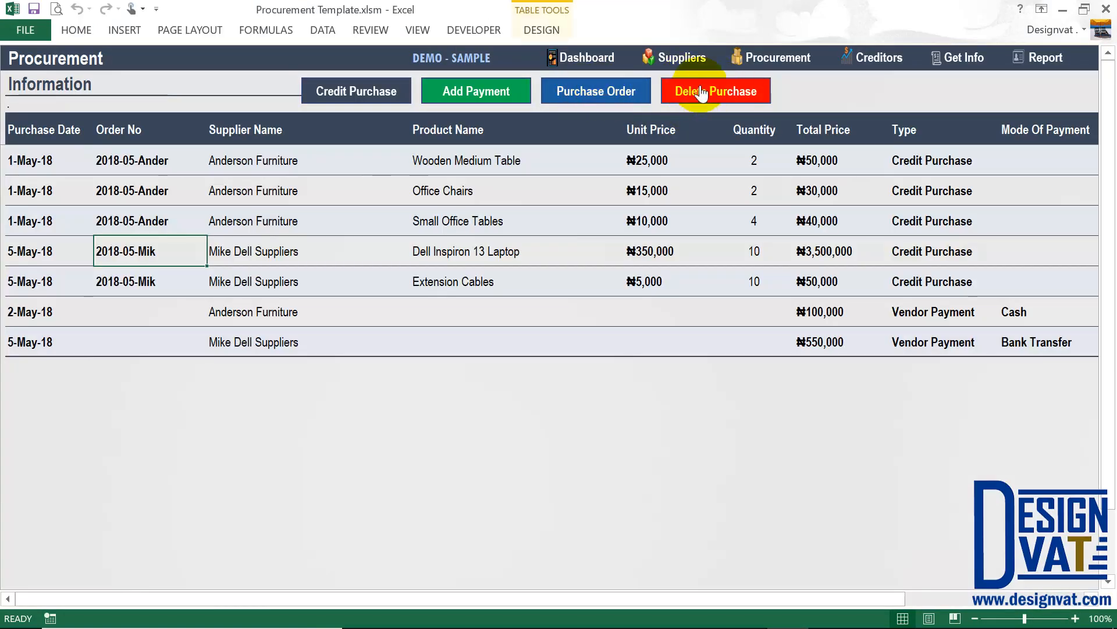
{"action": "left_click", "coordinate": [45, 334]}
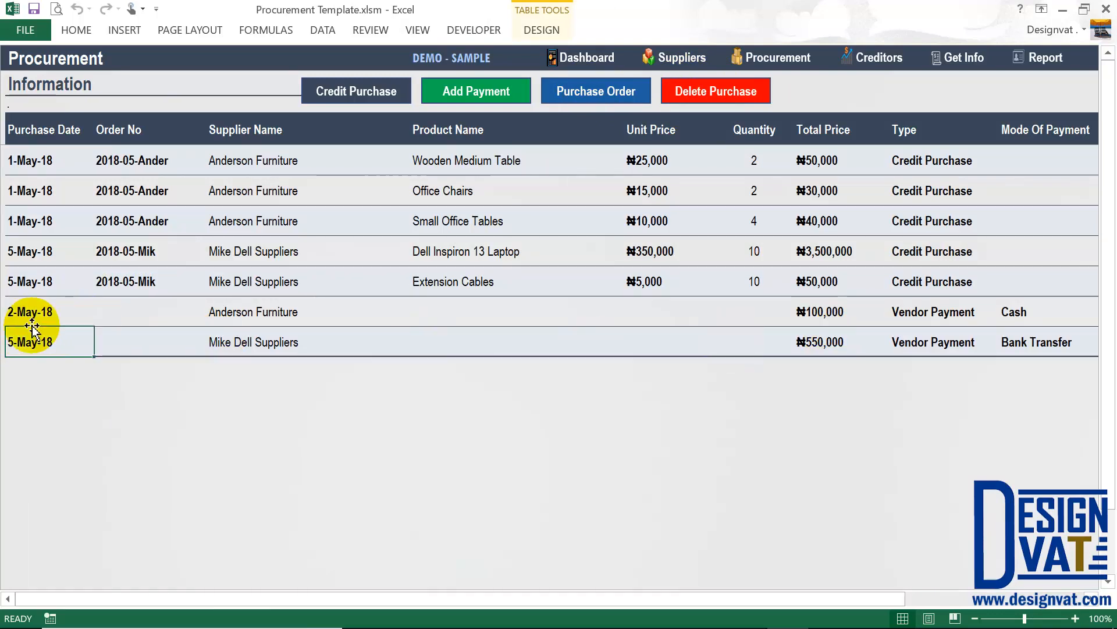
{"action": "left_click", "coordinate": [717, 90]}
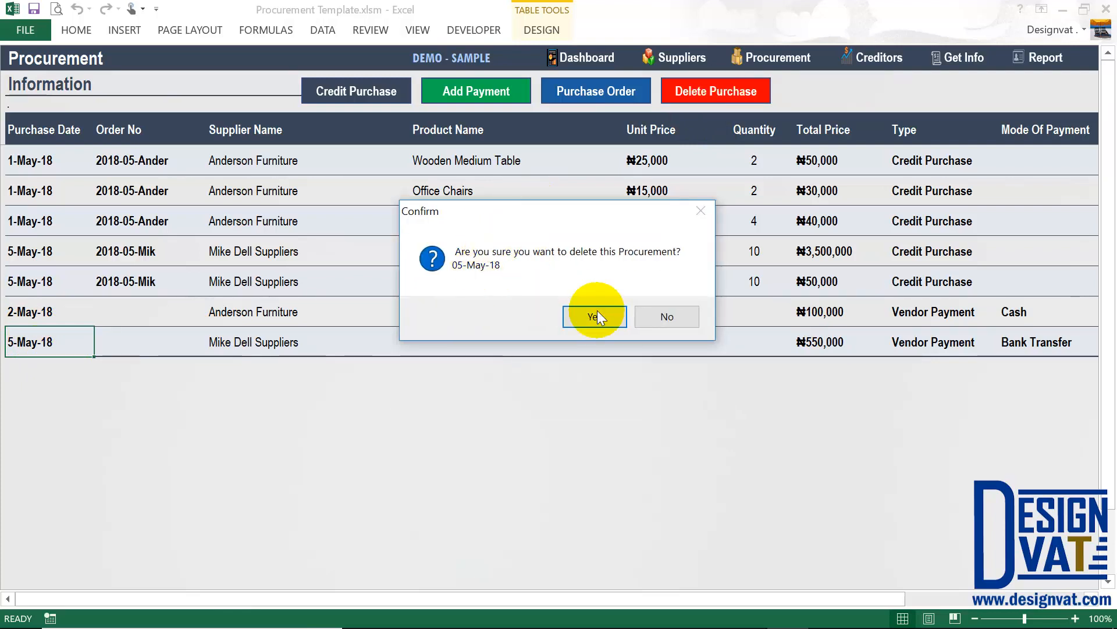
{"action": "left_click", "coordinate": [658, 314]}
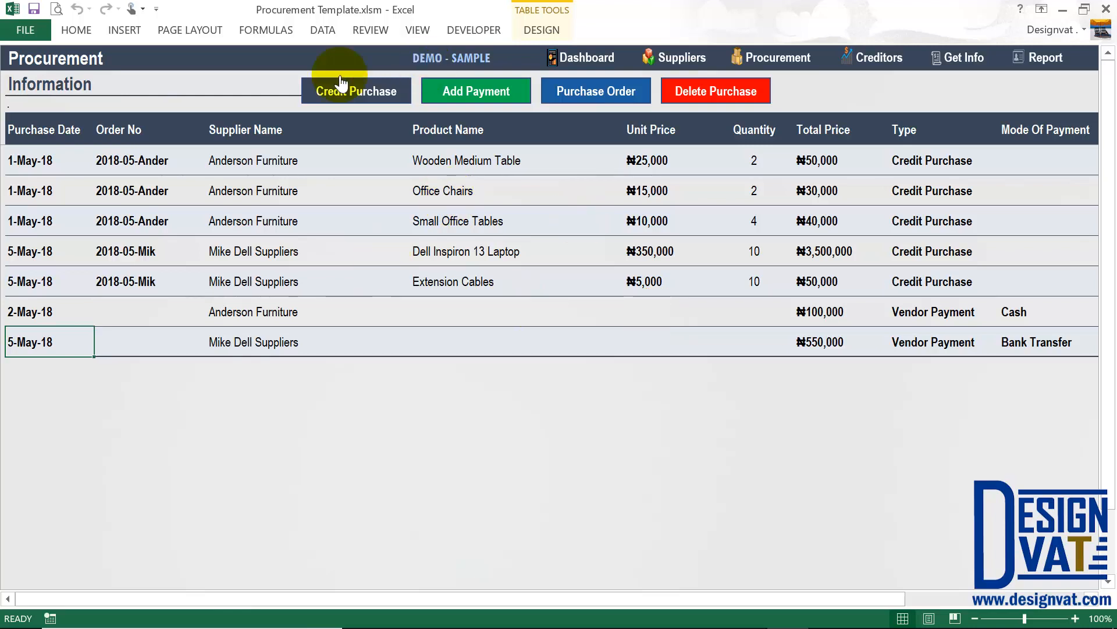
{"action": "left_click", "coordinate": [355, 91]}
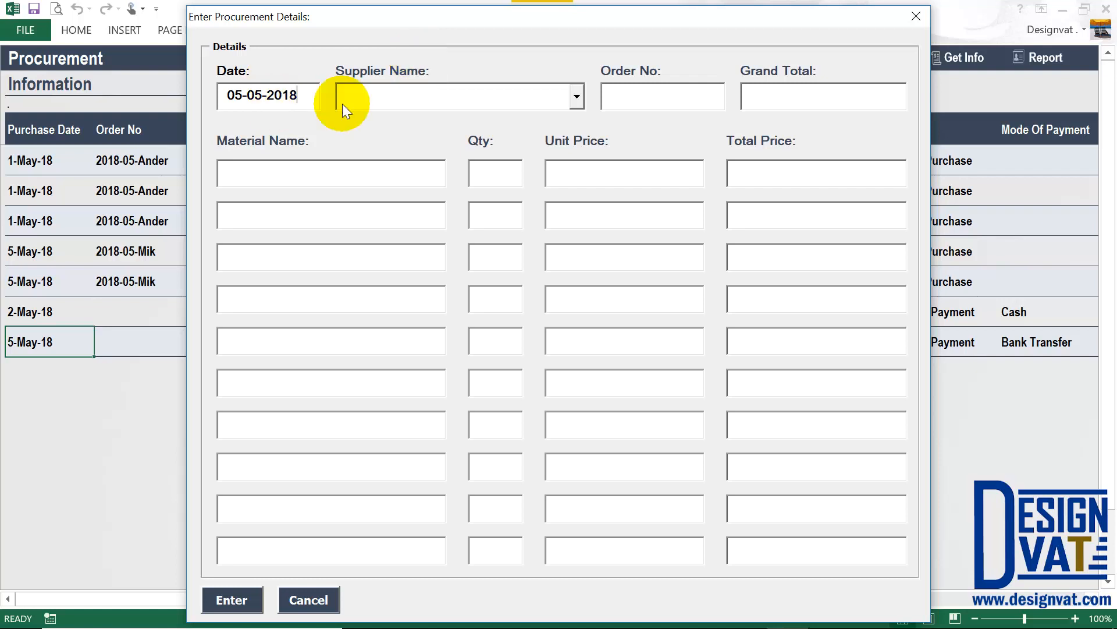
Browse the supplier list on the credit purchase form, then cancel it without saving.
{"action": "left_click", "coordinate": [576, 98]}
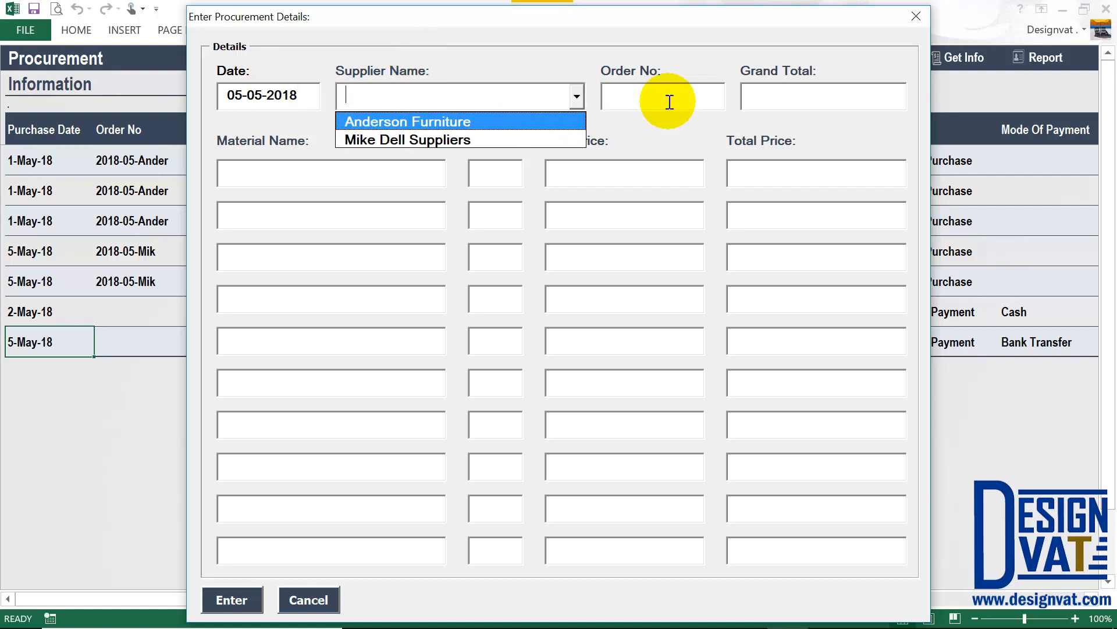
{"action": "left_click", "coordinate": [624, 93]}
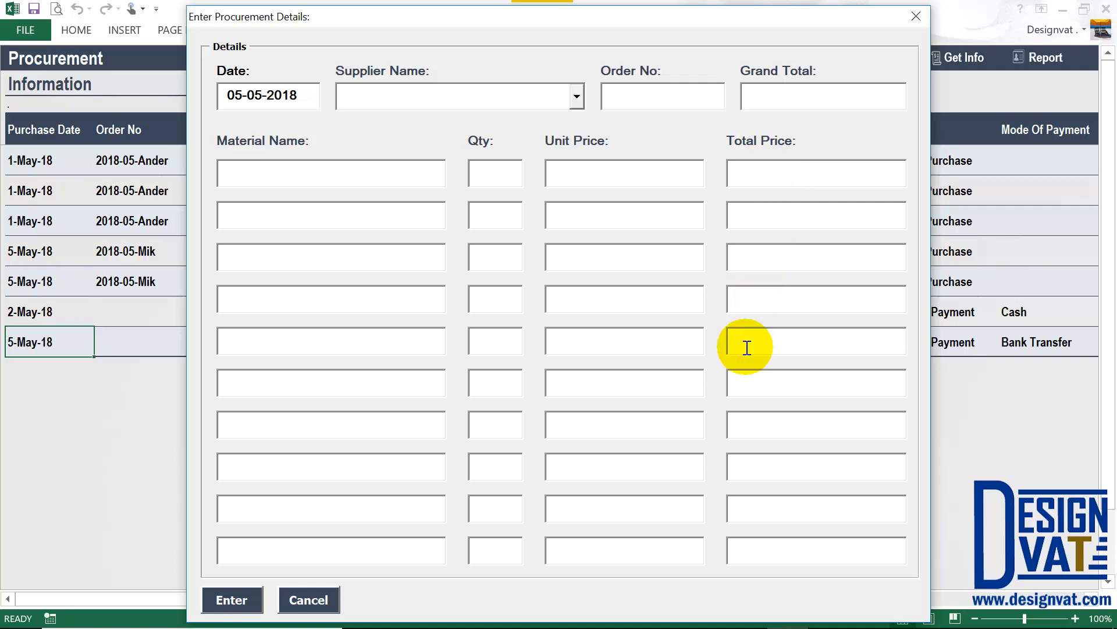
{"action": "left_click", "coordinate": [309, 600]}
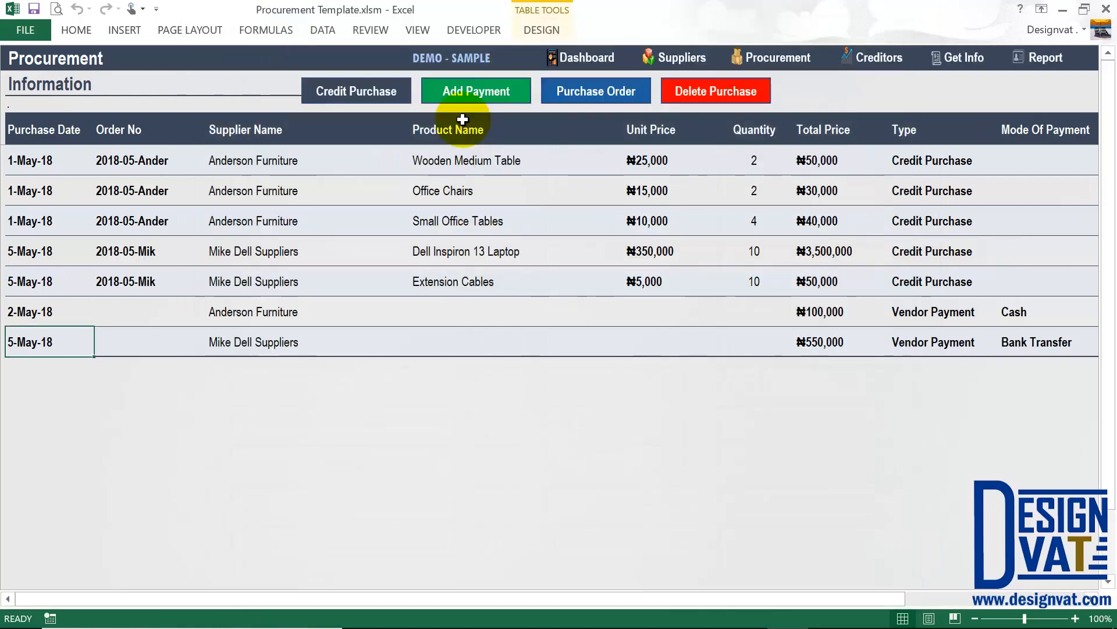
In the payment form, pick Anderson Furniture to see its 20,000 balance, then cancel.
{"action": "left_click", "coordinate": [467, 90]}
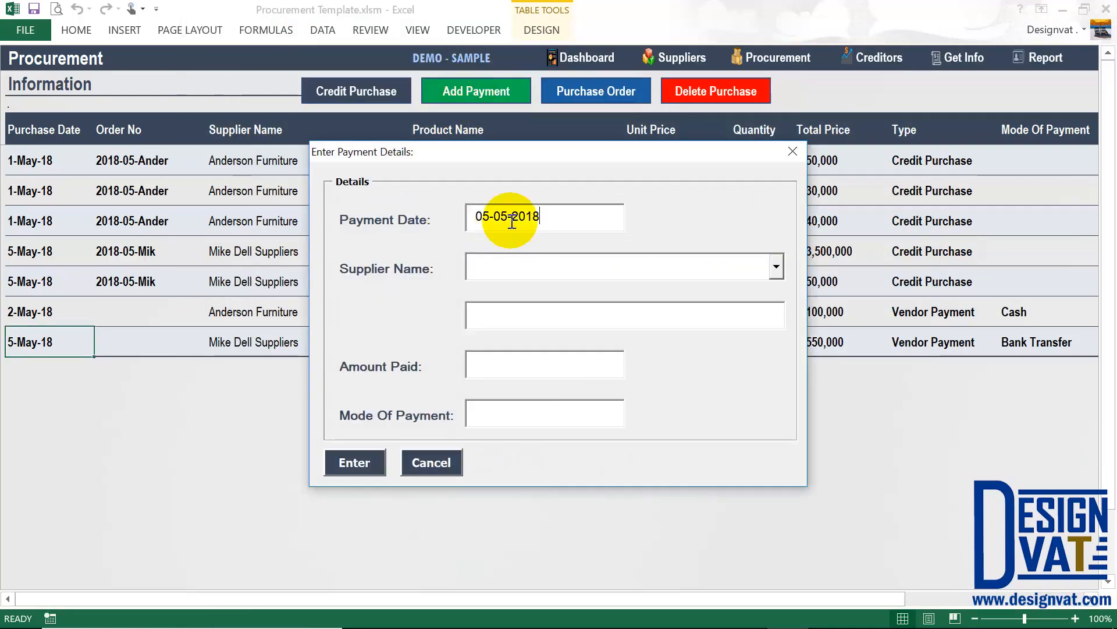
{"action": "left_click_drag", "start_coordinate": [550, 215], "coordinate": [444, 210]}
{"action": "left_click", "coordinate": [776, 267]}
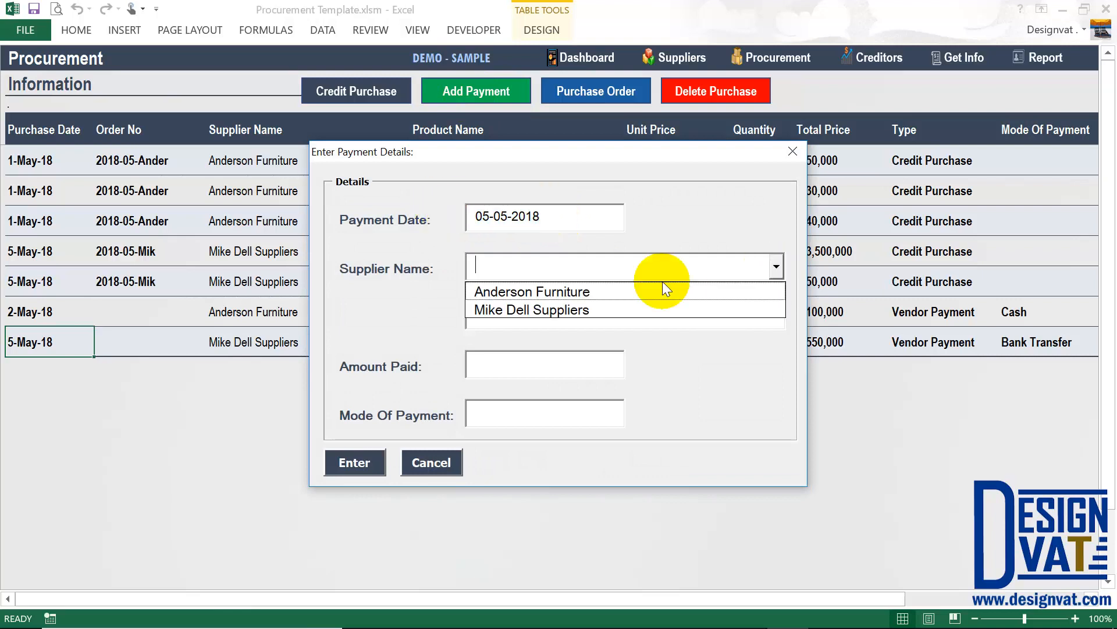
{"action": "left_click", "coordinate": [623, 291]}
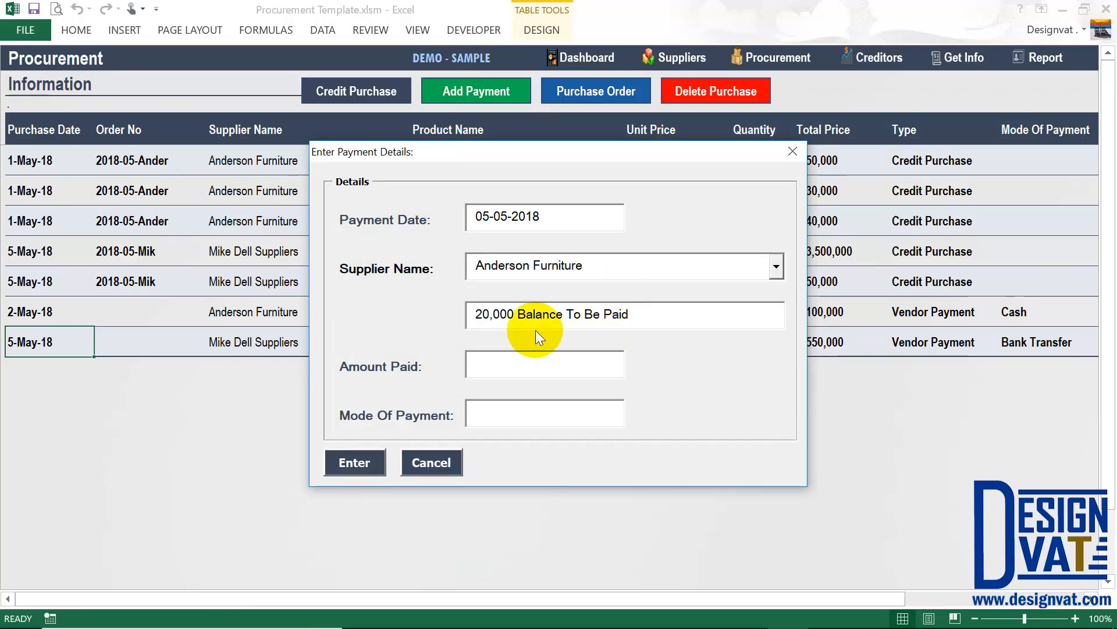
{"action": "left_click_drag", "start_coordinate": [516, 314], "coordinate": [472, 315]}
{"action": "left_click", "coordinate": [489, 372]}
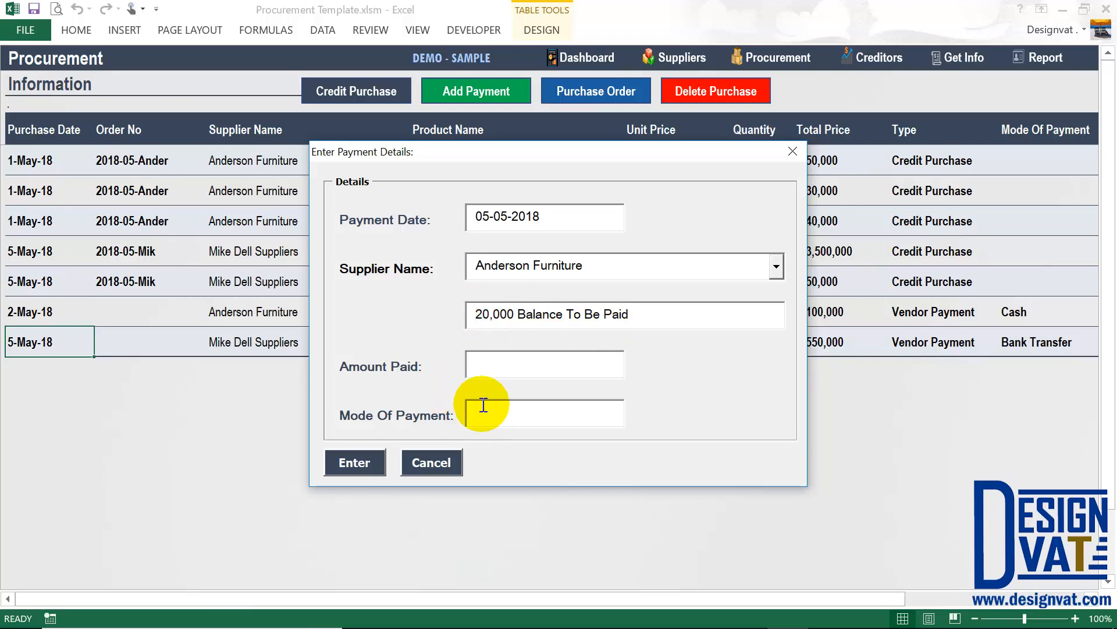
{"action": "left_click", "coordinate": [429, 463]}
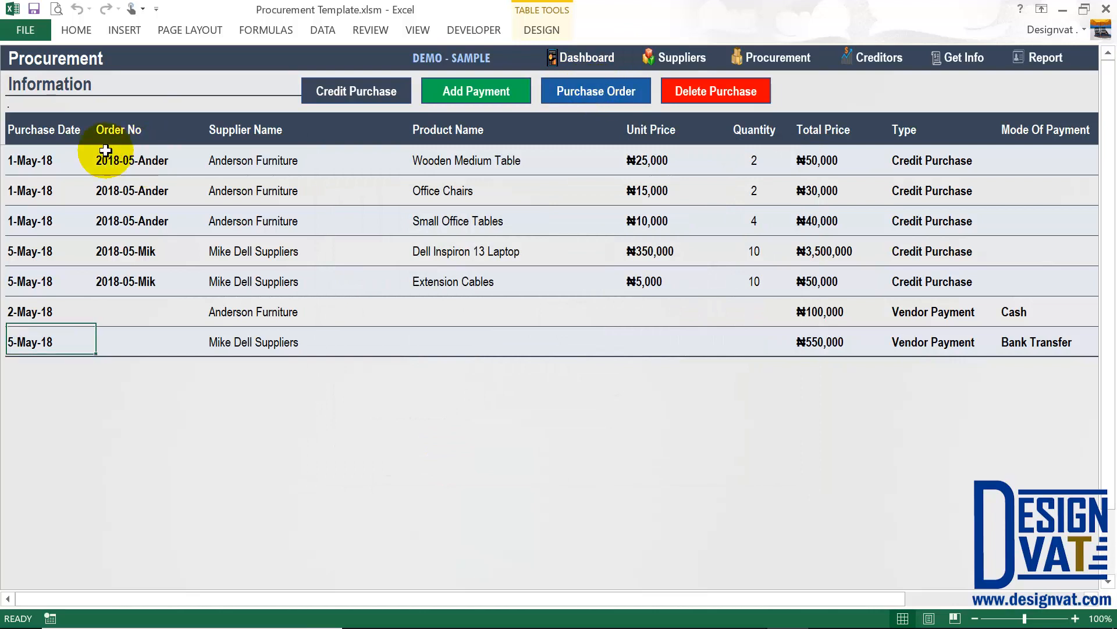
Generate the 2018-05-Ander order form, review its three items, and return to Procurement.
{"action": "left_click", "coordinate": [134, 161]}
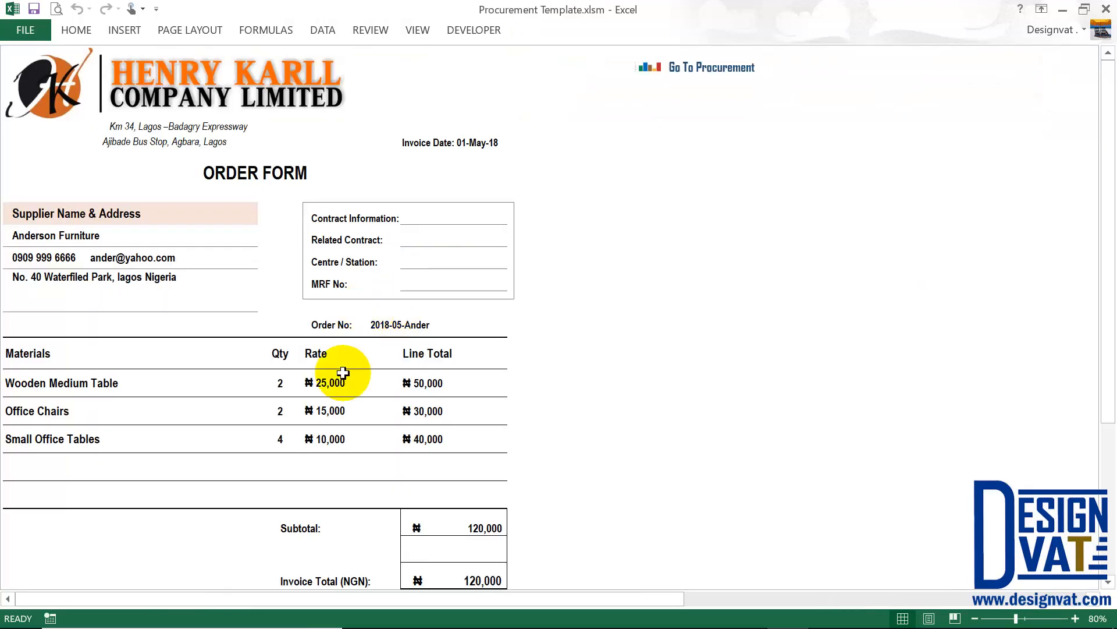
{"action": "left_click_drag", "start_coordinate": [343, 372], "coordinate": [220, 419]}
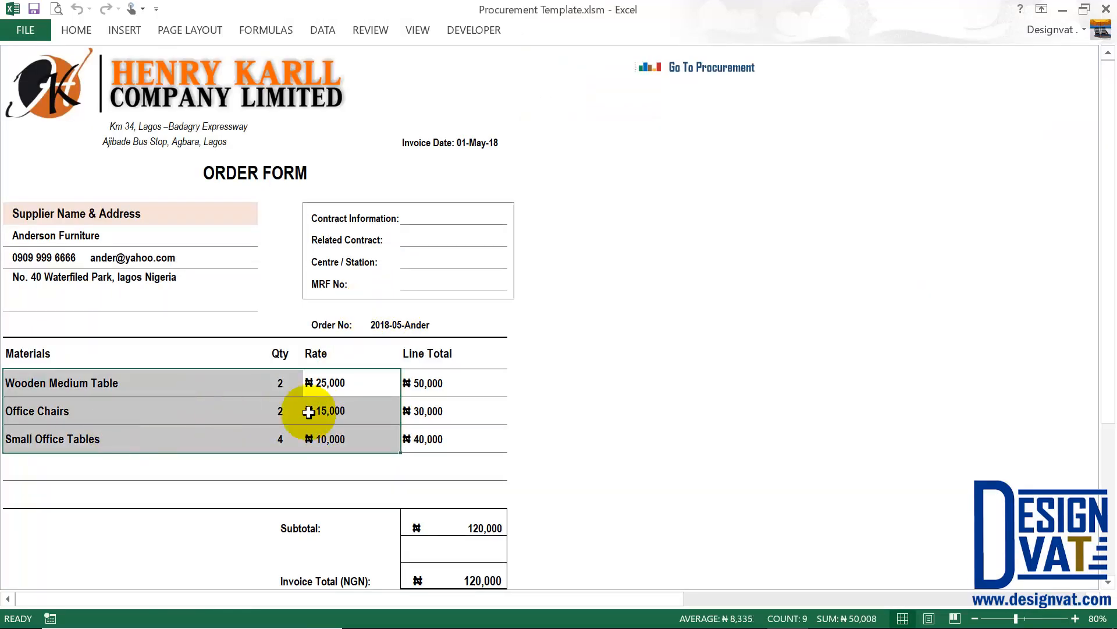
{"action": "left_click", "coordinate": [717, 63]}
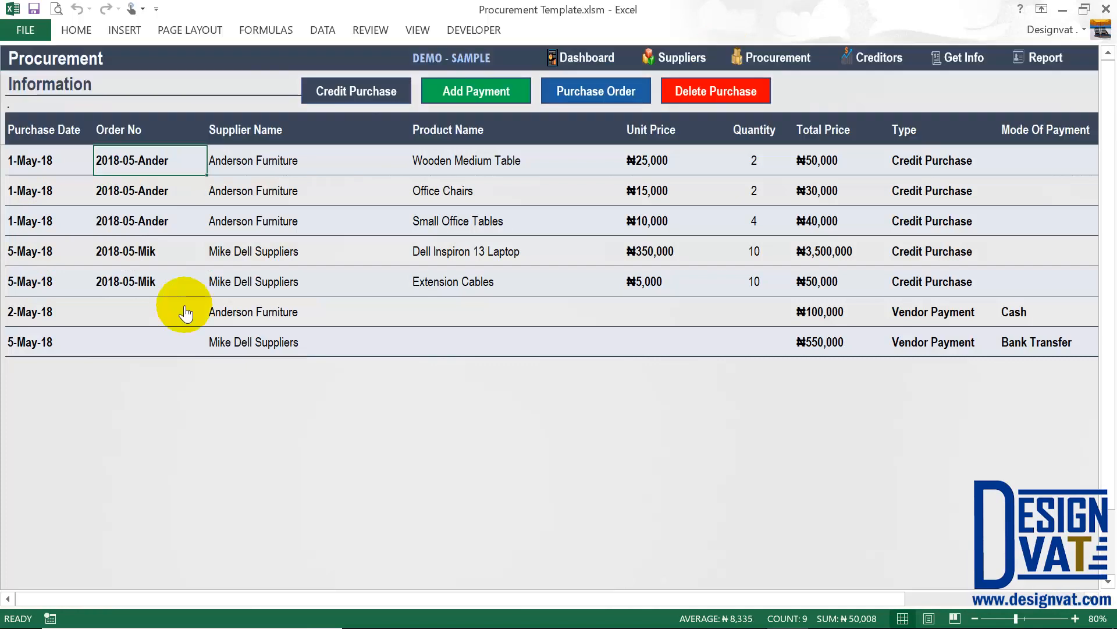
Attempt to delete the 5-May-18 entry but decline, keeping all seven entries.
{"action": "left_click", "coordinate": [41, 336]}
{"action": "left_click", "coordinate": [727, 95]}
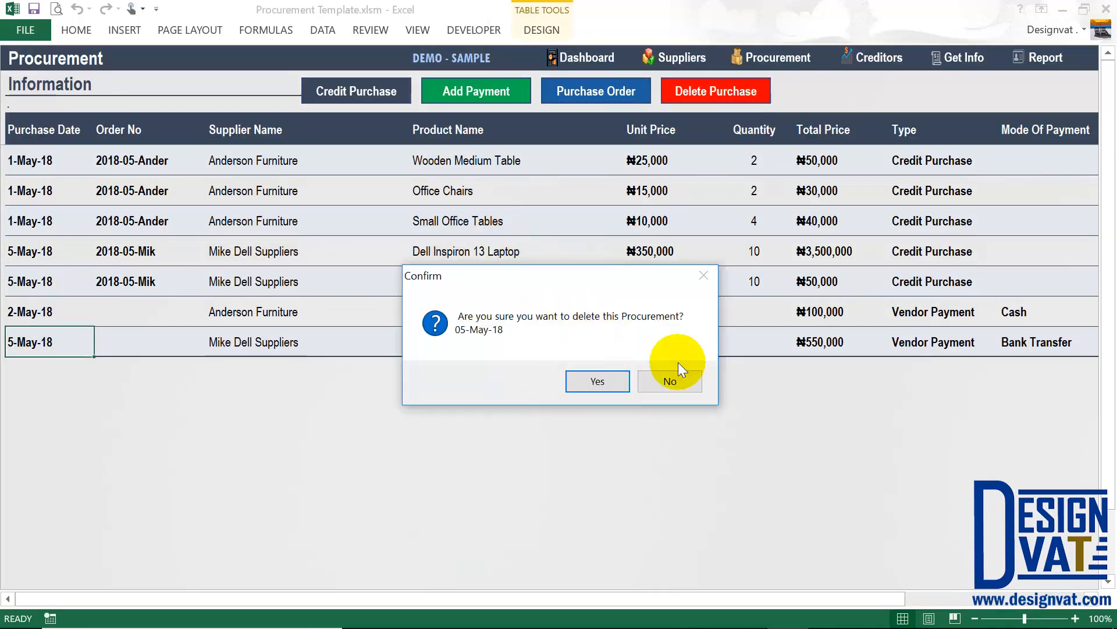
{"action": "left_click", "coordinate": [670, 380]}
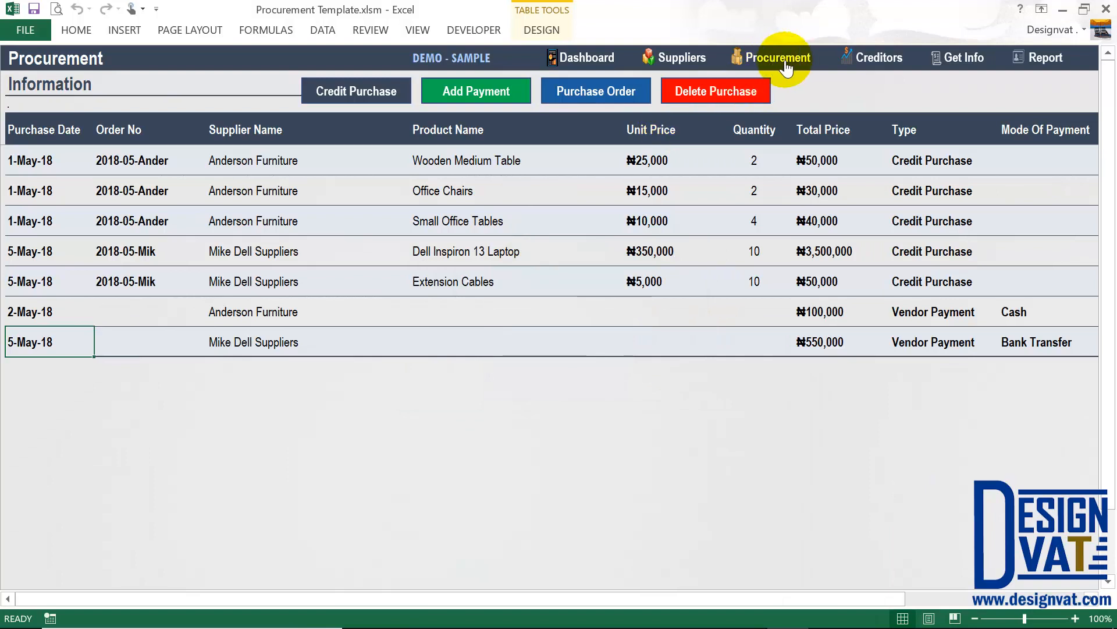
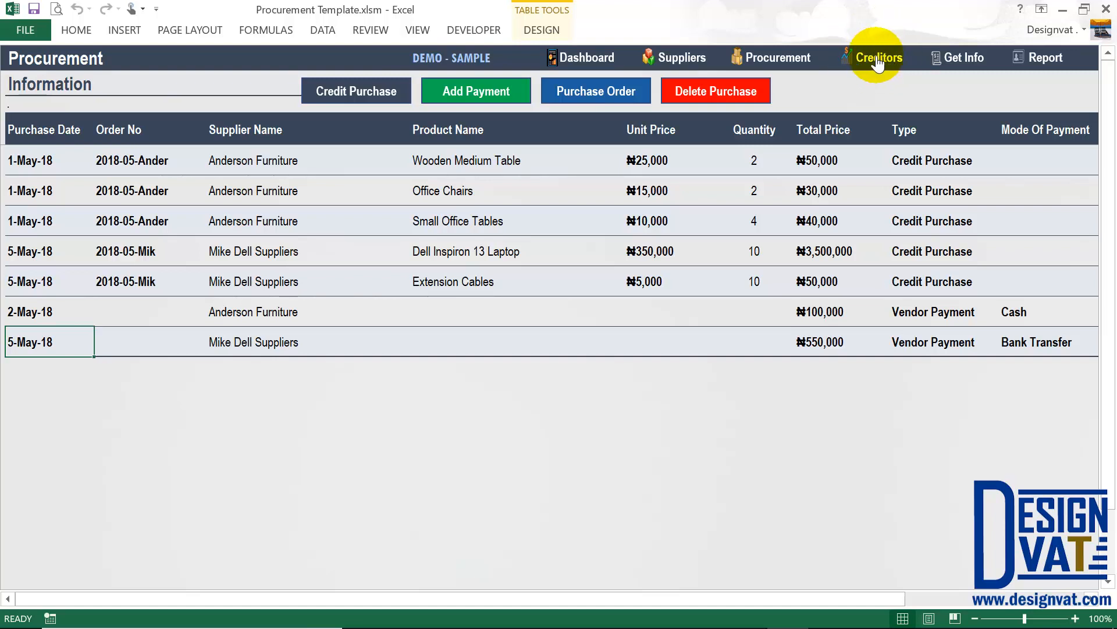
Check the suppliers' outstanding balances on the Suppliers list, then switch to the Creditor List.
{"action": "left_click", "coordinate": [680, 56]}
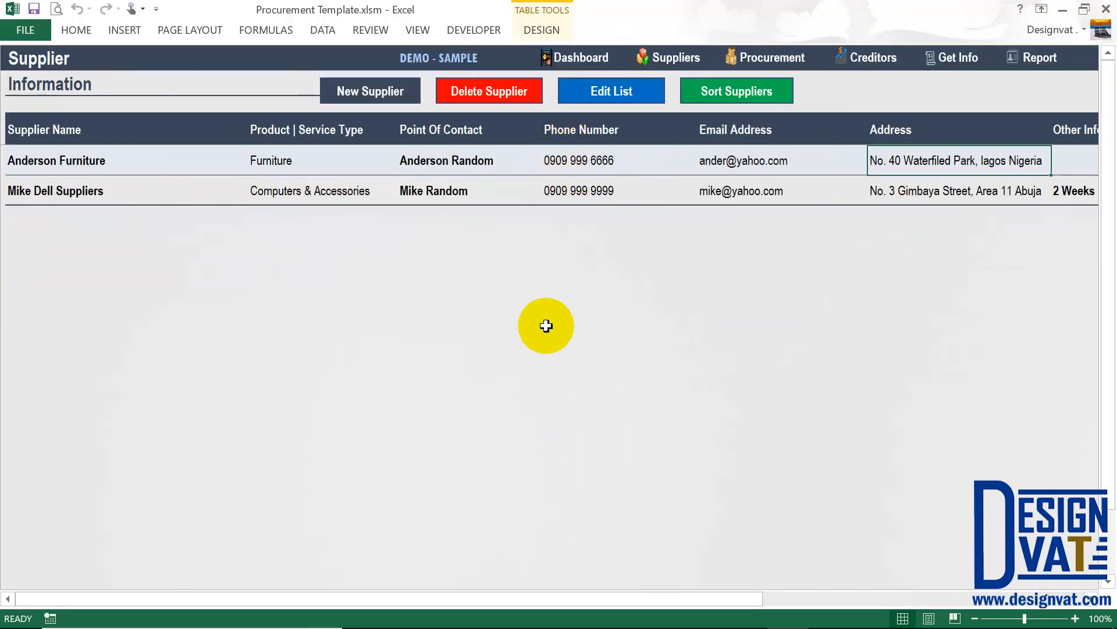
{"action": "left_click", "coordinate": [832, 607]}
{"action": "left_click_drag", "start_coordinate": [256, 158], "coordinate": [254, 190]}
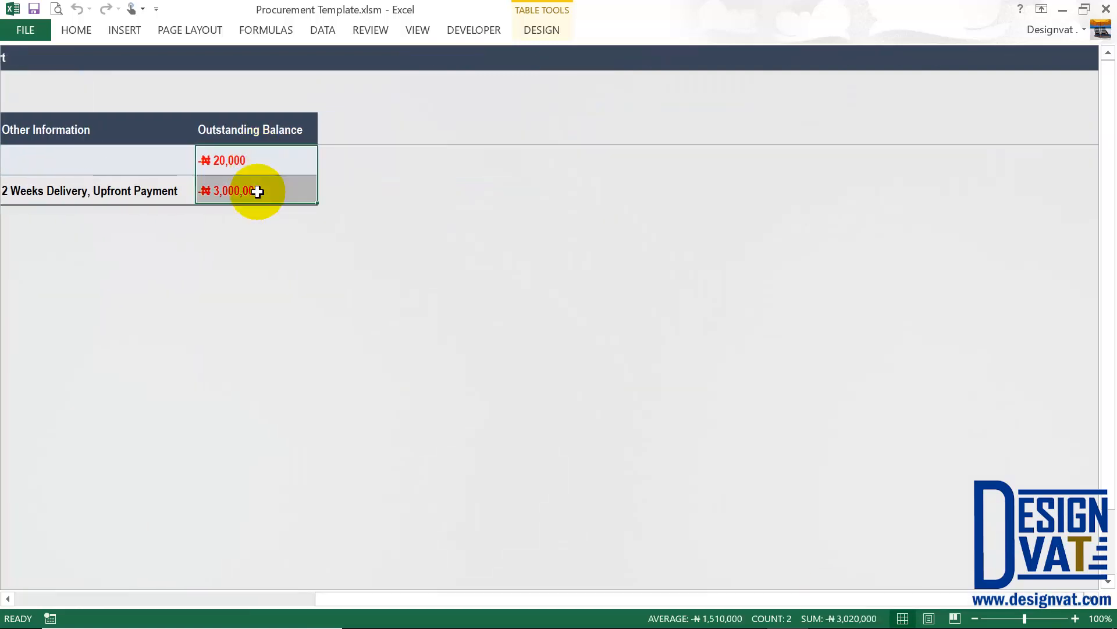
{"action": "left_click", "coordinate": [164, 593]}
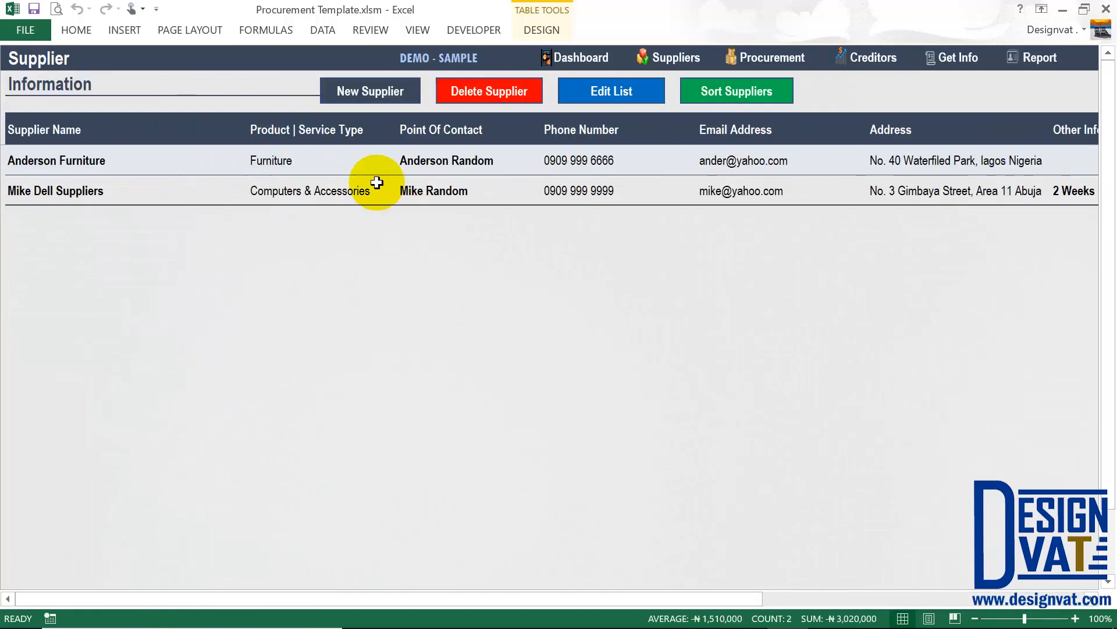
{"action": "left_click", "coordinate": [874, 57]}
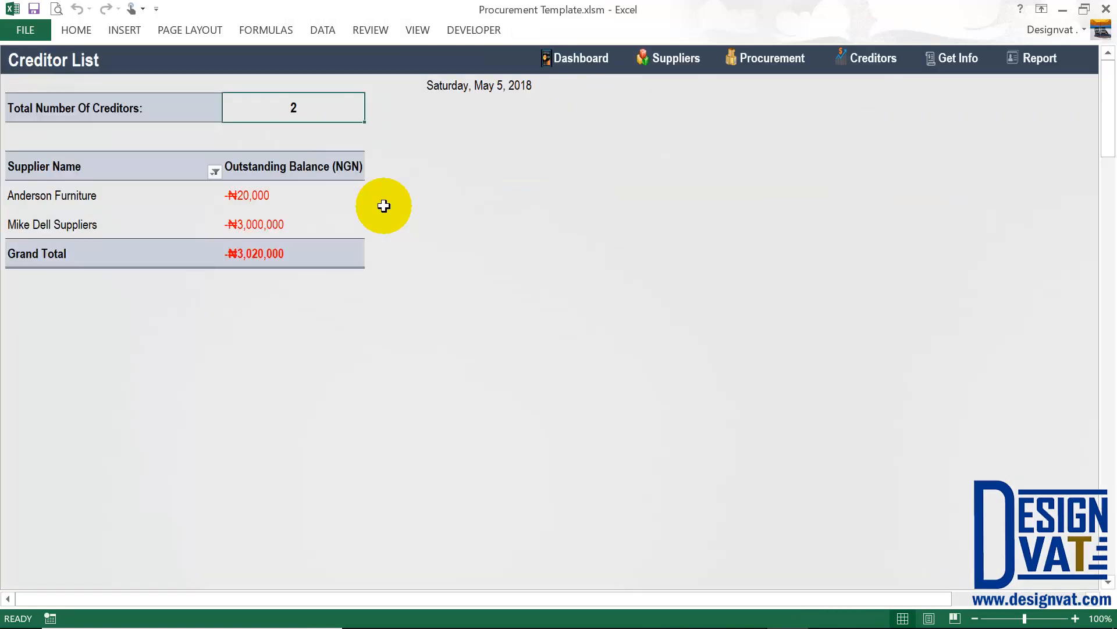
Review the 2 creditors, Anderson Furniture ₦20,000 and Mike Dell Suppliers ₦3,000,000, totalling ₦3,020,000.
{"action": "left_click", "coordinate": [65, 112]}
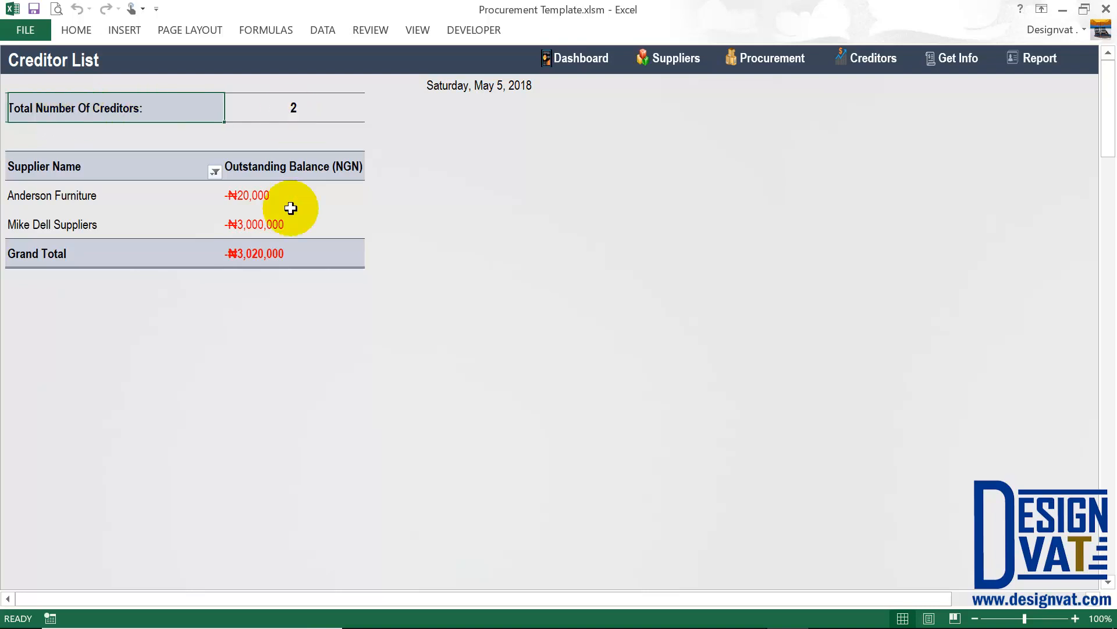
{"action": "left_click", "coordinate": [76, 201]}
{"action": "left_click_drag", "start_coordinate": [80, 214], "coordinate": [80, 224]}
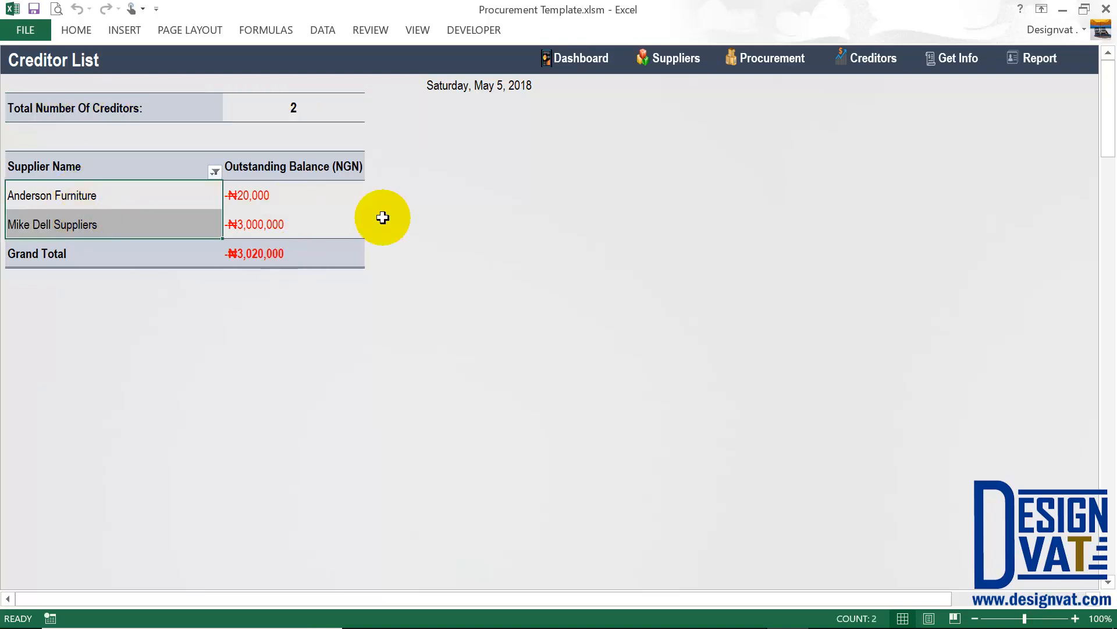
{"action": "left_click_drag", "start_coordinate": [282, 195], "coordinate": [278, 227]}
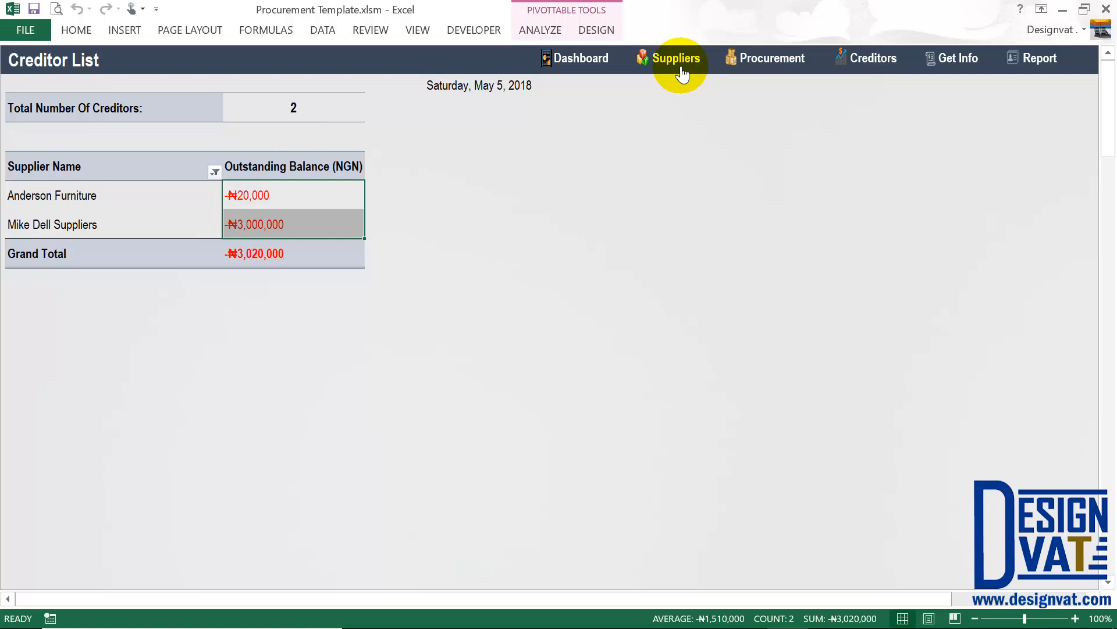
{"action": "left_click", "coordinate": [270, 251]}
{"action": "left_click", "coordinate": [481, 86]}
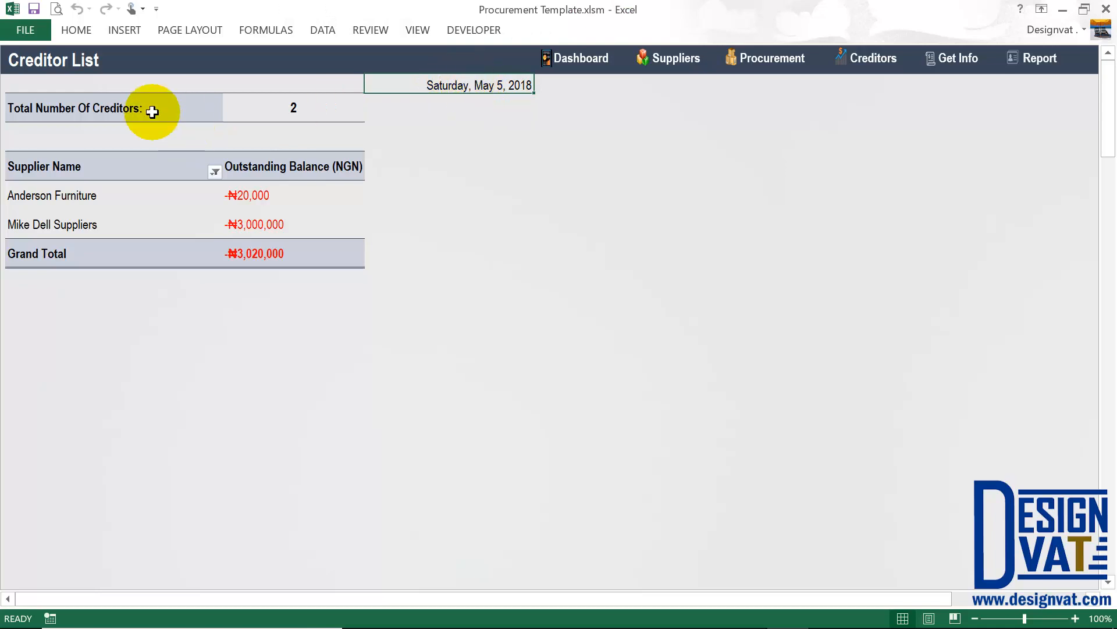
{"action": "left_click", "coordinate": [175, 108]}
{"action": "left_click", "coordinate": [277, 97]}
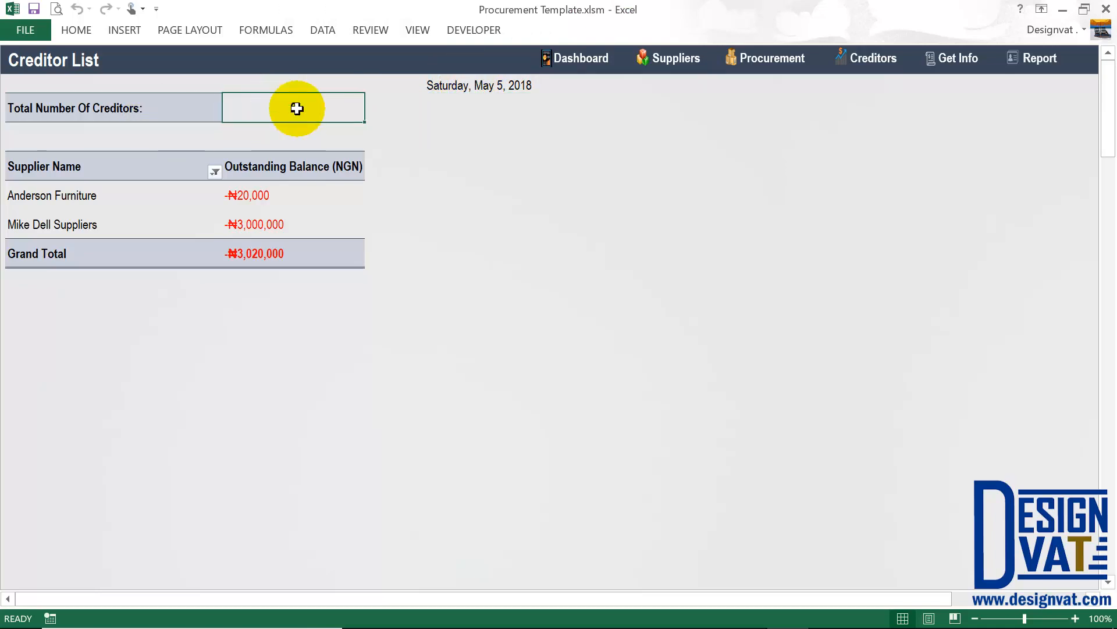
{"action": "left_click_drag", "start_coordinate": [89, 194], "coordinate": [90, 227]}
{"action": "left_click_drag", "start_coordinate": [269, 199], "coordinate": [264, 227]}
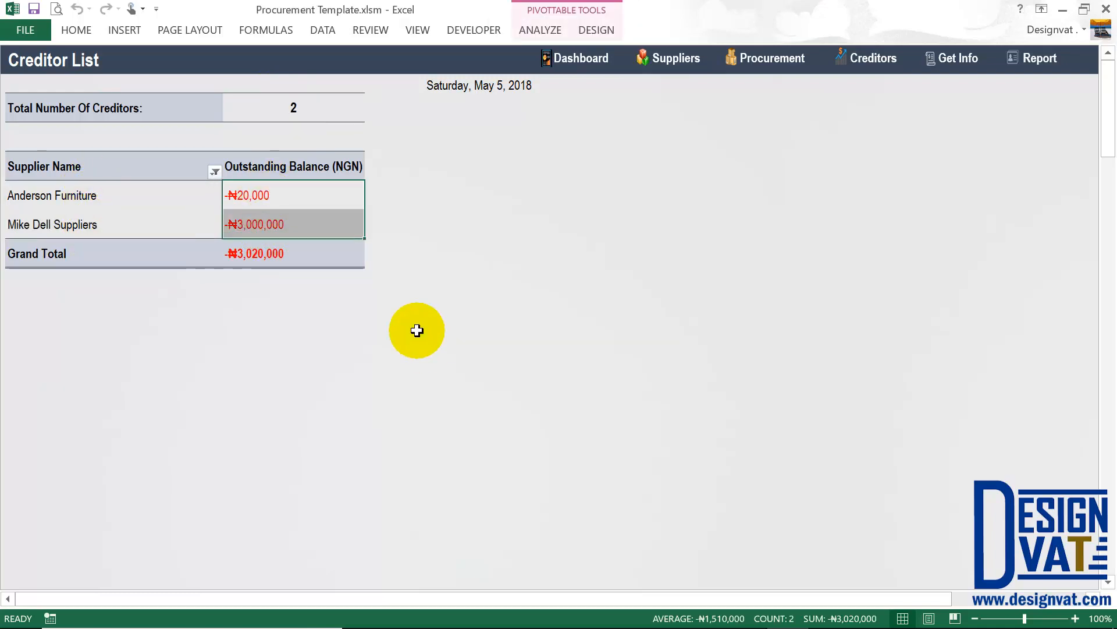
{"action": "left_click", "coordinate": [232, 255]}
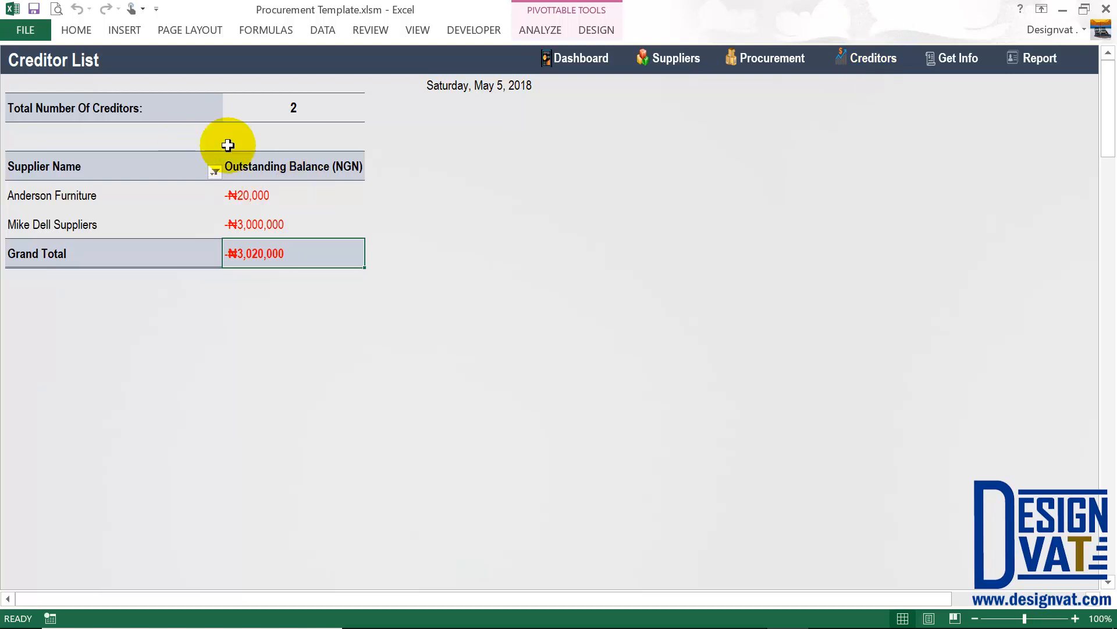
{"action": "left_click", "coordinate": [955, 60]}
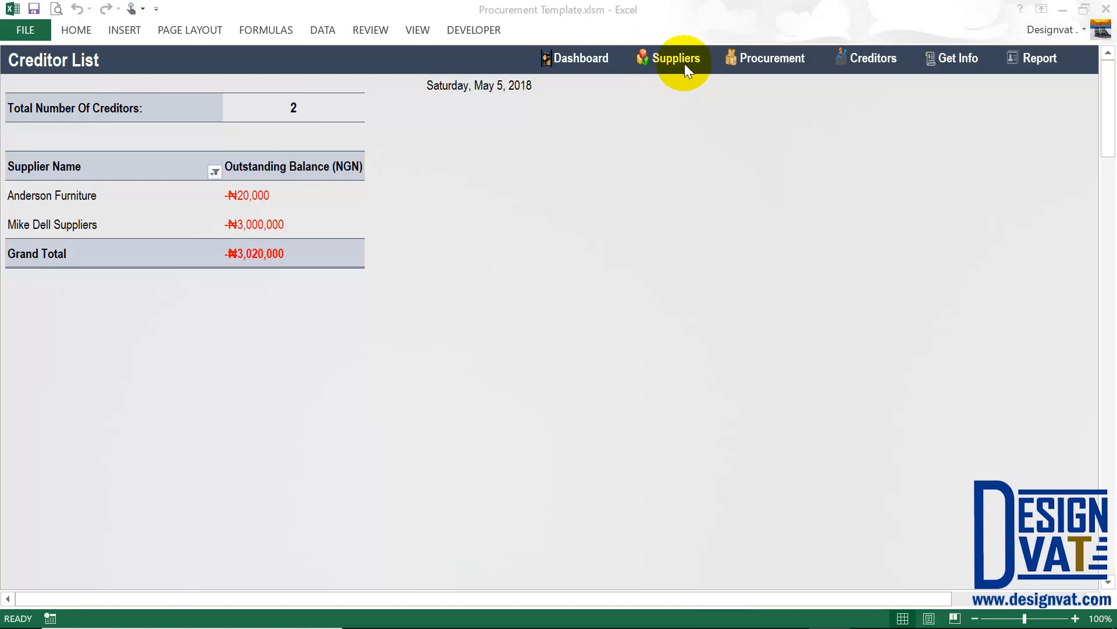
Review the Anderson Furniture and Mike Dell Suppliers procurement entries, then open the Get Info report.
{"action": "left_click", "coordinate": [771, 59]}
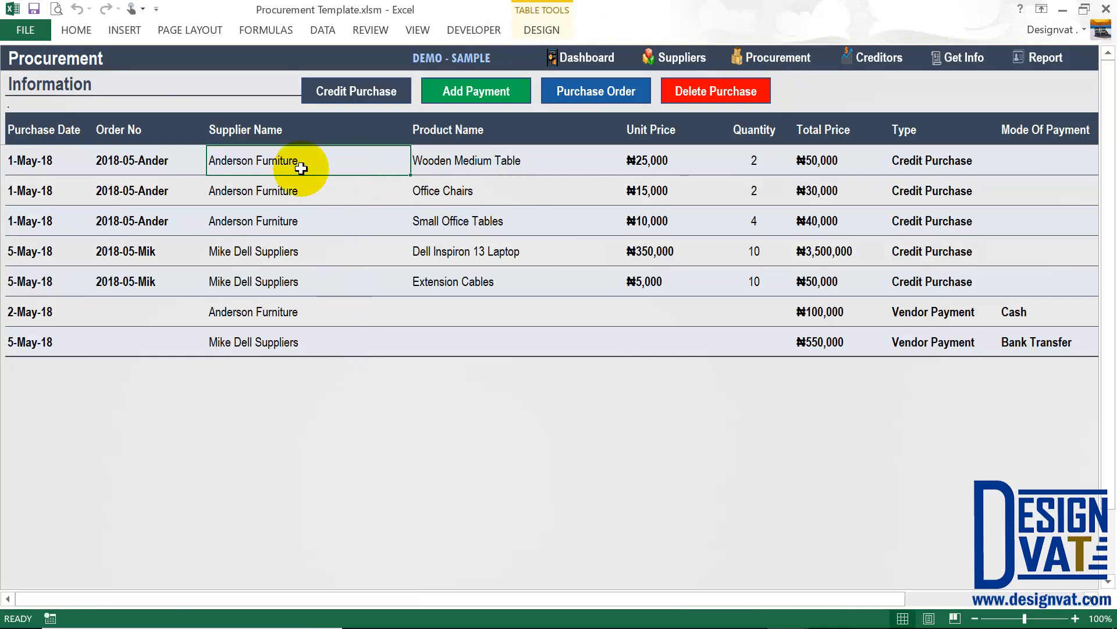
{"action": "left_click_drag", "start_coordinate": [299, 162], "coordinate": [290, 215]}
{"action": "left_click_drag", "start_coordinate": [269, 251], "coordinate": [271, 285]}
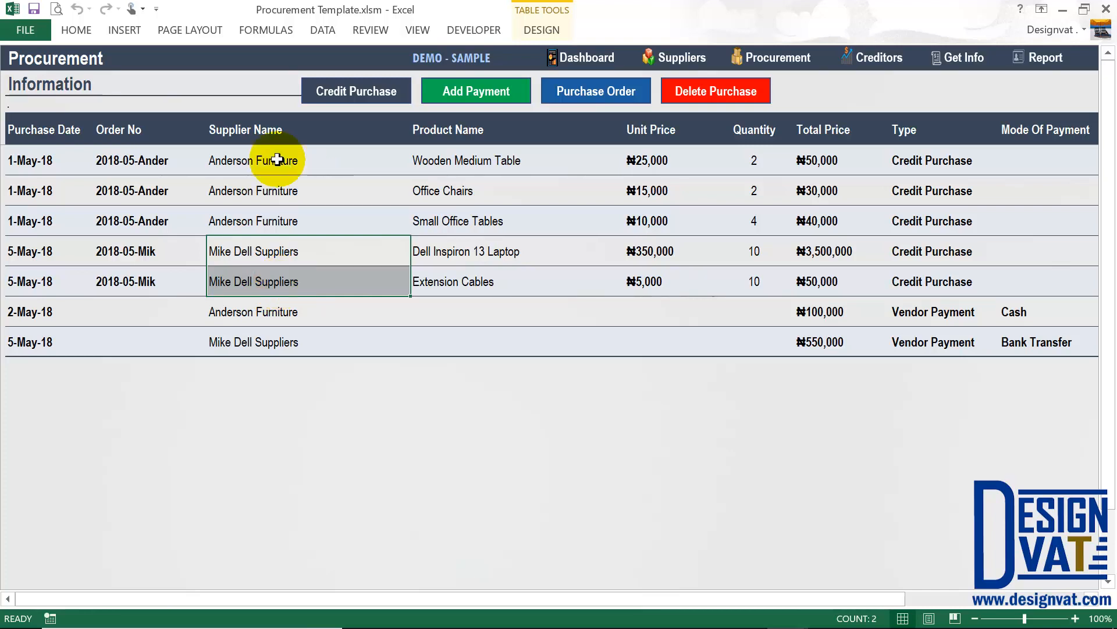
{"action": "left_click", "coordinate": [221, 167]}
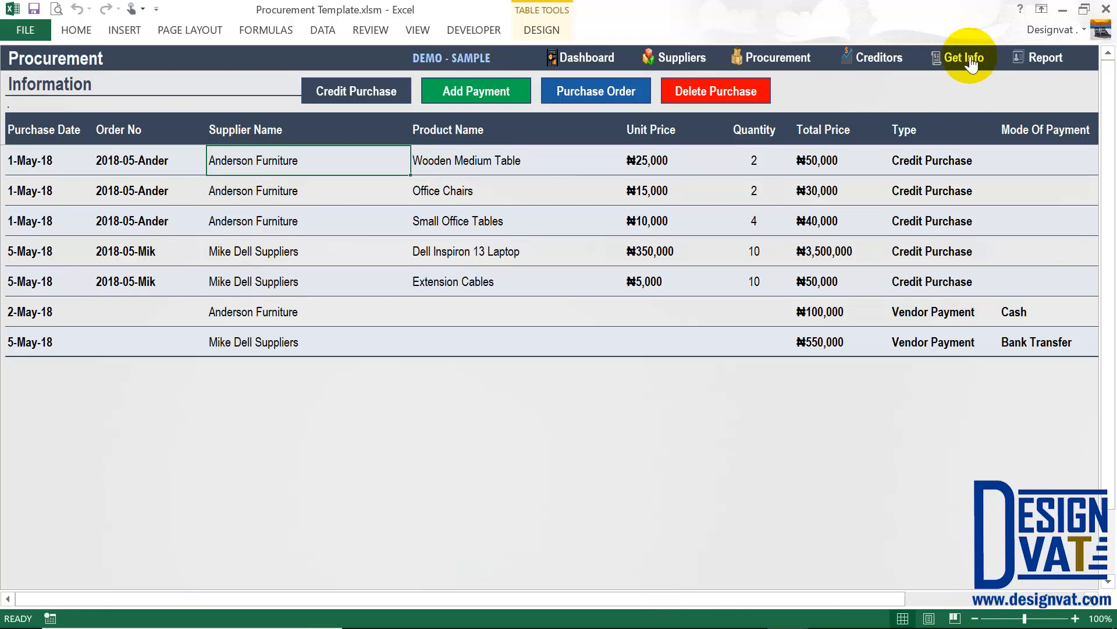
{"action": "left_click", "coordinate": [884, 60]}
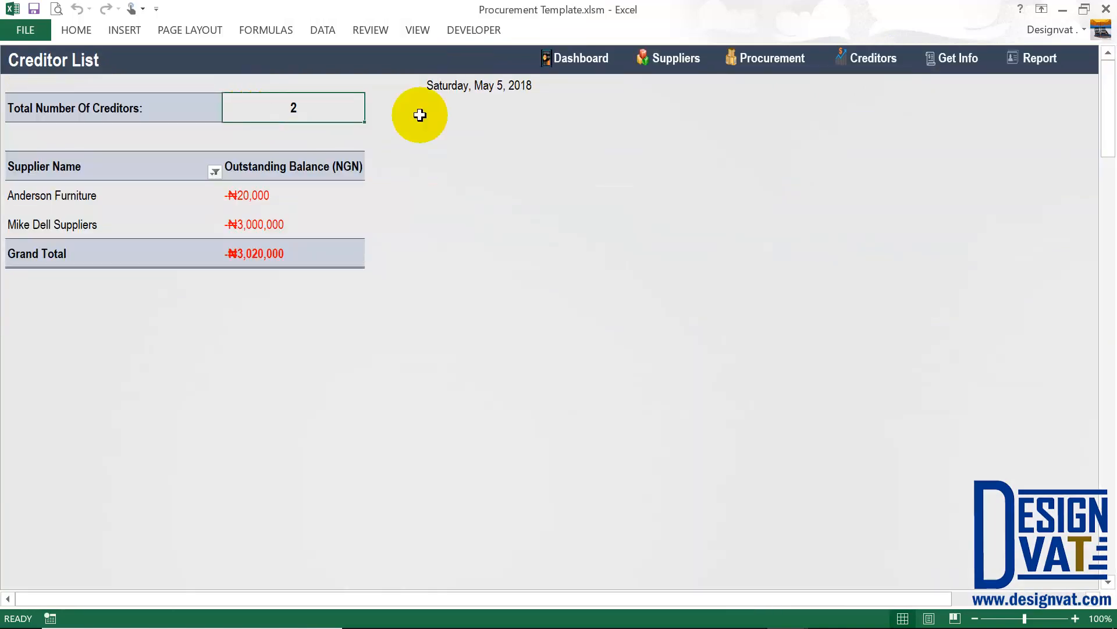
{"action": "left_click", "coordinate": [960, 59]}
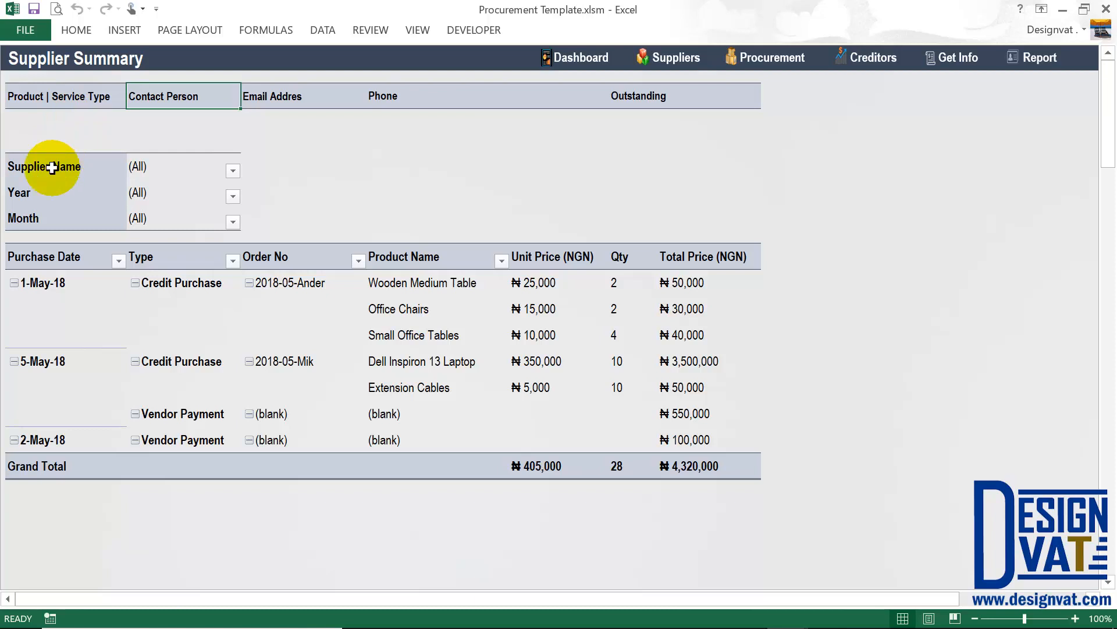
{"action": "left_click", "coordinate": [342, 89]}
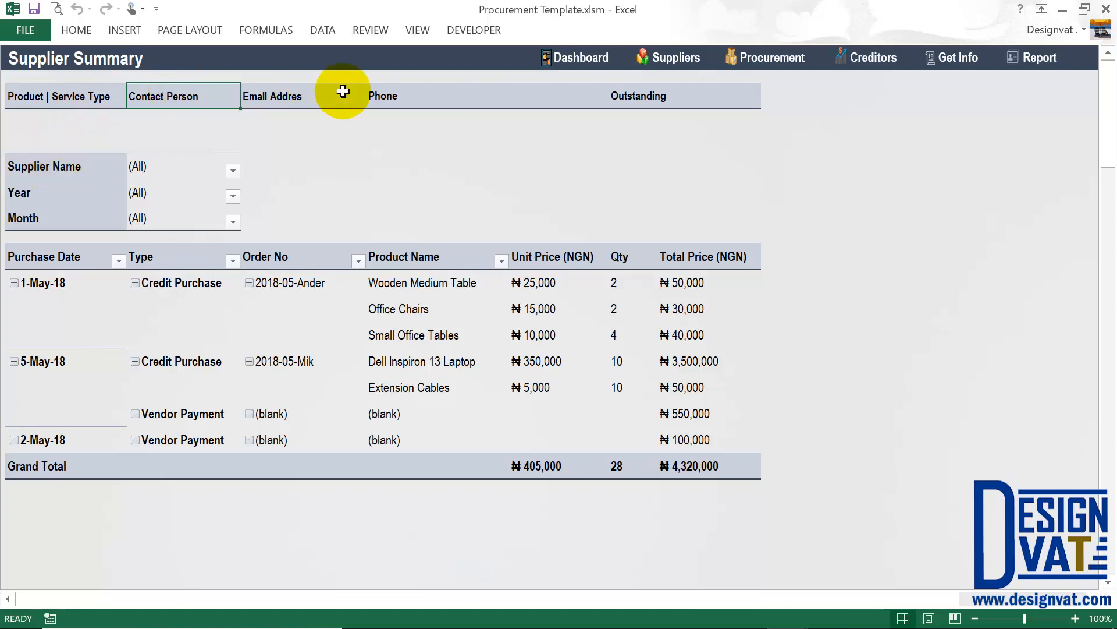
{"action": "left_click", "coordinate": [466, 99]}
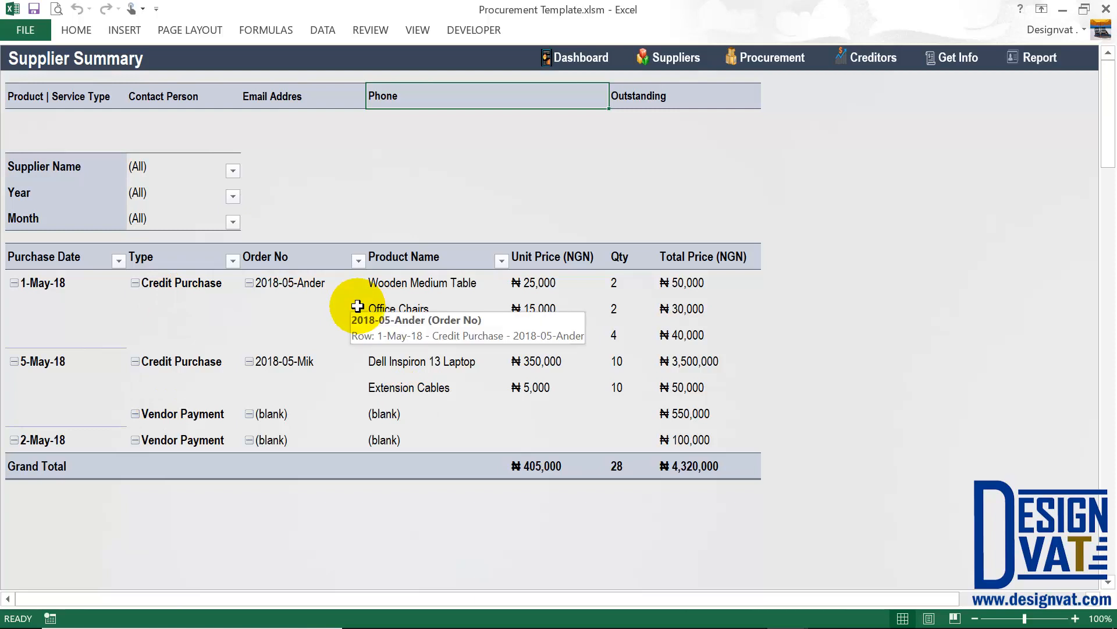
{"action": "left_click", "coordinate": [187, 423]}
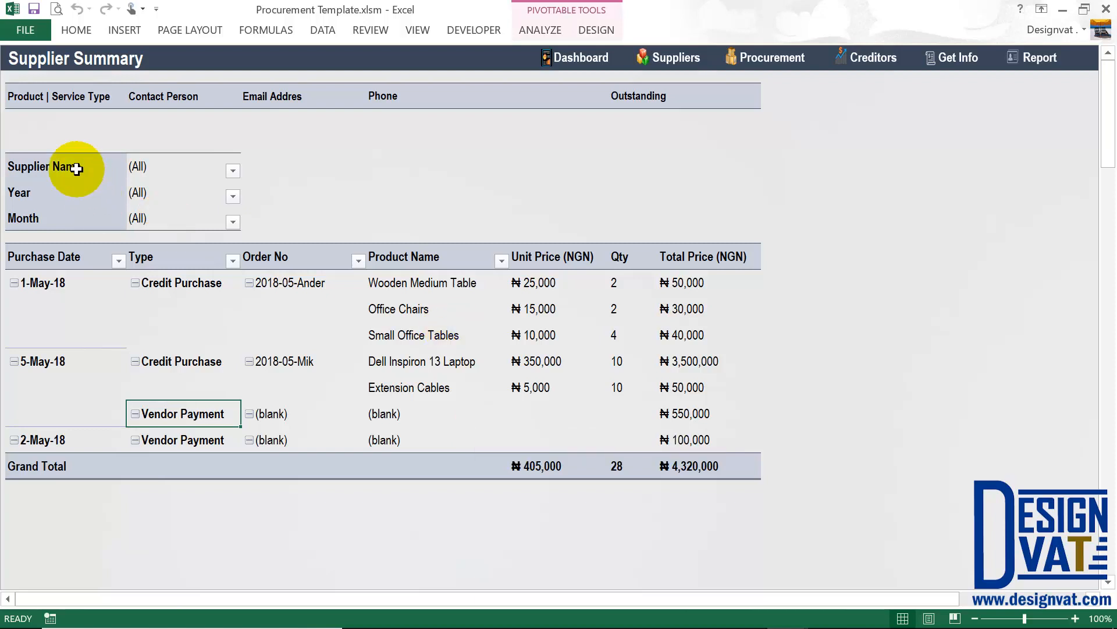
{"action": "left_click_drag", "start_coordinate": [77, 170], "coordinate": [156, 168]}
{"action": "left_click", "coordinate": [171, 165]}
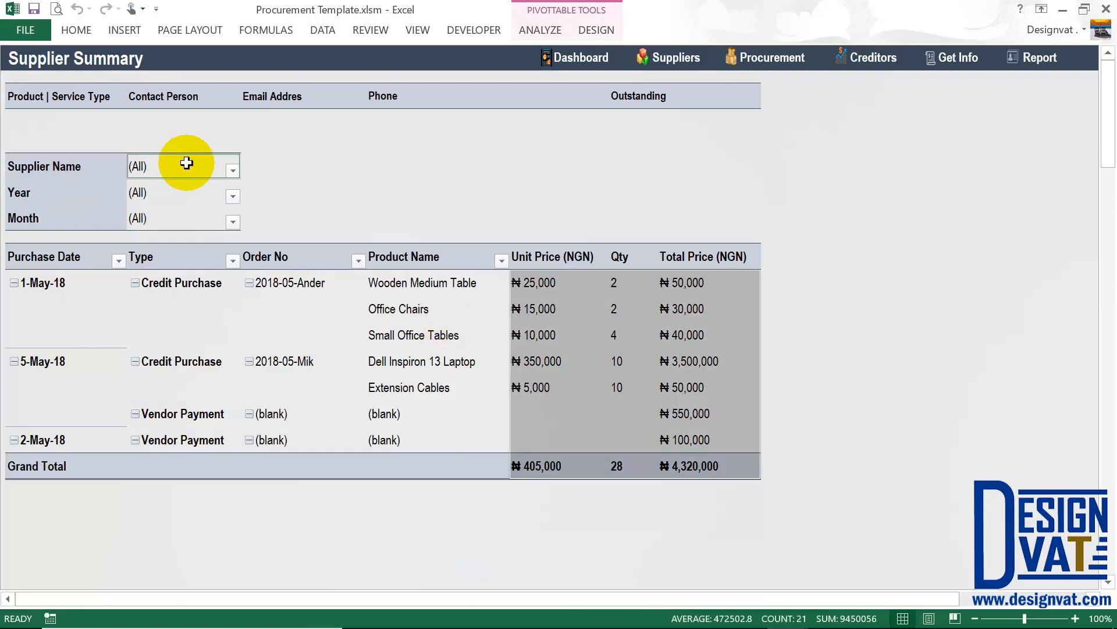
{"action": "left_click", "coordinate": [186, 163]}
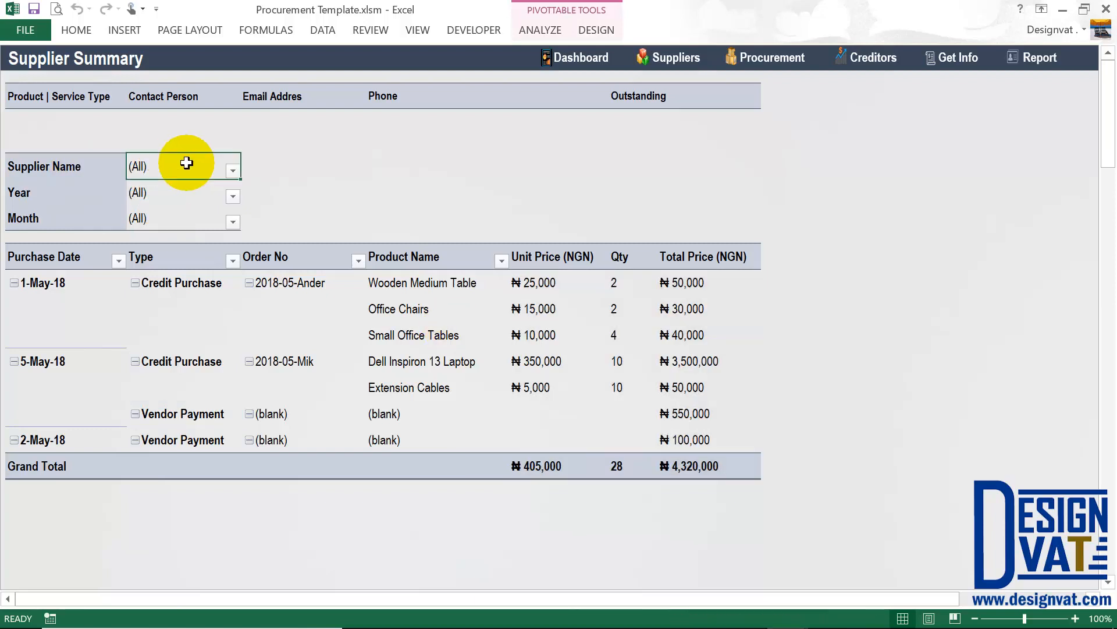
Filter the Supplier Summary's Supplier Name to Anderson Furniture.
{"action": "left_click", "coordinate": [233, 171]}
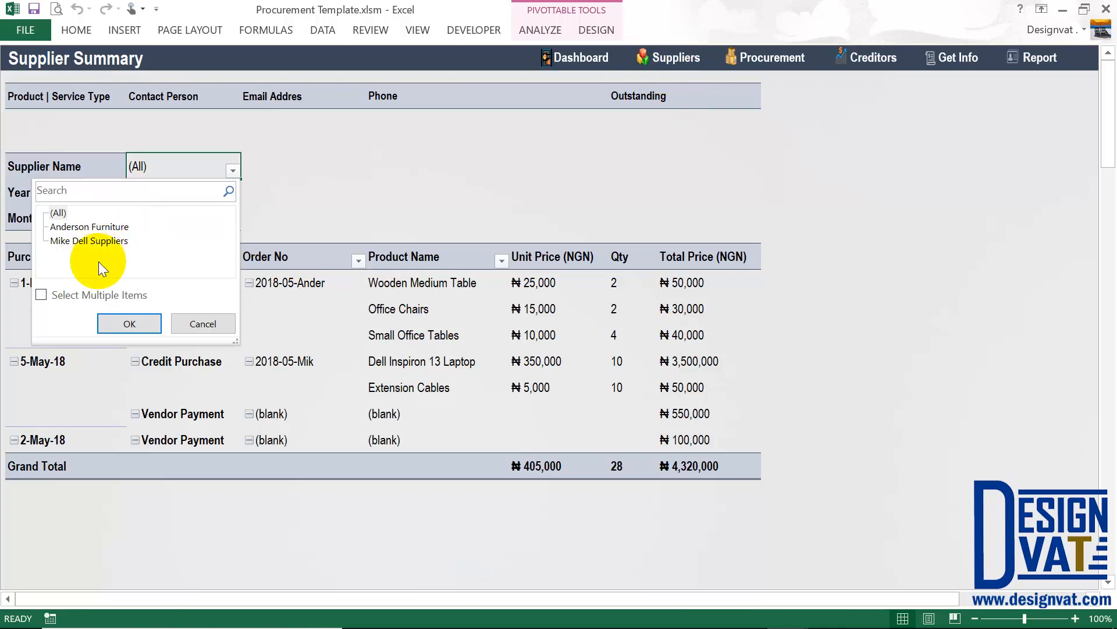
{"action": "left_click", "coordinate": [54, 191]}
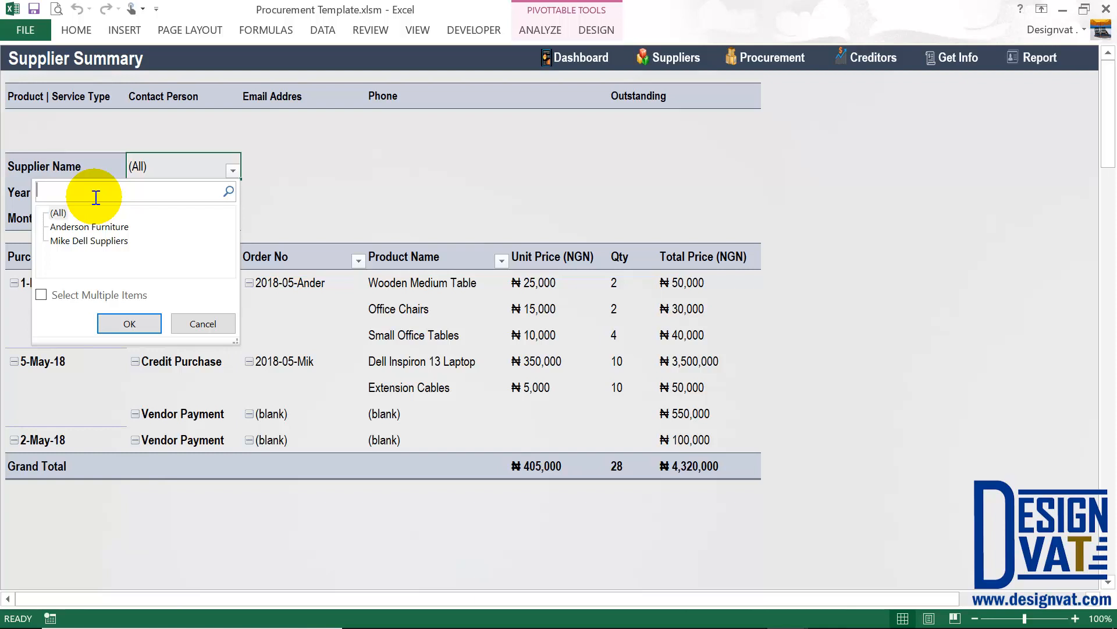
{"action": "type", "text": "dell"}
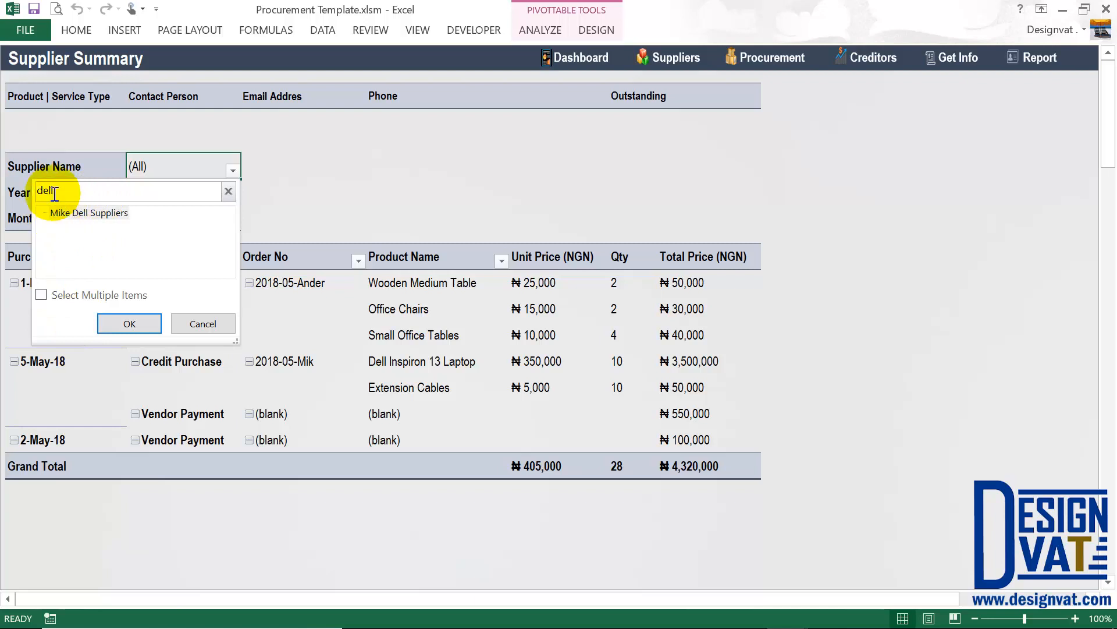
{"action": "left_click_drag", "start_coordinate": [54, 193], "coordinate": [36, 197]}
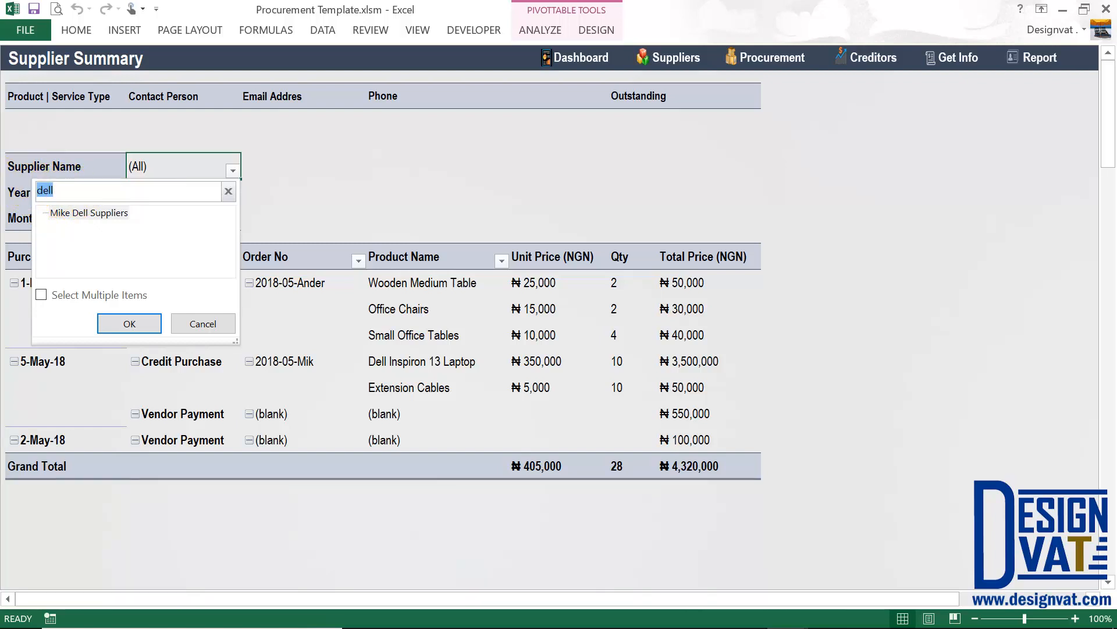
{"action": "type", "text": "furniture"}
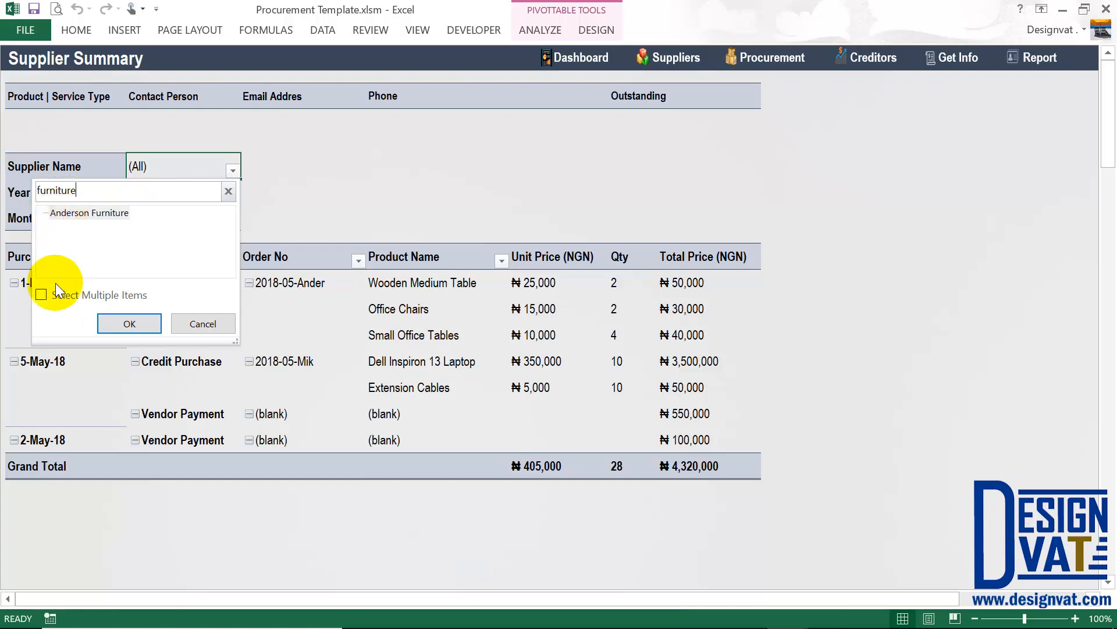
{"action": "left_click_drag", "start_coordinate": [81, 189], "coordinate": [32, 187]}
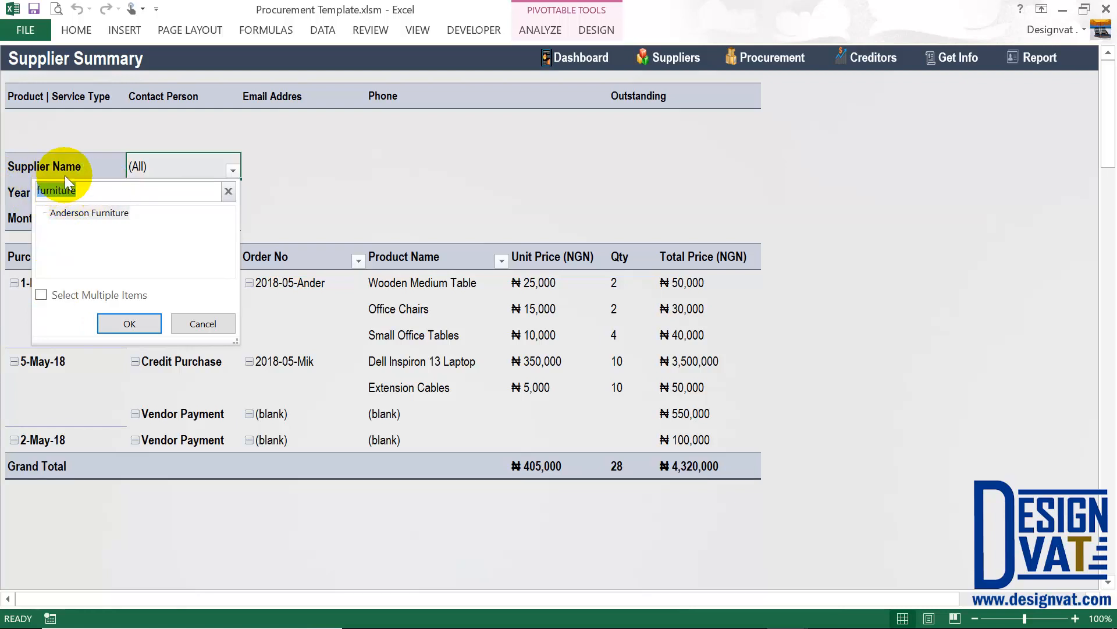
{"action": "key", "text": "BackSpace"}
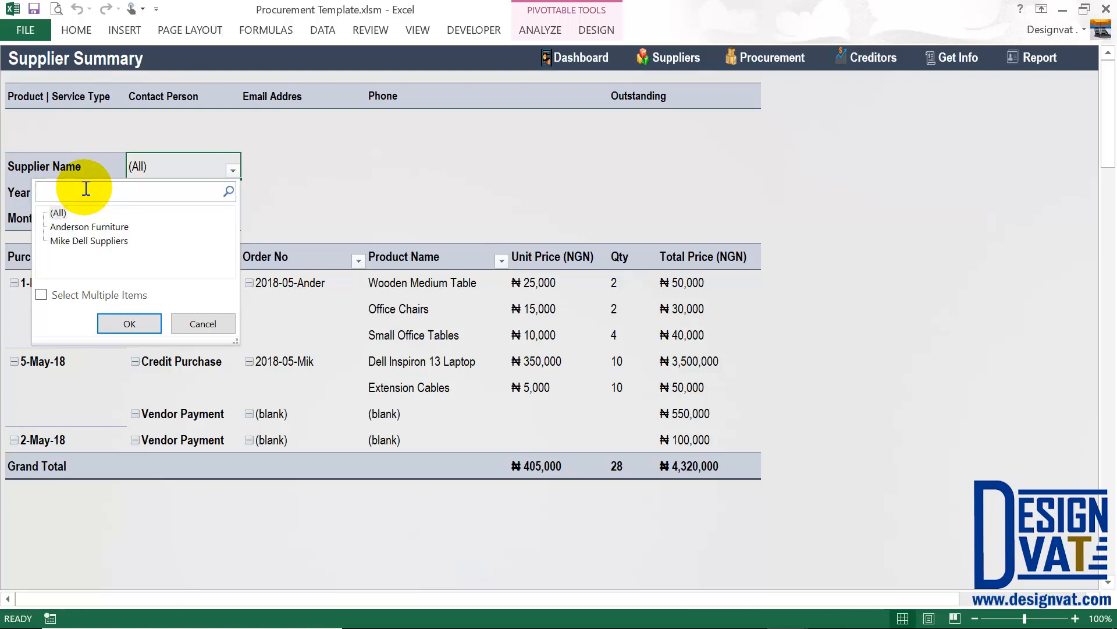
{"action": "left_click", "coordinate": [86, 226]}
{"action": "left_click", "coordinate": [130, 323]}
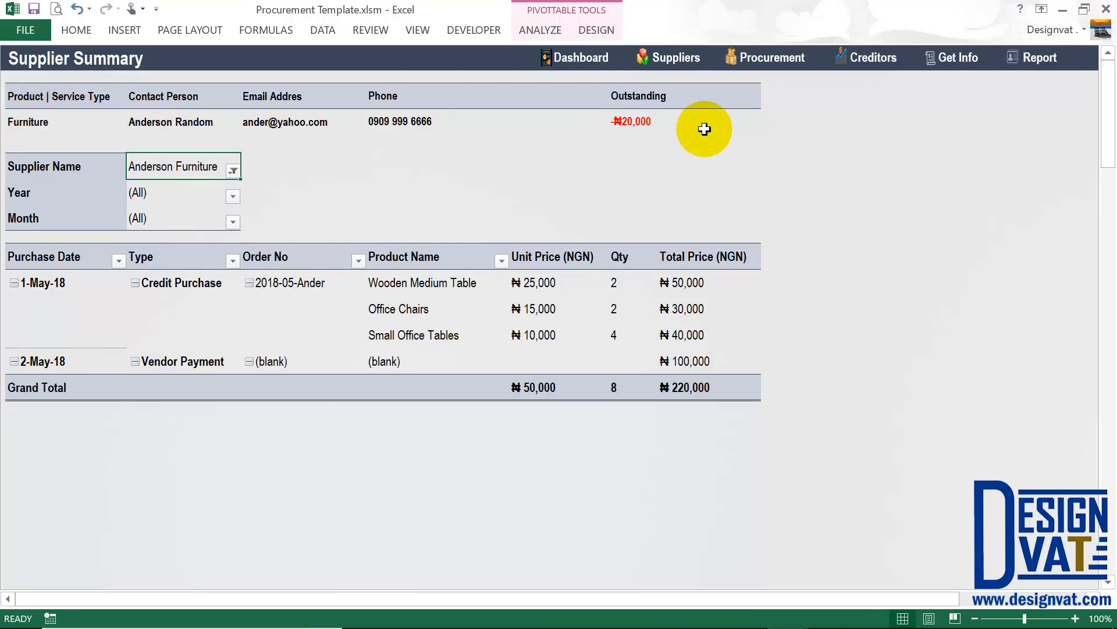
Go over Anderson Furniture's service type, contact person, phone number and outstanding balance.
{"action": "left_click", "coordinate": [33, 122]}
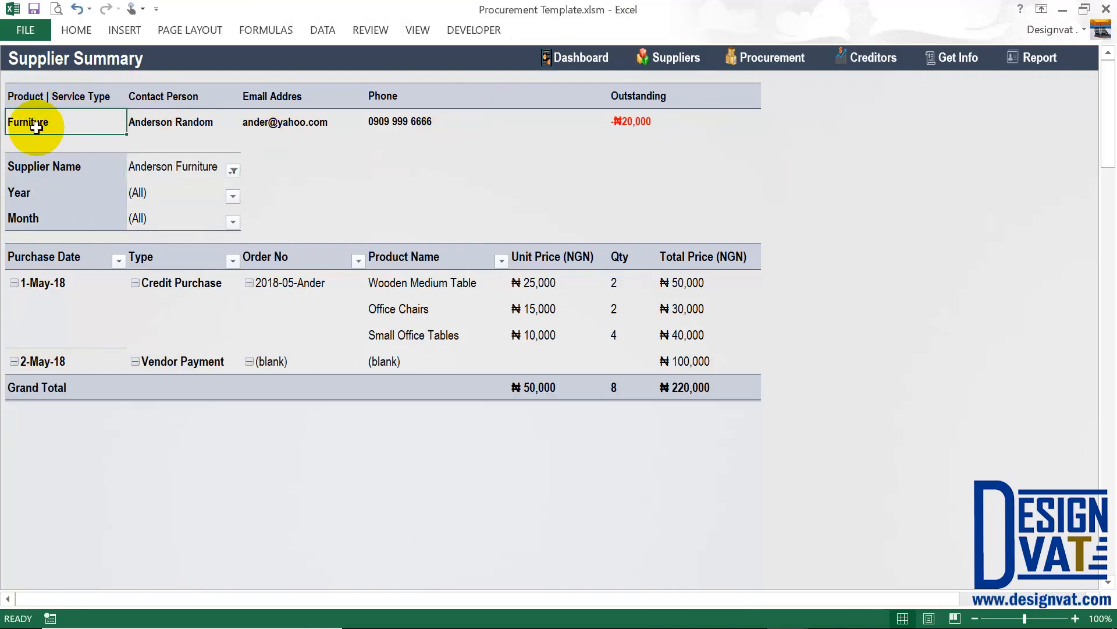
{"action": "left_click", "coordinate": [192, 121]}
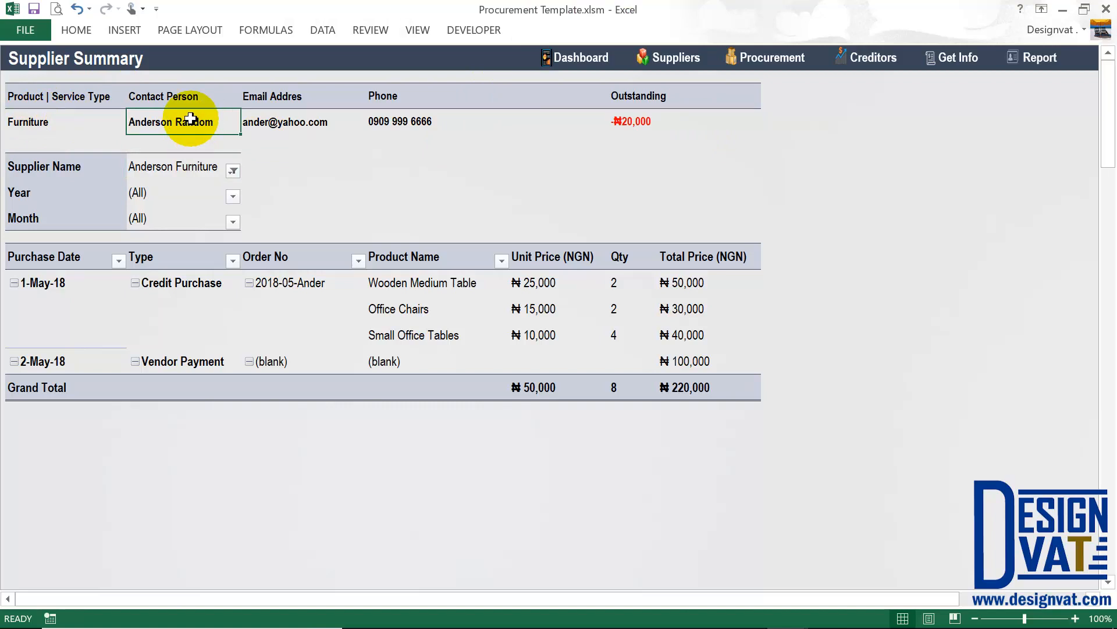
{"action": "left_click", "coordinate": [334, 126]}
{"action": "left_click", "coordinate": [469, 125]}
{"action": "left_click", "coordinate": [654, 125]}
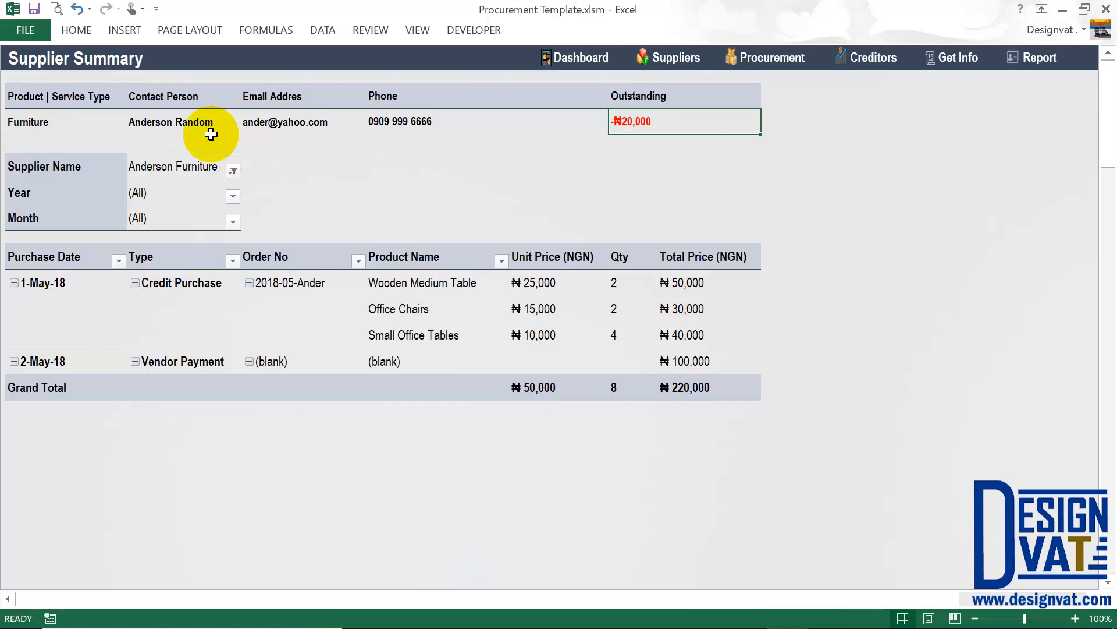
{"action": "left_click", "coordinate": [195, 167]}
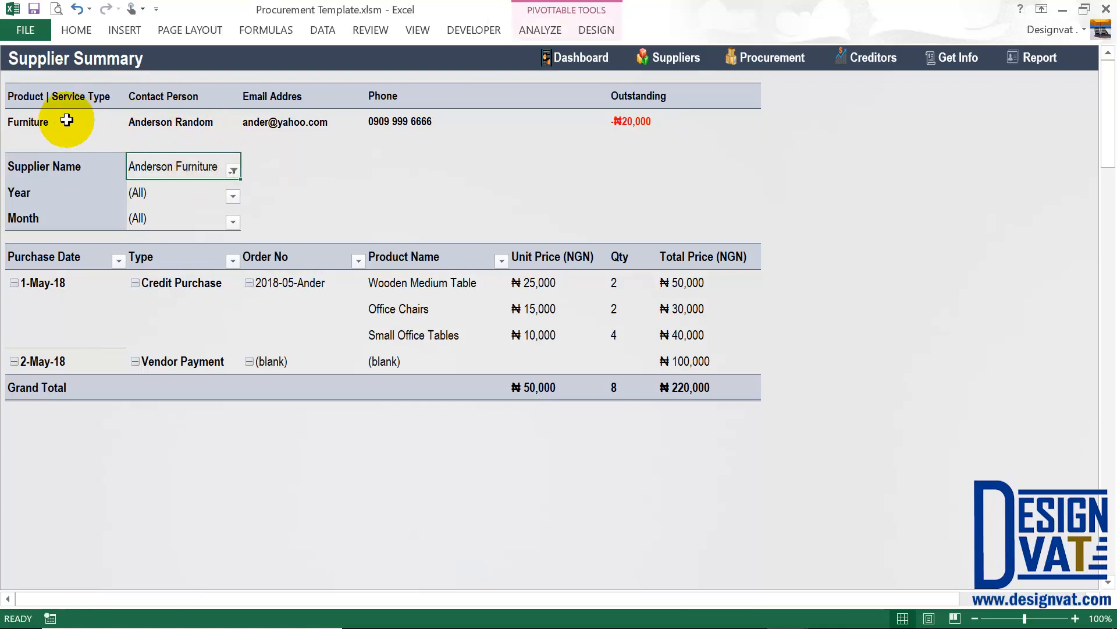
{"action": "left_click_drag", "start_coordinate": [62, 120], "coordinate": [721, 125]}
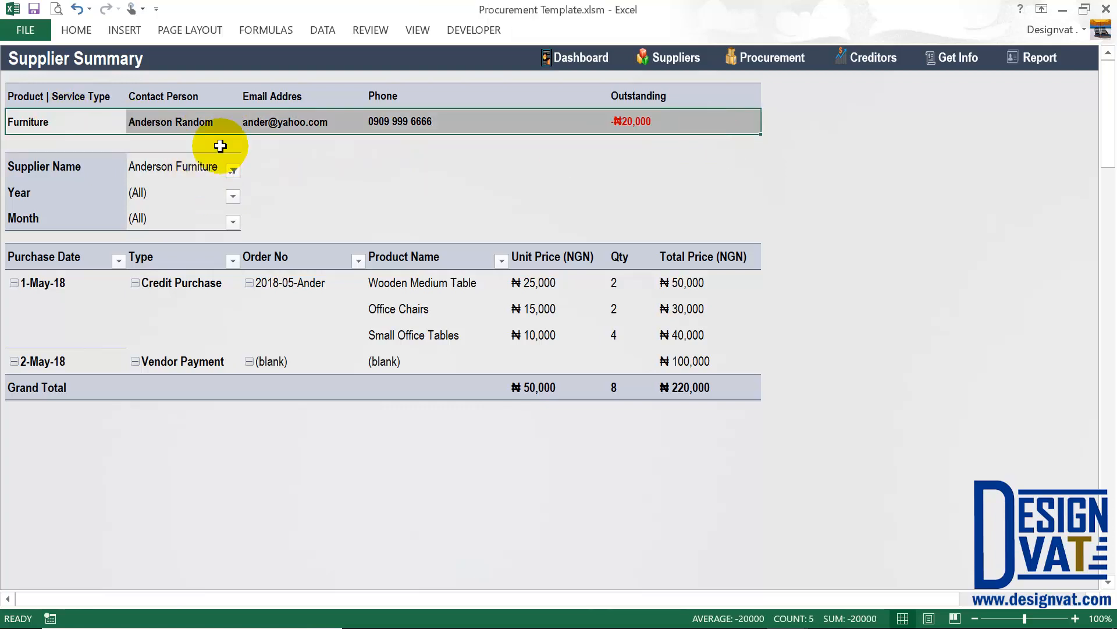
{"action": "left_click", "coordinate": [95, 126]}
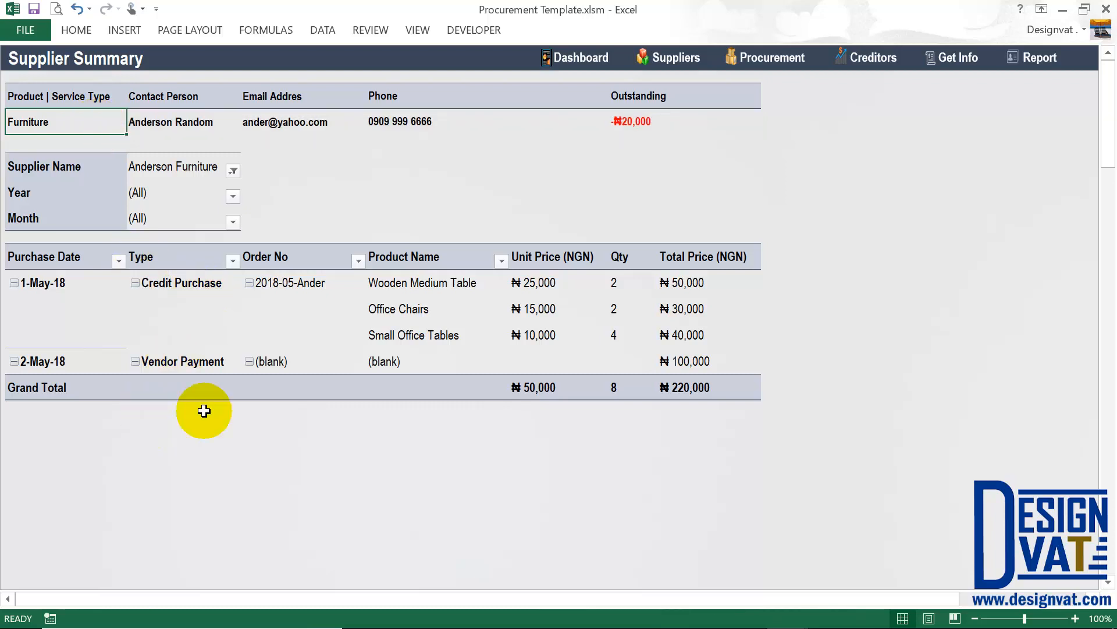
Go over its purchases, e.g. 1-May-18 Wooden Medium Table at ₦25,000 (₦50,000 total).
{"action": "left_click", "coordinate": [78, 282]}
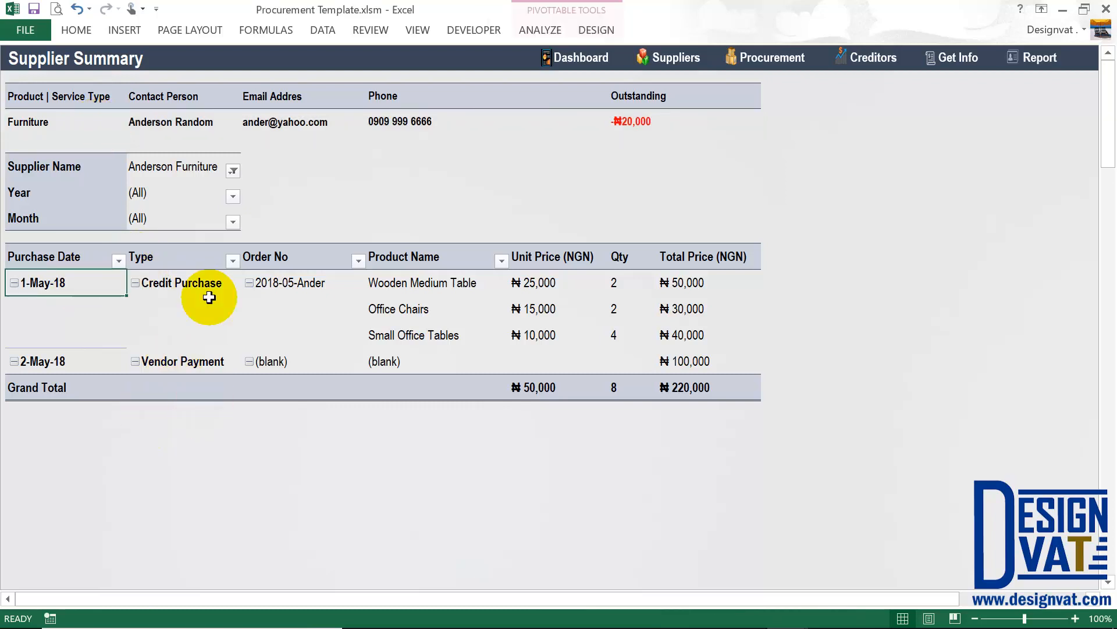
{"action": "left_click", "coordinate": [200, 282]}
{"action": "left_click", "coordinate": [189, 362]}
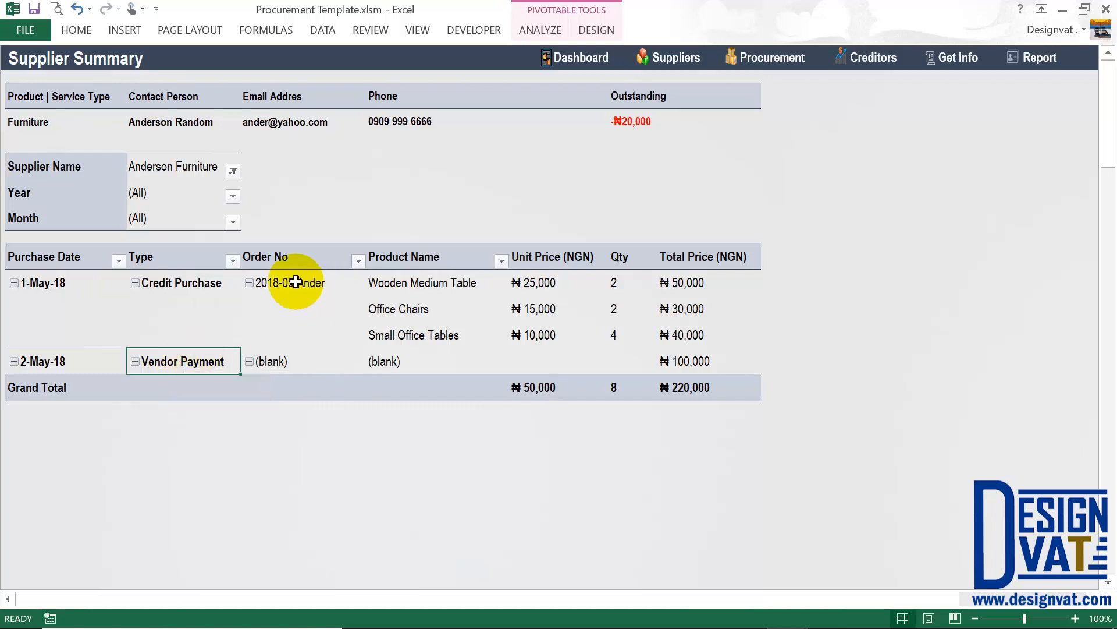
{"action": "left_click", "coordinate": [295, 282]}
{"action": "left_click", "coordinate": [442, 282]}
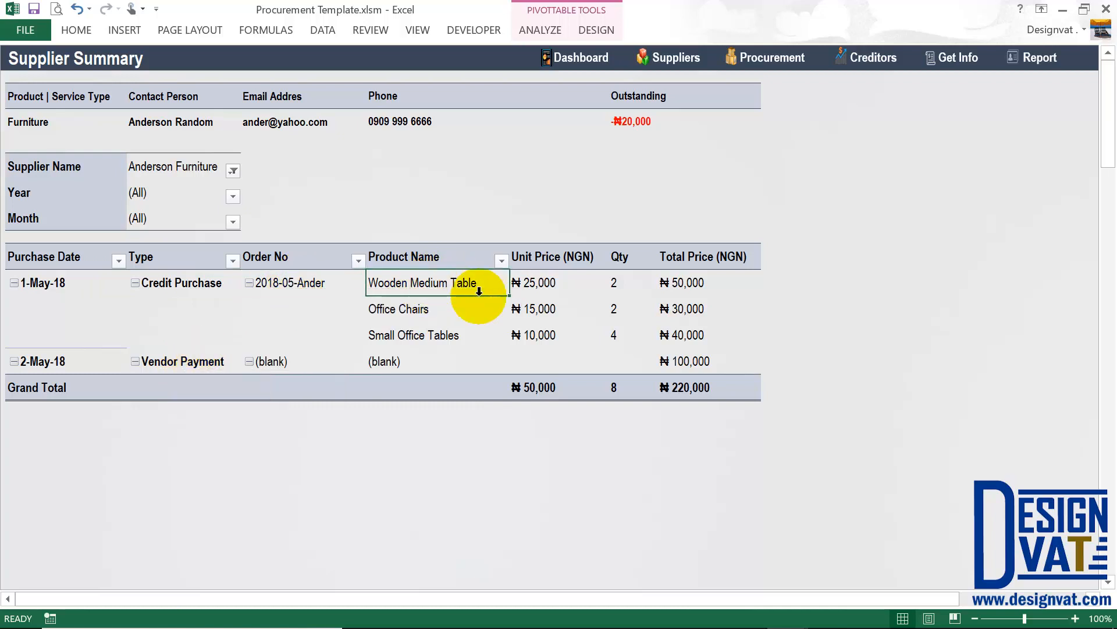
{"action": "left_click", "coordinate": [547, 282]}
{"action": "left_click", "coordinate": [704, 283]}
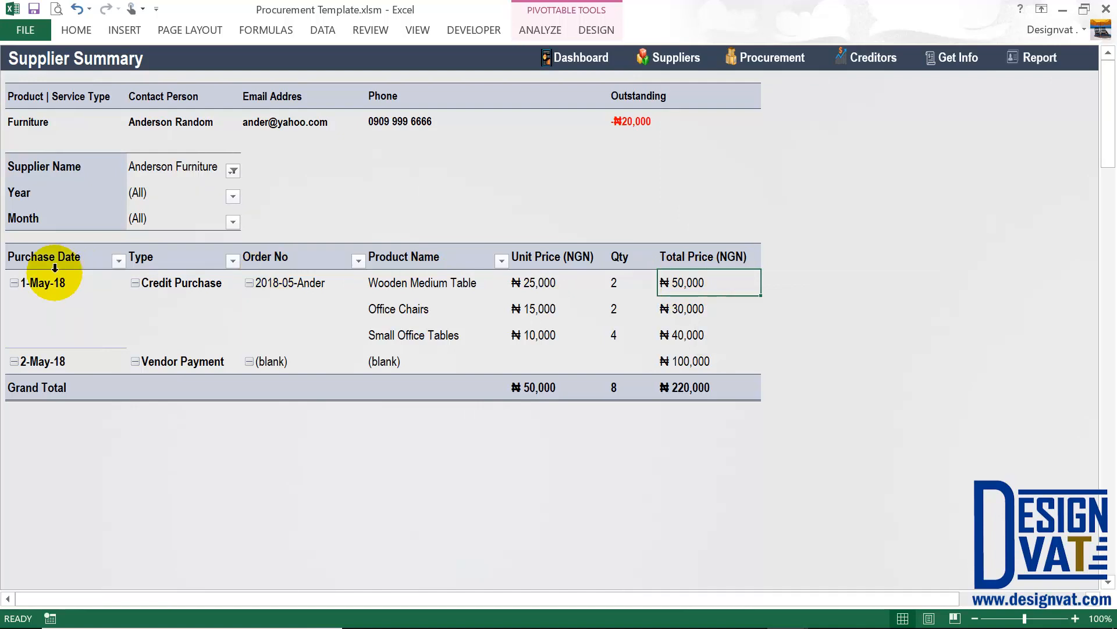
{"action": "left_click", "coordinate": [150, 191]}
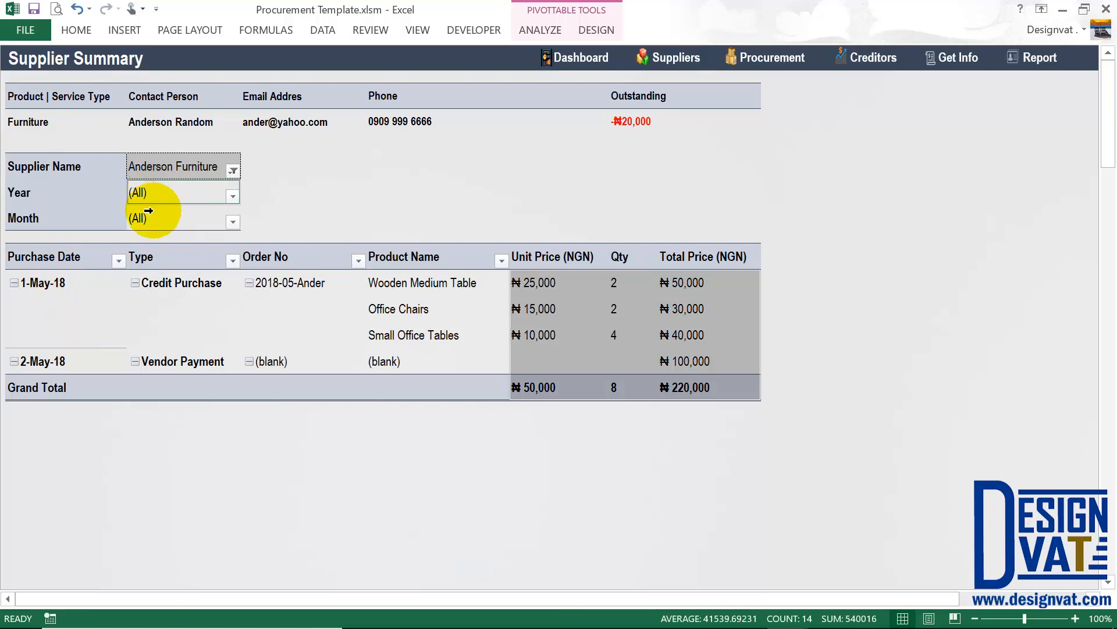
{"action": "left_click", "coordinate": [64, 189]}
{"action": "mouse_move", "coordinate": [64, 189]}
{"action": "left_mouse_down"}
{"action": "mouse_move", "coordinate": [65, 202]}
{"action": "mouse_move", "coordinate": [46, 209]}
{"action": "left_mouse_up"}
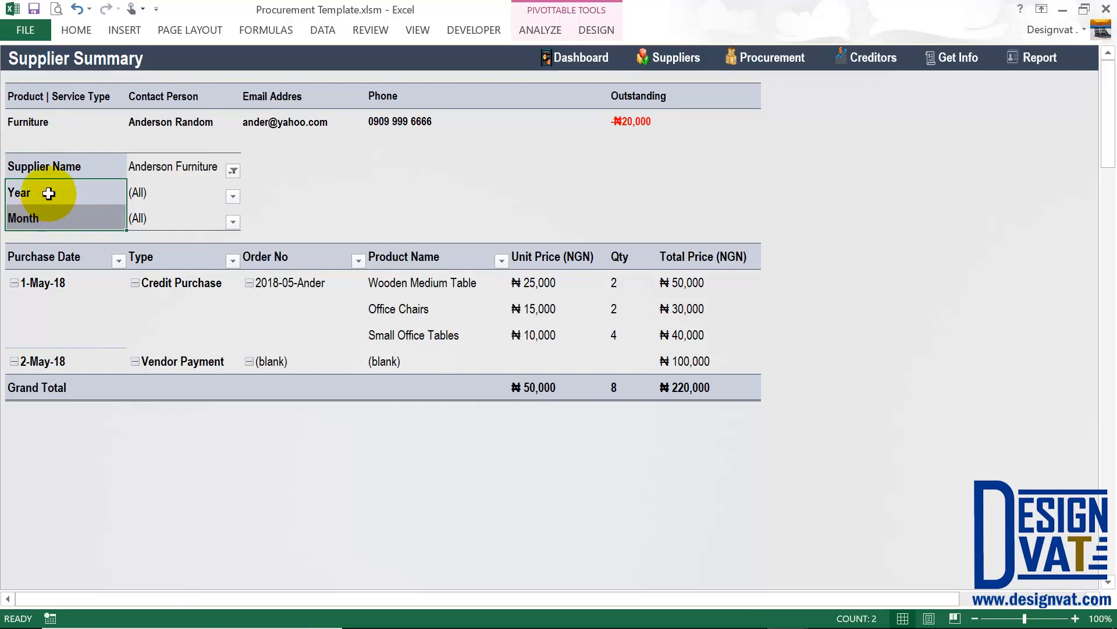
Set the Year report filter to 2018 and the Month filter to May.
{"action": "left_click", "coordinate": [49, 193]}
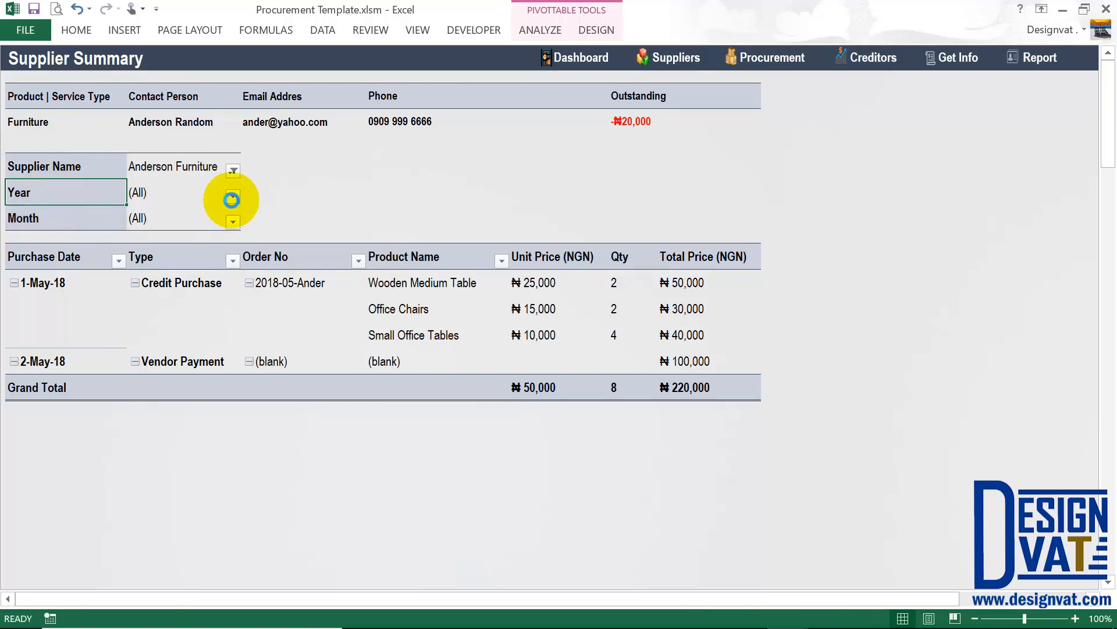
{"action": "key", "text": "alt+Down"}
{"action": "left_click", "coordinate": [60, 253]}
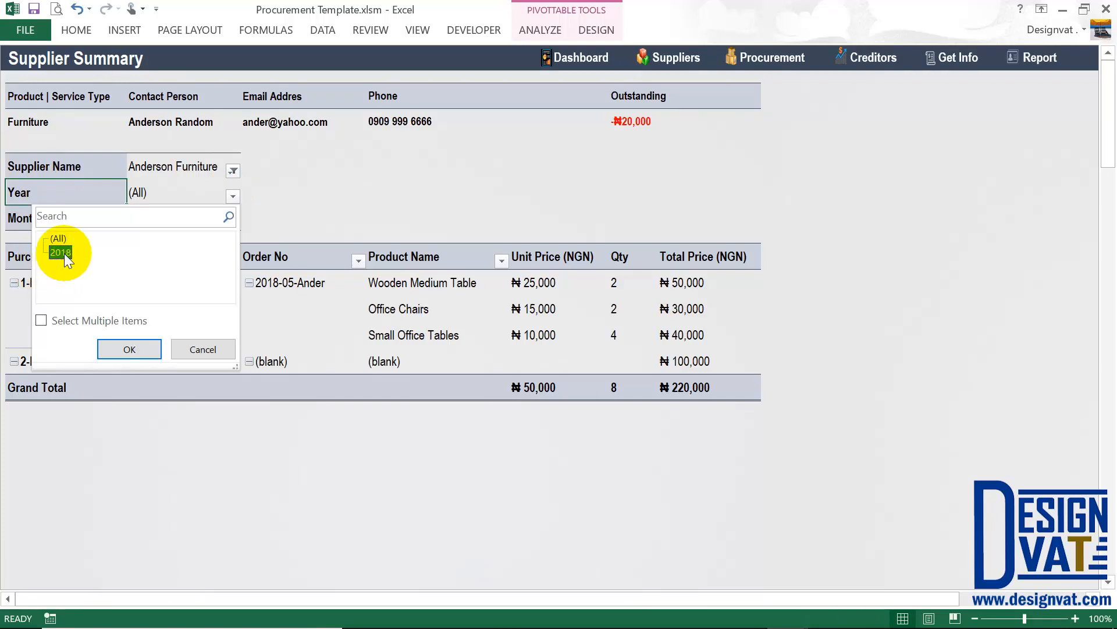
{"action": "left_click", "coordinate": [135, 348]}
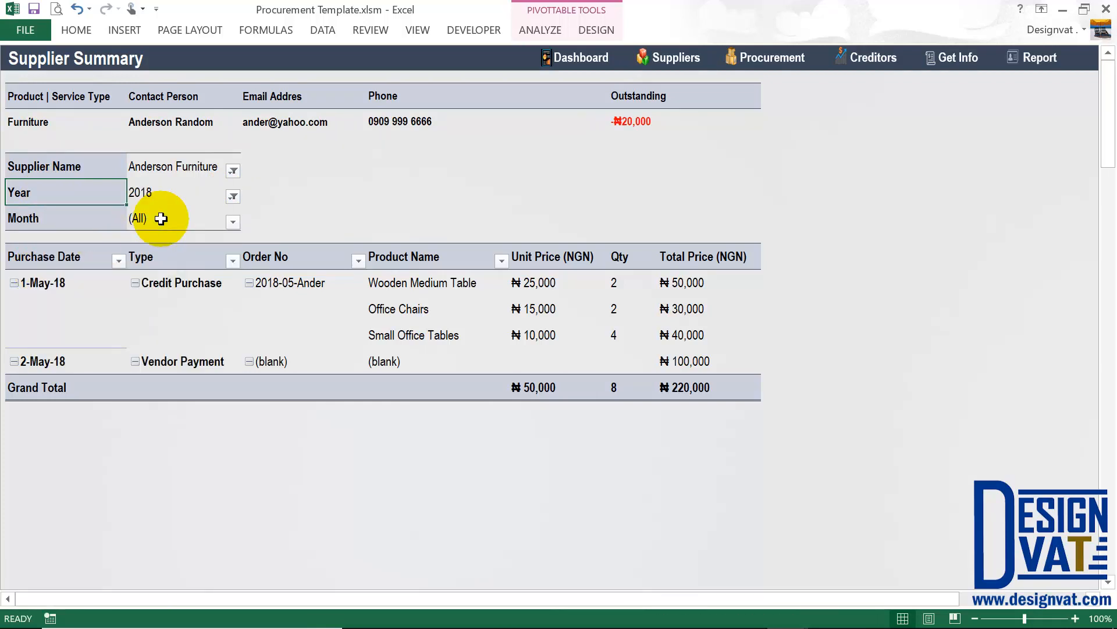
{"action": "left_click", "coordinate": [233, 221]}
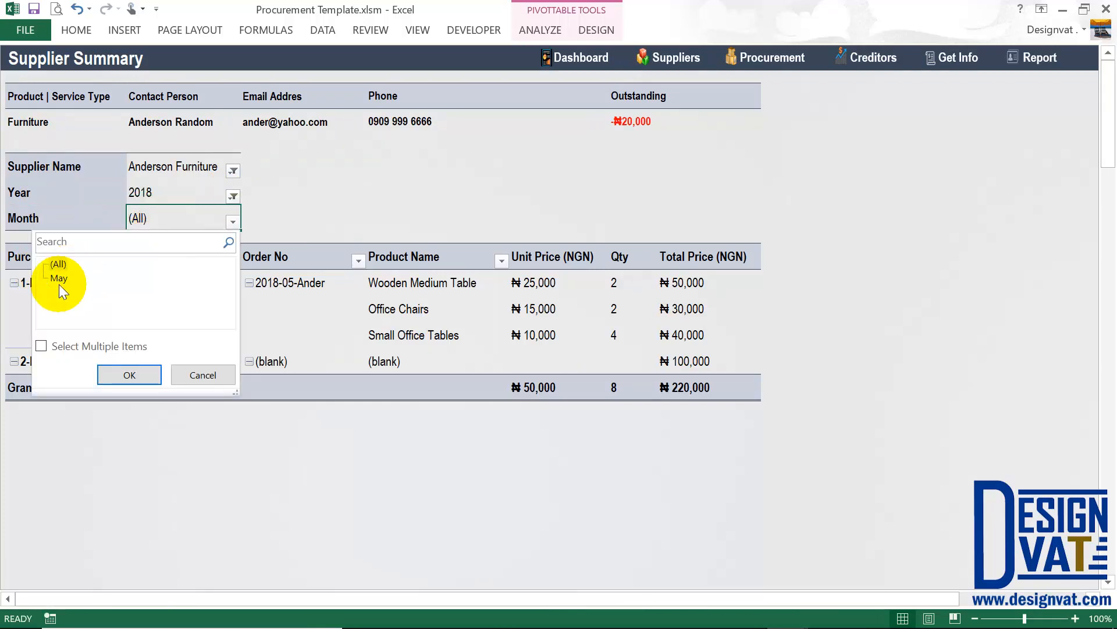
{"action": "left_click", "coordinate": [131, 374]}
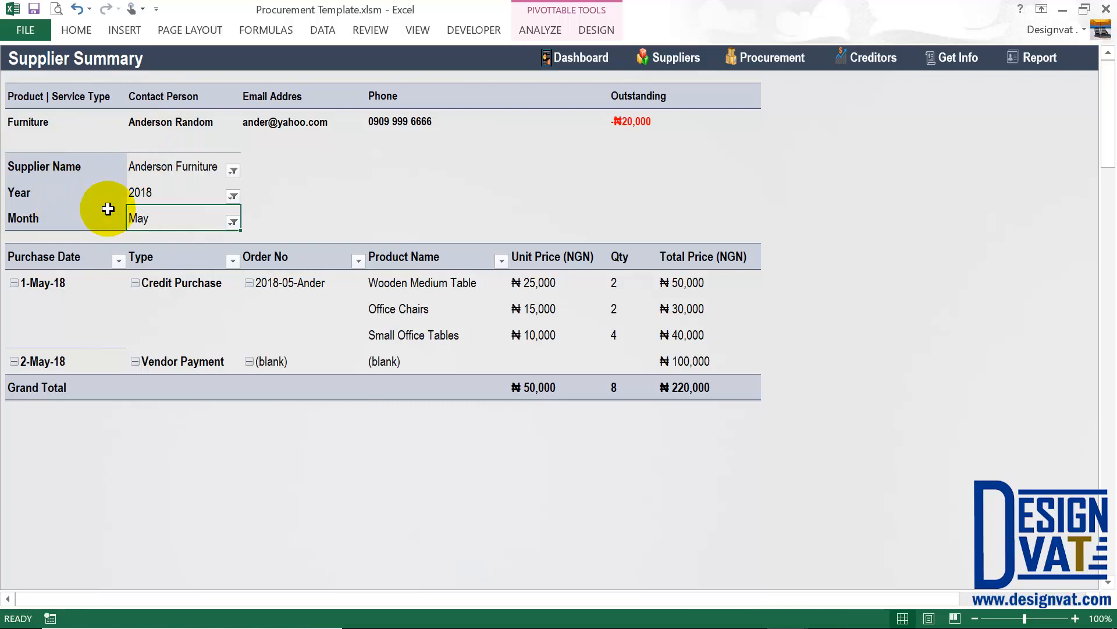
{"action": "left_click", "coordinate": [75, 64]}
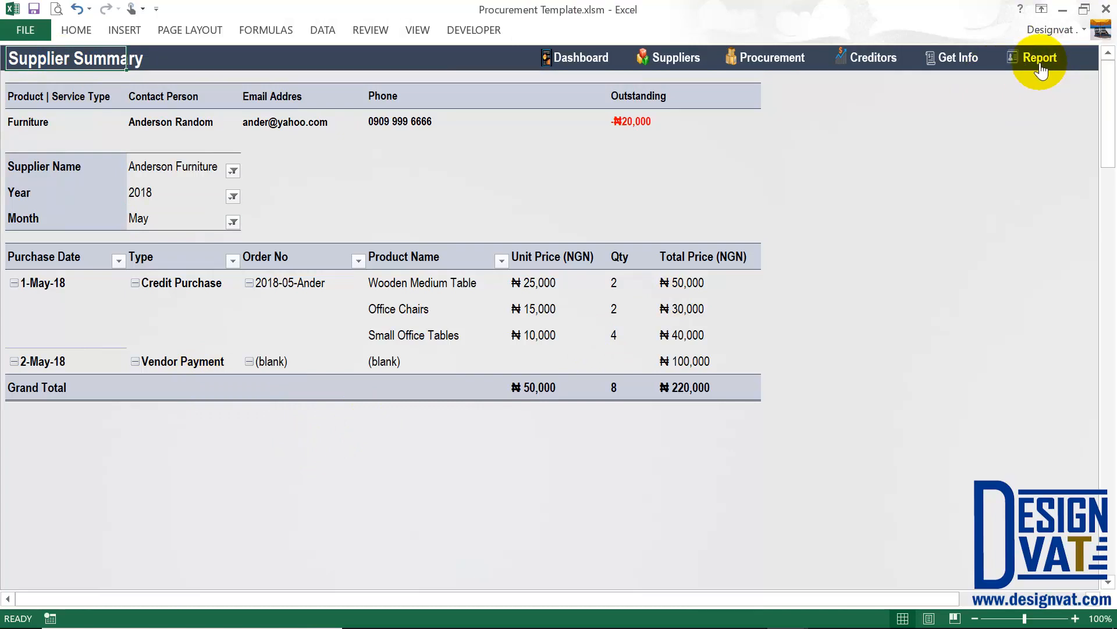
Go to the Procurement sheet and open the Procurement Summary report.
{"action": "left_click", "coordinate": [767, 63]}
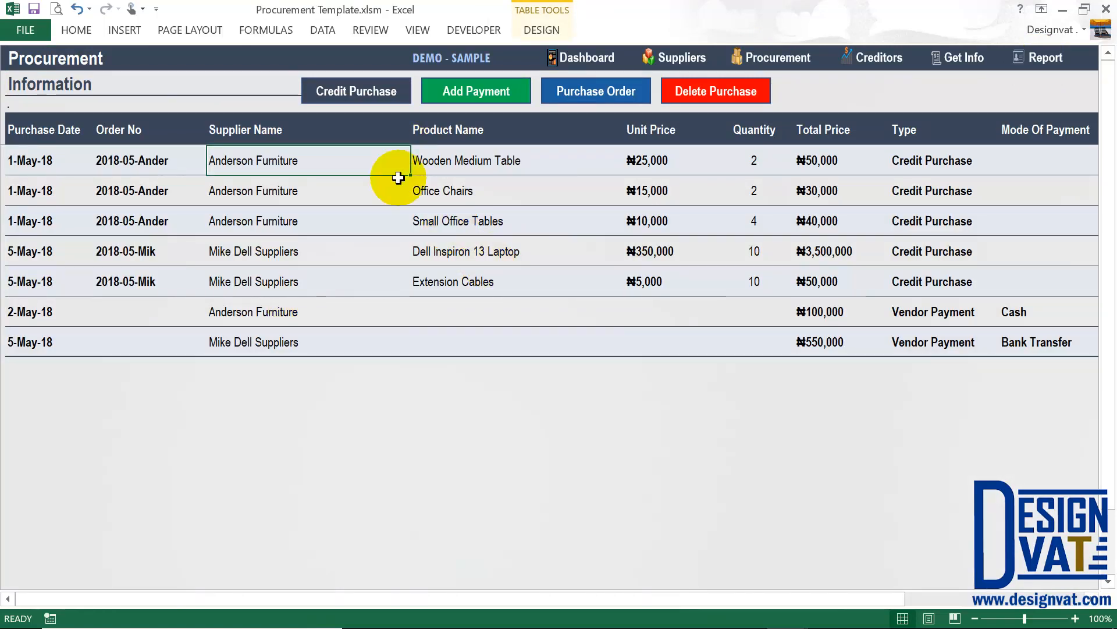
{"action": "left_click", "coordinate": [1045, 58]}
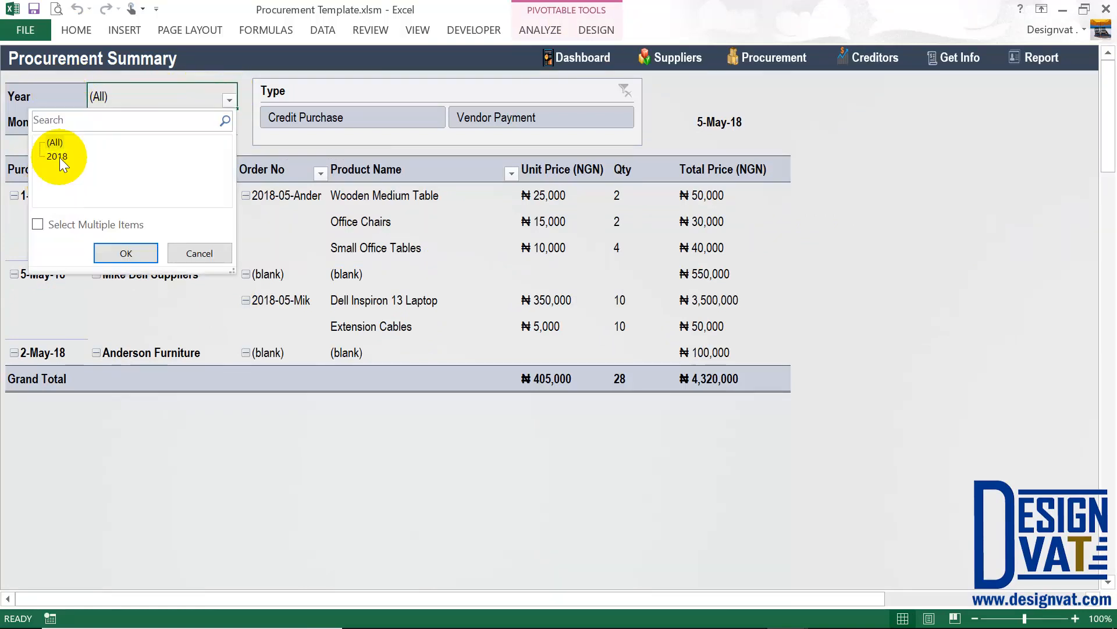
Filter the Procurement Summary to Year 2018 and Month May.
{"action": "left_click", "coordinate": [60, 157]}
{"action": "left_click", "coordinate": [137, 257]}
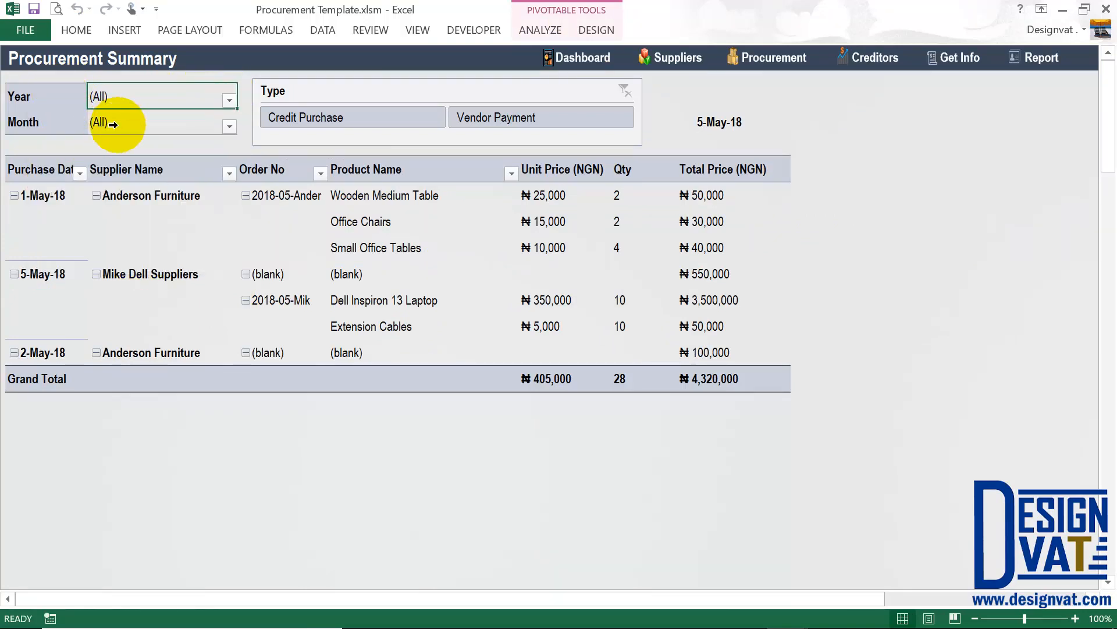
{"action": "left_click", "coordinate": [225, 124]}
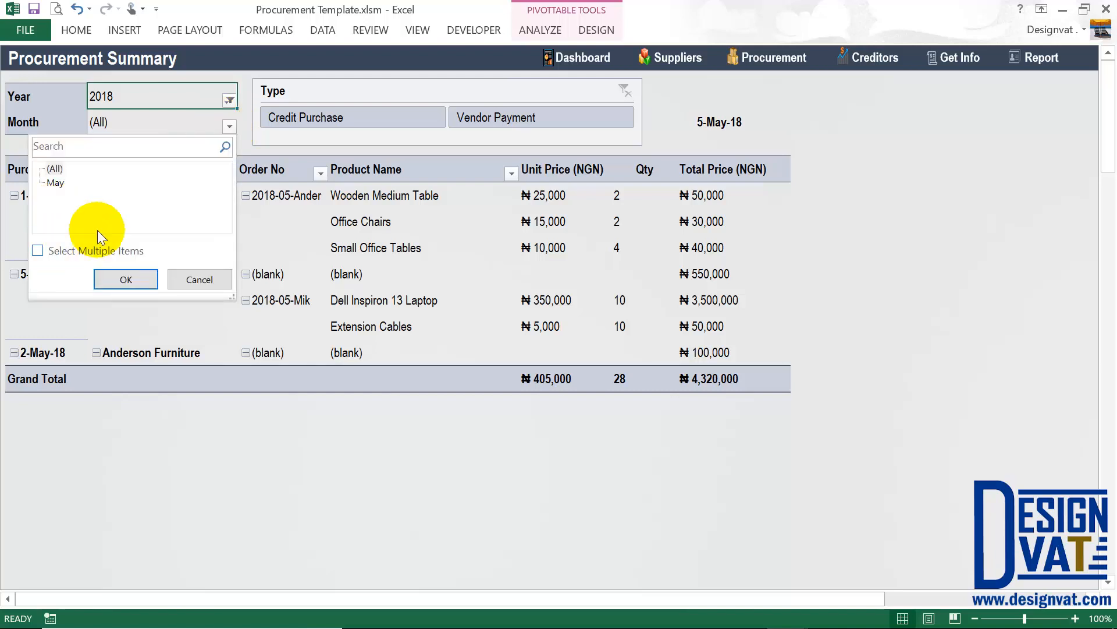
{"action": "left_click", "coordinate": [56, 182]}
{"action": "left_click", "coordinate": [136, 280]}
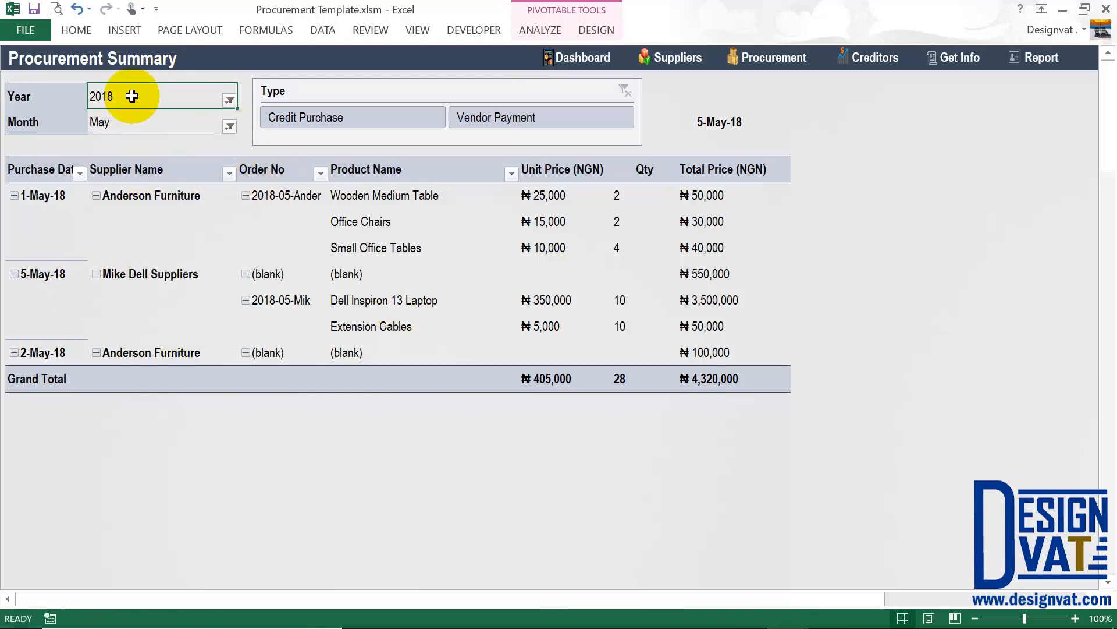
{"action": "left_click_drag", "start_coordinate": [129, 95], "coordinate": [130, 119]}
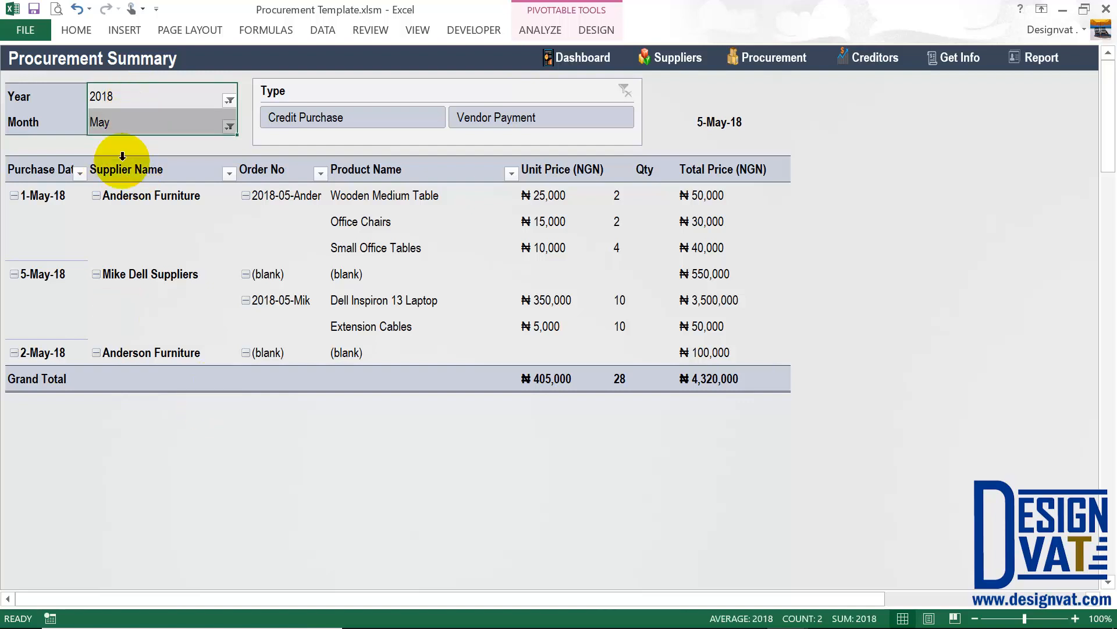
{"action": "left_click", "coordinate": [139, 98]}
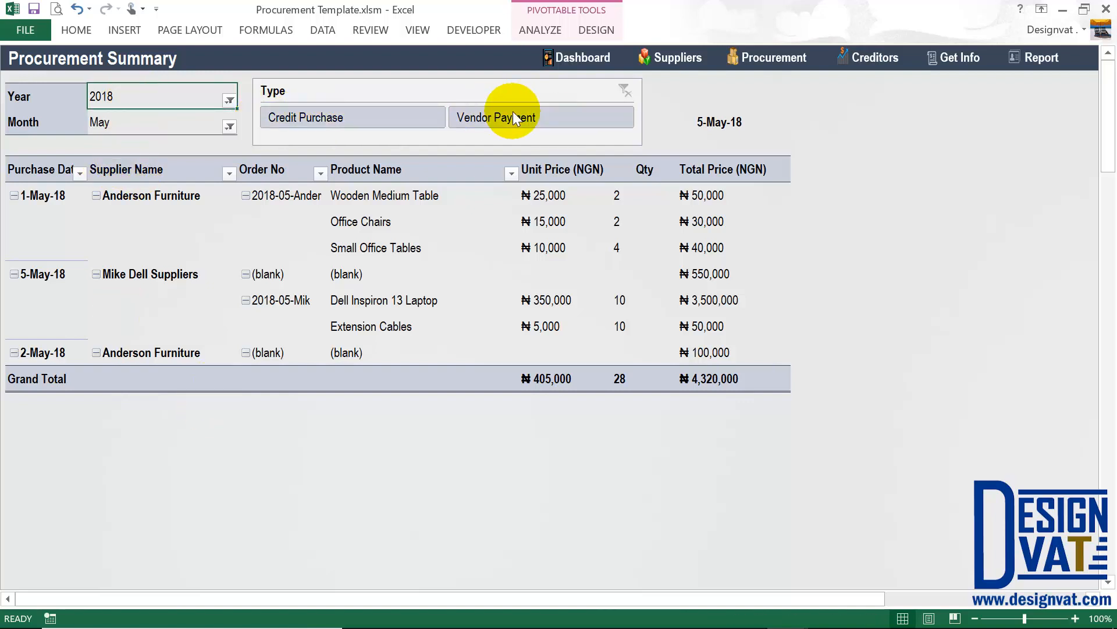
Show only Credit Purchase entries, totalling ₦3,670,000.
{"action": "left_click", "coordinate": [337, 115]}
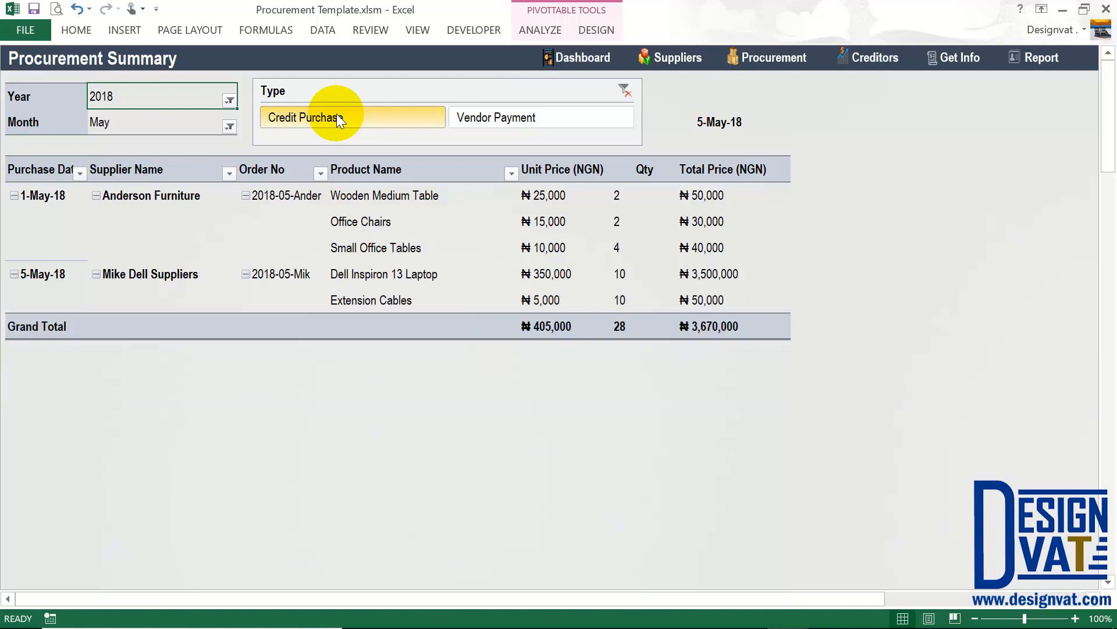
{"action": "left_click", "coordinate": [711, 328]}
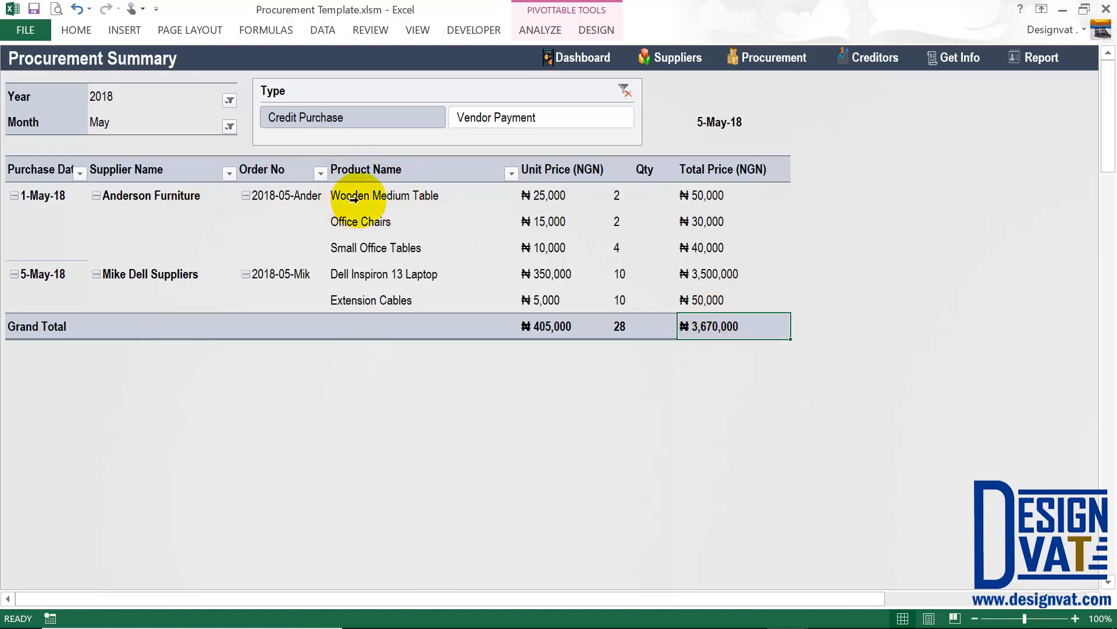
{"action": "left_click_drag", "start_coordinate": [109, 121], "coordinate": [109, 98]}
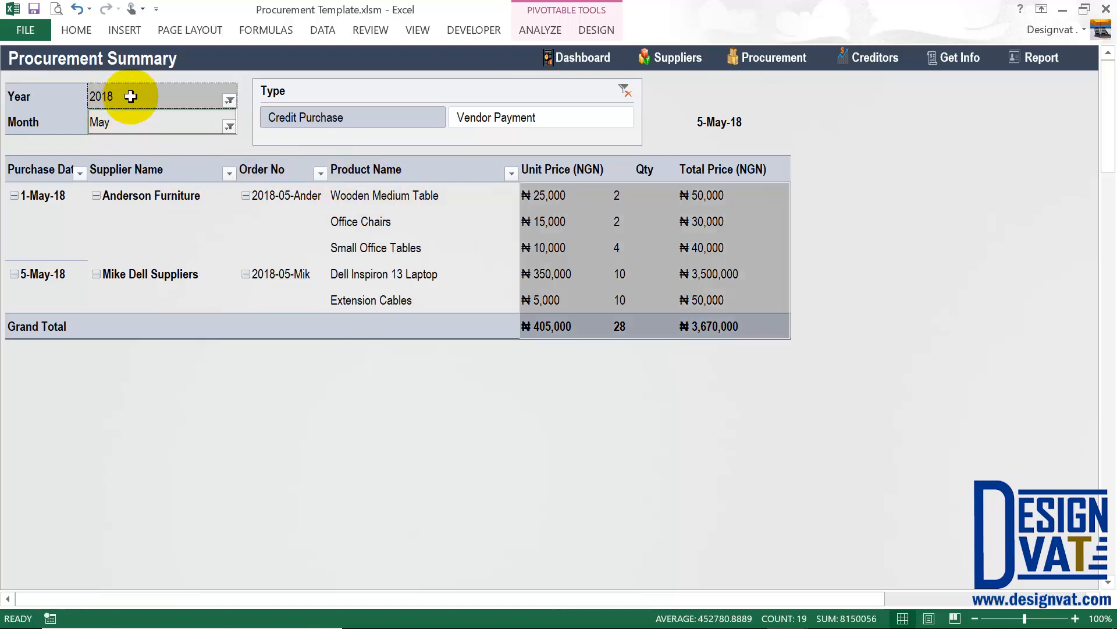
{"action": "left_click", "coordinate": [182, 96]}
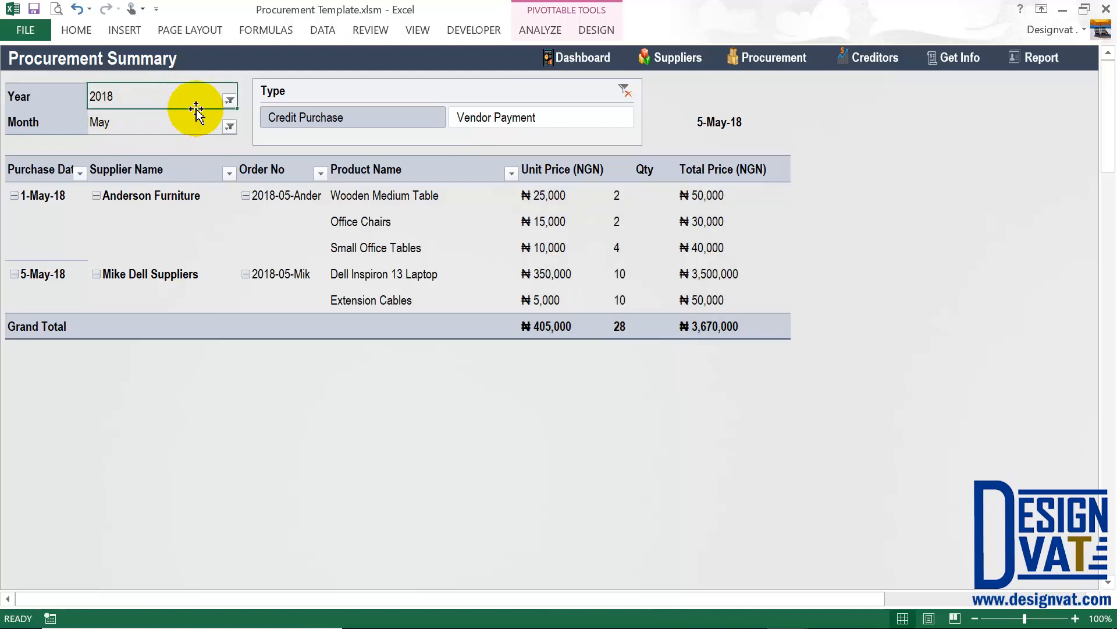
Switch to Vendor Payment entries (₦650,000 total), then return to the home page.
{"action": "left_click", "coordinate": [532, 116]}
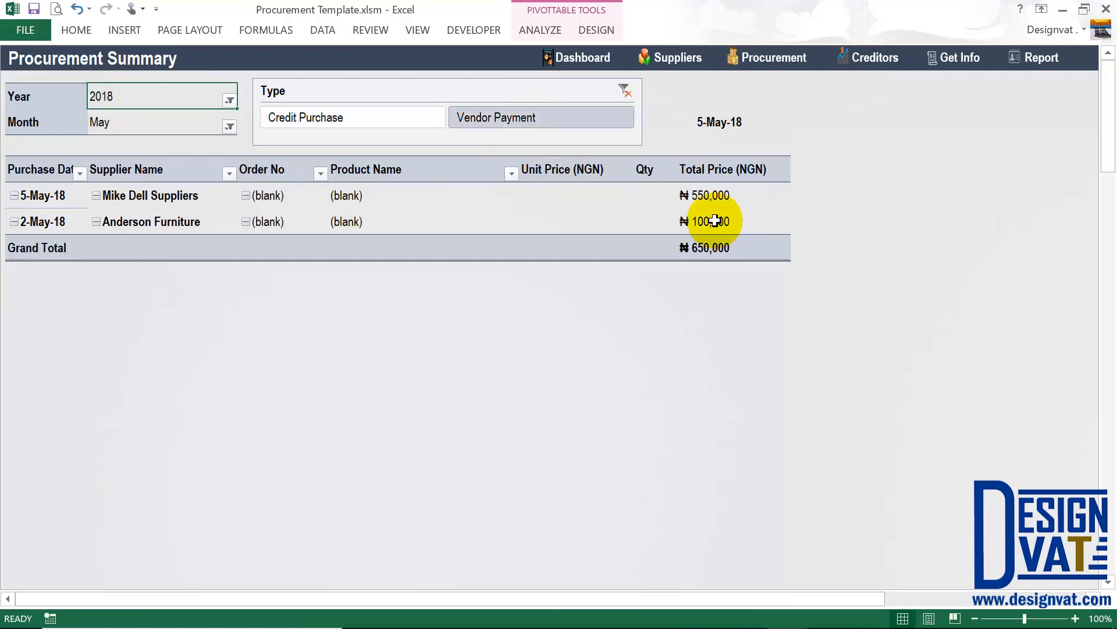
{"action": "left_click", "coordinate": [710, 247]}
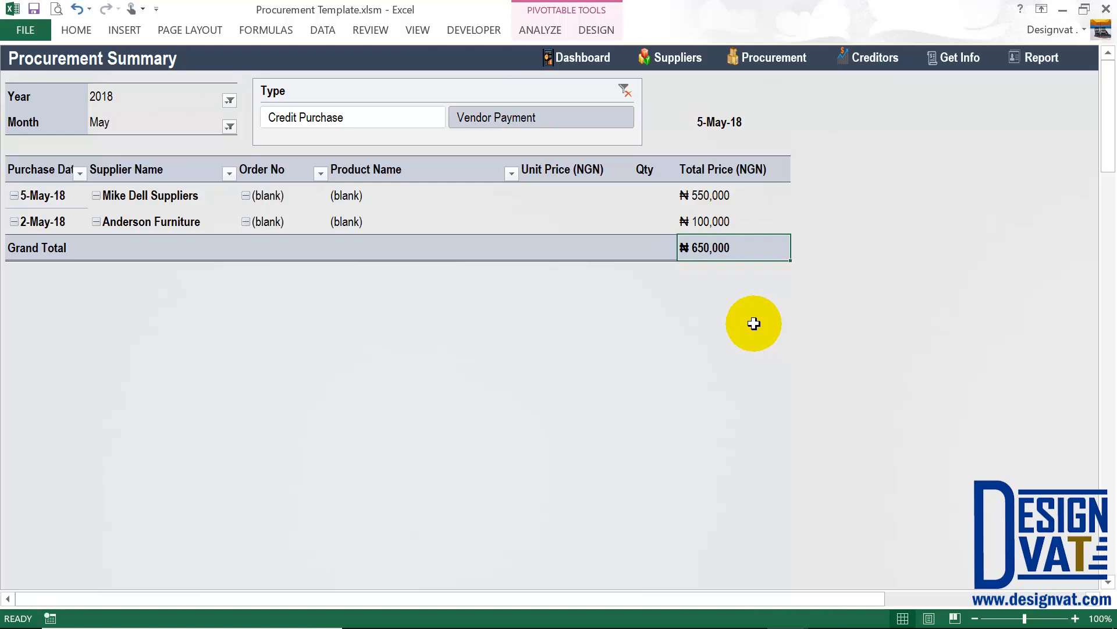
{"action": "left_click_drag", "start_coordinate": [163, 124], "coordinate": [165, 99]}
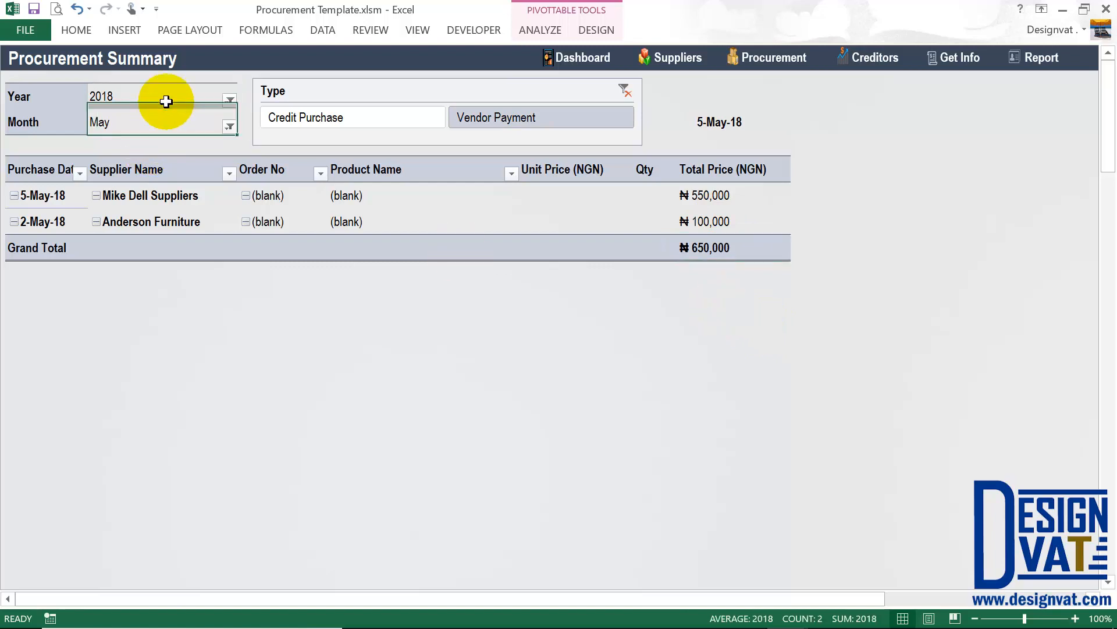
{"action": "left_click", "coordinate": [172, 122]}
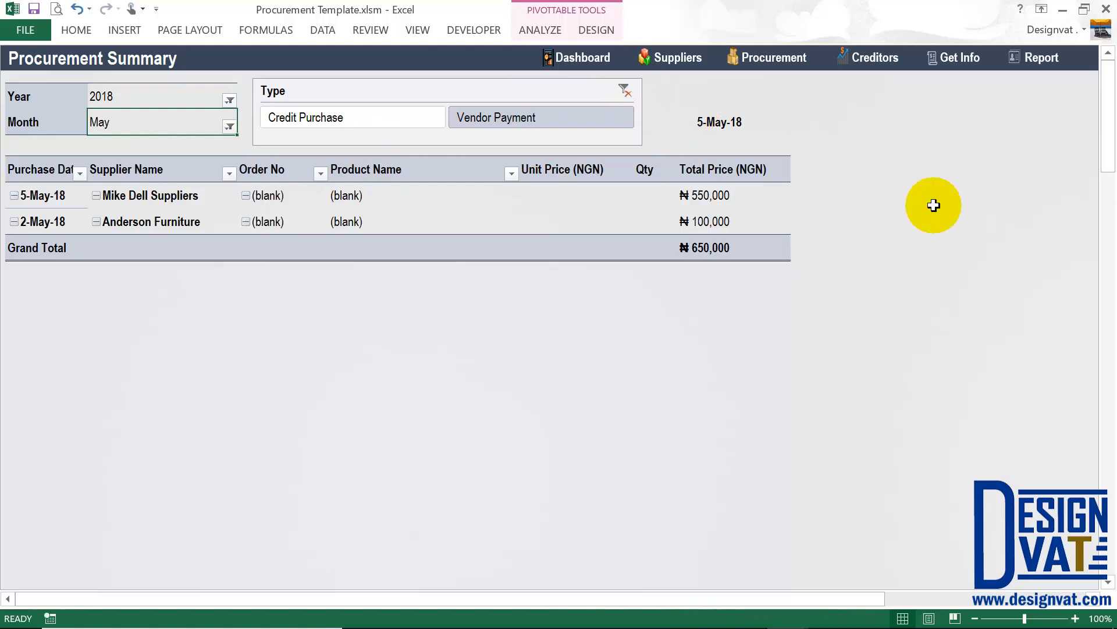
{"action": "left_click", "coordinate": [594, 58]}
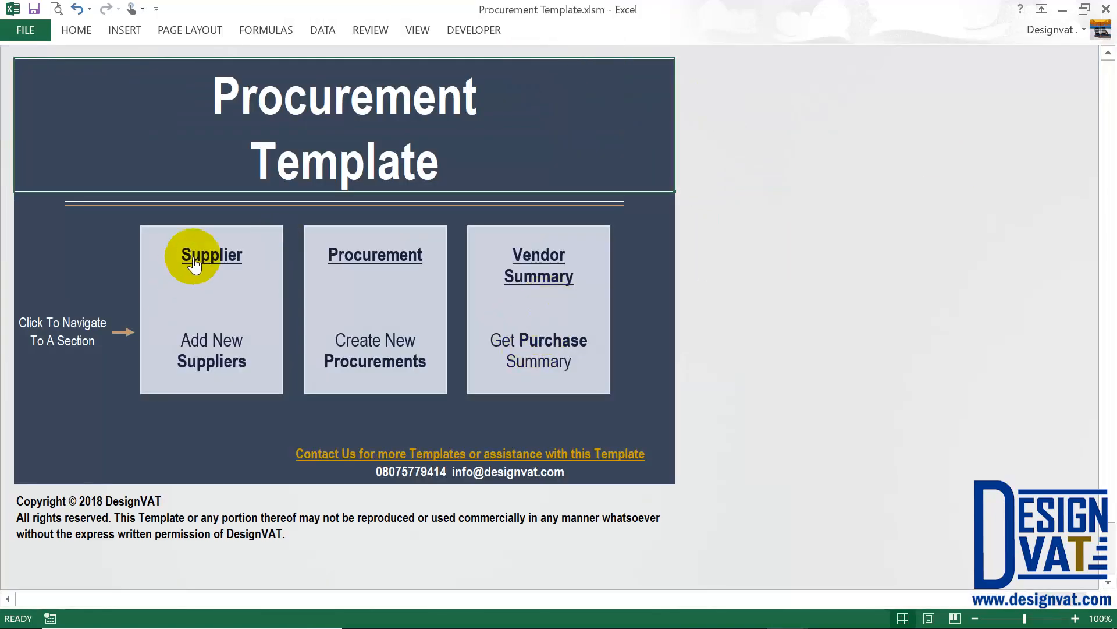
{"action": "left_click", "coordinate": [533, 275]}
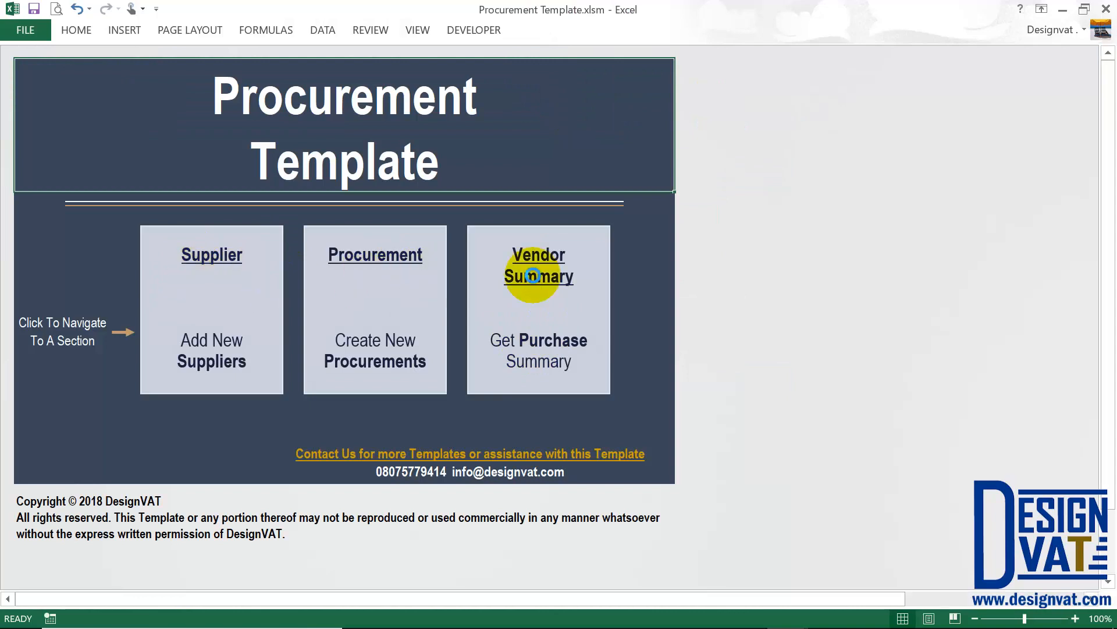